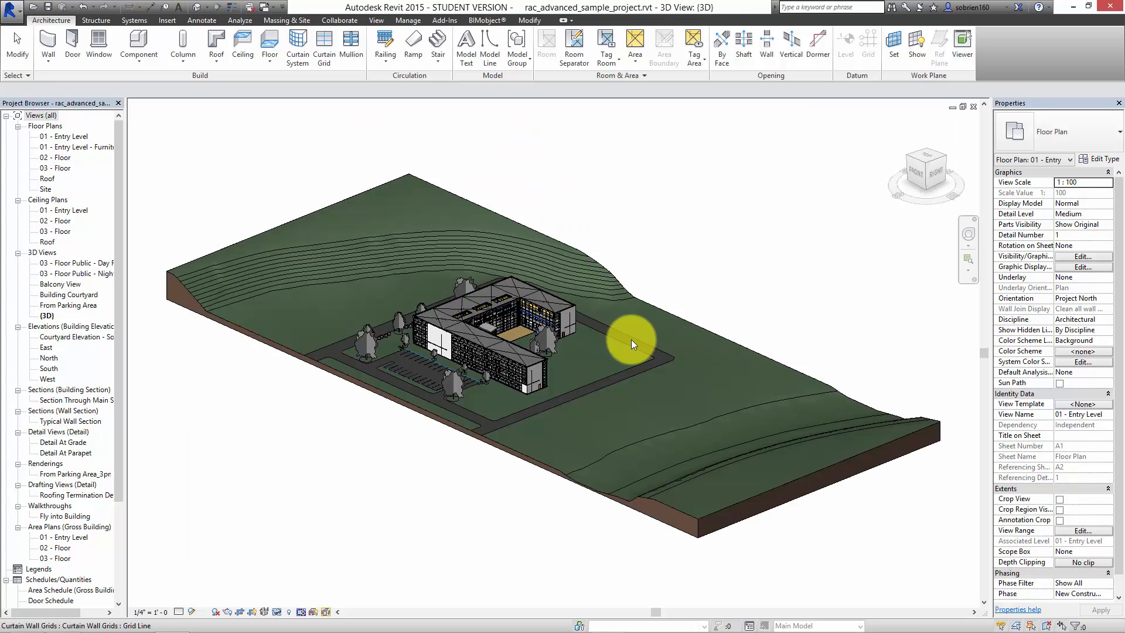
Close the views of rac_advanced_sample_project.rvt and discard the changes to the project
scroll(519, 334, "up", 5)
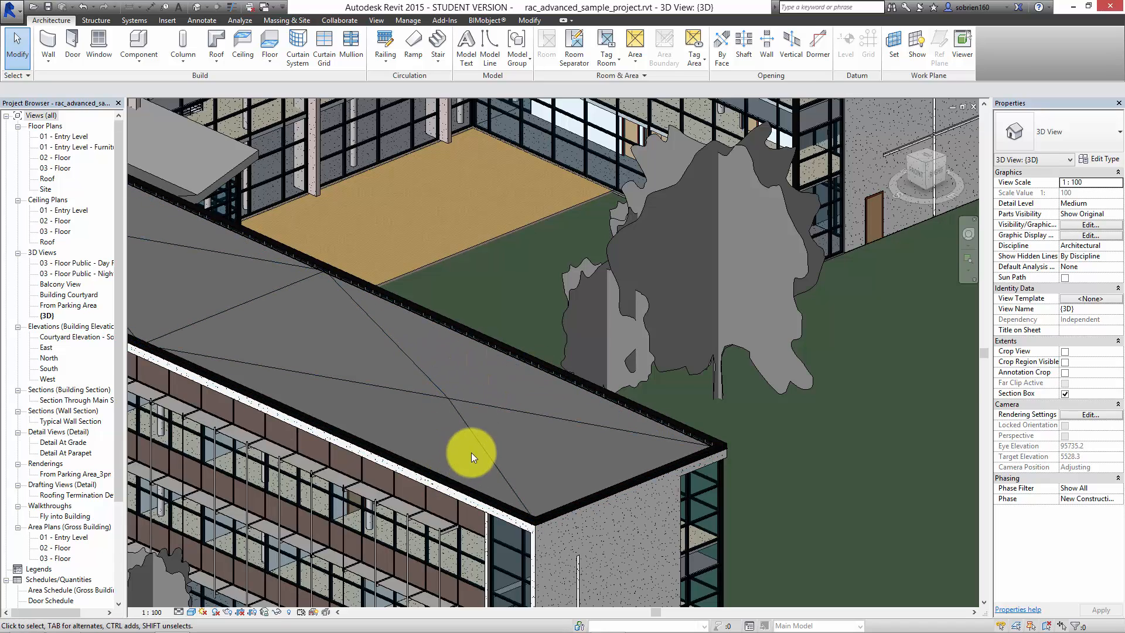
scroll(528, 324, "down", 5)
scroll(472, 382, "up", 2)
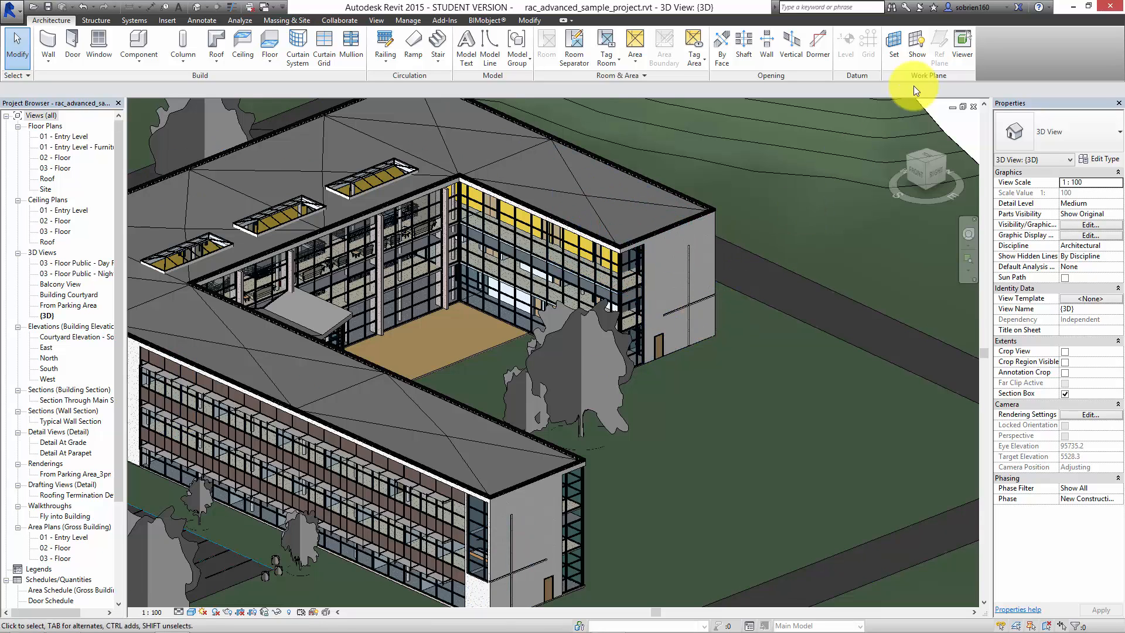
left_click(971, 109)
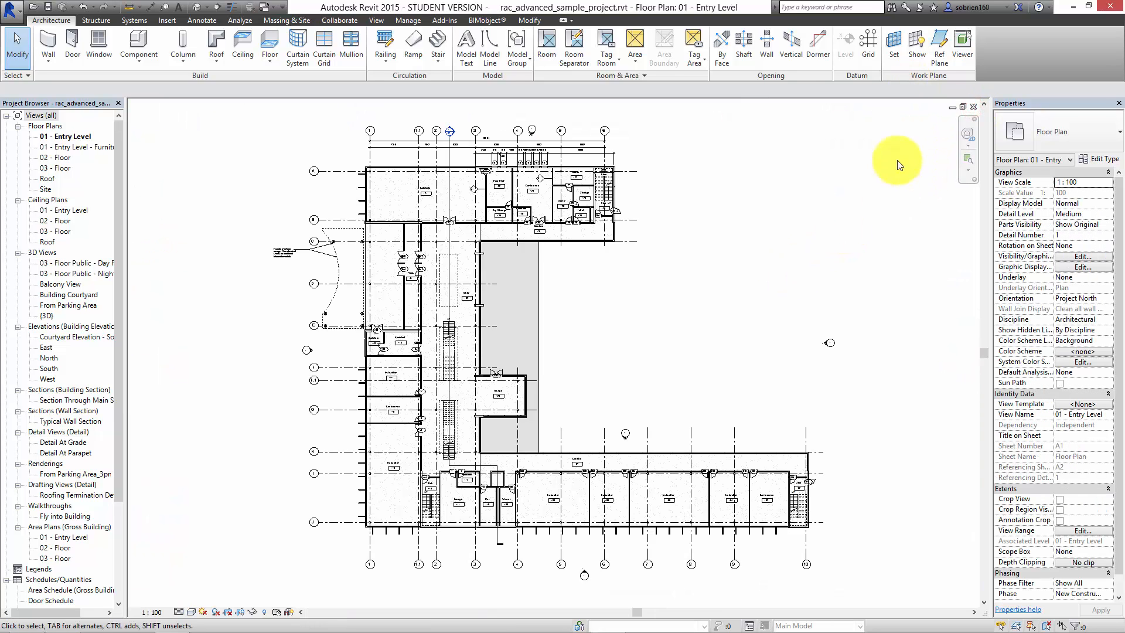
left_click(974, 107)
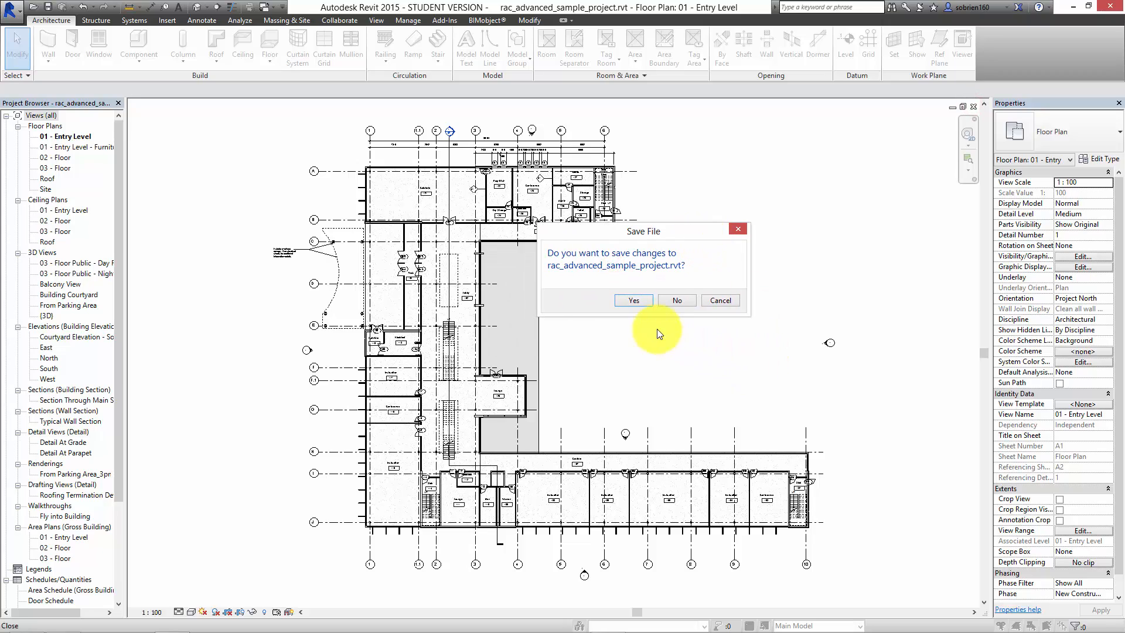
left_click(671, 300)
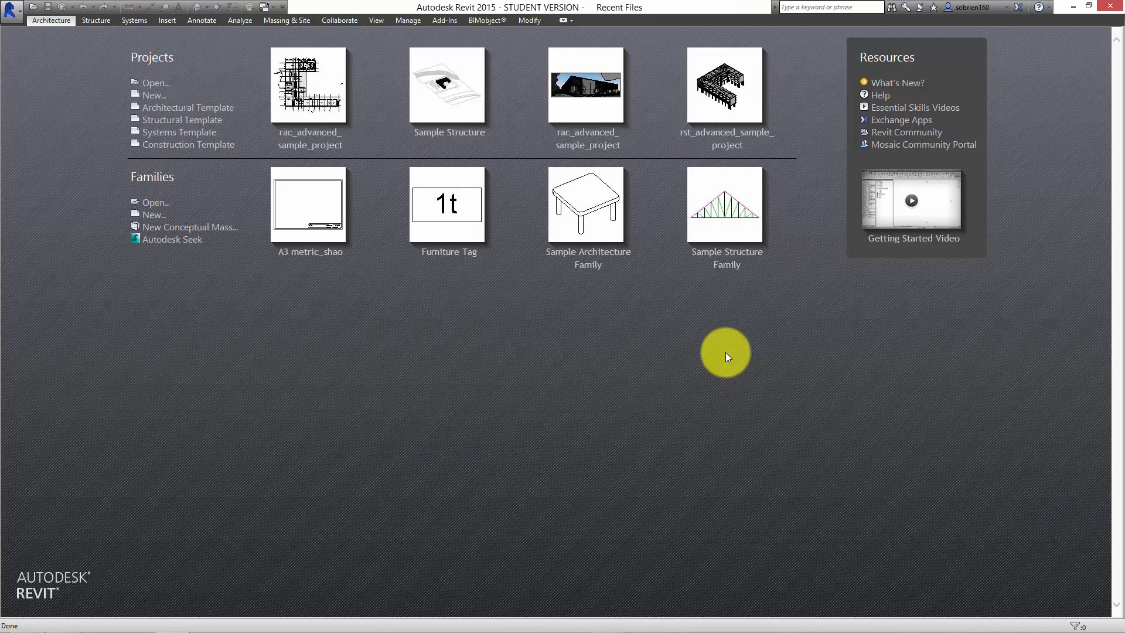
Create a new project from the Structural Template and open its default 3D view
left_click(200, 122)
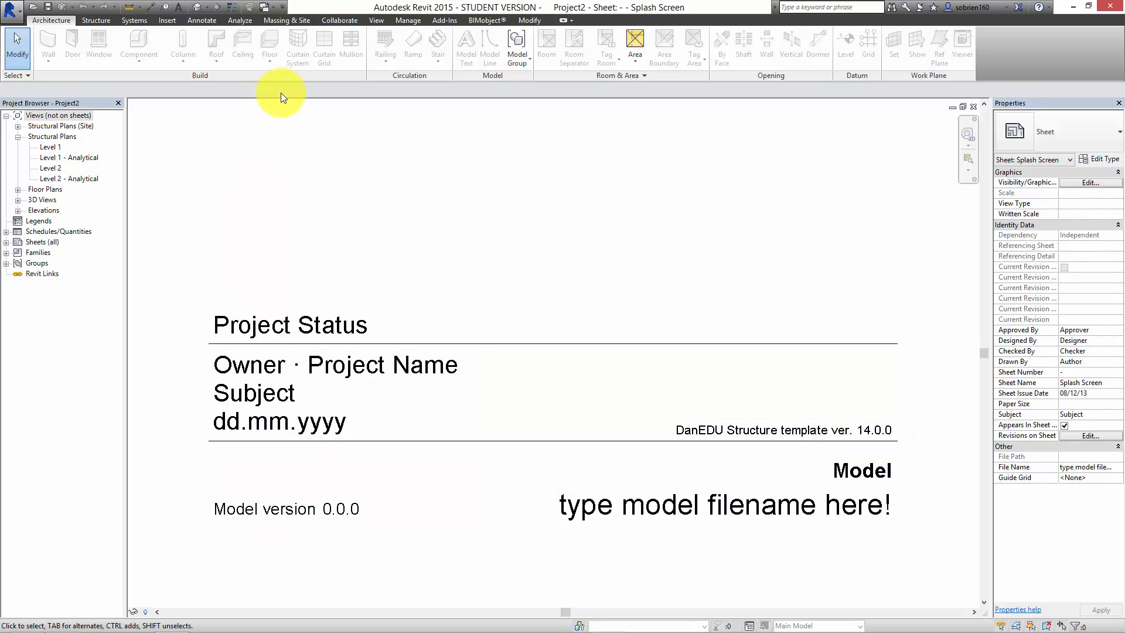
left_click(199, 10)
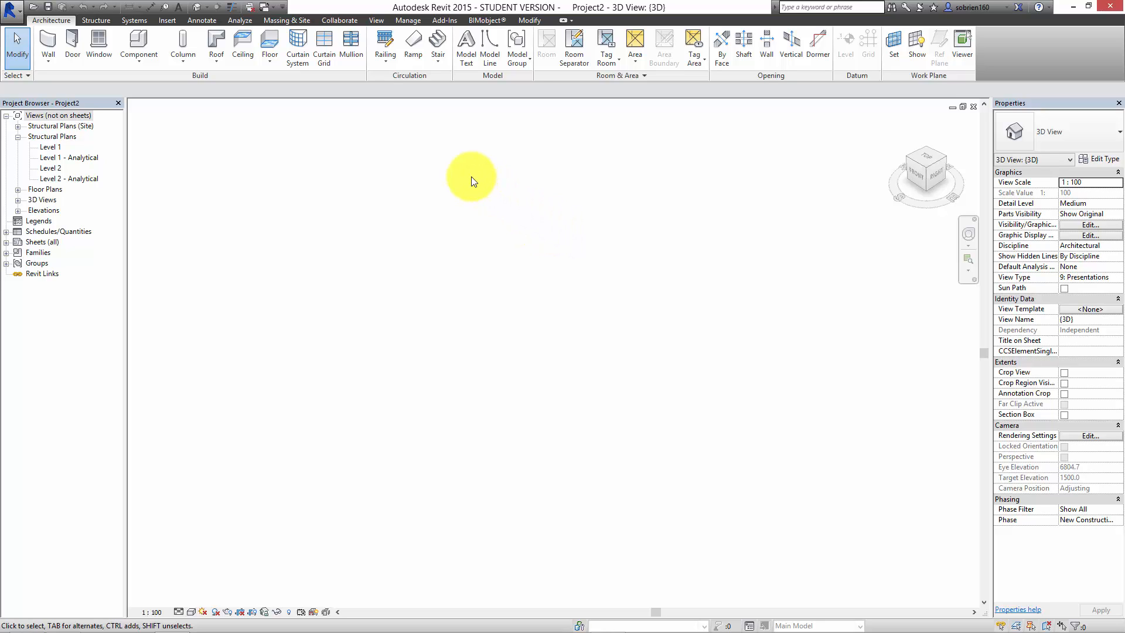
Link the Revit model rac_advanced_sample_project.rvt from the Desktop with positioning set to Auto - Origin to Origin
left_click(165, 20)
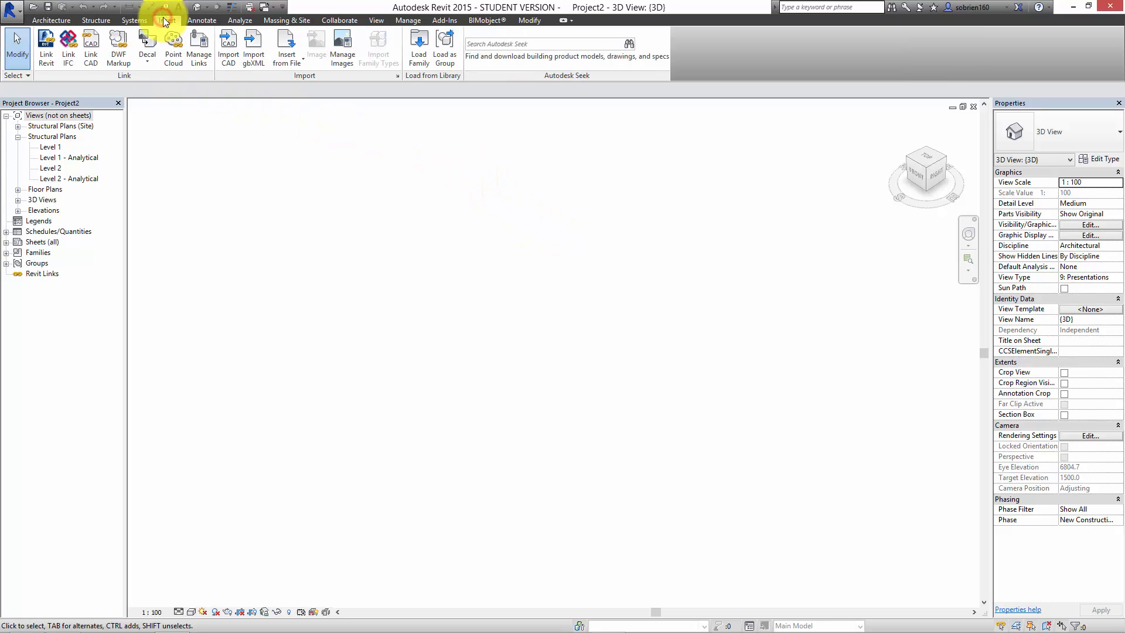
left_click(49, 59)
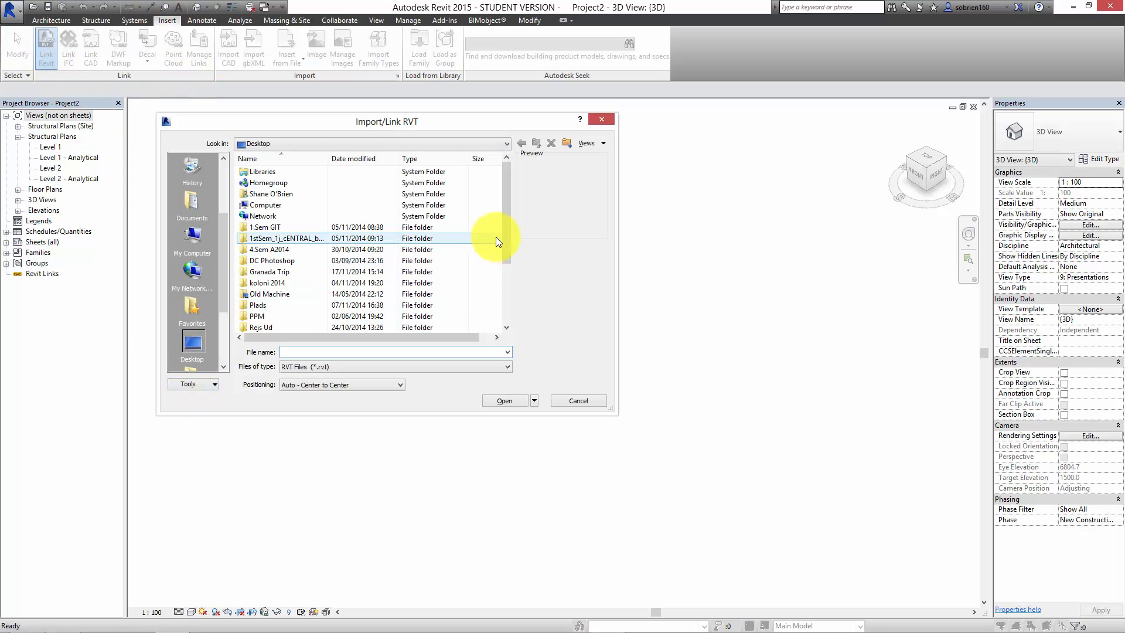
left_click_drag(507, 232, 485, 313)
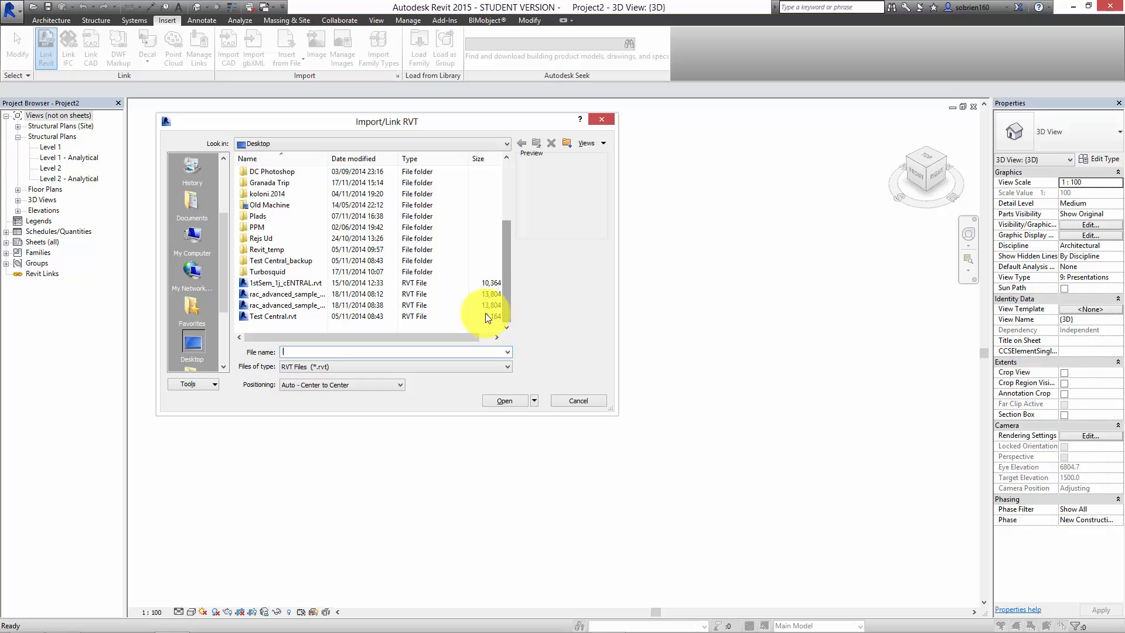
left_click(275, 305)
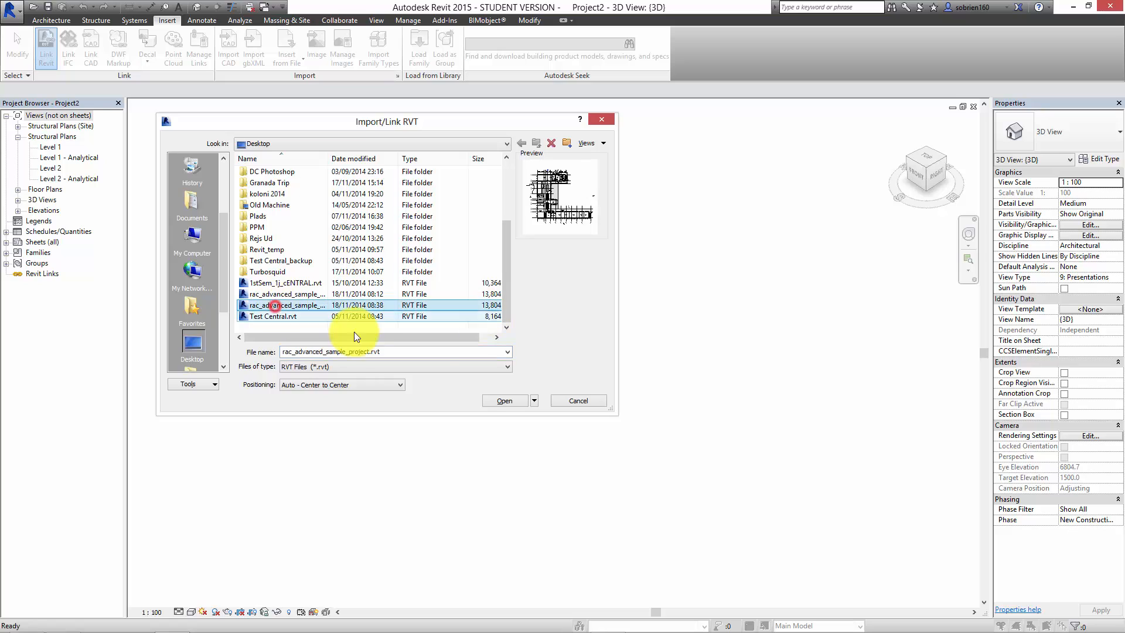
left_click(397, 385)
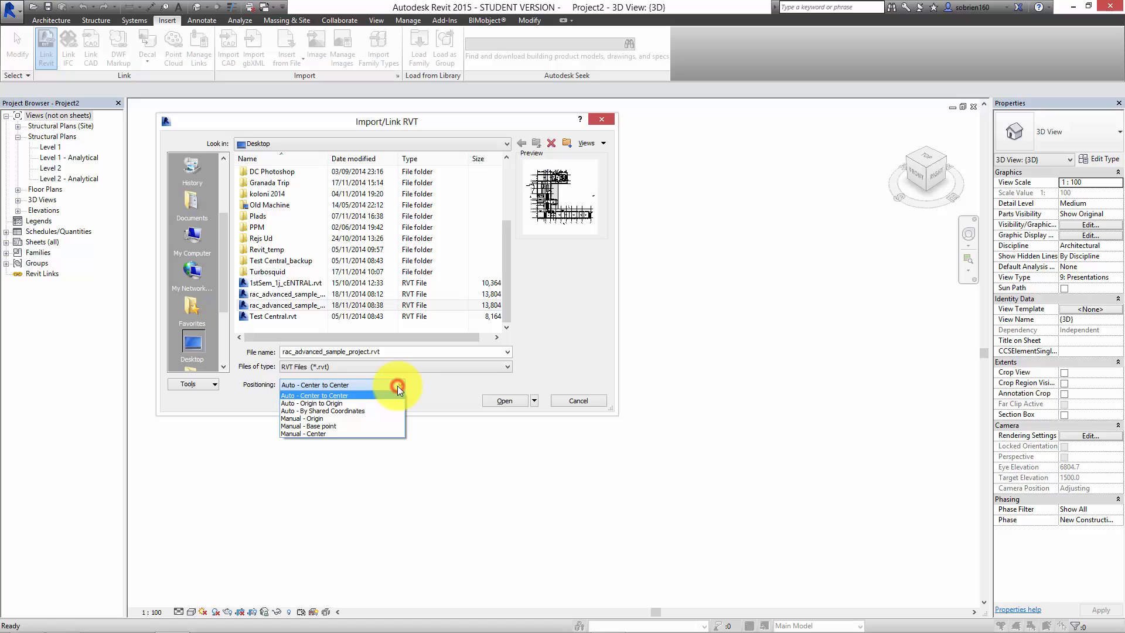
left_click(356, 403)
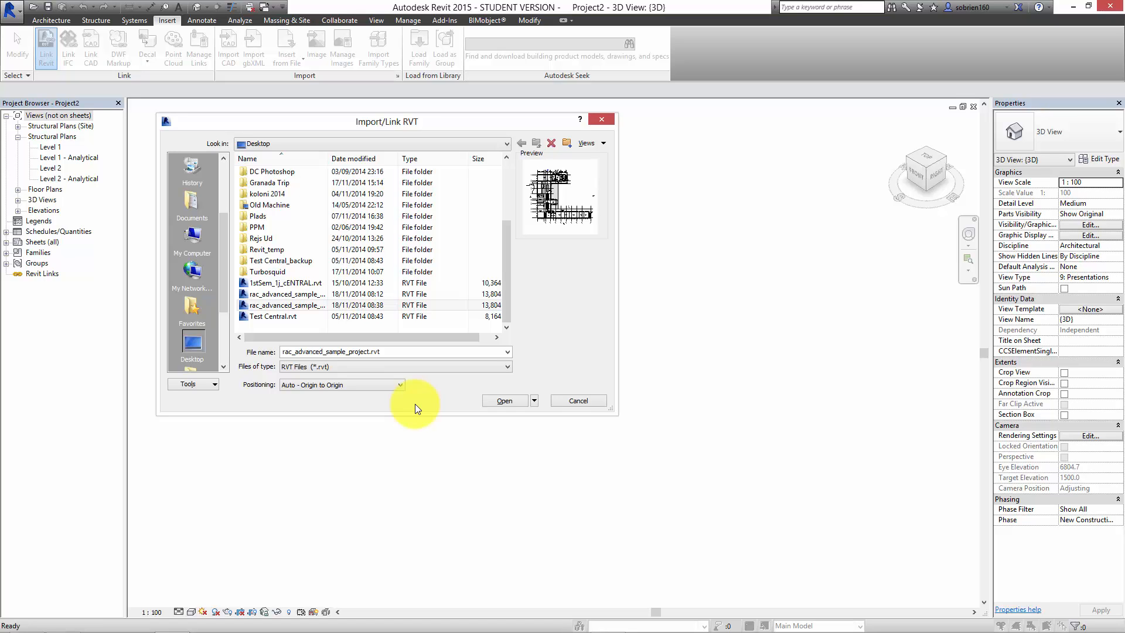
left_click(491, 400)
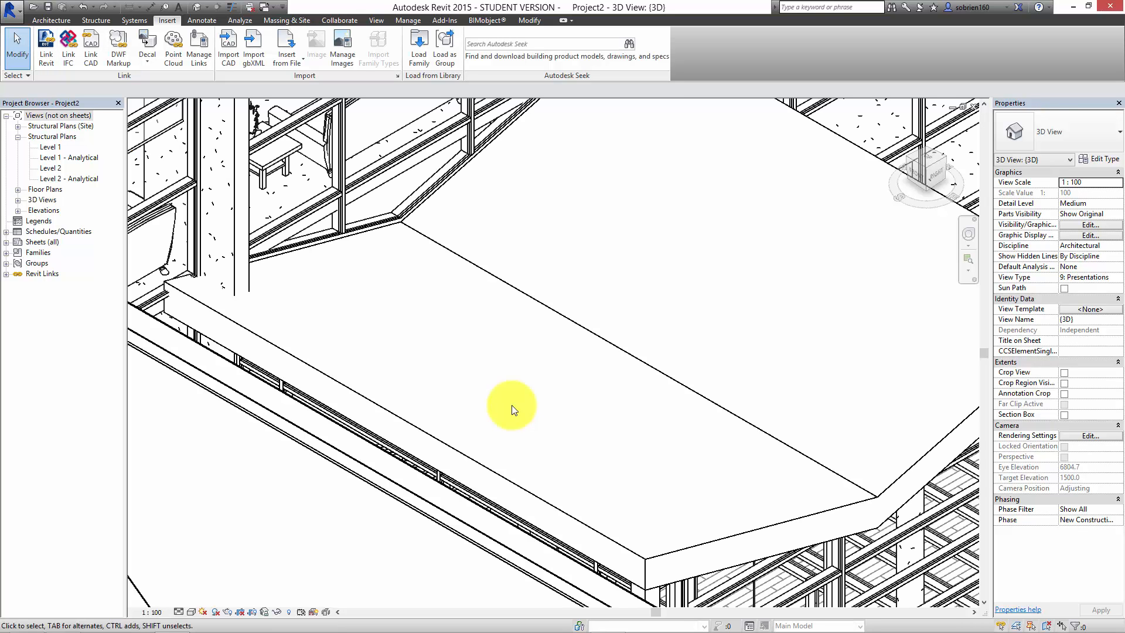
Examine the full extent of the linked building and site in the 3D view, selecting and deselecting the link as one object
scroll(551, 340, "down", 1)
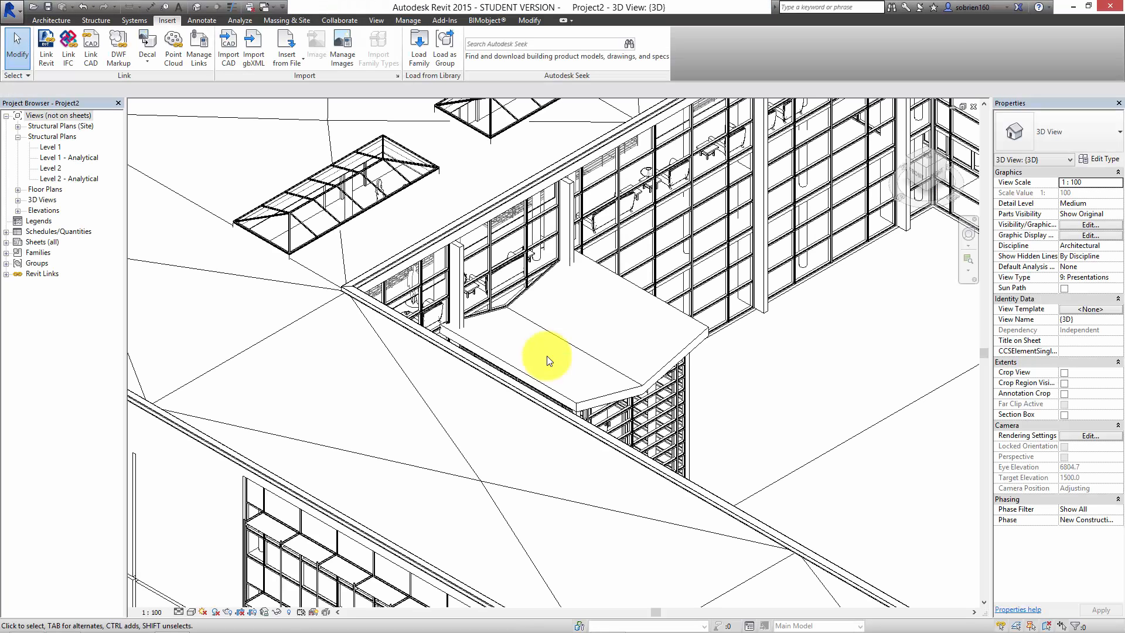
scroll(637, 432, "down", 5)
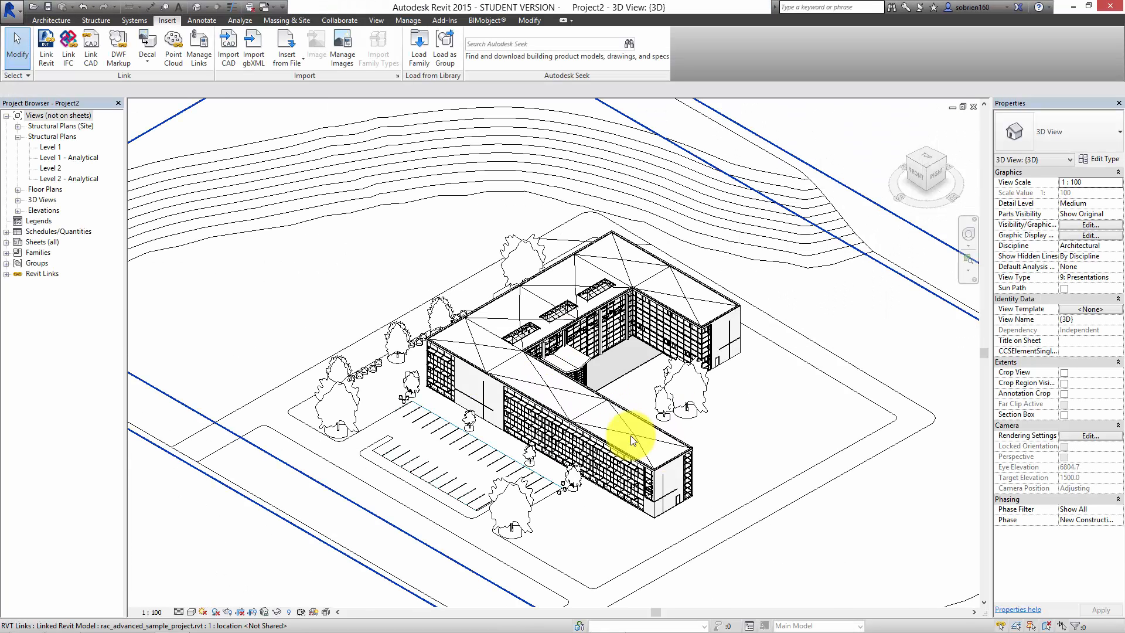
scroll(631, 440, "down", 3)
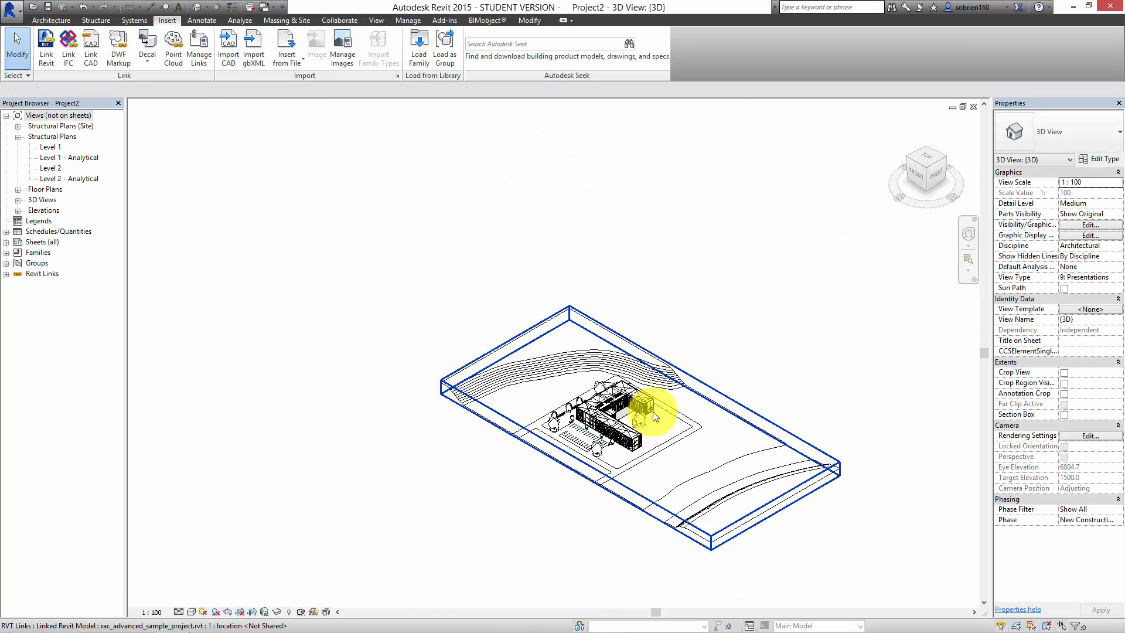
left_click(709, 403)
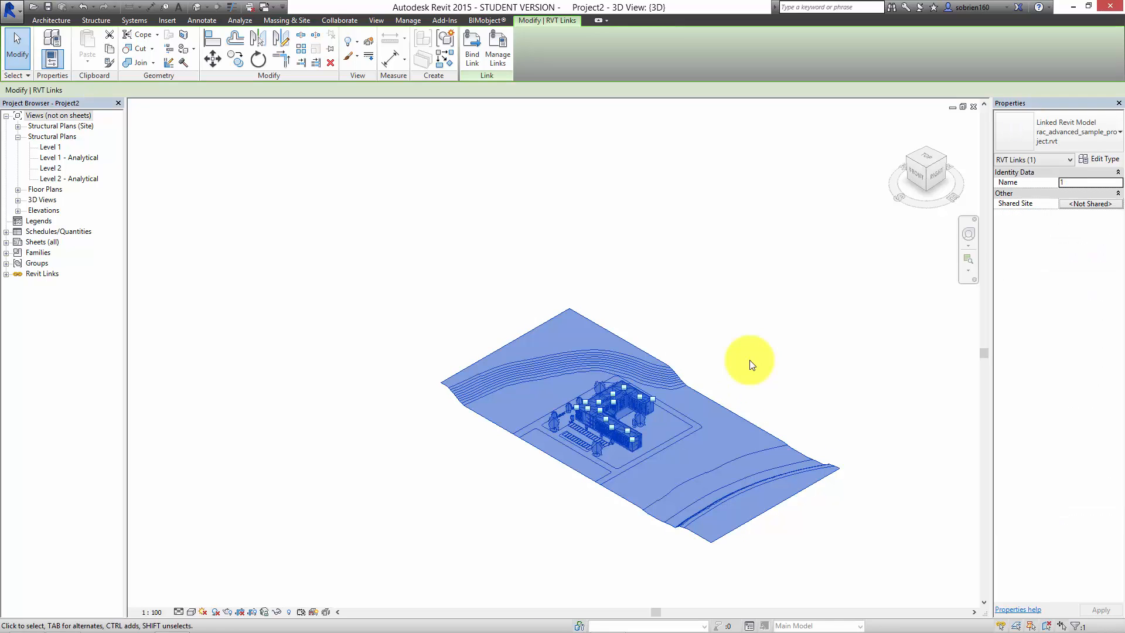
left_click(757, 367)
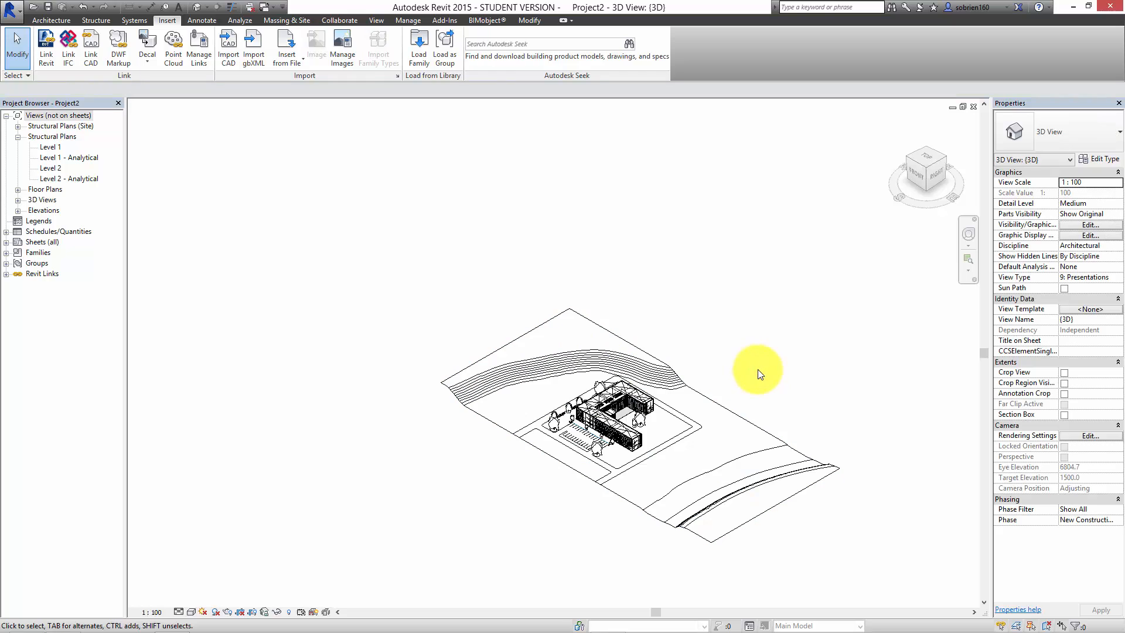
middle_click_drag(727, 341, 689, 304)
scroll(676, 376, "up", 3)
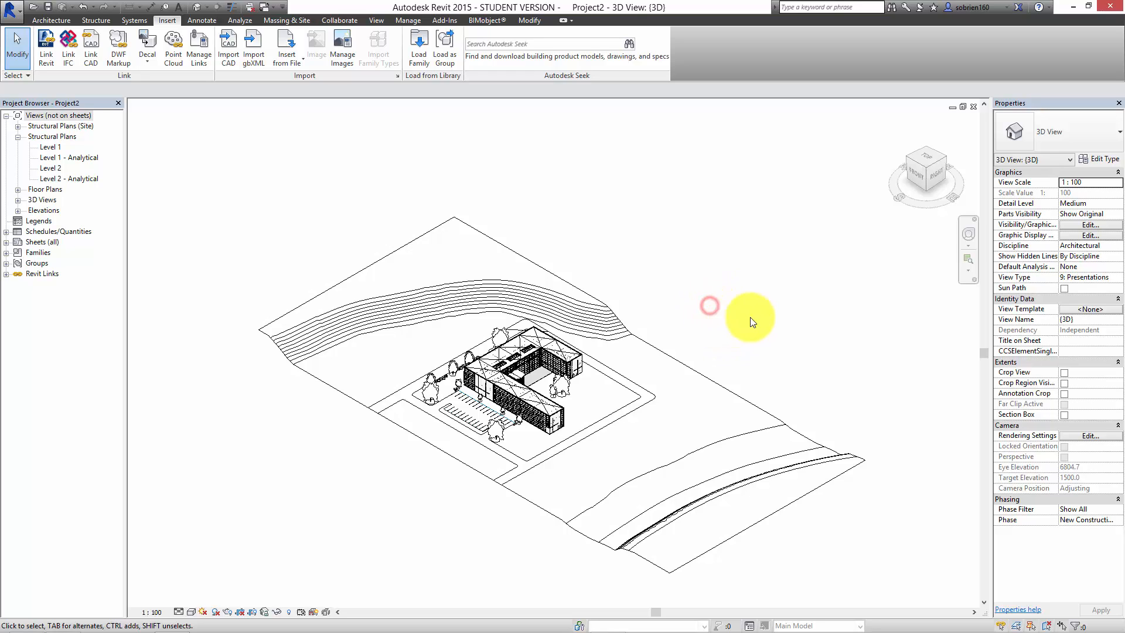
Override the 3D view's visibility graphics so the linked rac_advanced_sample_project.rvt displays as halftone and underlay
left_click(1081, 224)
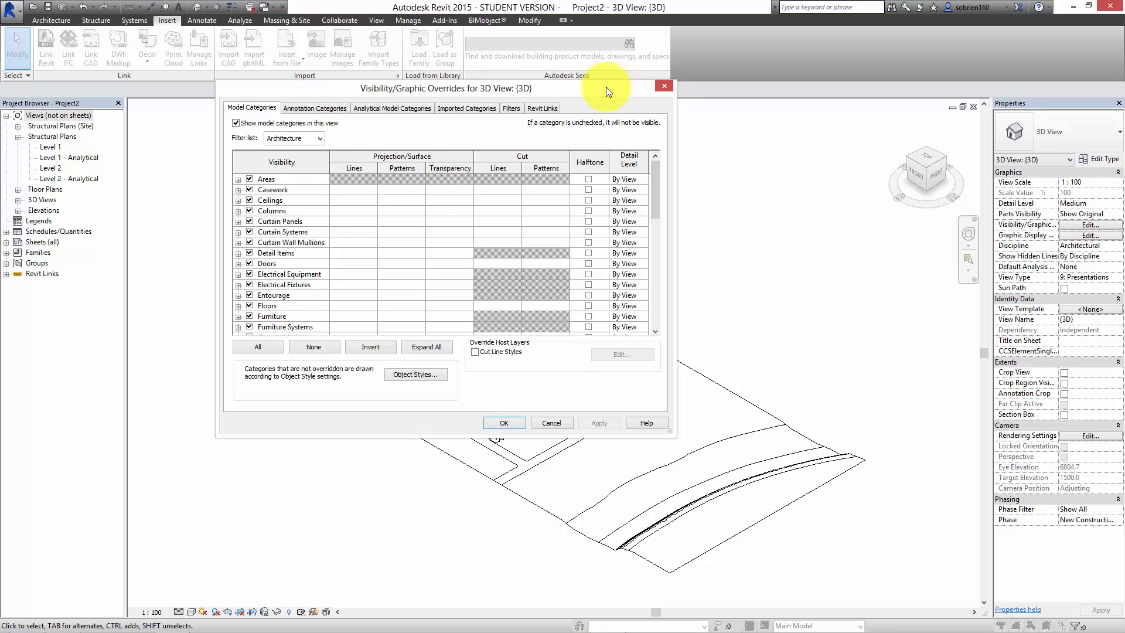
left_click_drag(606, 86, 770, 126)
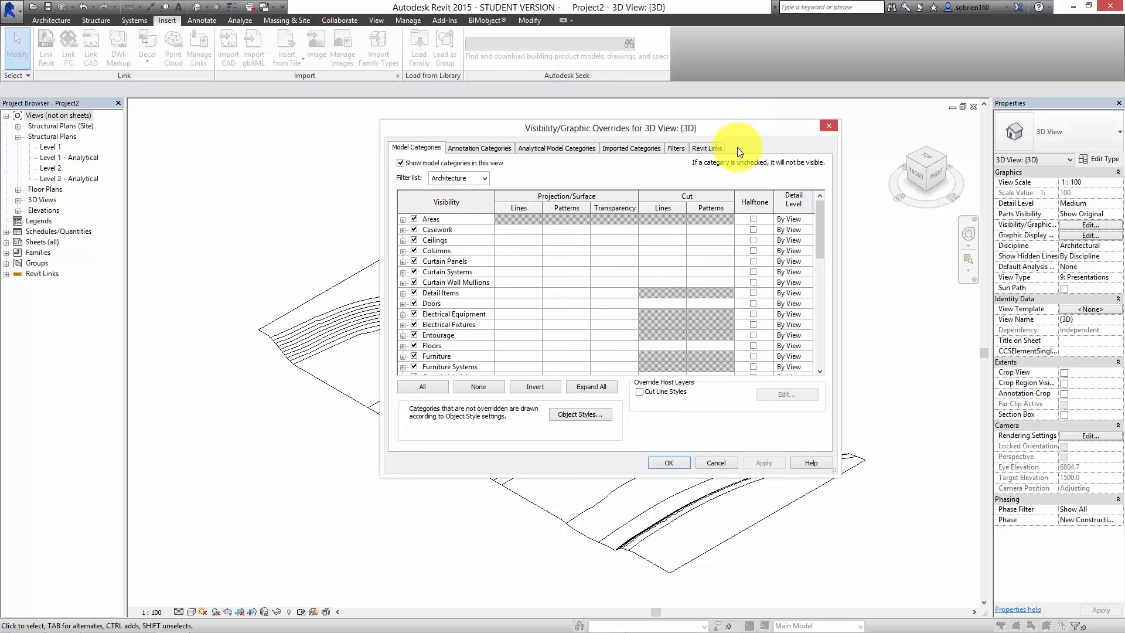
left_click(708, 149)
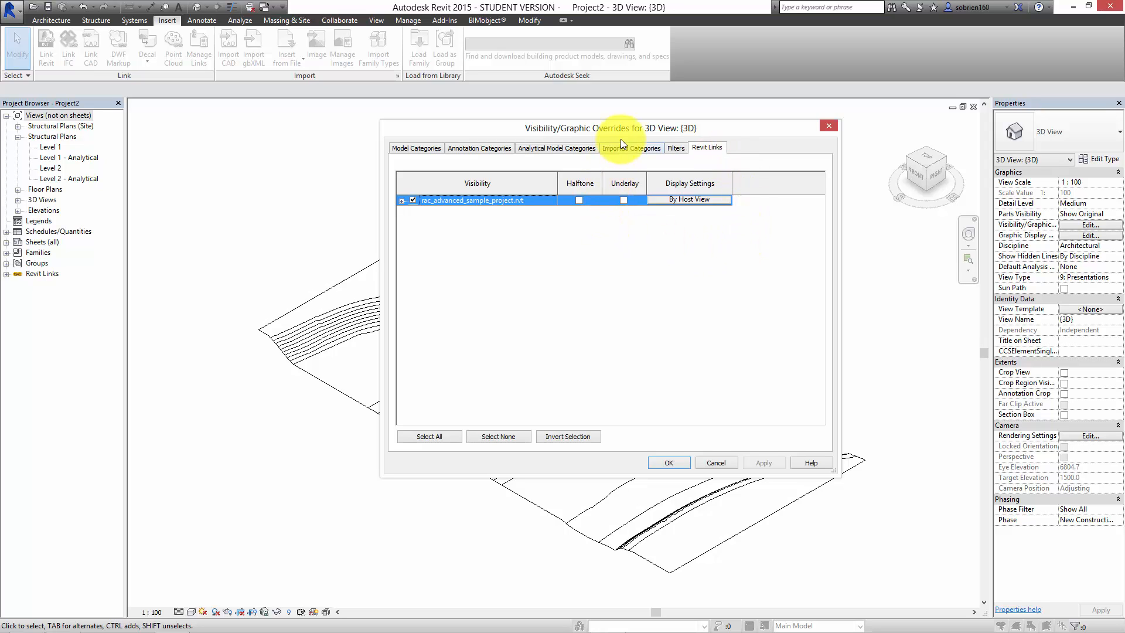
left_click_drag(694, 133, 718, 133)
left_click(664, 204)
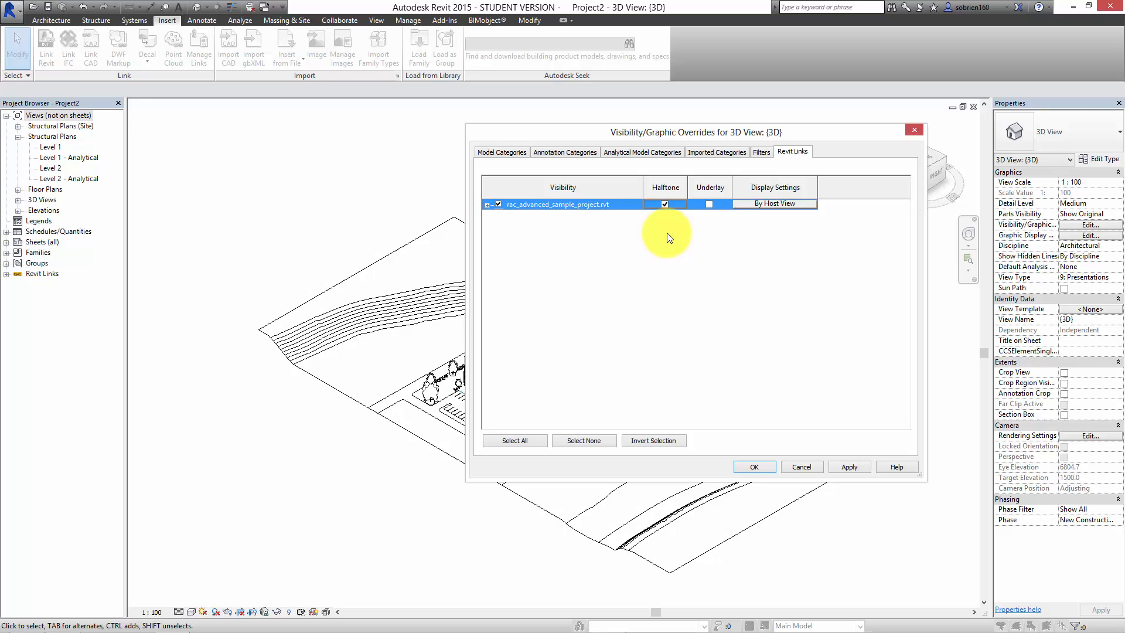
left_click(709, 205)
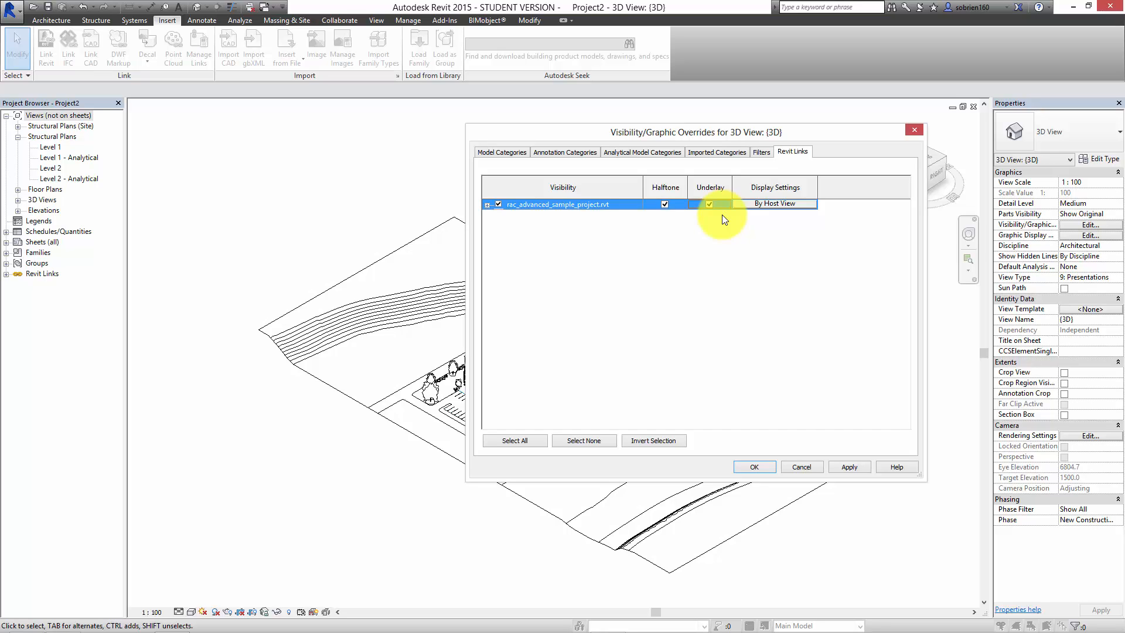
left_click(848, 466)
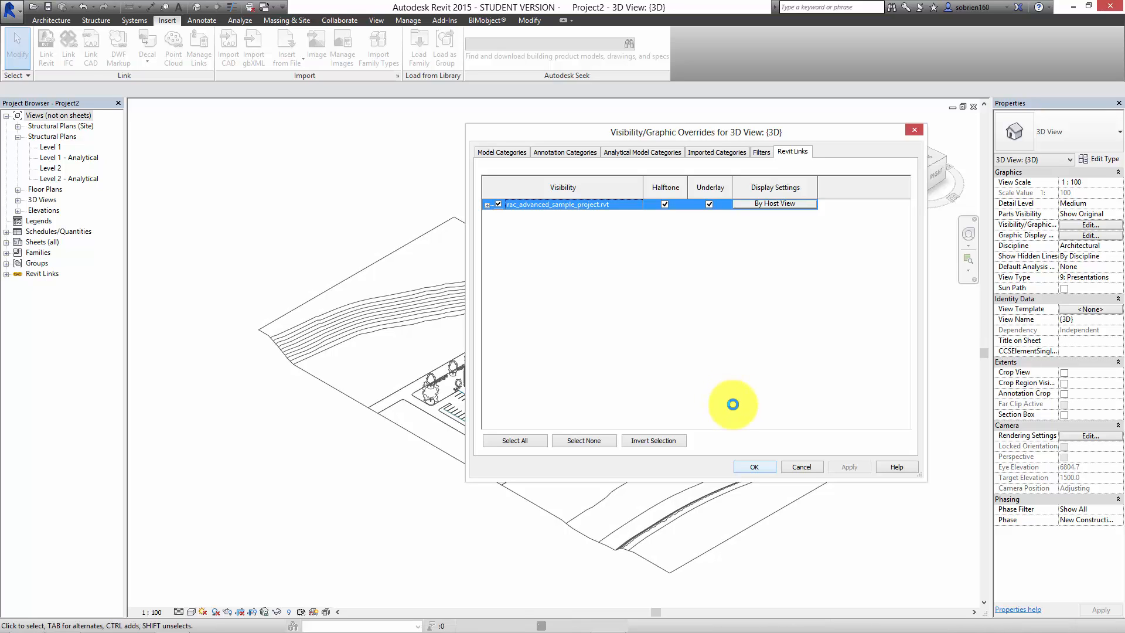
left_click(747, 462)
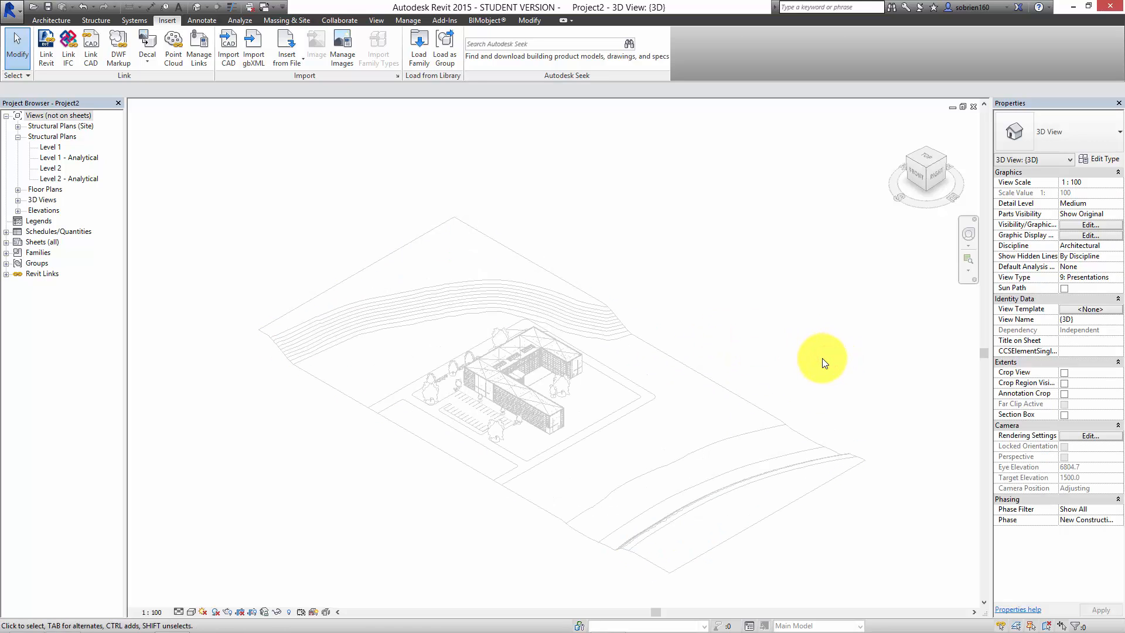
Open the Elevation 1 view and examine the linked model's levels against the project's own Level 1 and Level 2
scroll(535, 380, "up", 2)
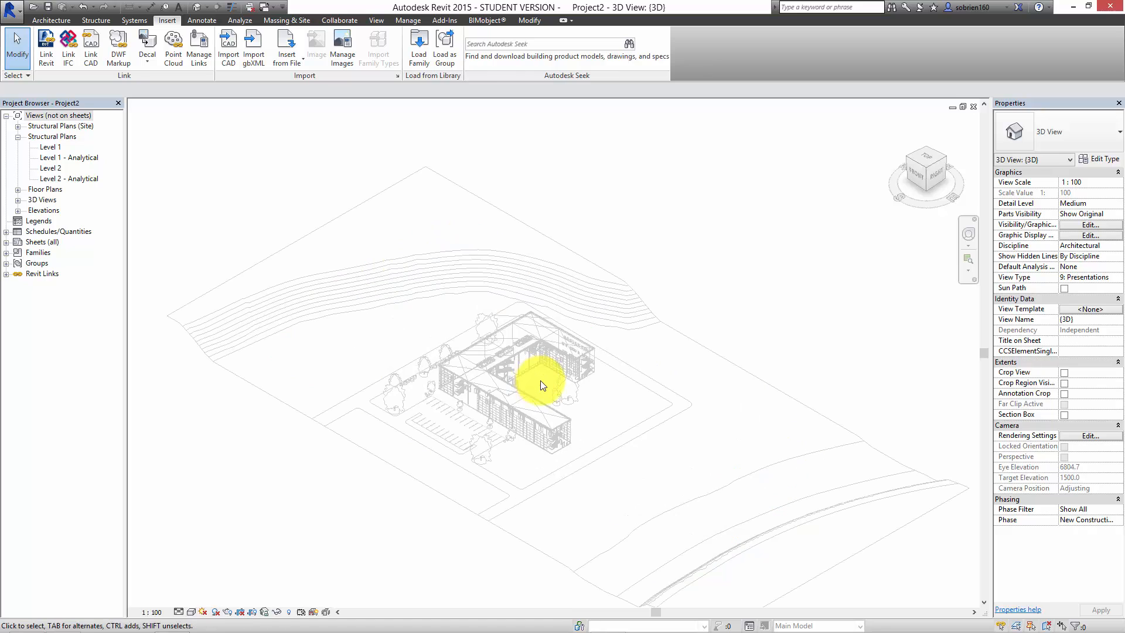
scroll(592, 402, "up", 3)
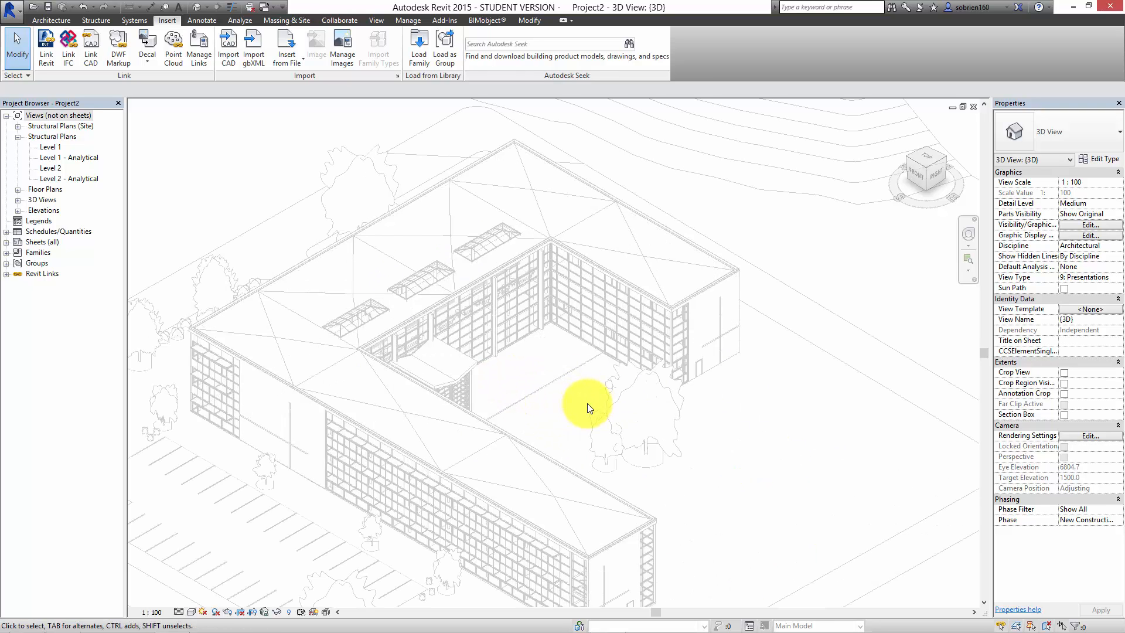
scroll(697, 402, "down", 3)
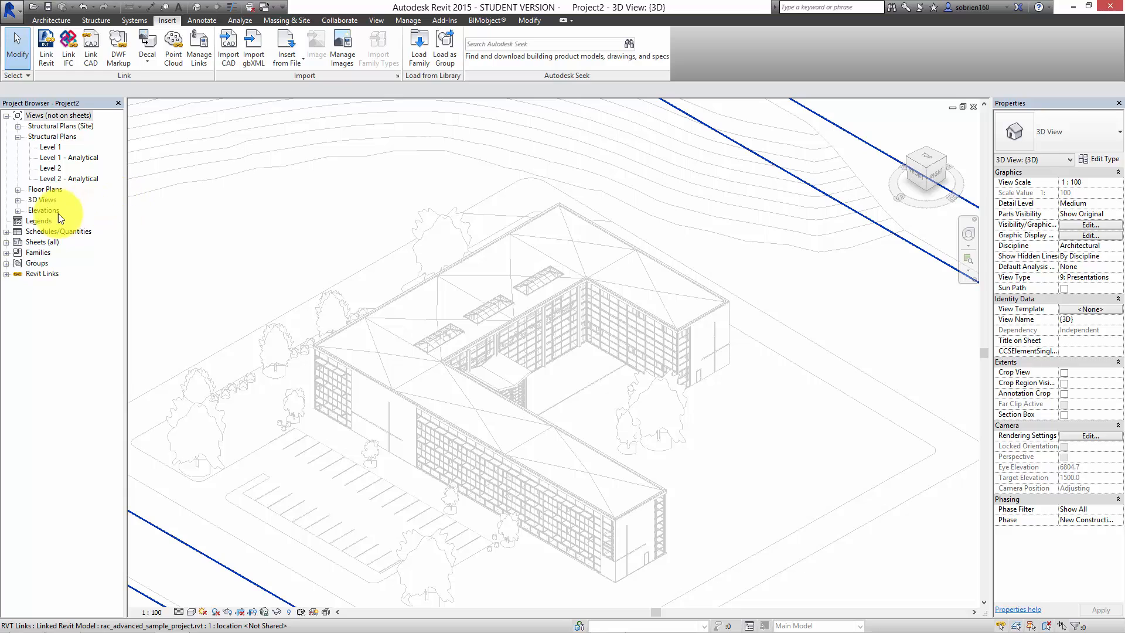
left_click(18, 210)
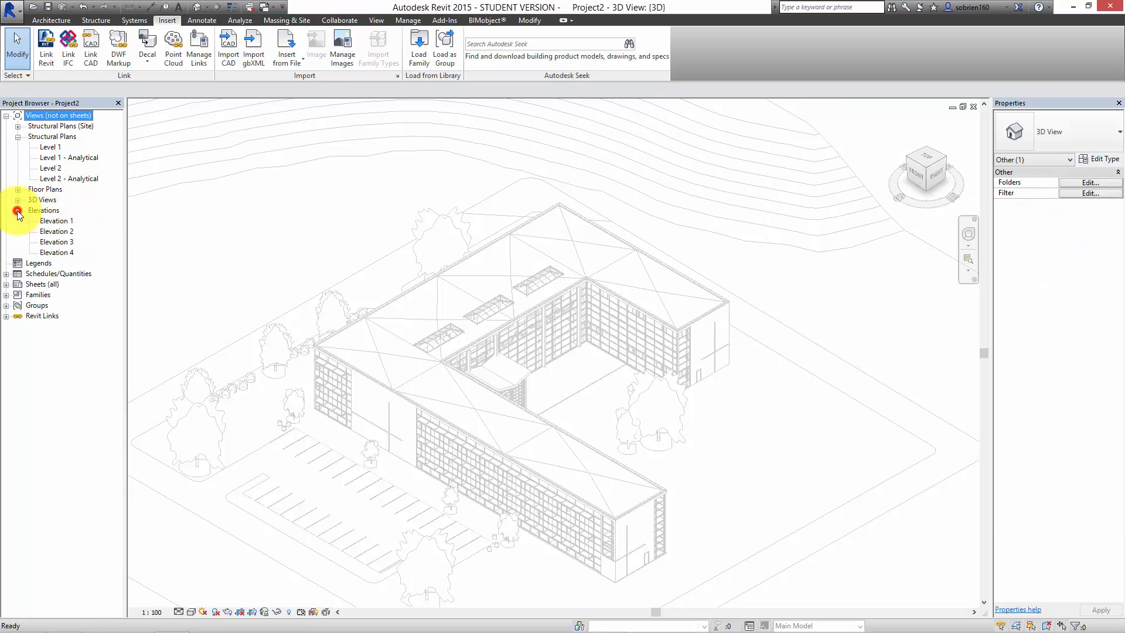
double_click(53, 220)
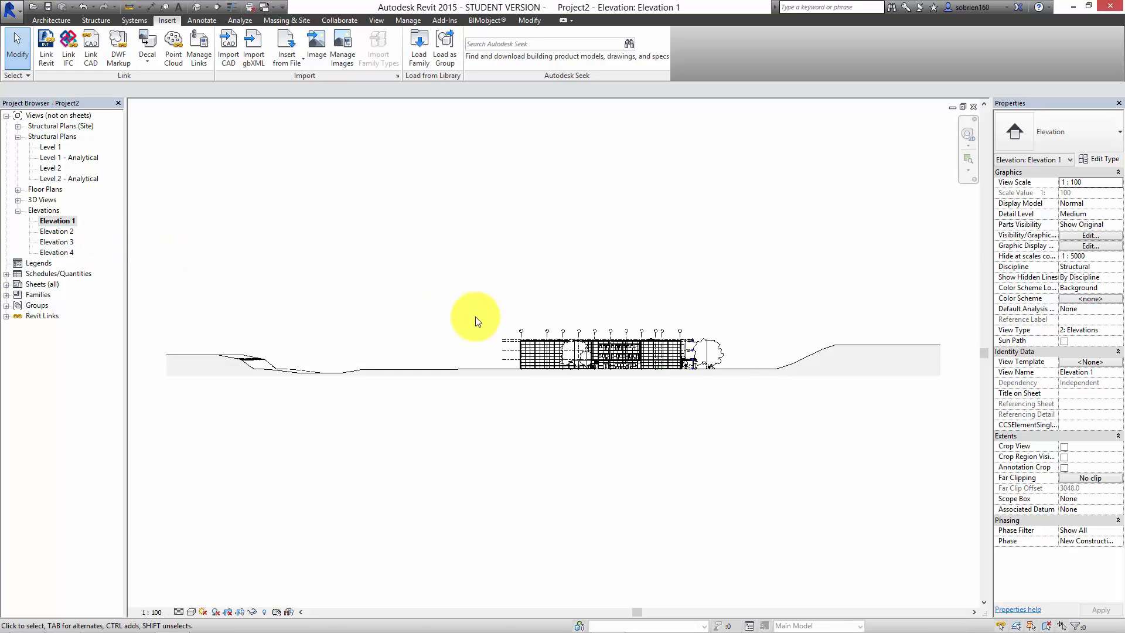
scroll(662, 373, "up", 1)
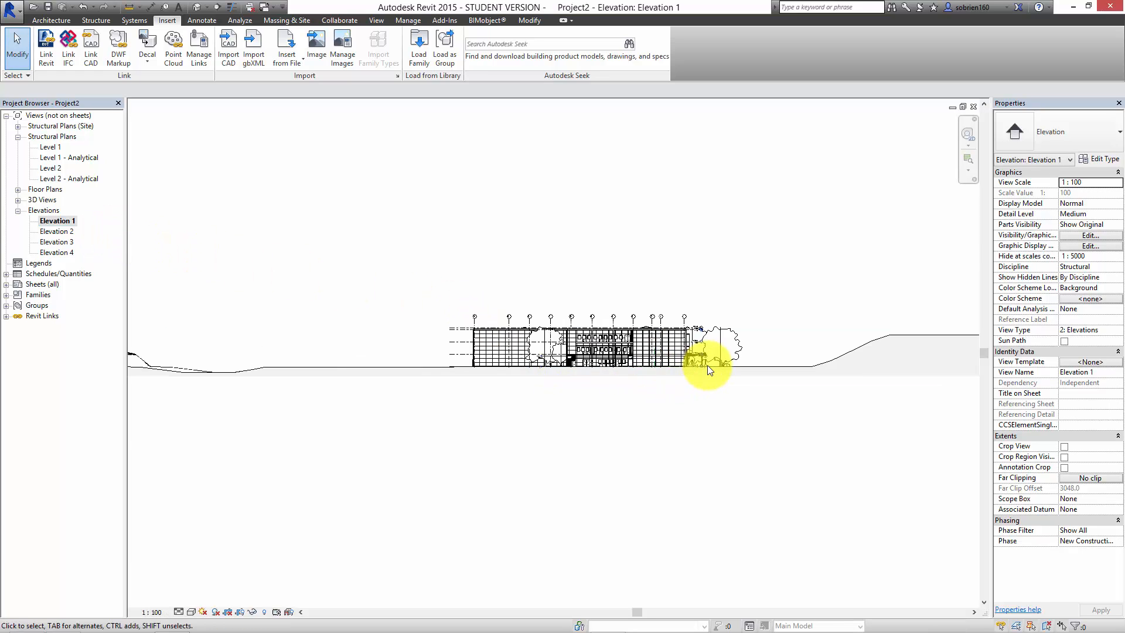
scroll(711, 369, "up", 5)
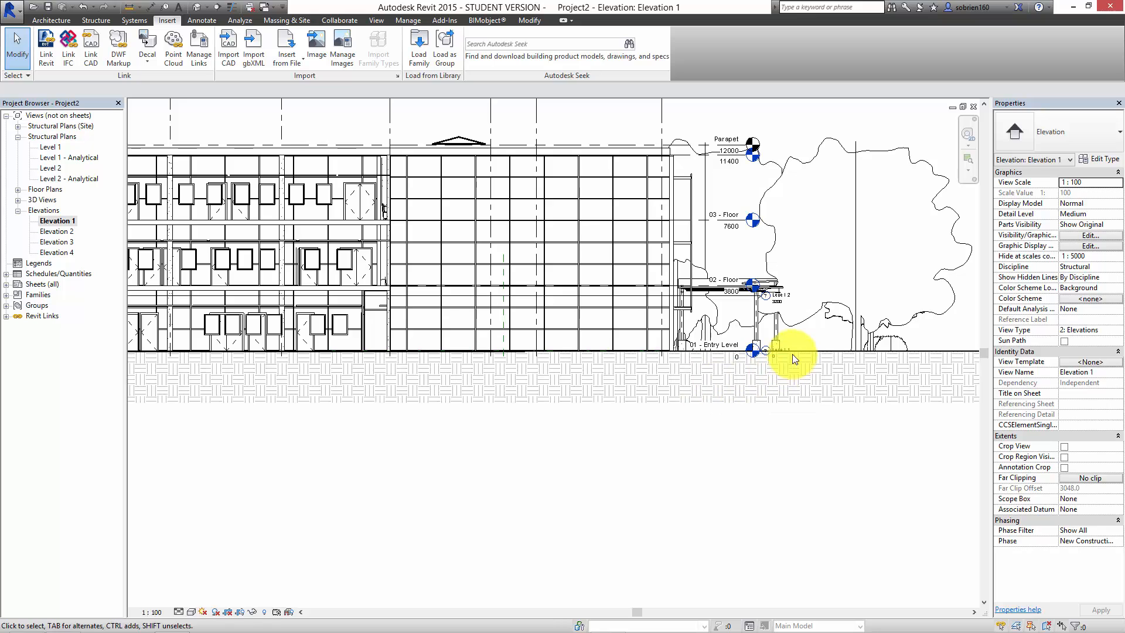
scroll(780, 336, "up", 5)
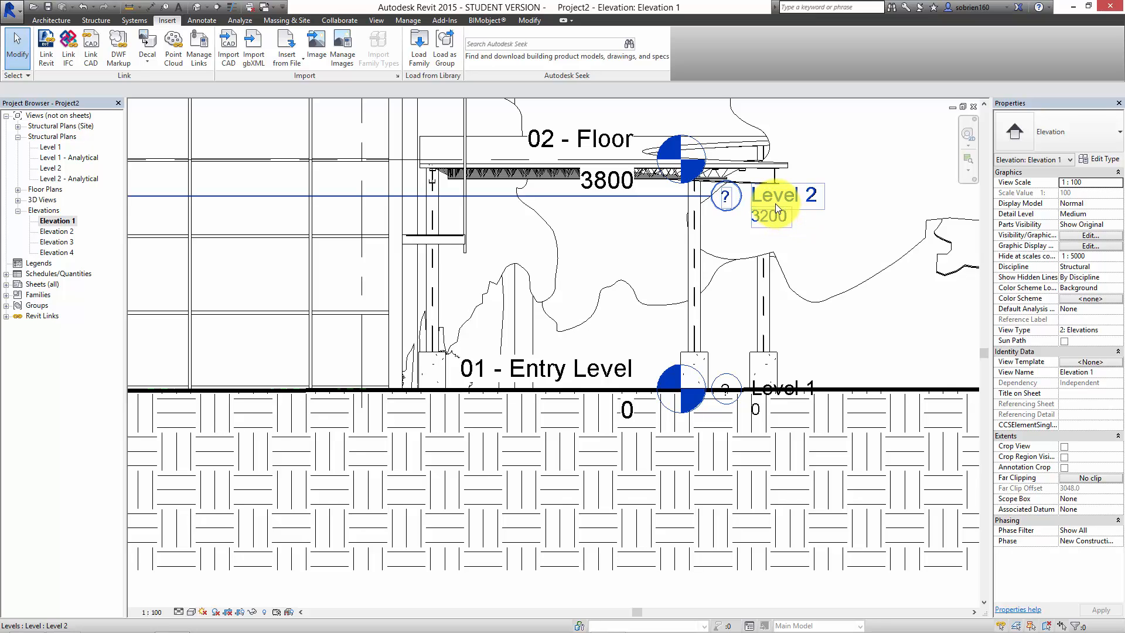
Delete the project's own Level 2 together with its associated plan views
left_click(671, 198)
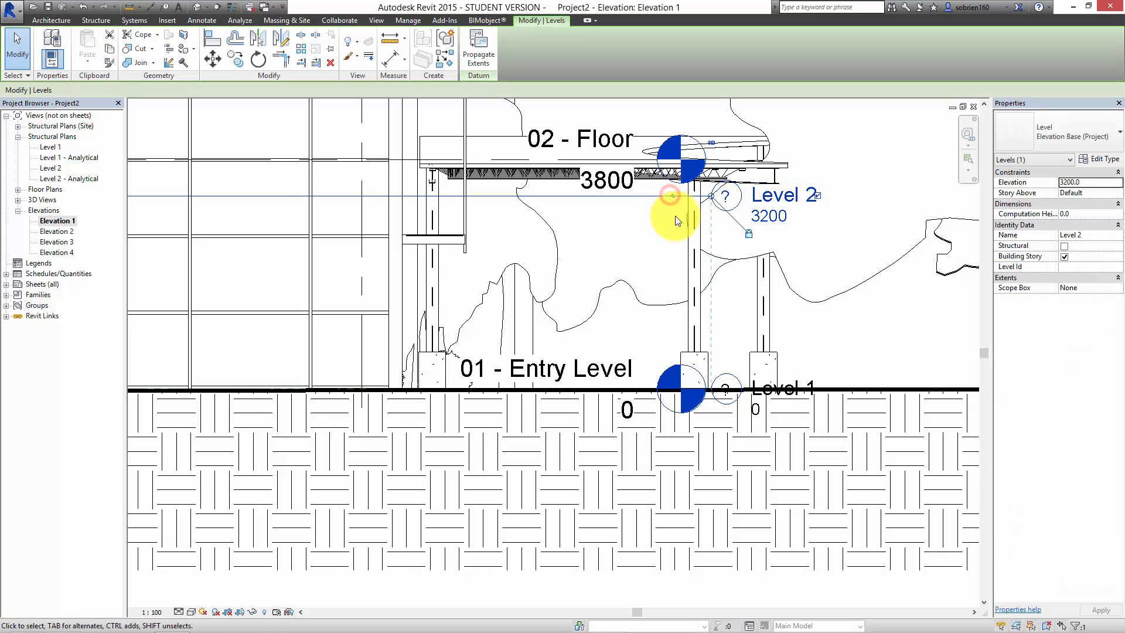
key("Delete")
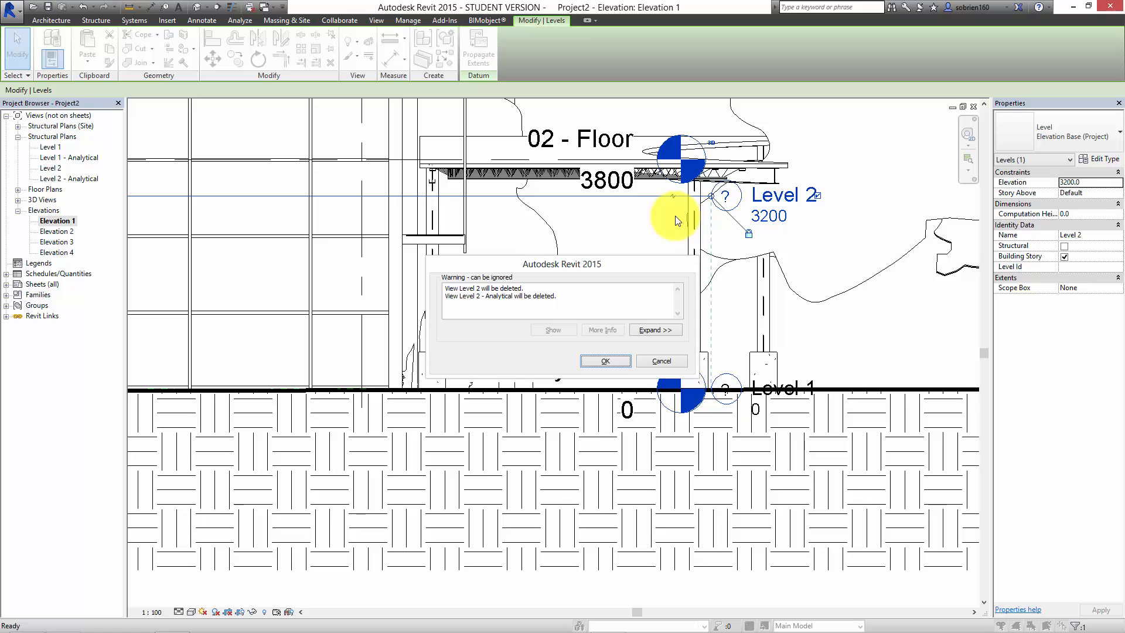
left_click(599, 361)
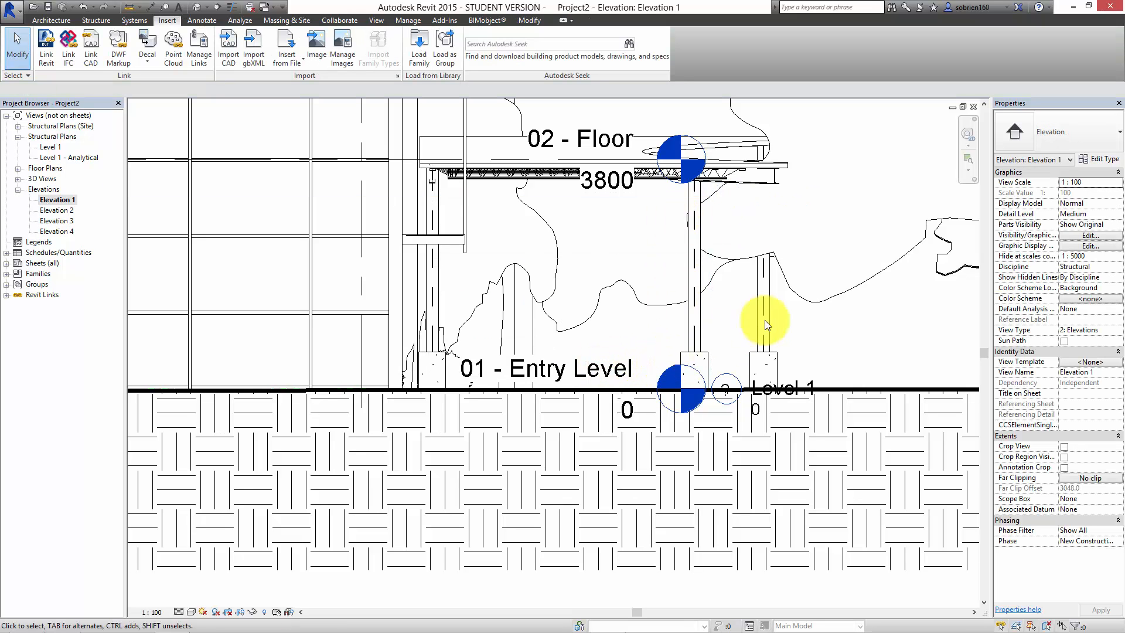
Hide the project's own Level 1 as an element in the Elevation 1 view
left_click(756, 390)
right_click(756, 386)
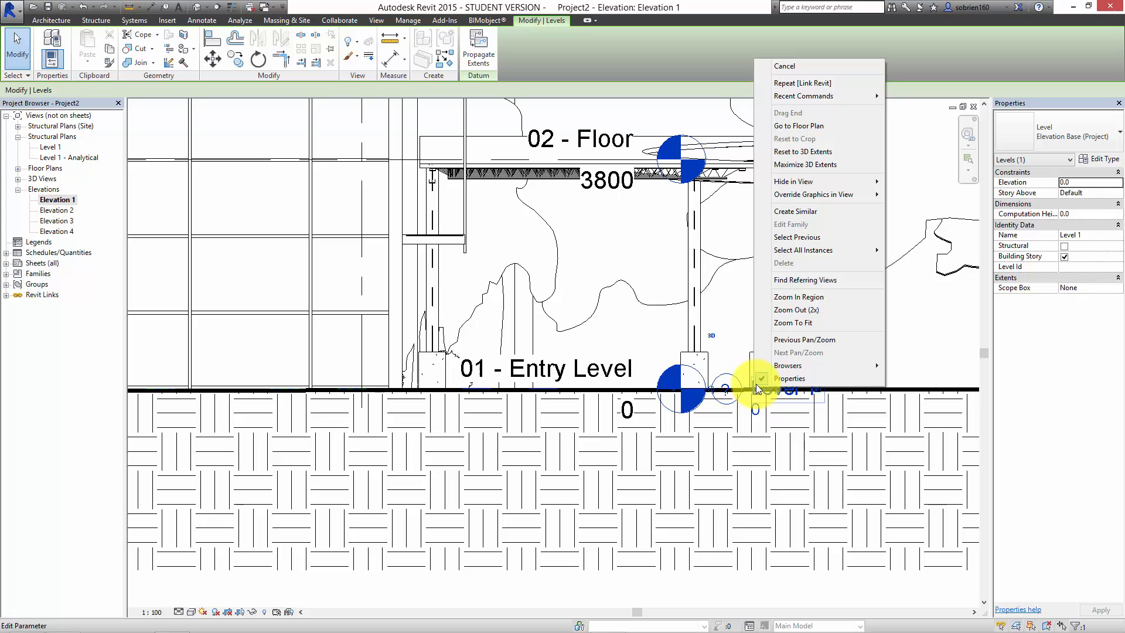
mouse_move(826, 181)
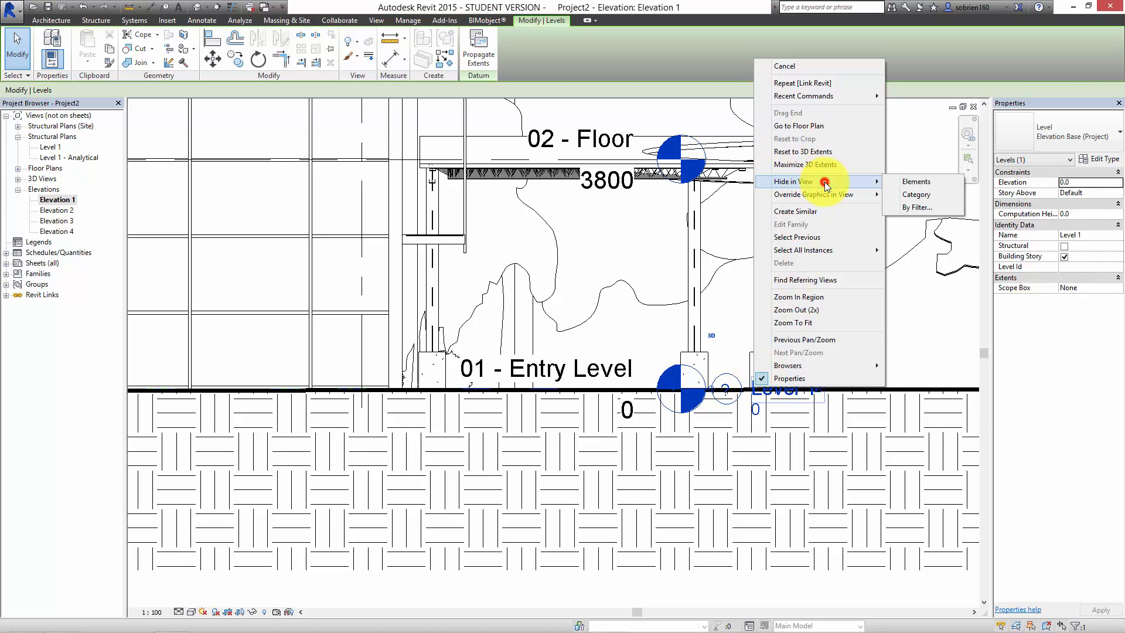
left_click(896, 182)
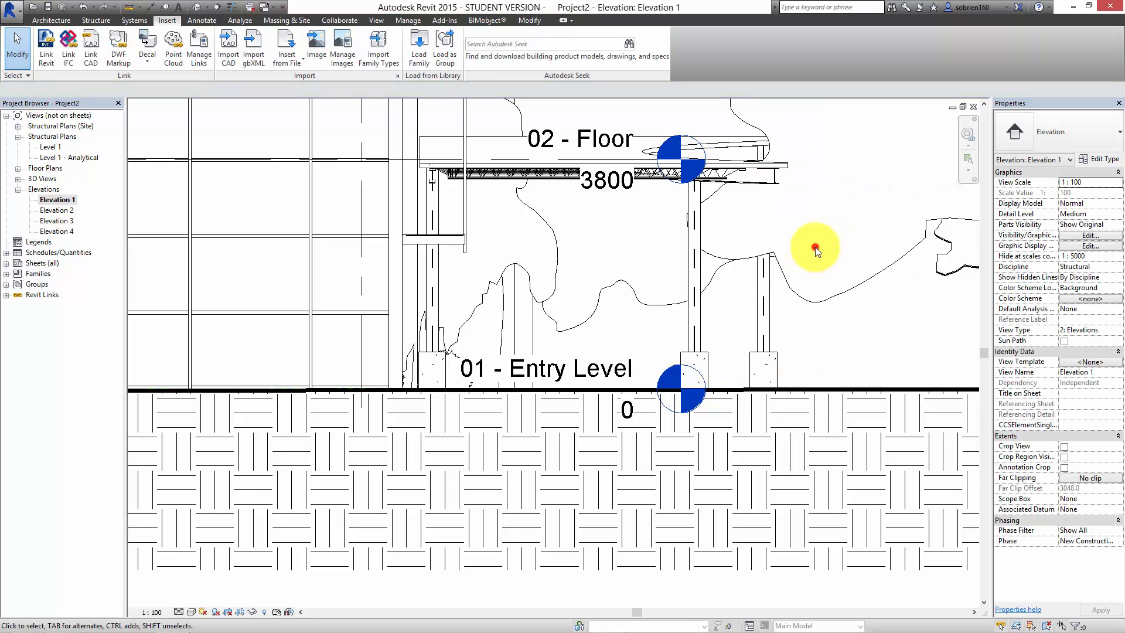
Start Copy/Monitor on the linked rac_advanced_sample_project.rvt model, picking the link instance in the elevation
middle_click_drag(721, 242, 853, 284)
scroll(841, 290, "down", 3)
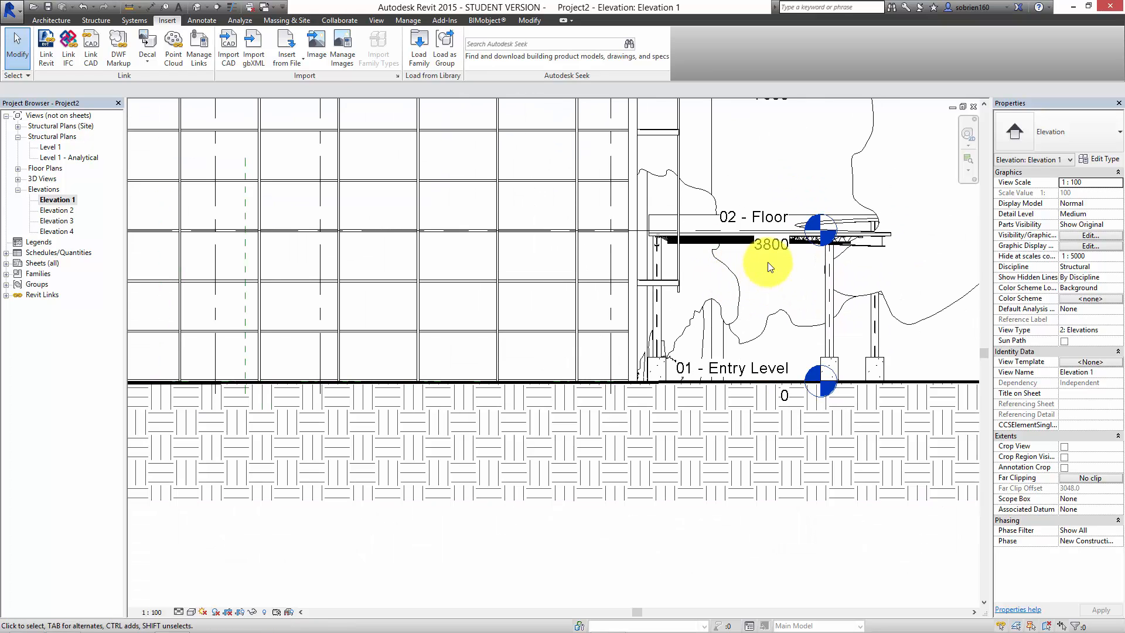
middle_click_drag(787, 347, 879, 462)
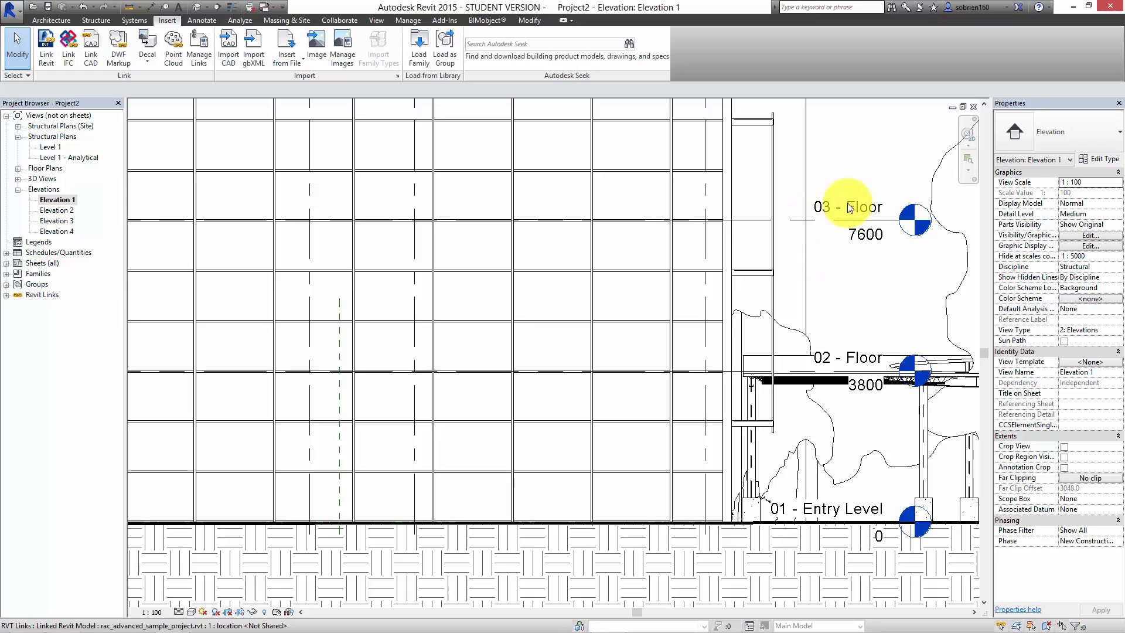
middle_click_drag(851, 323, 831, 461)
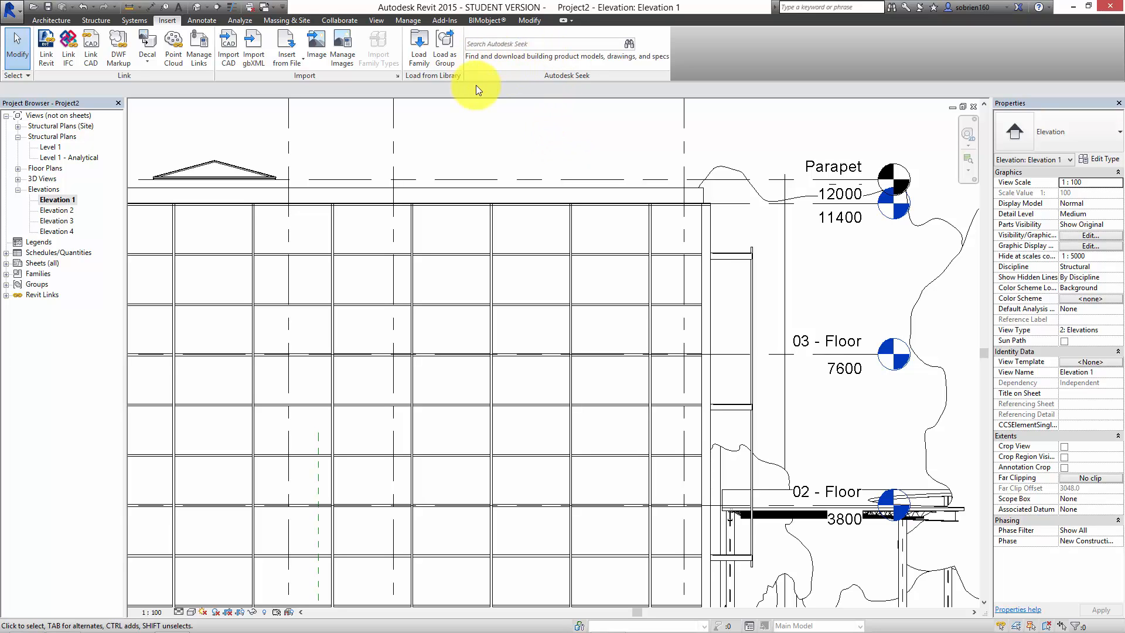
left_click(344, 21)
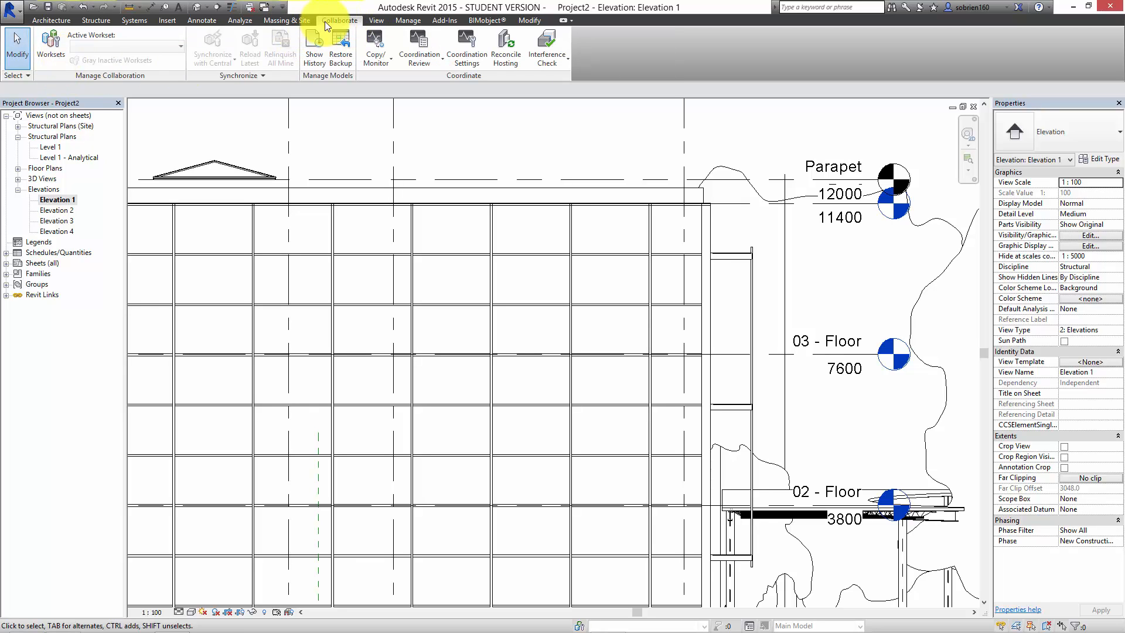
left_click(381, 64)
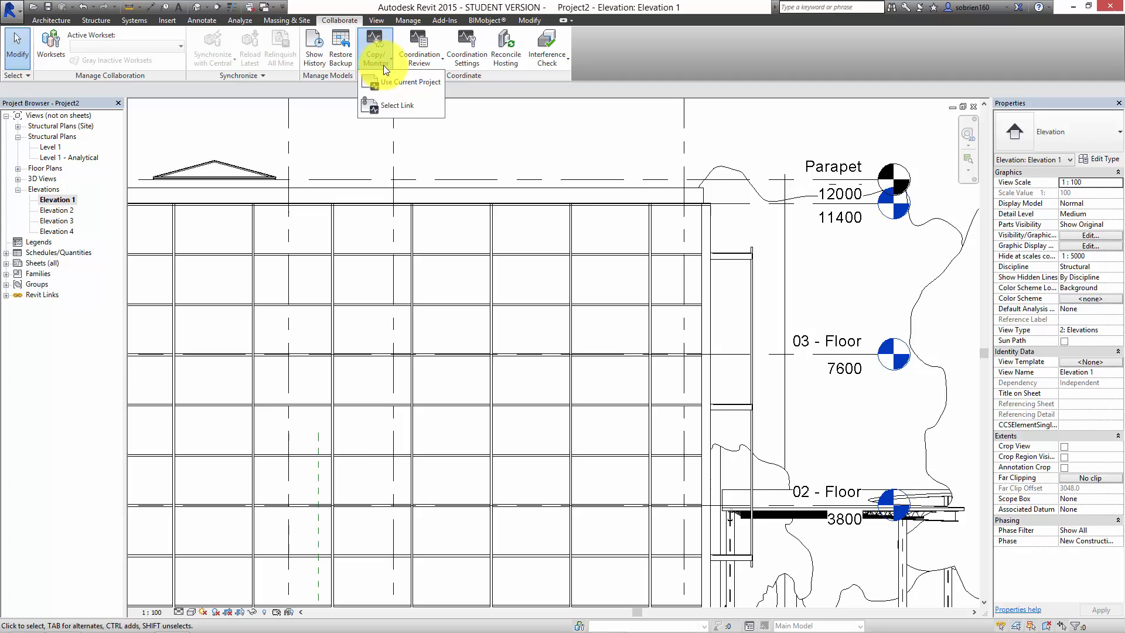
left_click(393, 105)
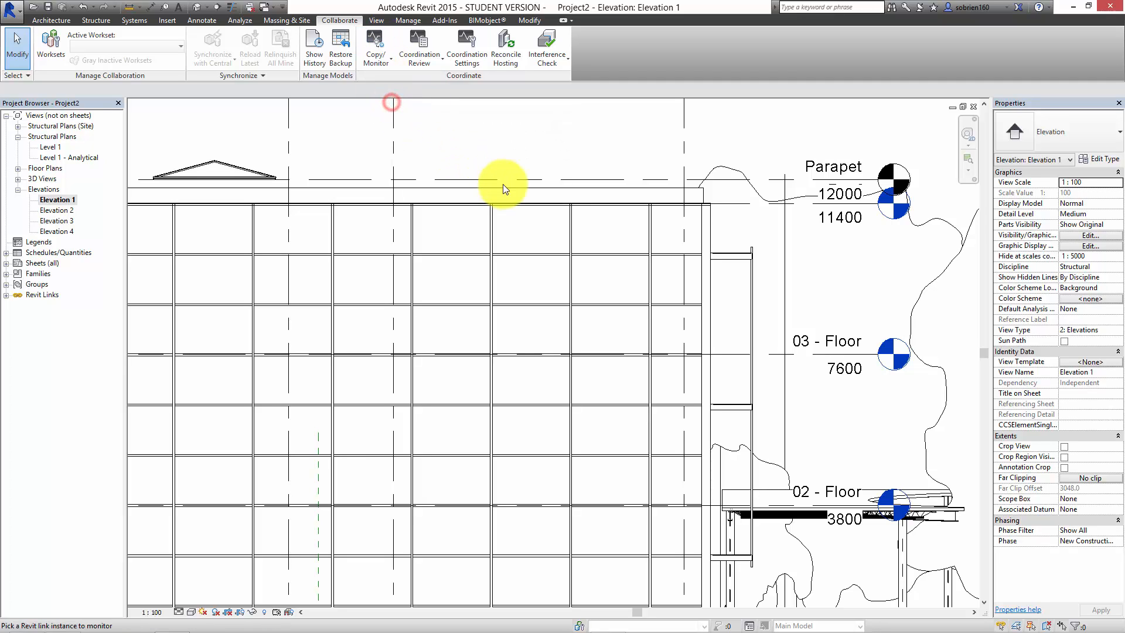
scroll(511, 190, "down", 6)
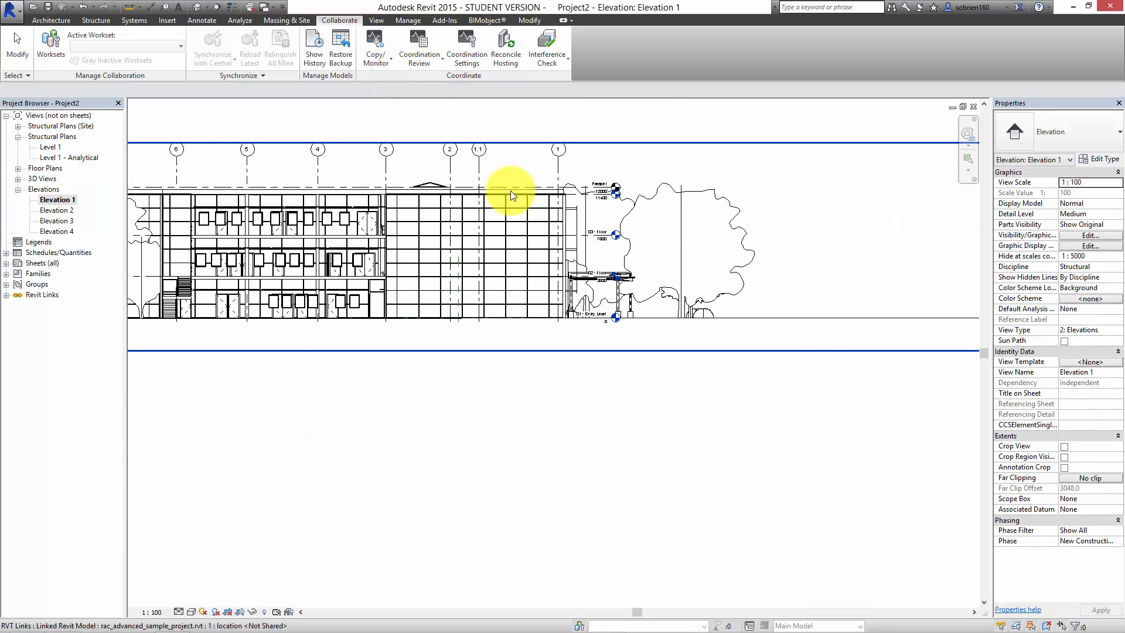
left_click(511, 188)
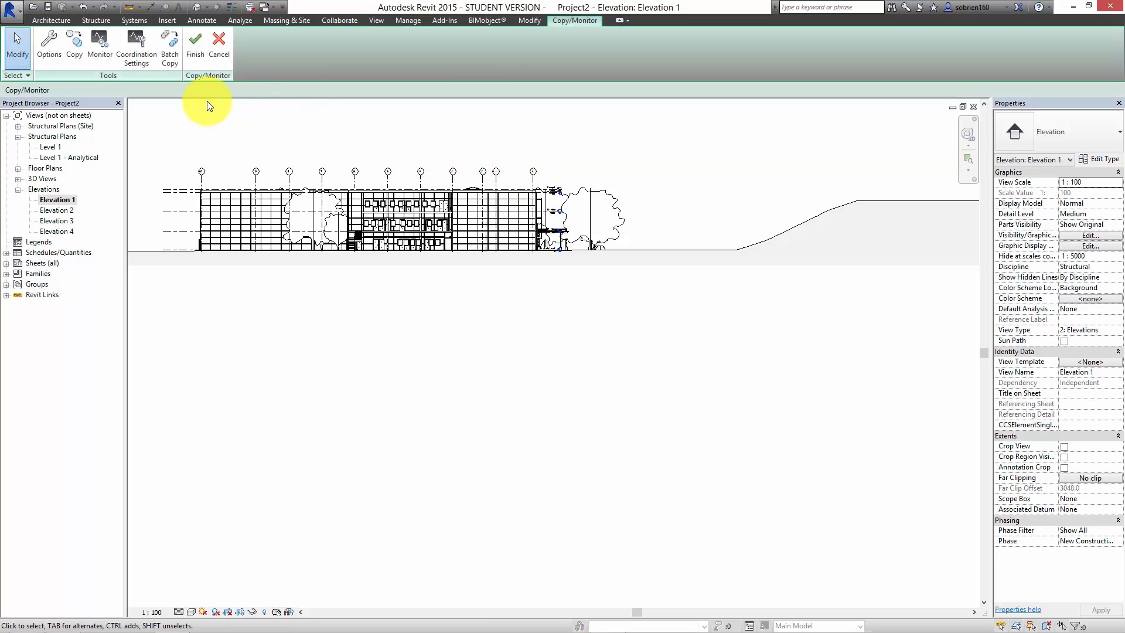
Copy the linked model's Parapet level at 12000 and Roof level at 11400 into the project with the Copy tool
left_click(70, 45)
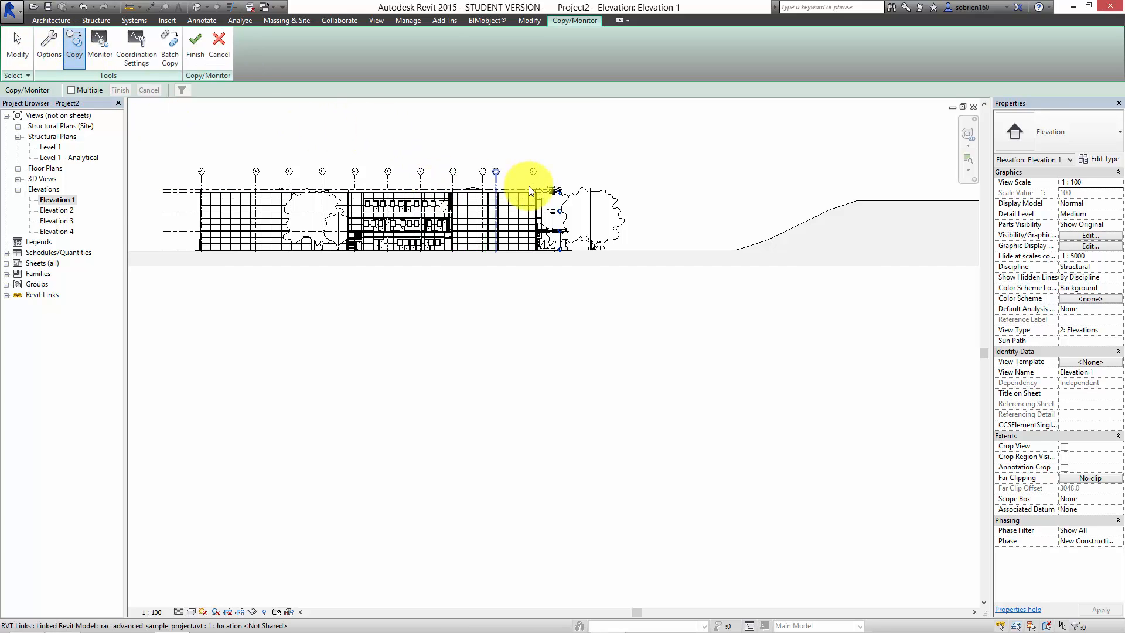
scroll(541, 188, "up", 1)
scroll(541, 189, "up", 8)
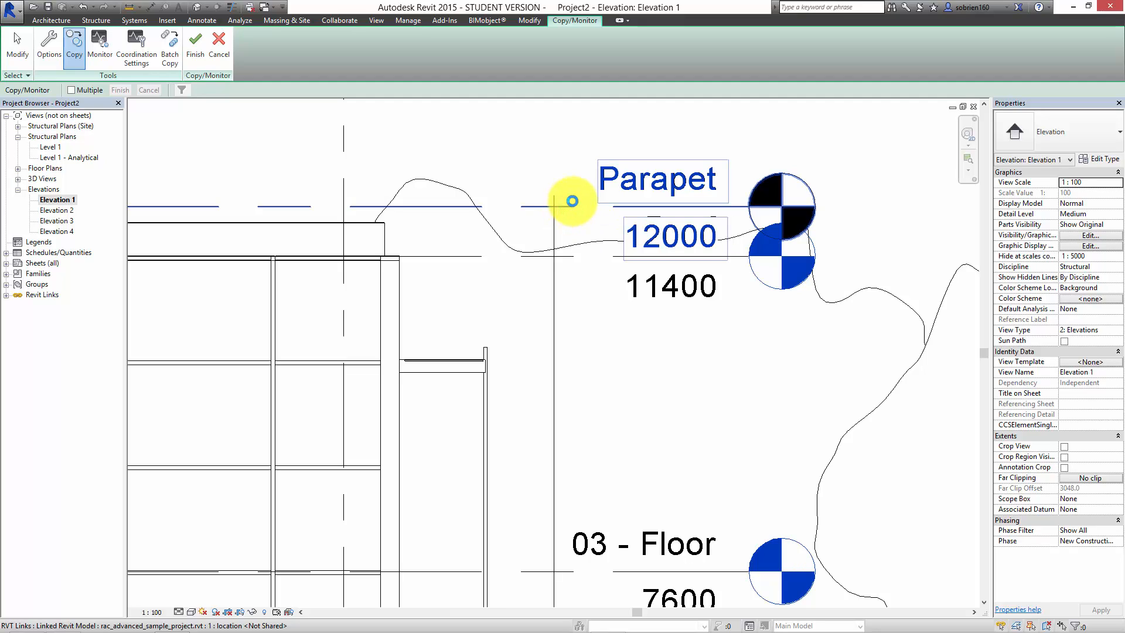
left_click(572, 201)
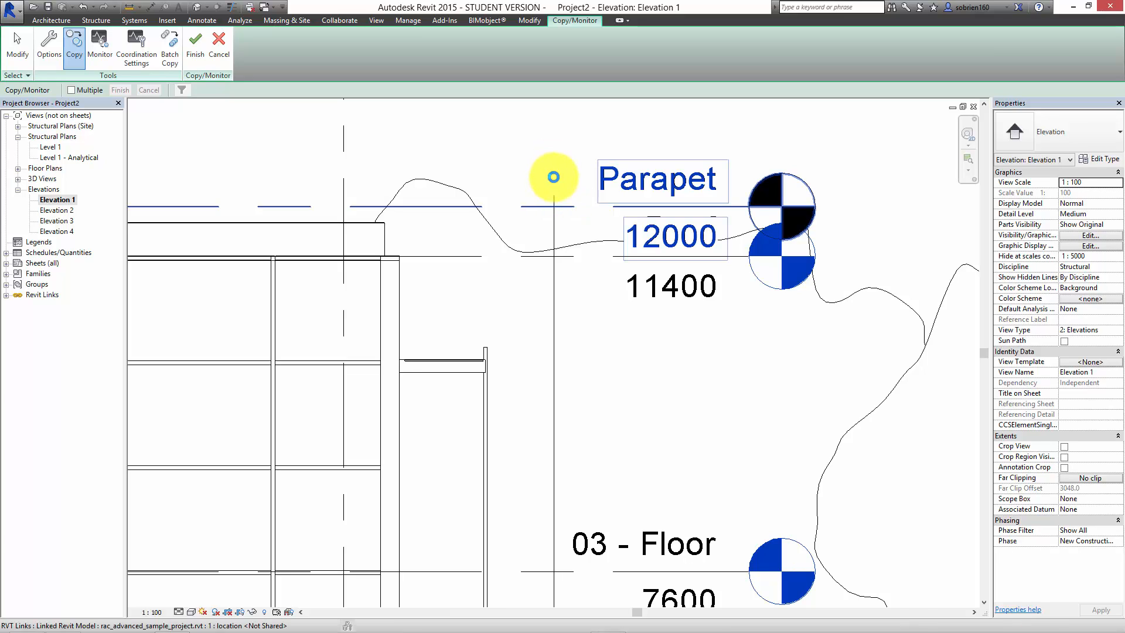
left_click(573, 257)
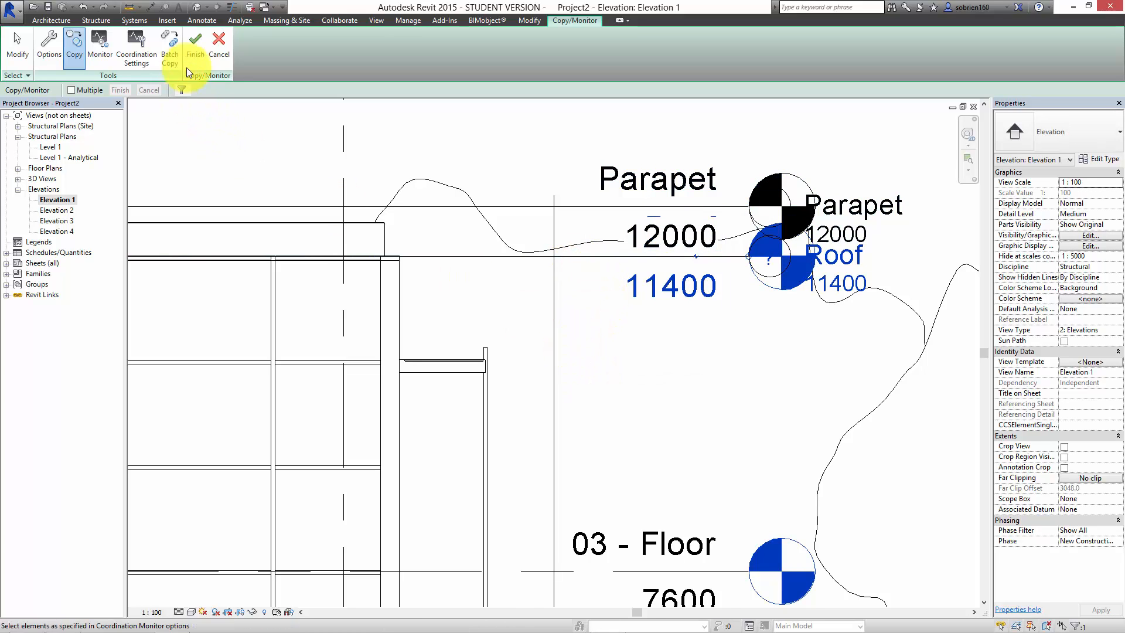
Copy the linked 03 - Floor, 02 - Floor and 01 - Entry Level levels into the project
scroll(618, 213, "down", 3, "ctrl")
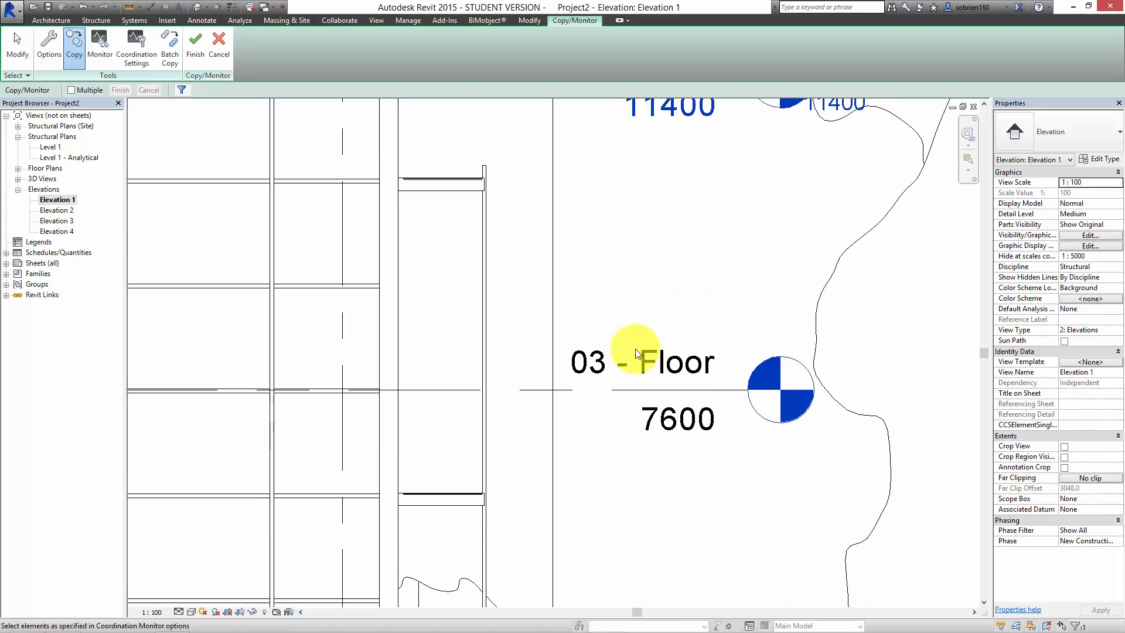
left_click(741, 384)
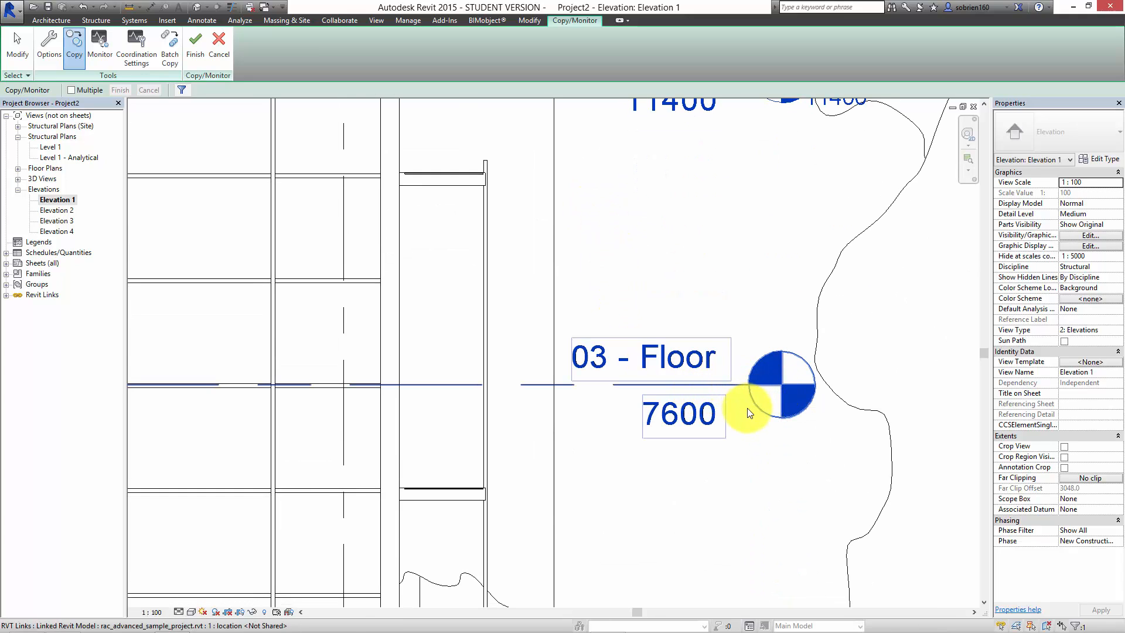
middle_click_drag(748, 389, 715, 88)
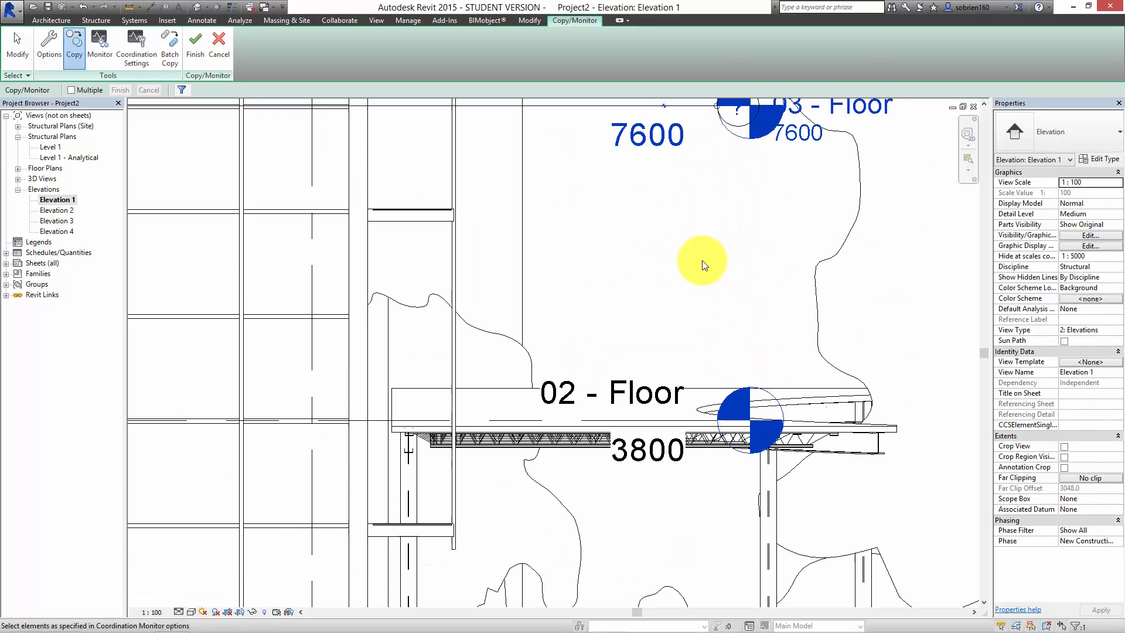
left_click(648, 429)
left_click(649, 421)
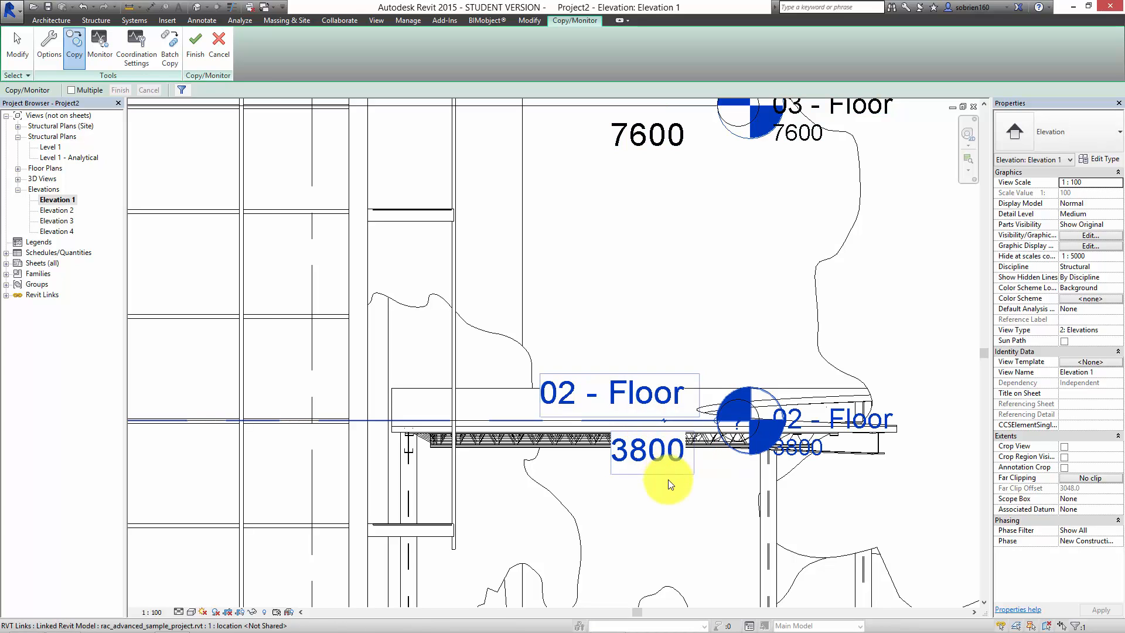
middle_click_drag(684, 362, 678, 61)
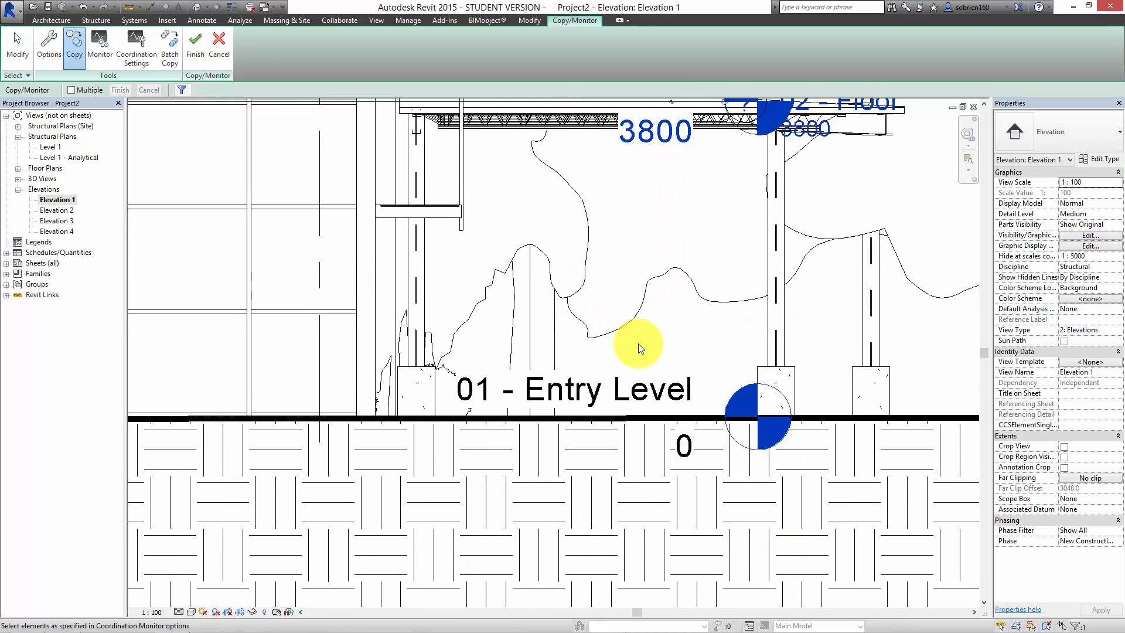
left_click(644, 417)
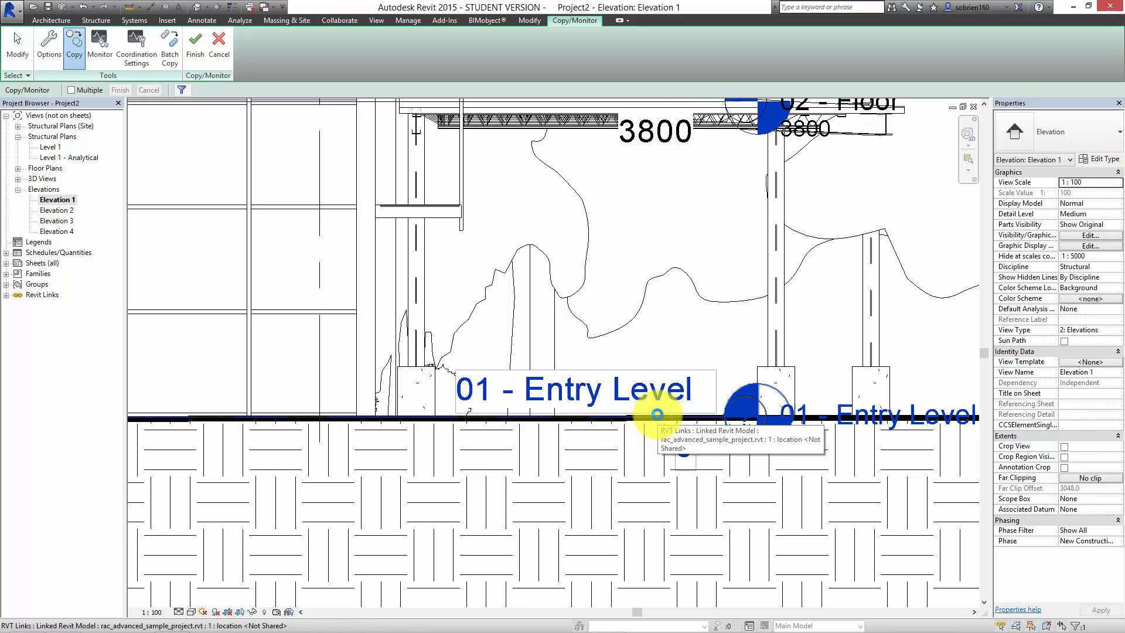
Finish the Copy/Monitor session to keep the copied and monitored levels
left_click(808, 349)
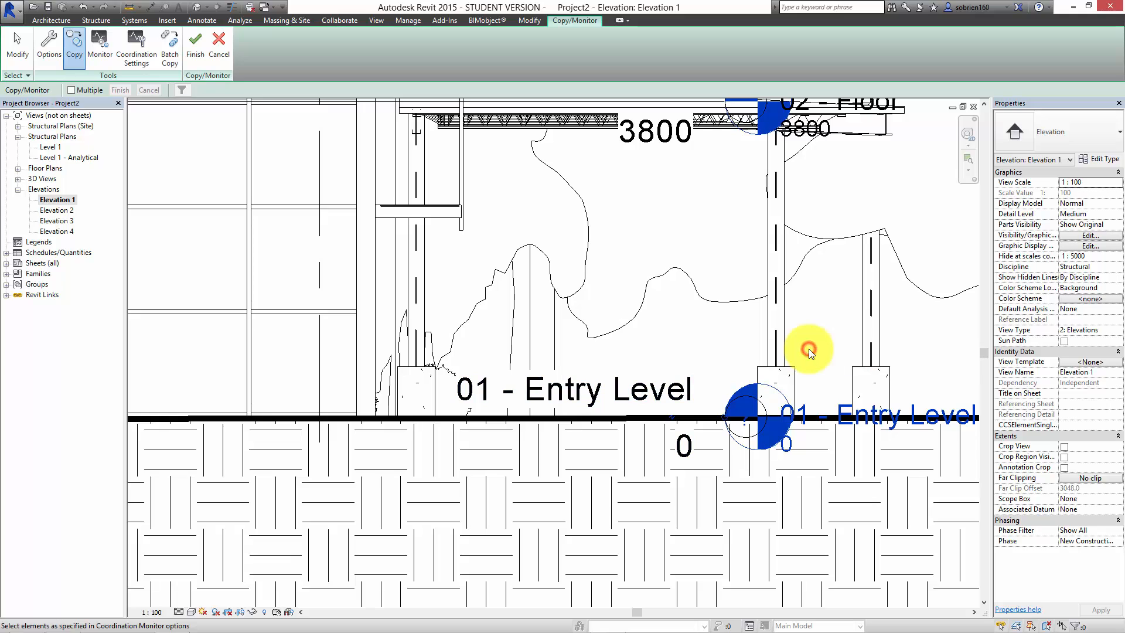
scroll(726, 343, "down", 4)
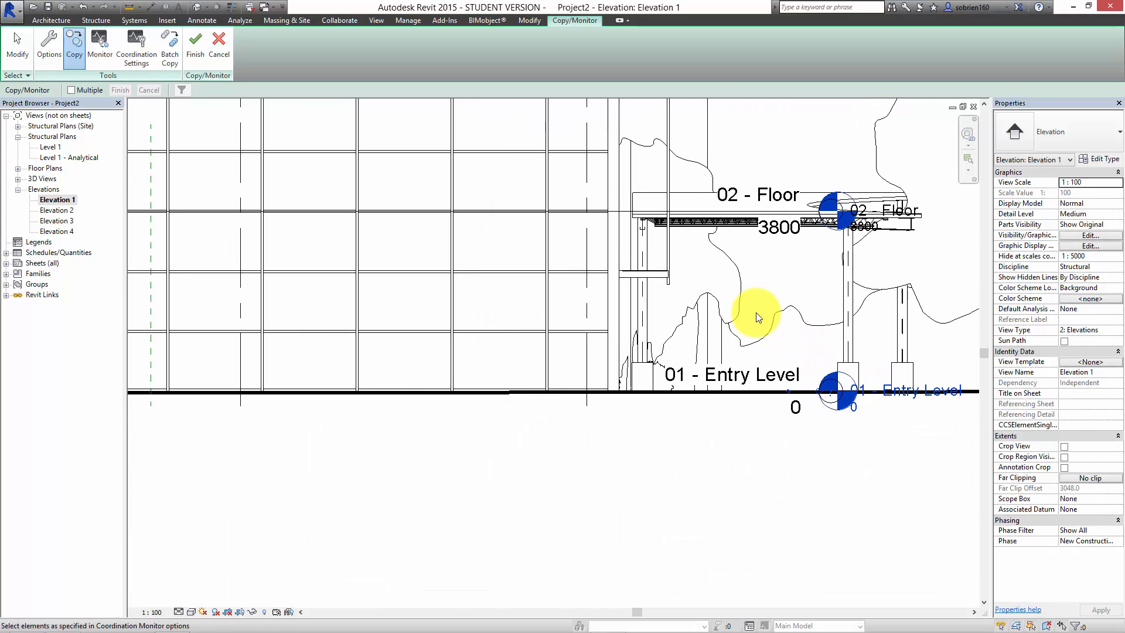
middle_click_drag(734, 267, 731, 300)
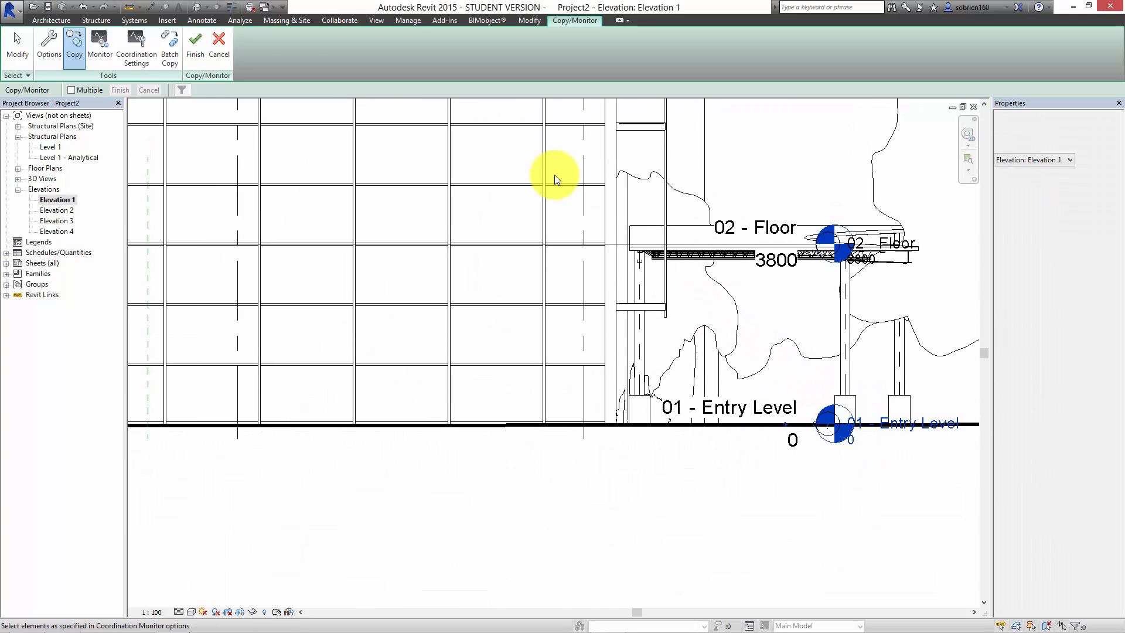
left_click(198, 52)
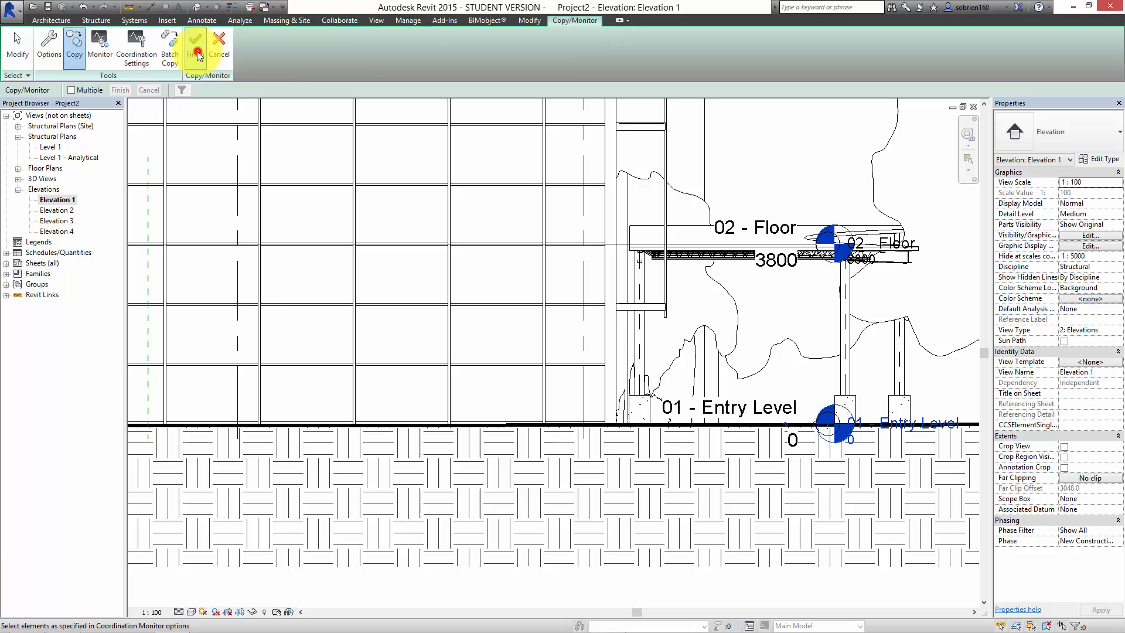
left_click(733, 172)
scroll(709, 328, "down", 5)
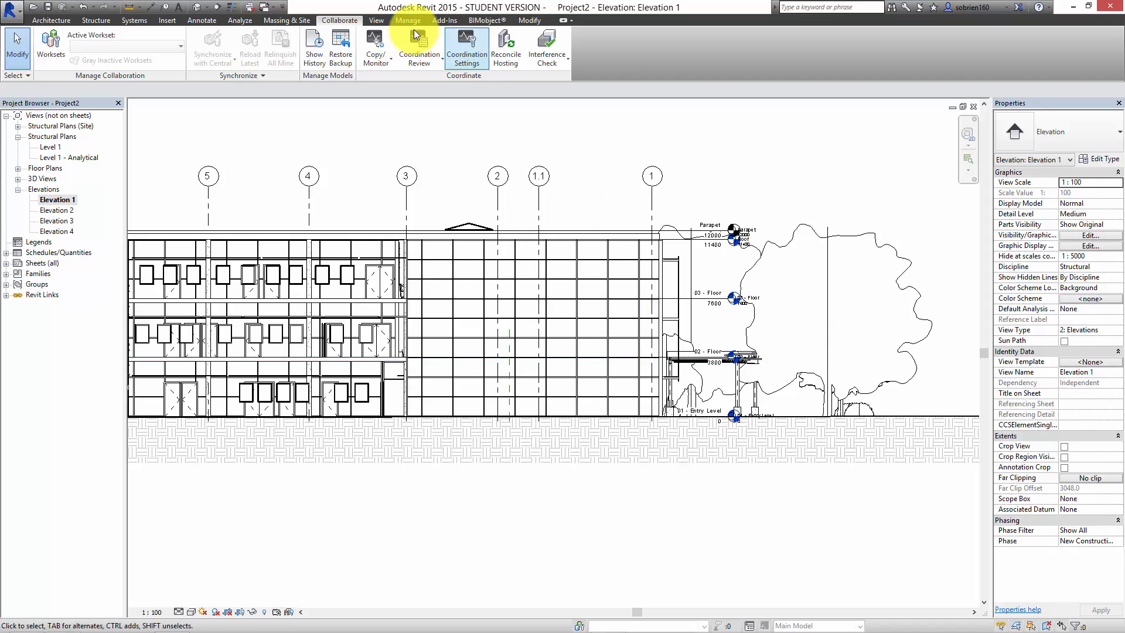
Create floor plan views for 01 - Entry Level, 02 - Floor, 03 - Floor, Parapet and Roof, and list them under Floor Plans
left_click(378, 20)
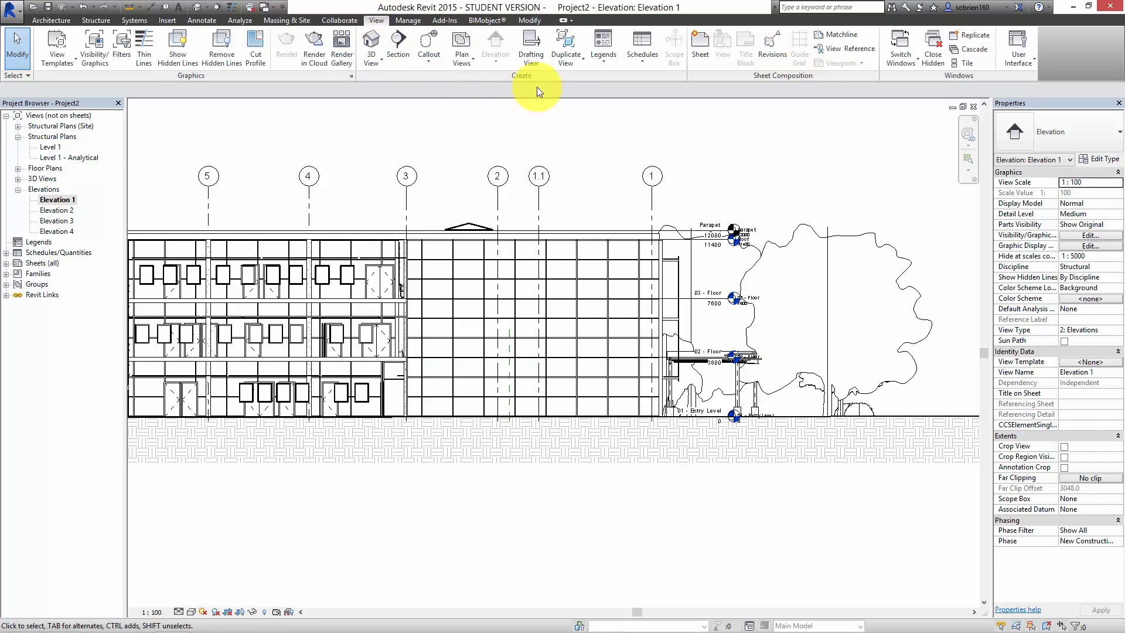
left_click(467, 65)
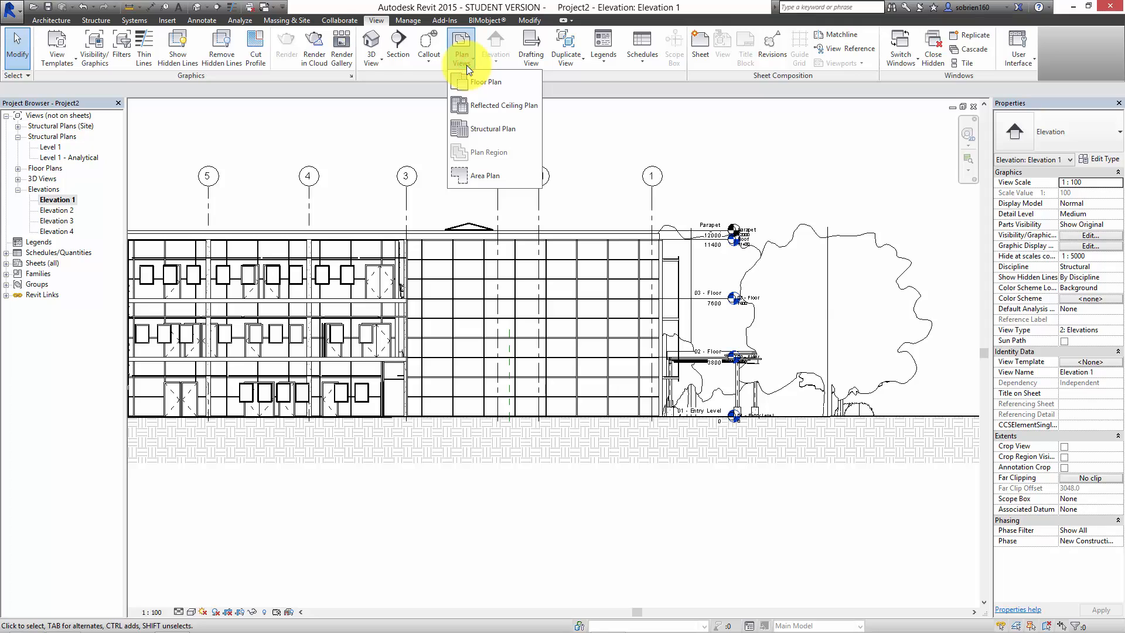
left_click(476, 85)
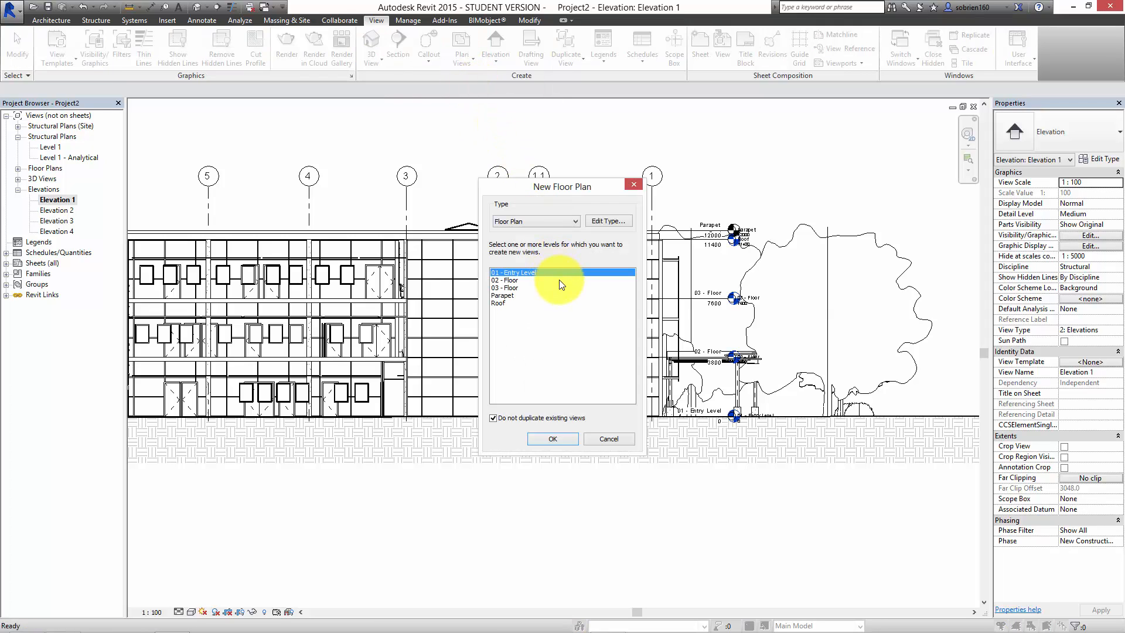
left_click(503, 303, "shift")
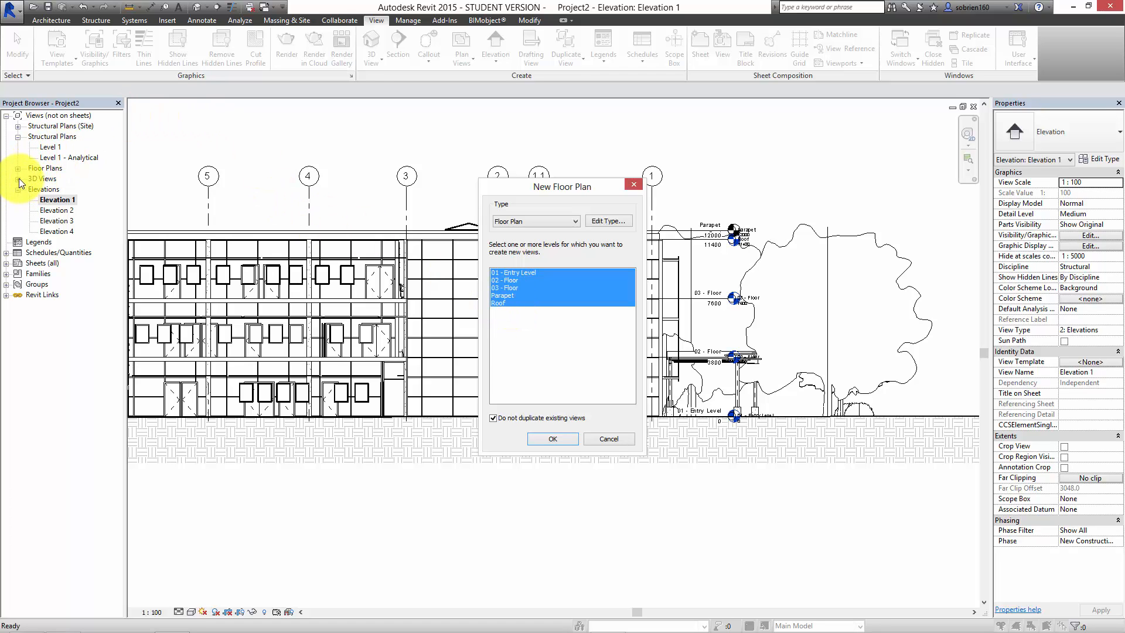
left_click(530, 439)
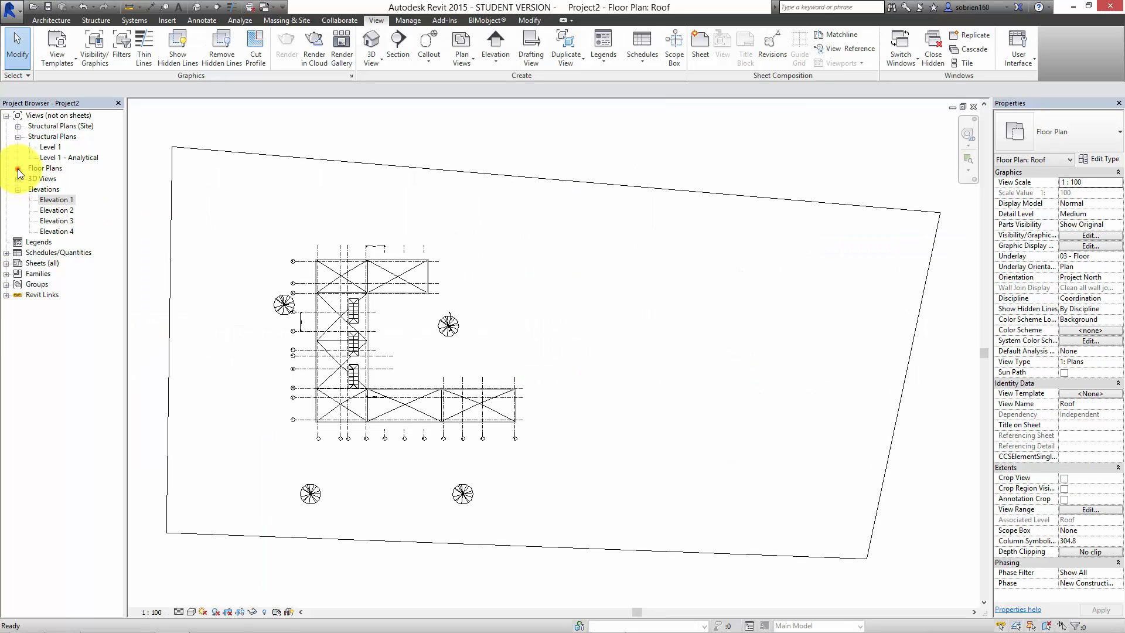
left_click(18, 168)
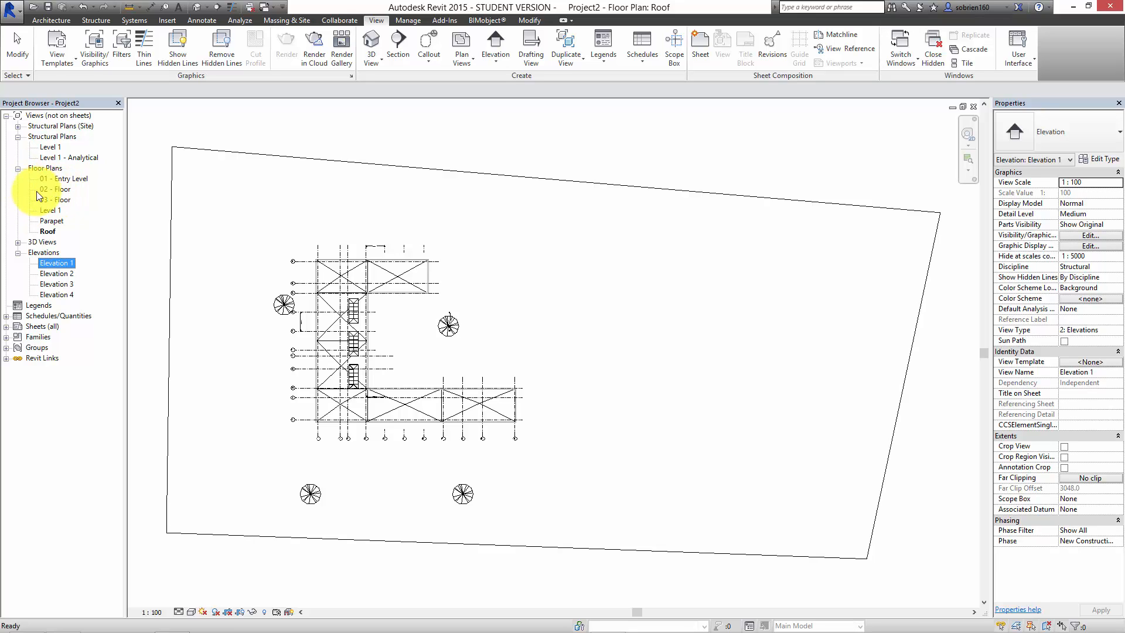
Open the 02 - Floor plan view and examine the linked building's layout and surrounding site
left_click(53, 190)
double_click(53, 190)
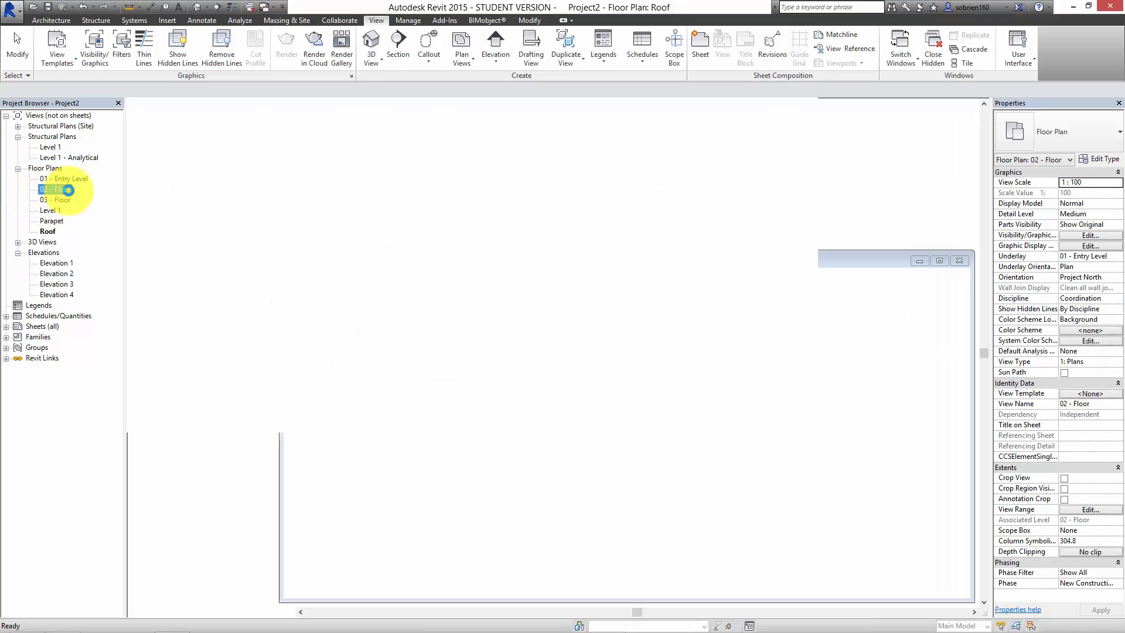
scroll(352, 378, "up", 5)
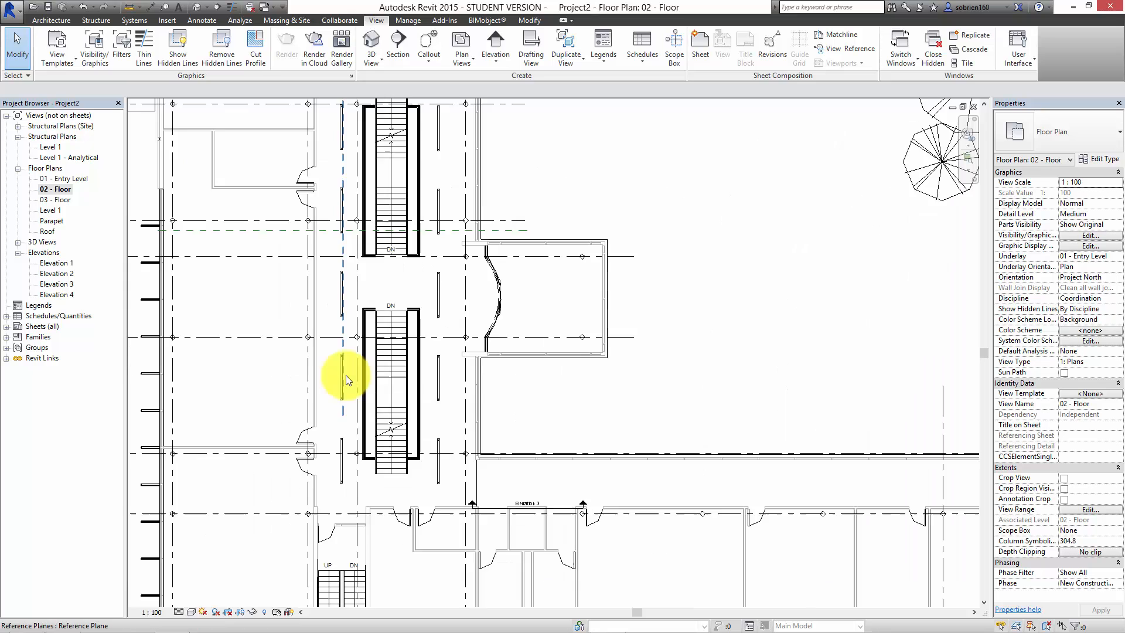
scroll(369, 380, "up", 3)
scroll(586, 345, "down", 1)
scroll(628, 349, "down", 6)
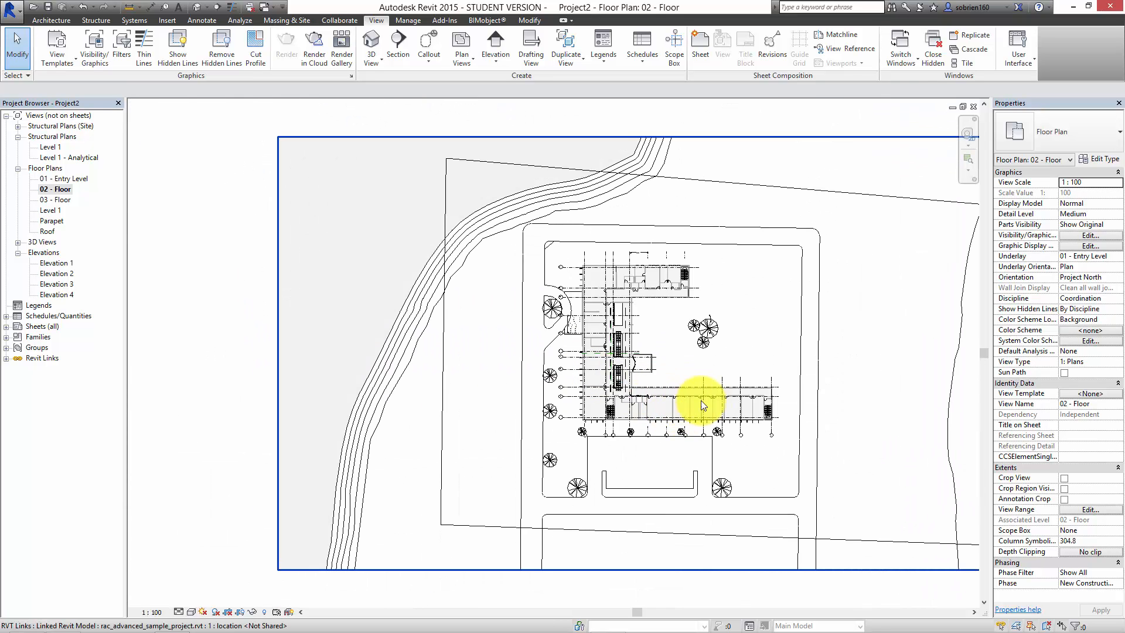
middle_click_drag(665, 427, 656, 460)
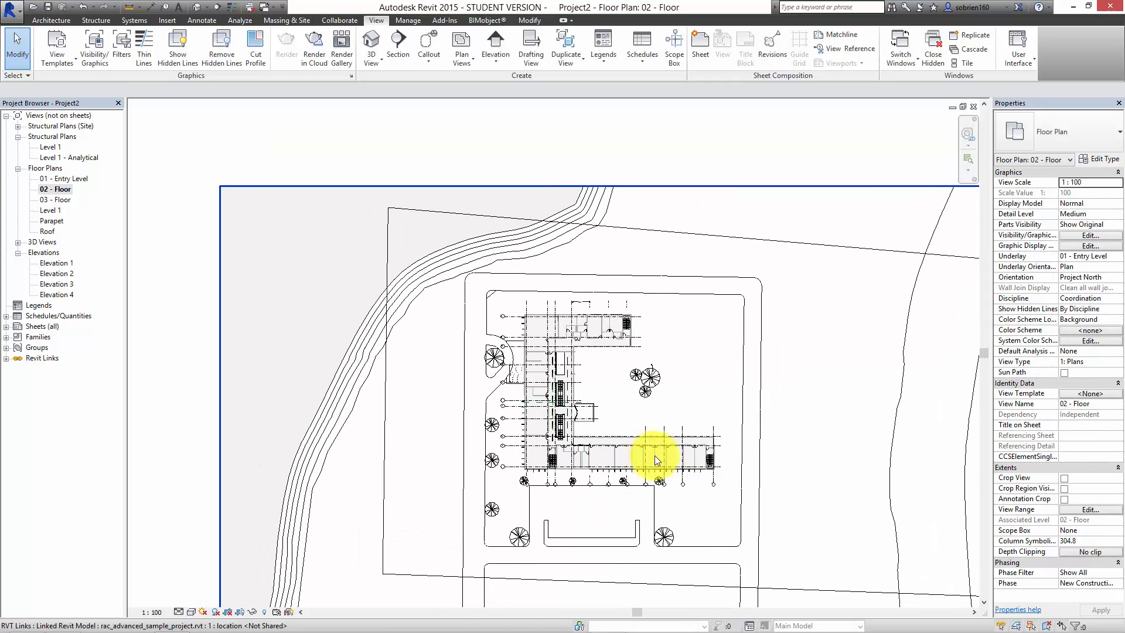
Open the 01 - Entry Level floor plan and examine the linked model's columns and numbered grid lines
left_click(82, 179)
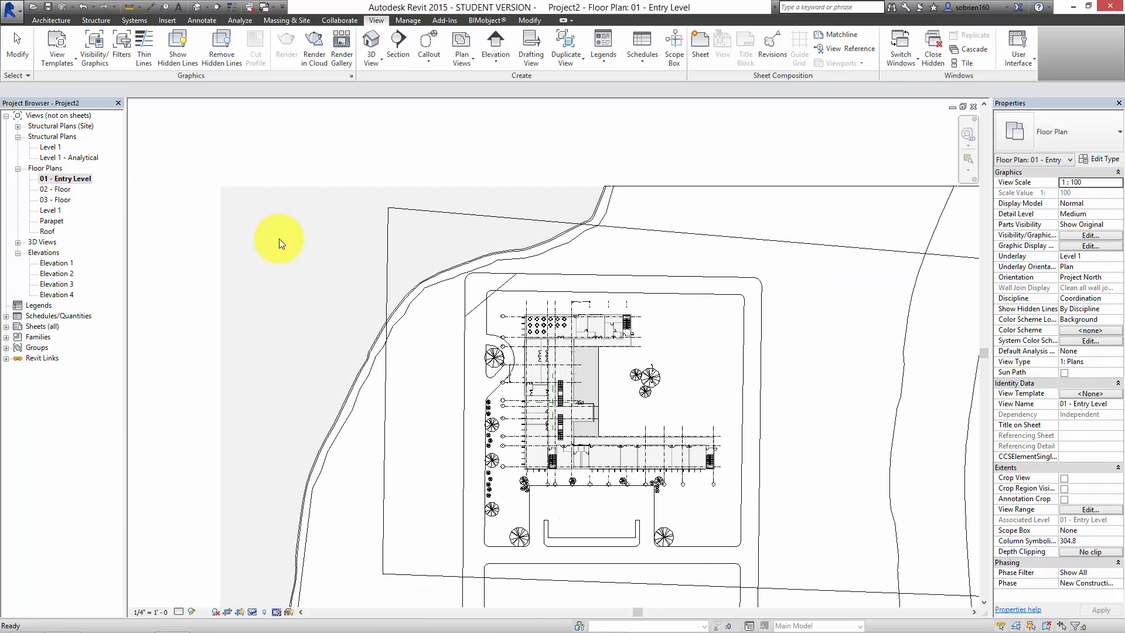
middle_click_drag(662, 435, 638, 334)
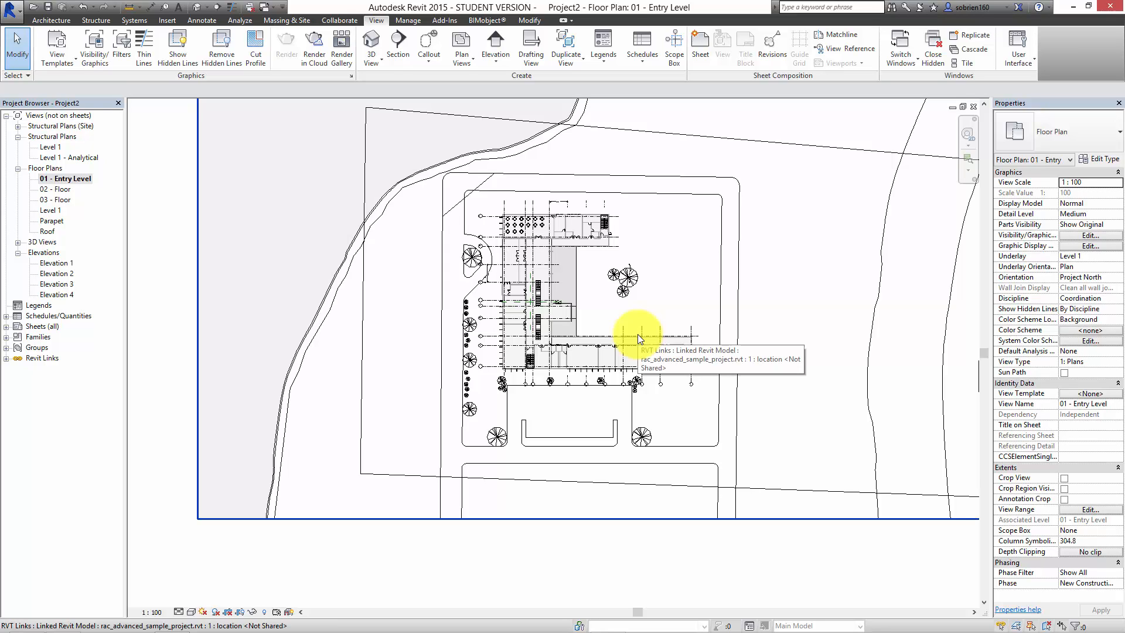
scroll(657, 369, "up", 6)
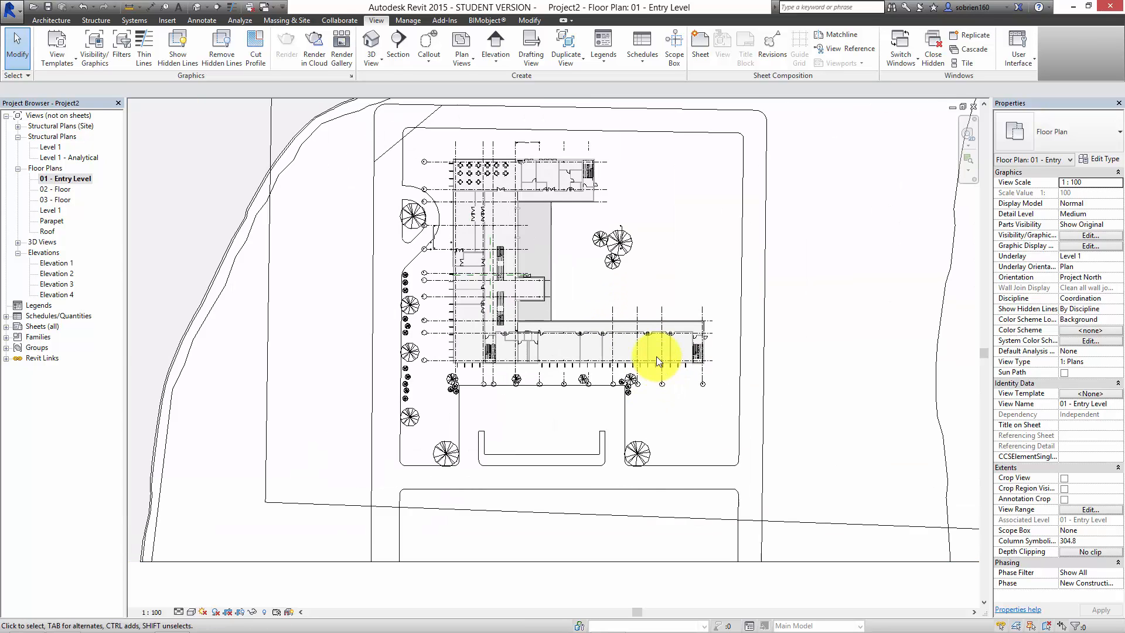
scroll(671, 364, "up", 2)
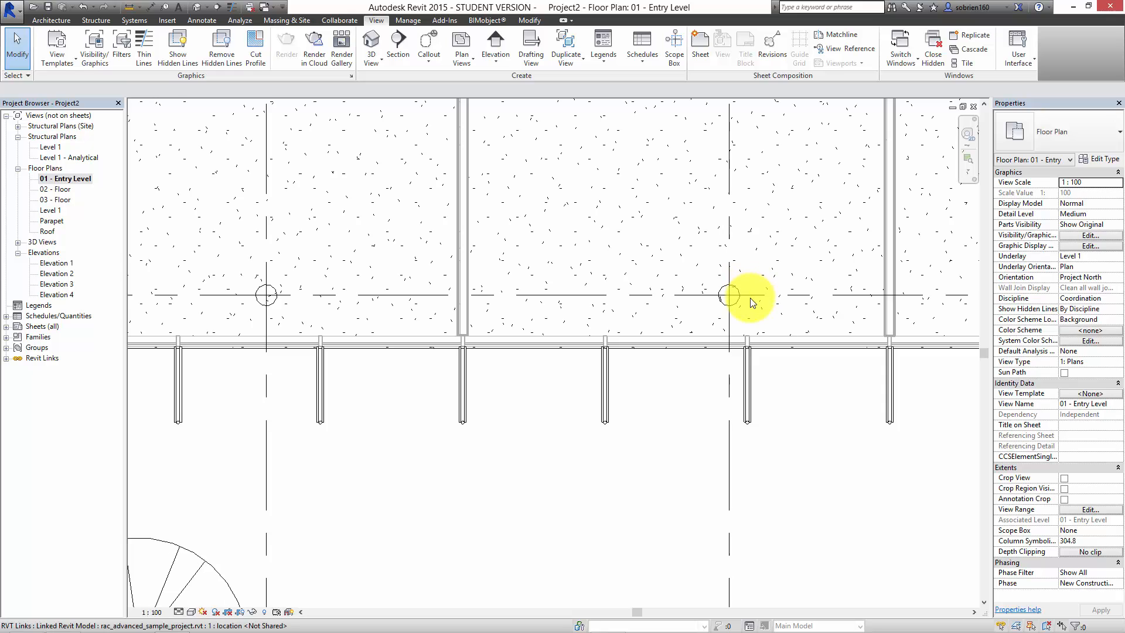
scroll(717, 351, "down", 4)
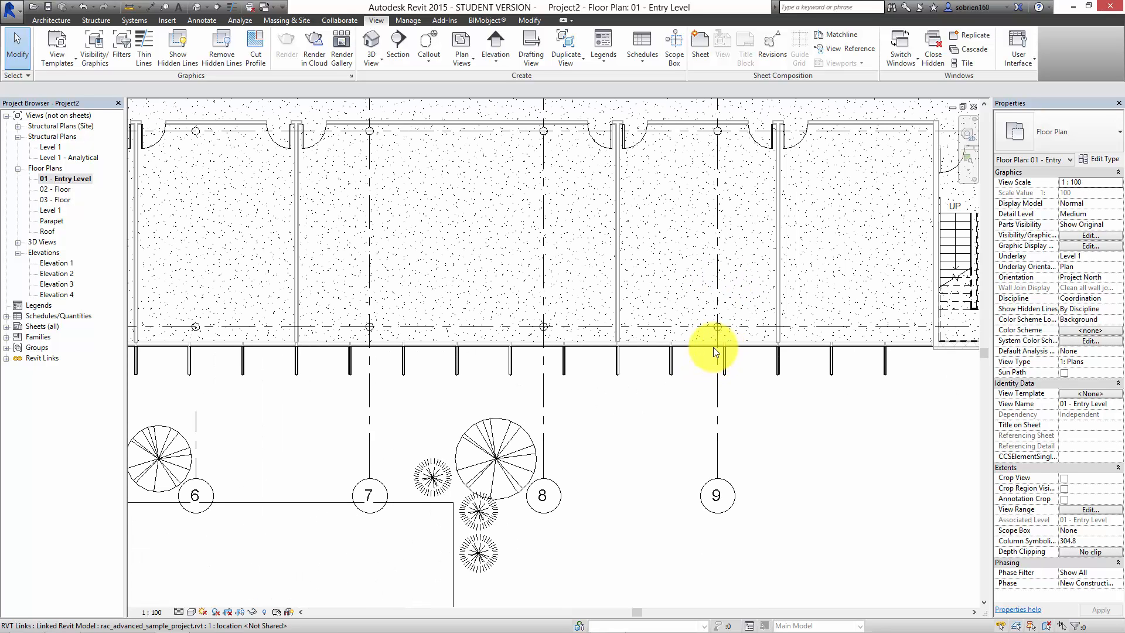
scroll(714, 328, "down", 4)
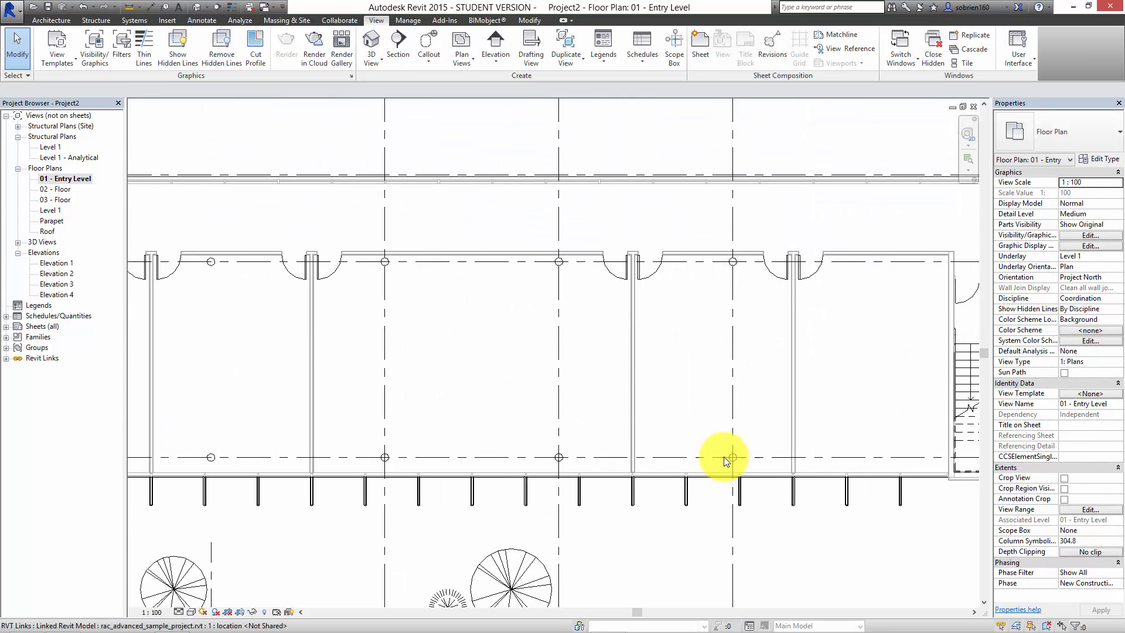
scroll(683, 452, "down", 3)
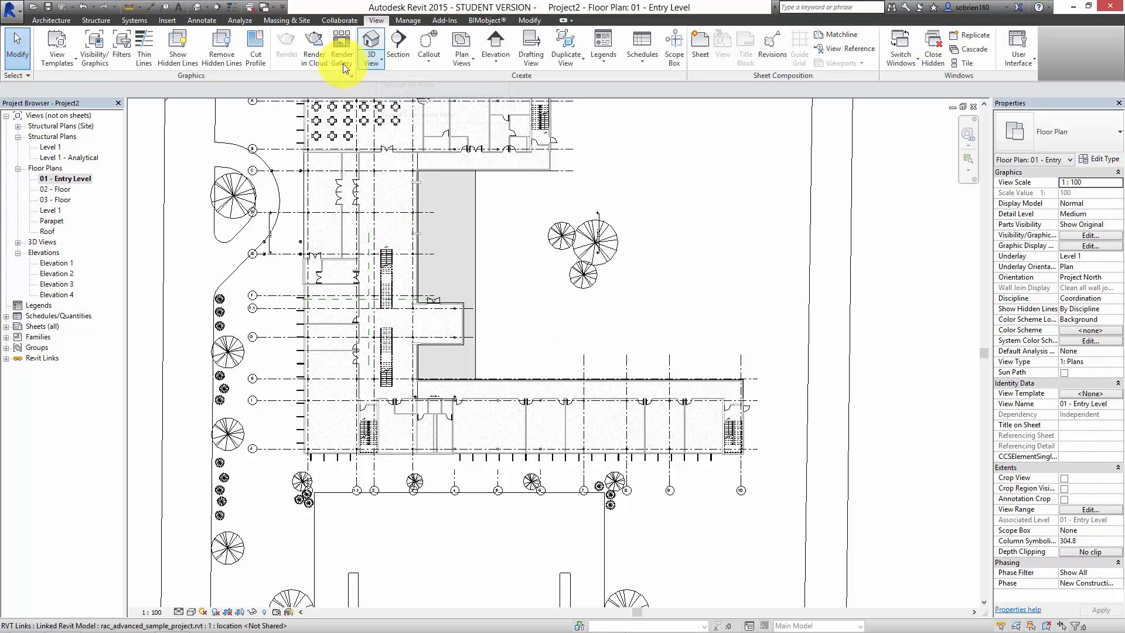
Start a Copy/Monitor session on the linked architectural model from the 01 - Entry Level plan
left_click(338, 21)
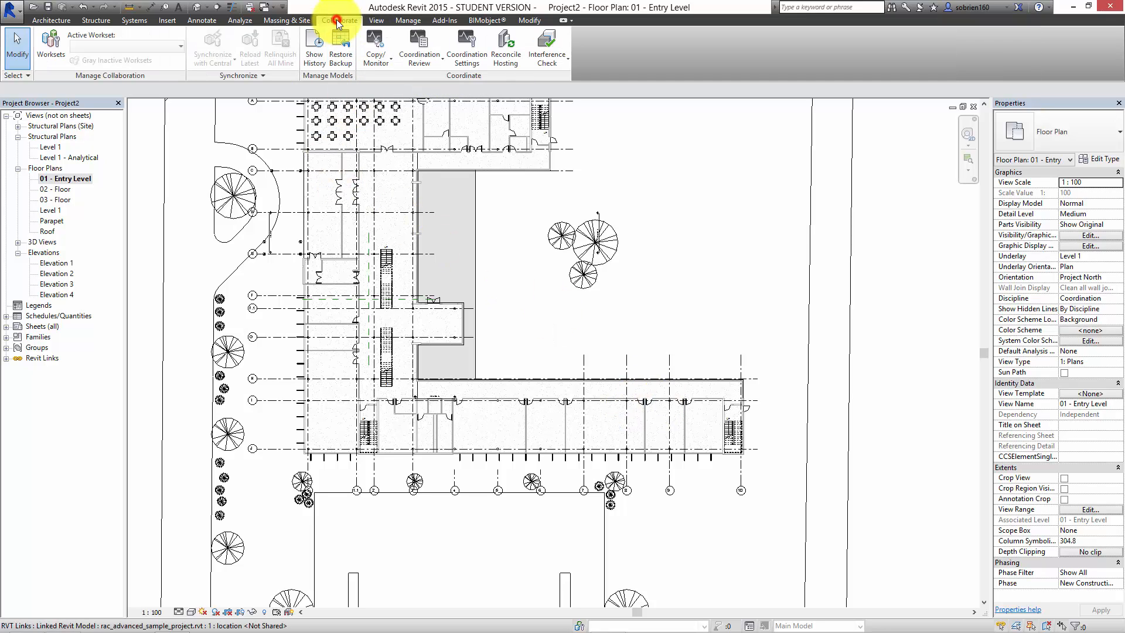
left_click(377, 65)
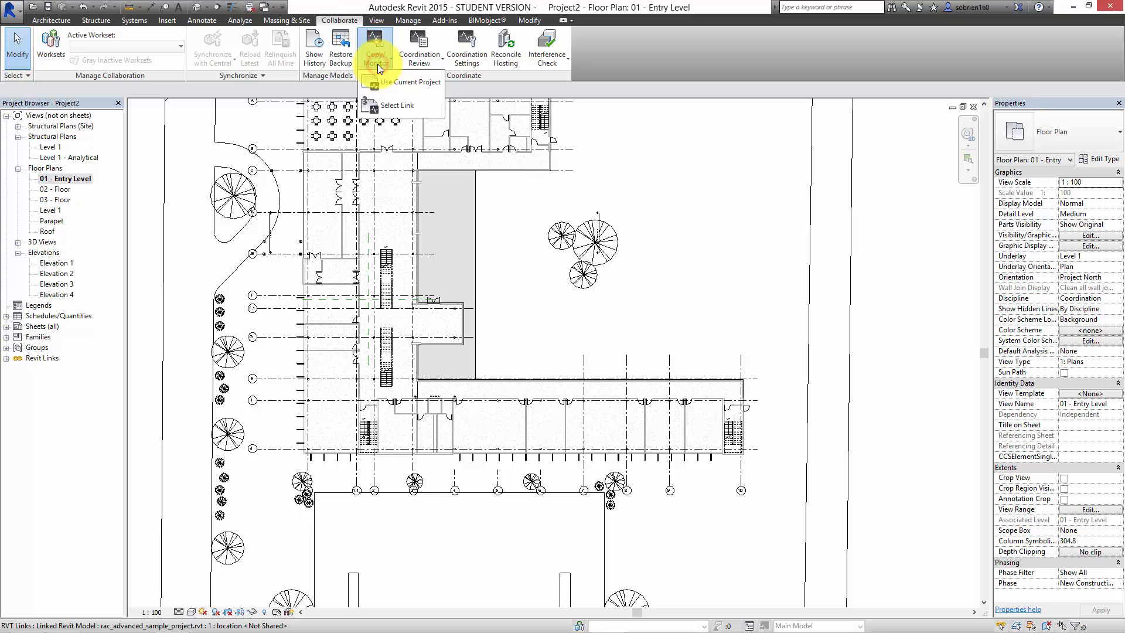
left_click(391, 107)
left_click(691, 380)
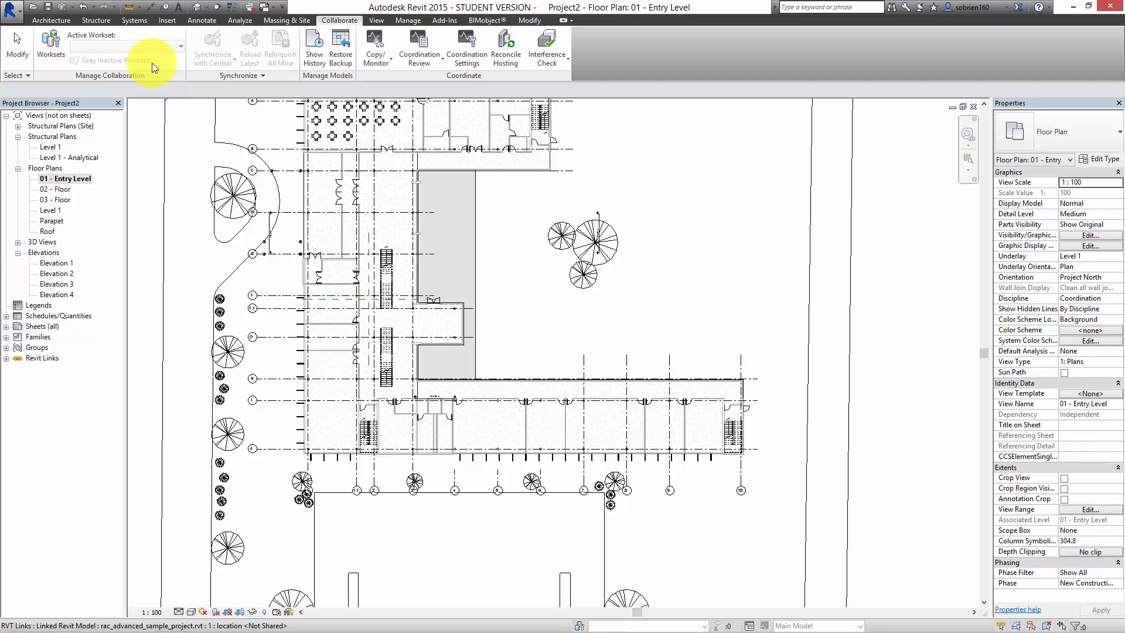
left_click(166, 55)
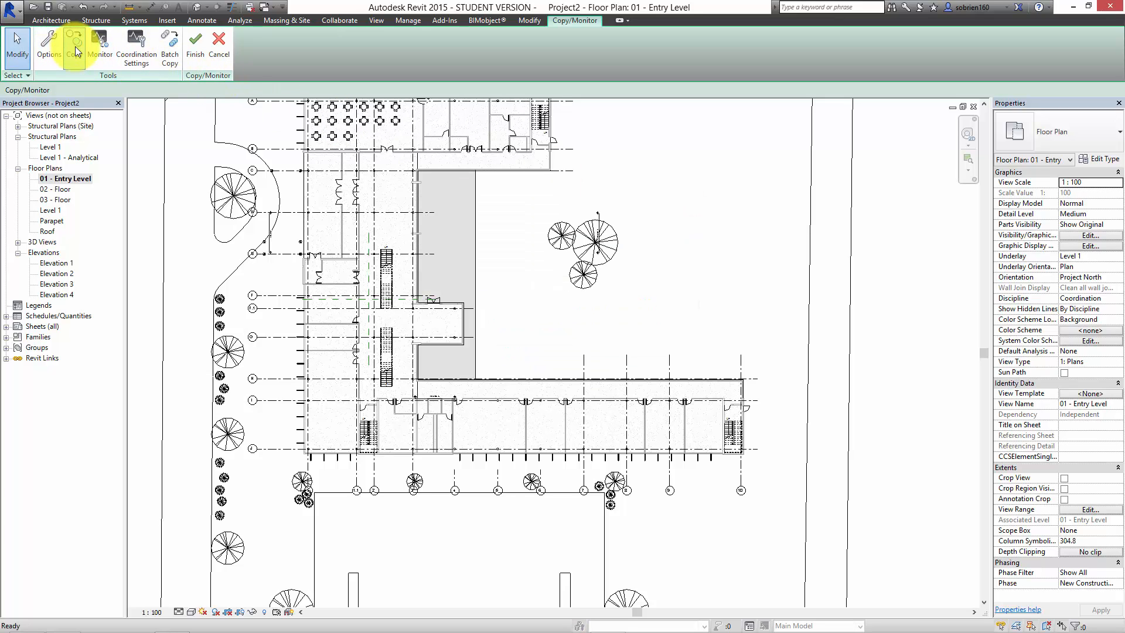
Copy the linked model's vertical grid lines 10, 9, 8 and 7 into the project with the Copy tool
left_click(74, 47)
scroll(352, 243, "down", 2)
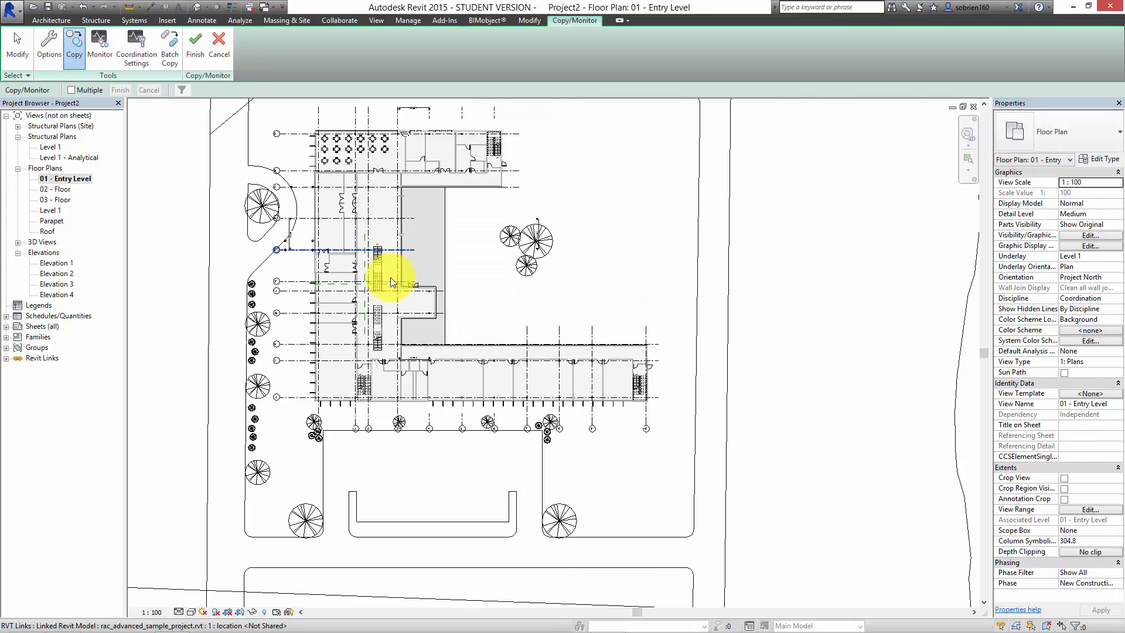
scroll(391, 280, "down", 1)
left_click(704, 116)
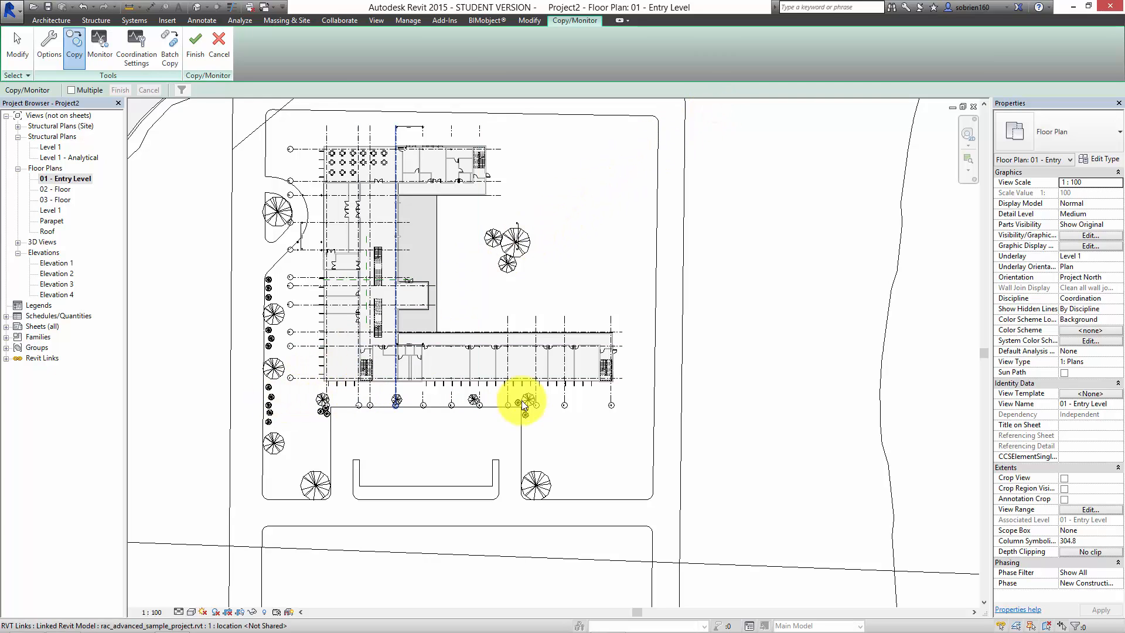
left_click(611, 320)
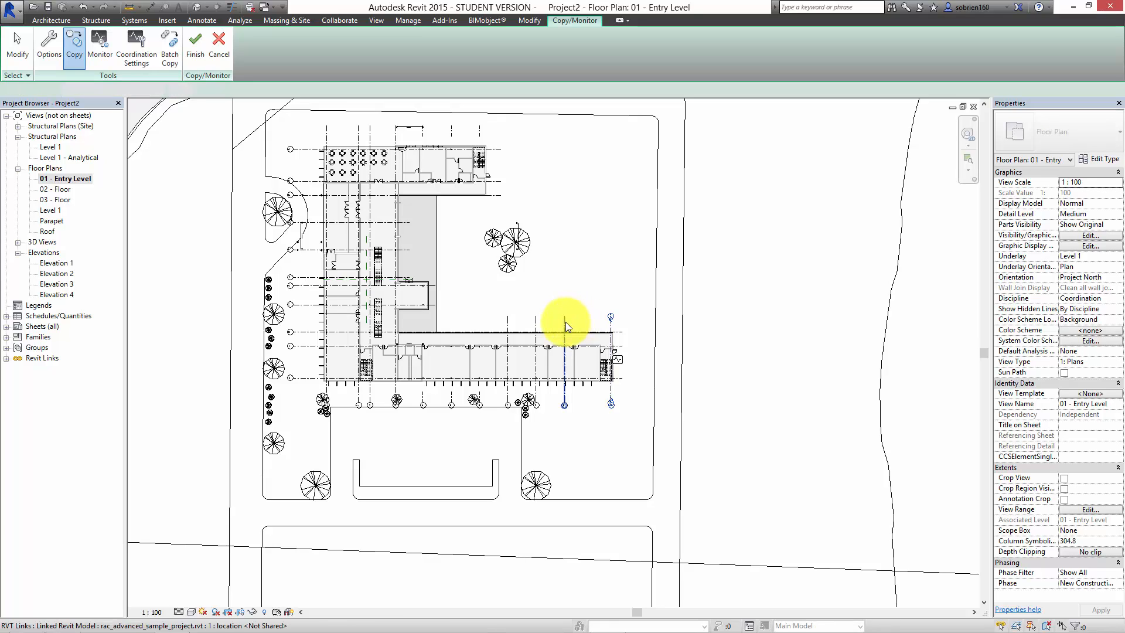
left_click(564, 321)
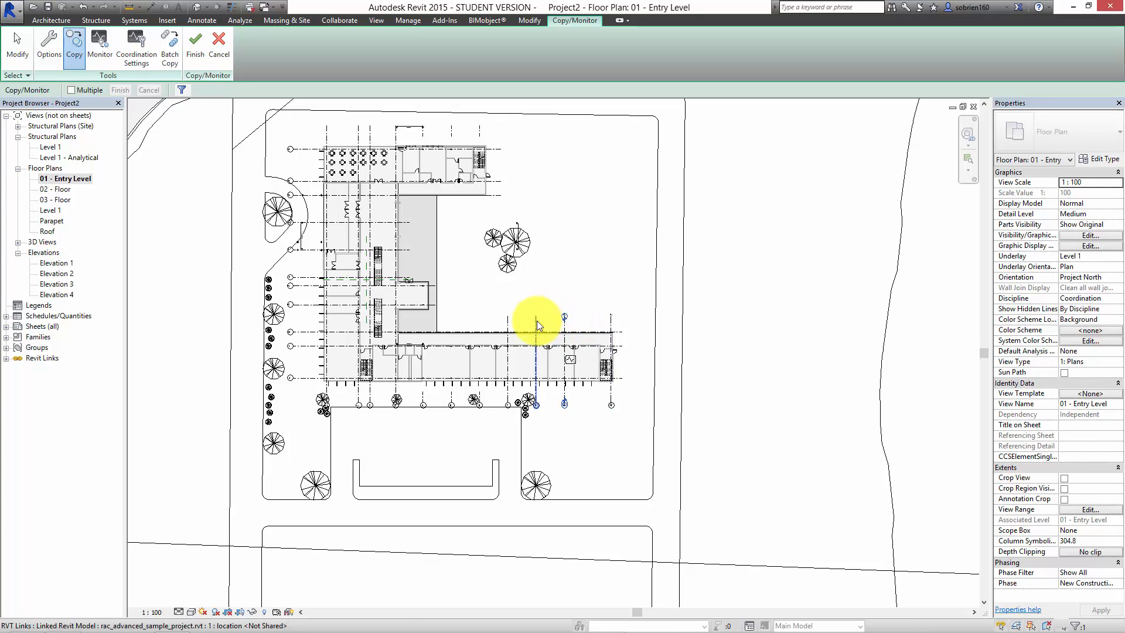
left_click(535, 319)
left_click(509, 323)
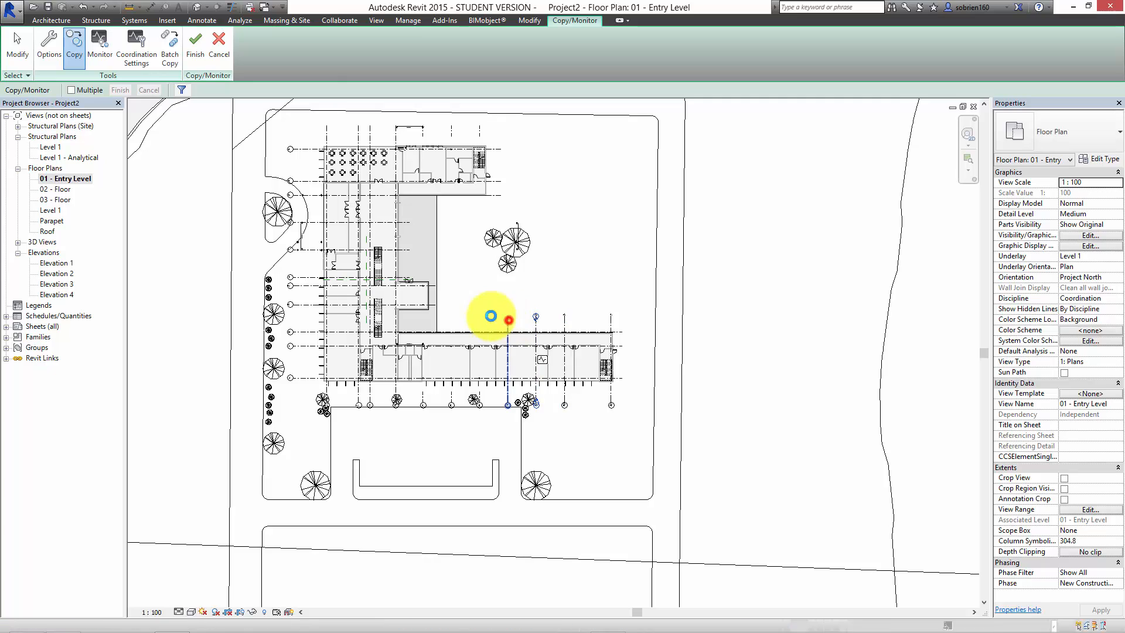
Copy the linked vertical grid lines 3 and 2 into the project
left_click(395, 324)
left_click(394, 321)
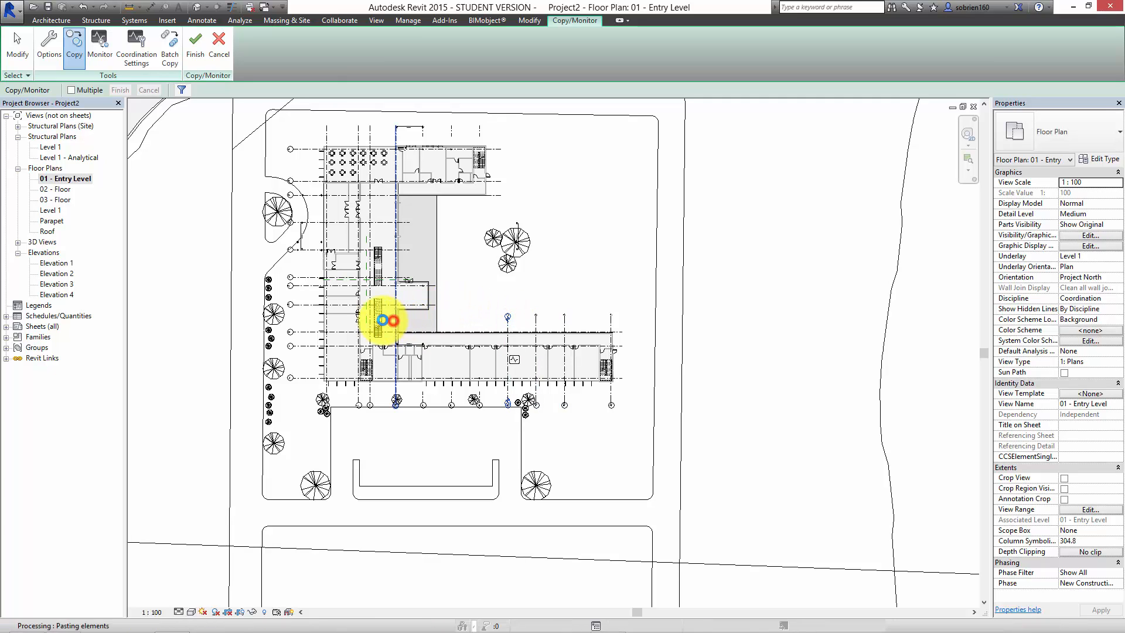
left_click(370, 326)
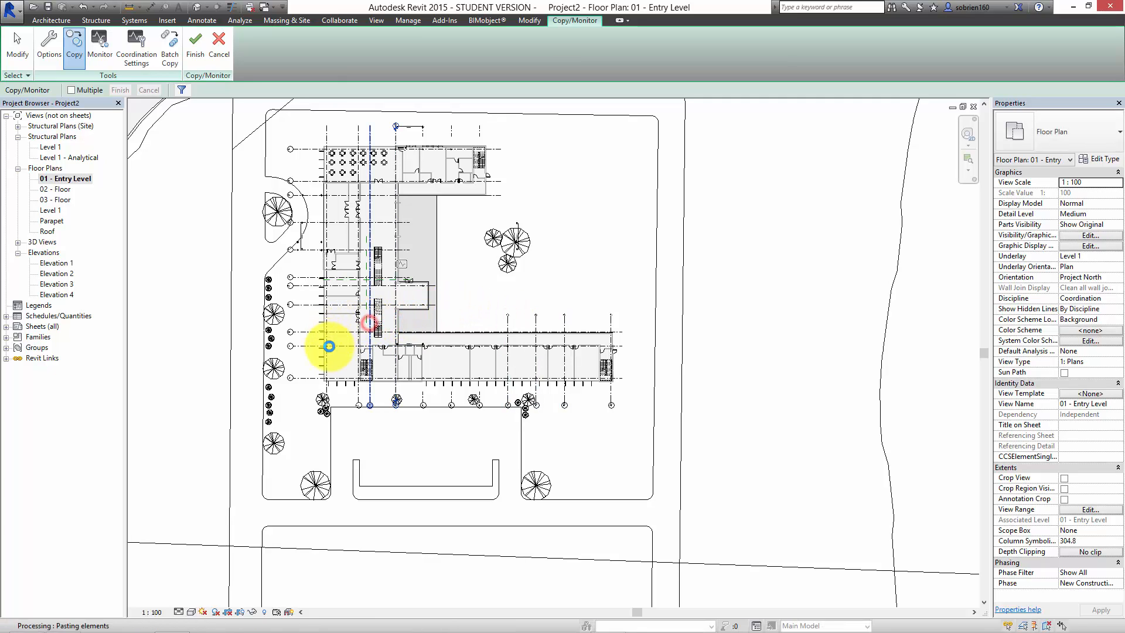
left_click(328, 362)
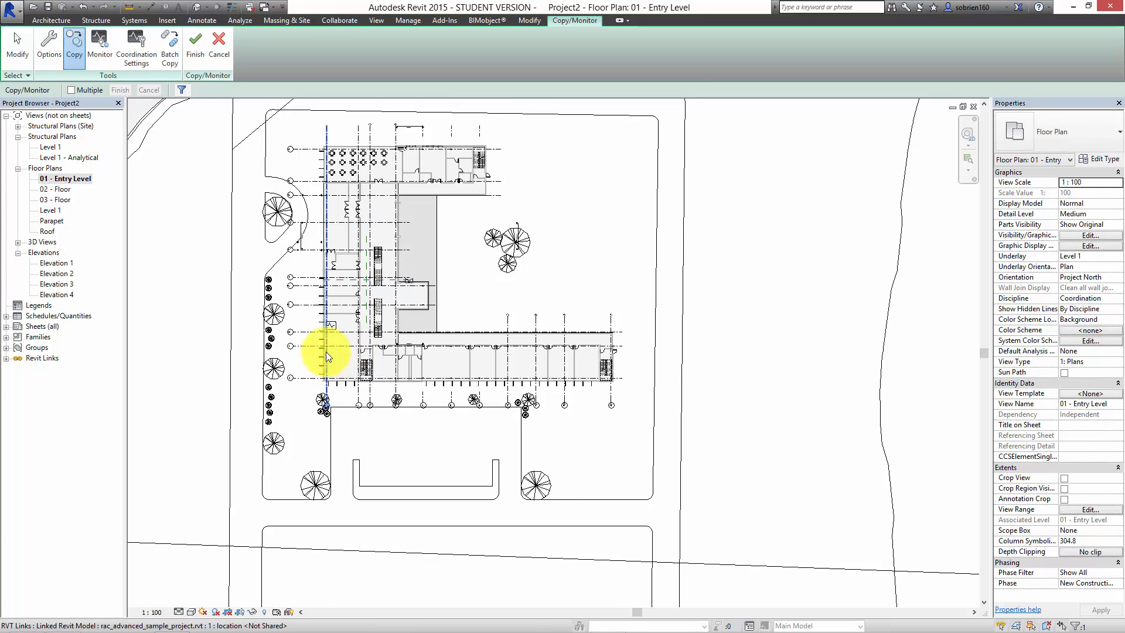
scroll(326, 352, "up", 2)
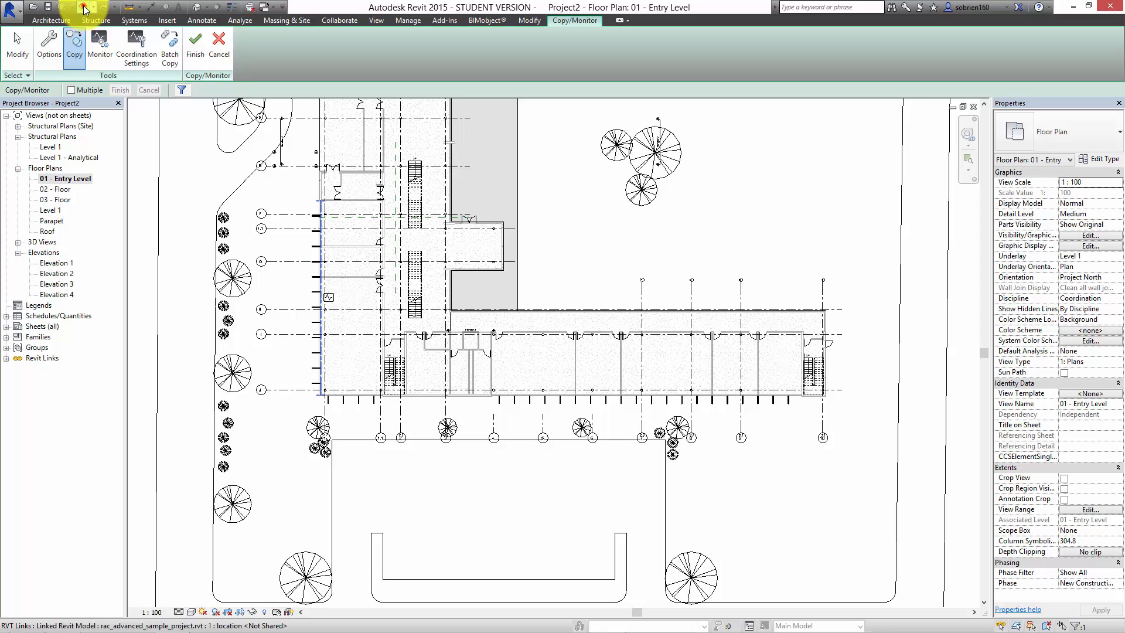
left_click(83, 7)
scroll(307, 311, "down", 3)
scroll(325, 369, "up", 3)
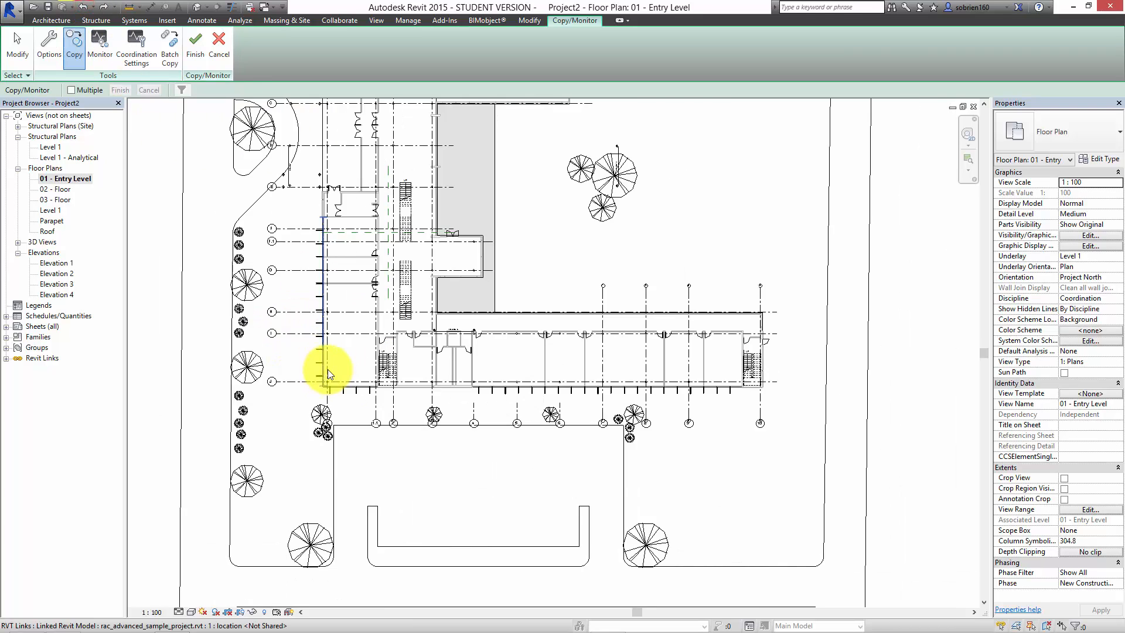
Copy vertical grid line 1 and the horizontal grid lines J, I, H, G, F.1 and F from the linked model
left_click(329, 362)
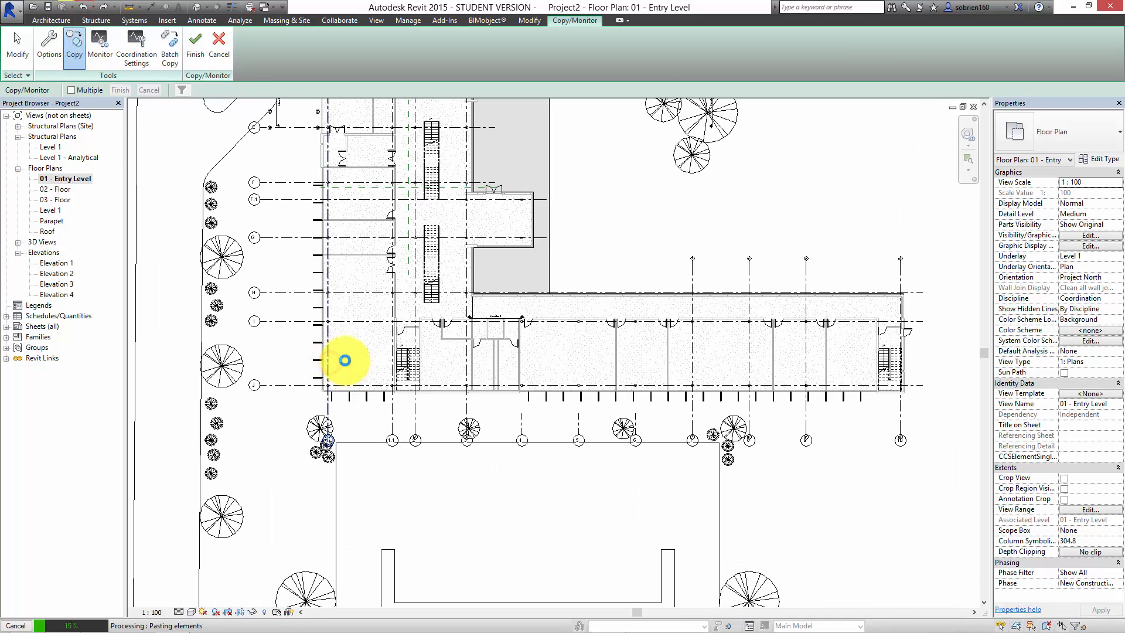
left_click(290, 385)
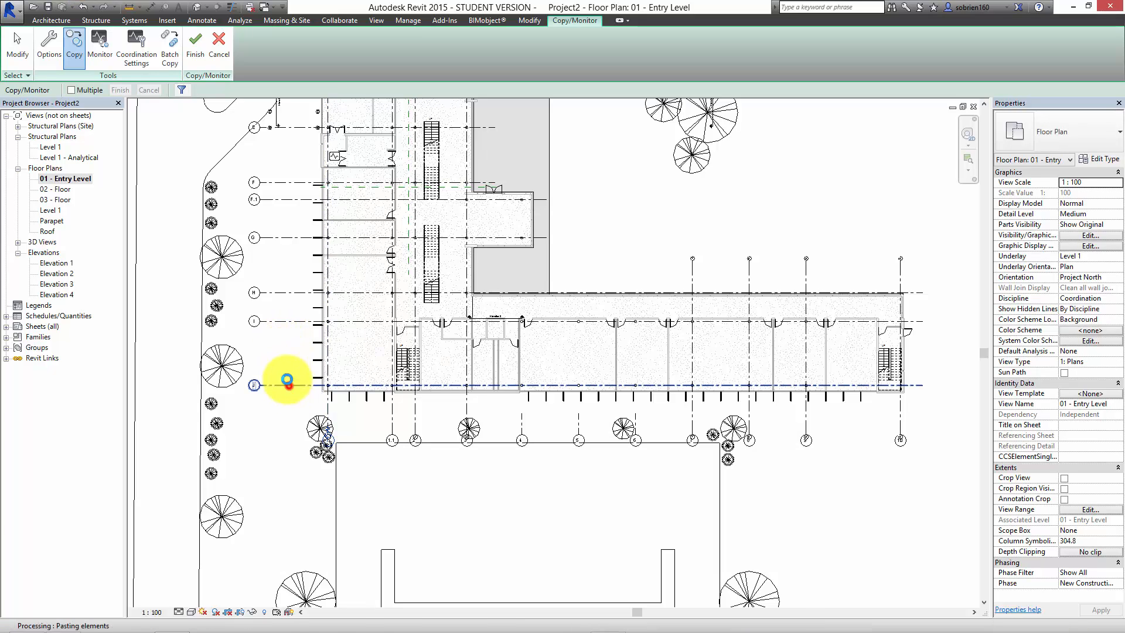
left_click(281, 322)
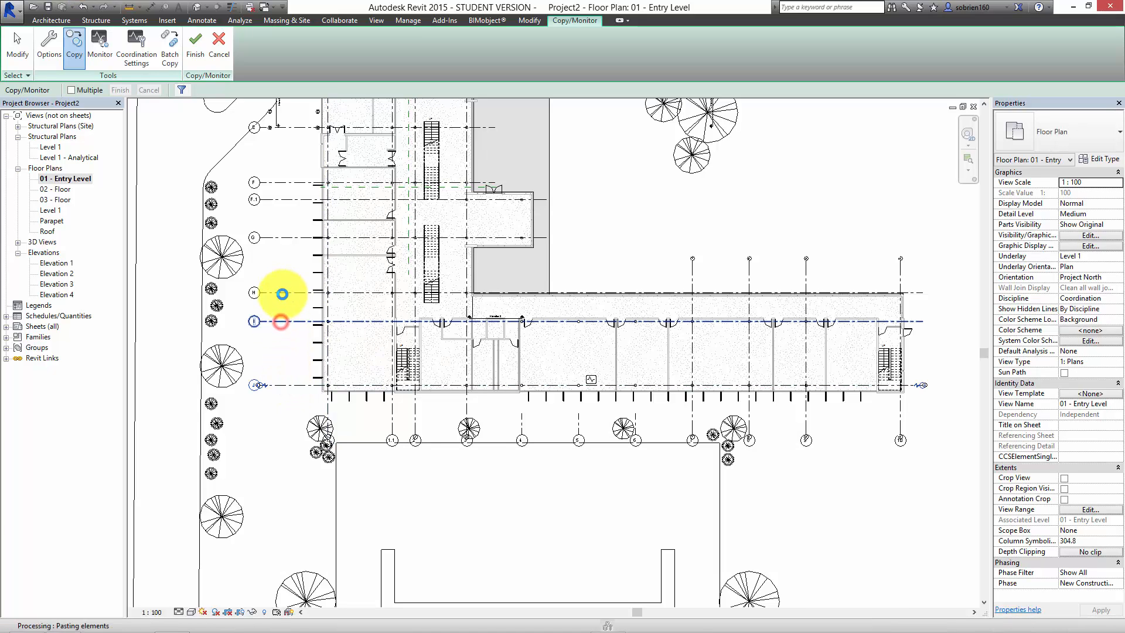
left_click(281, 293)
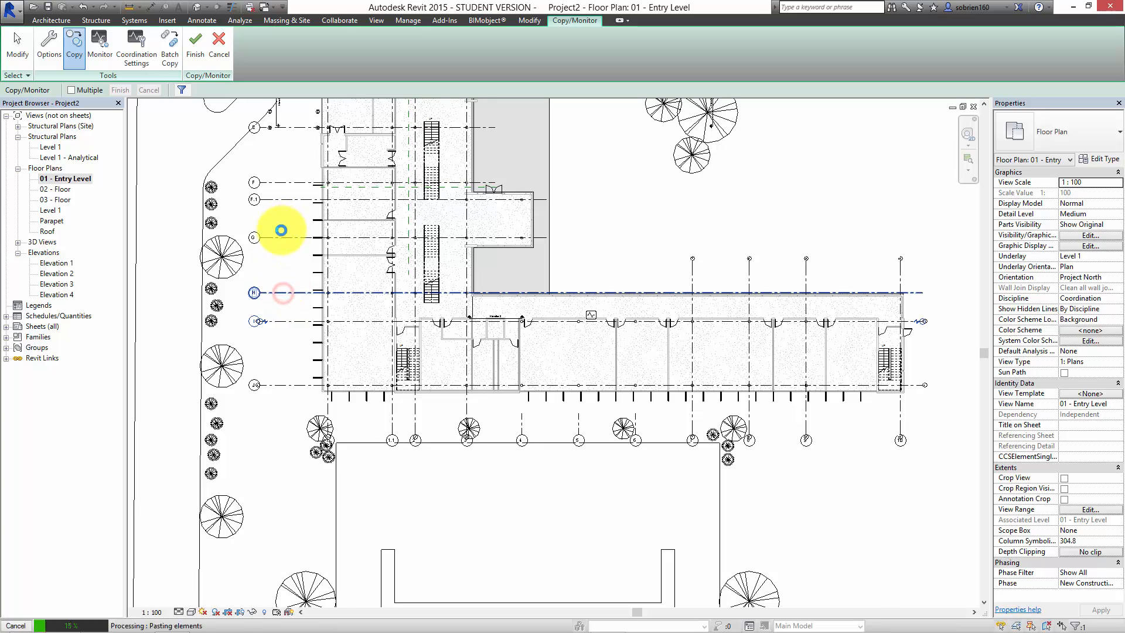
left_click(287, 237)
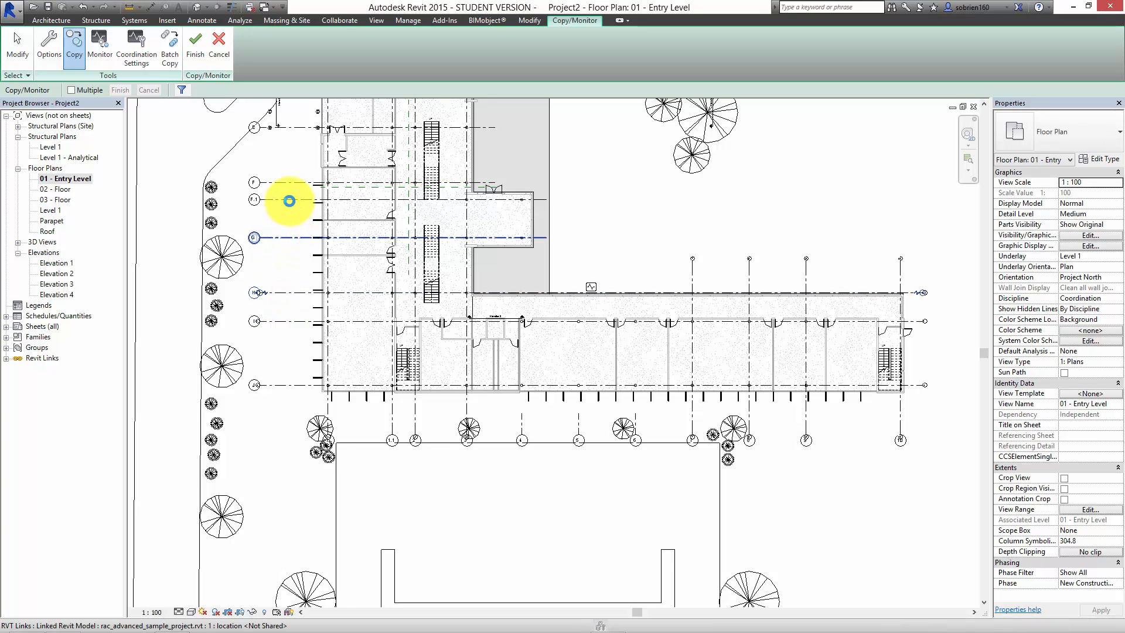
left_click(289, 200)
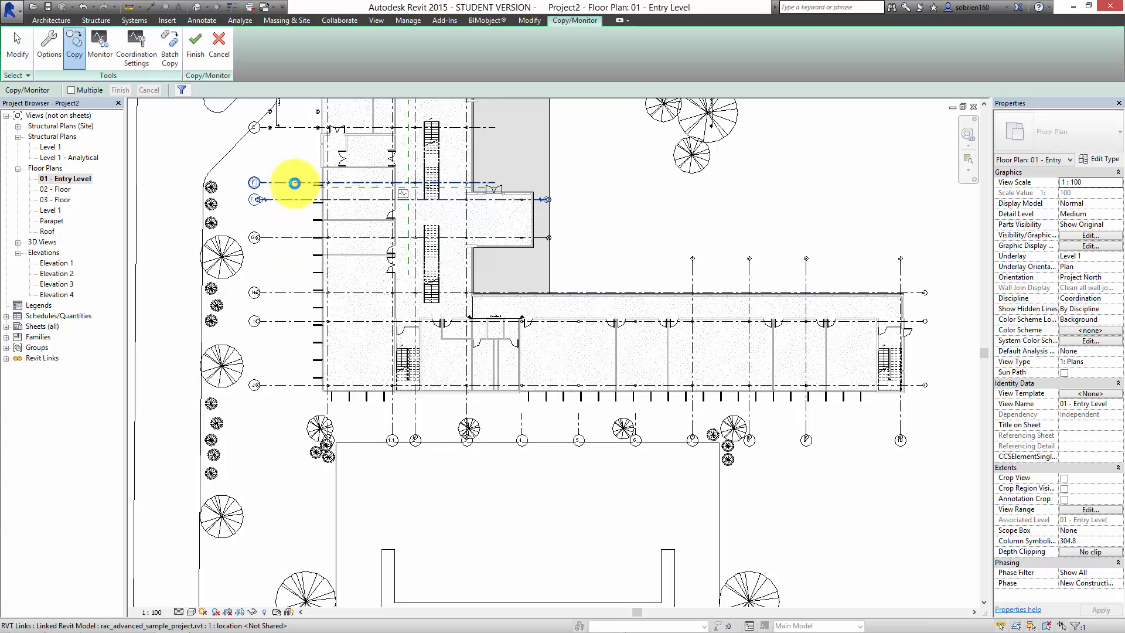
left_click(294, 184)
Copy the linked horizontal grid lines E, D, C, B and A into the project and finish the Copy/Monitor session
left_click(446, 128)
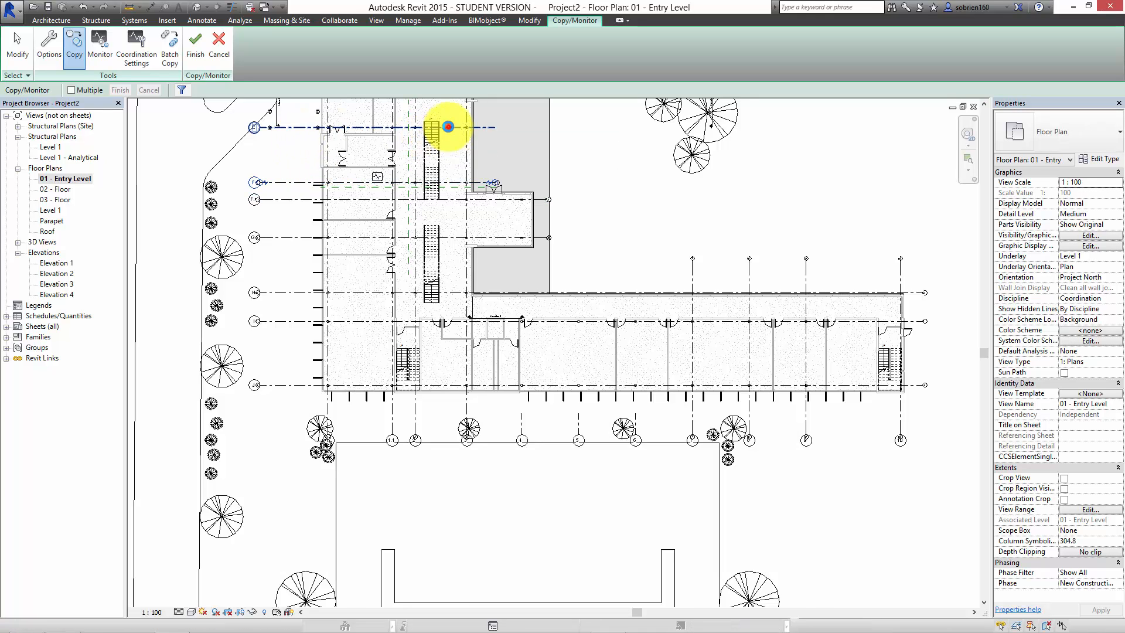
middle_click_drag(577, 203, 596, 407)
left_click(473, 307)
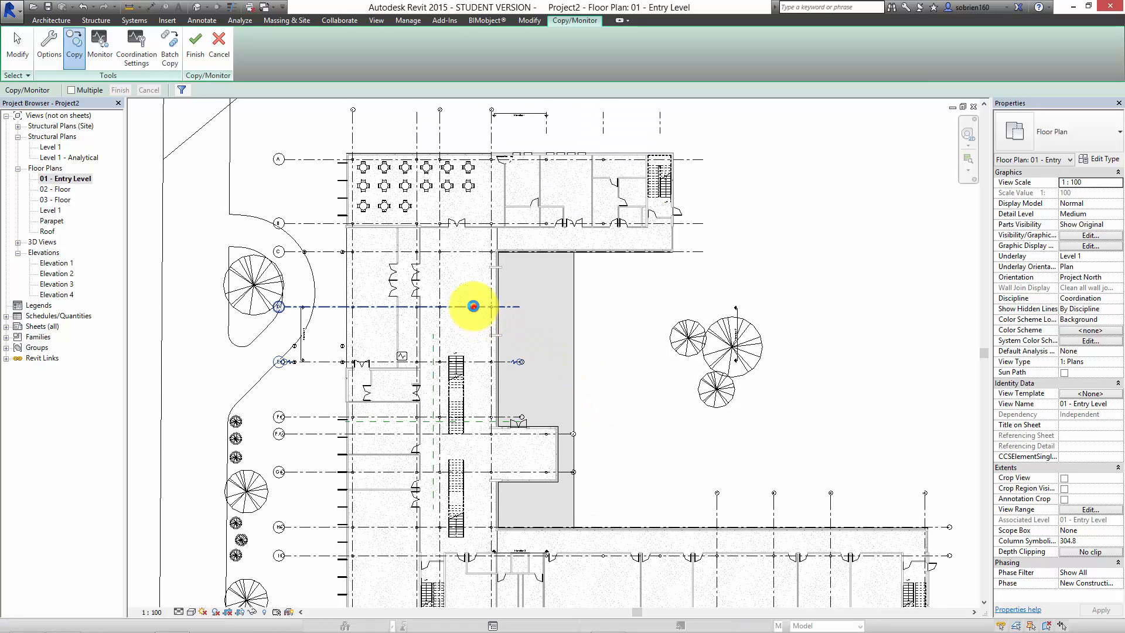
left_click(469, 251)
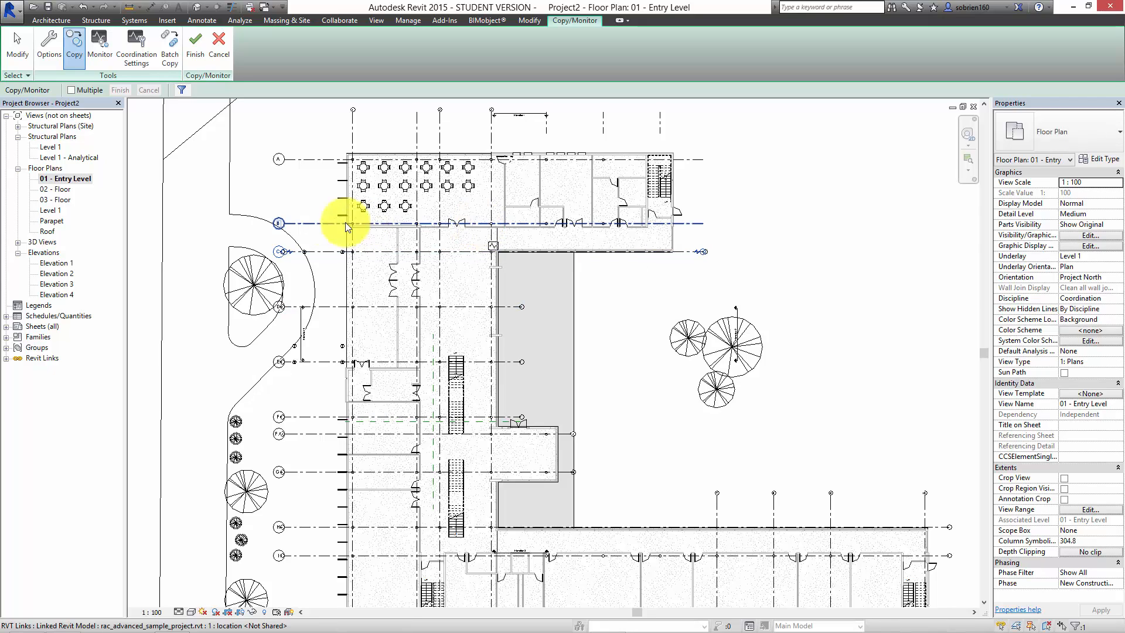
left_click(313, 220)
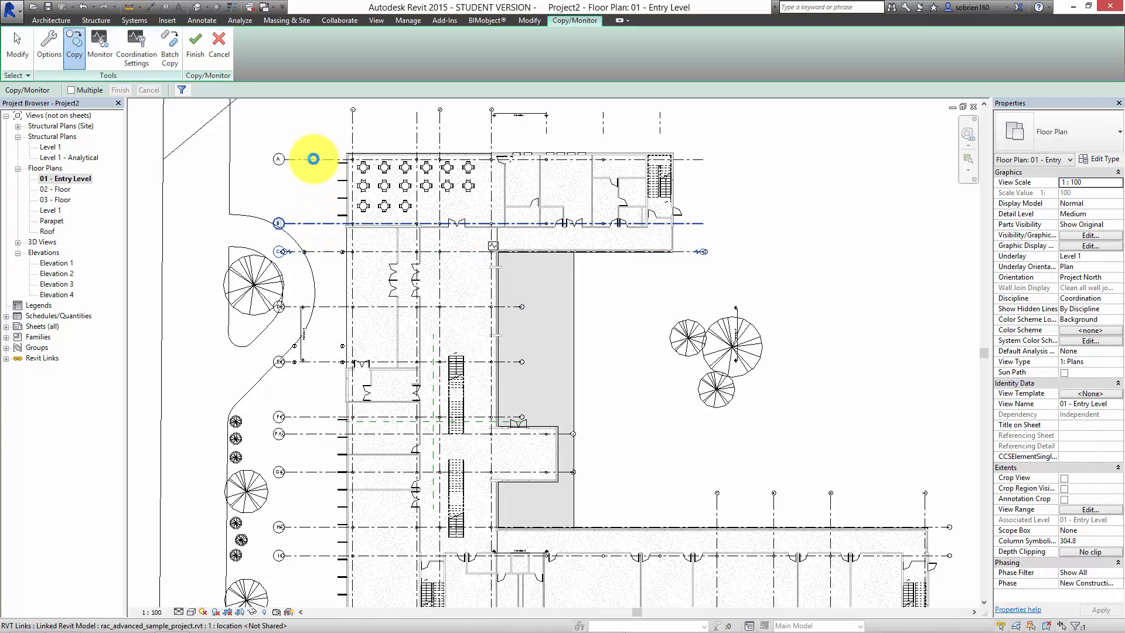
left_click(313, 159)
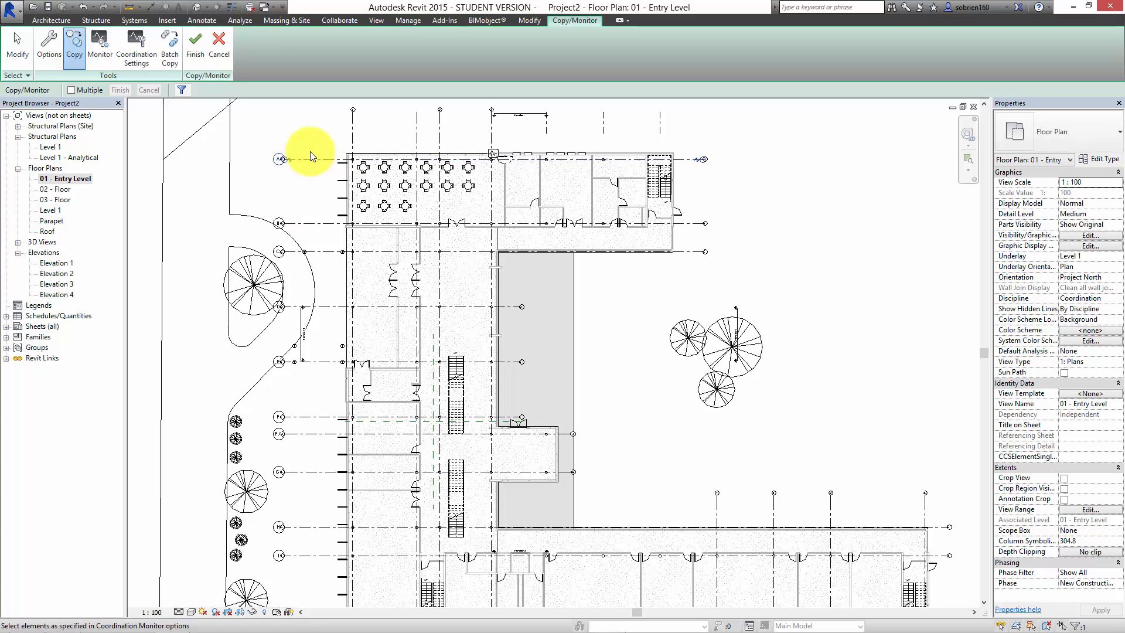
left_click(197, 51)
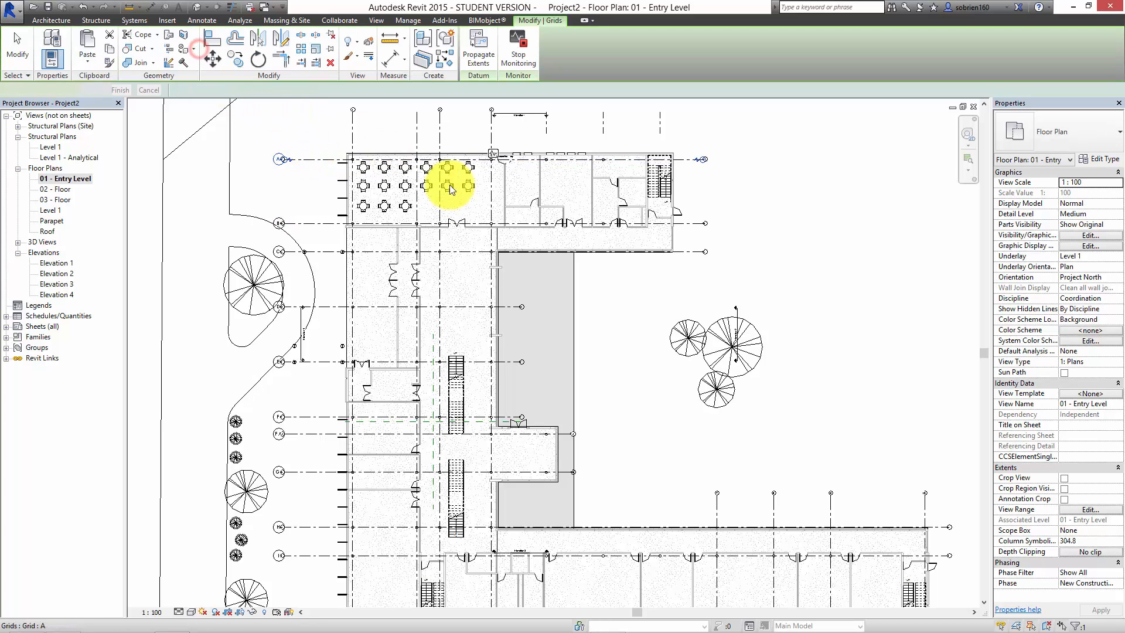
left_click(821, 272)
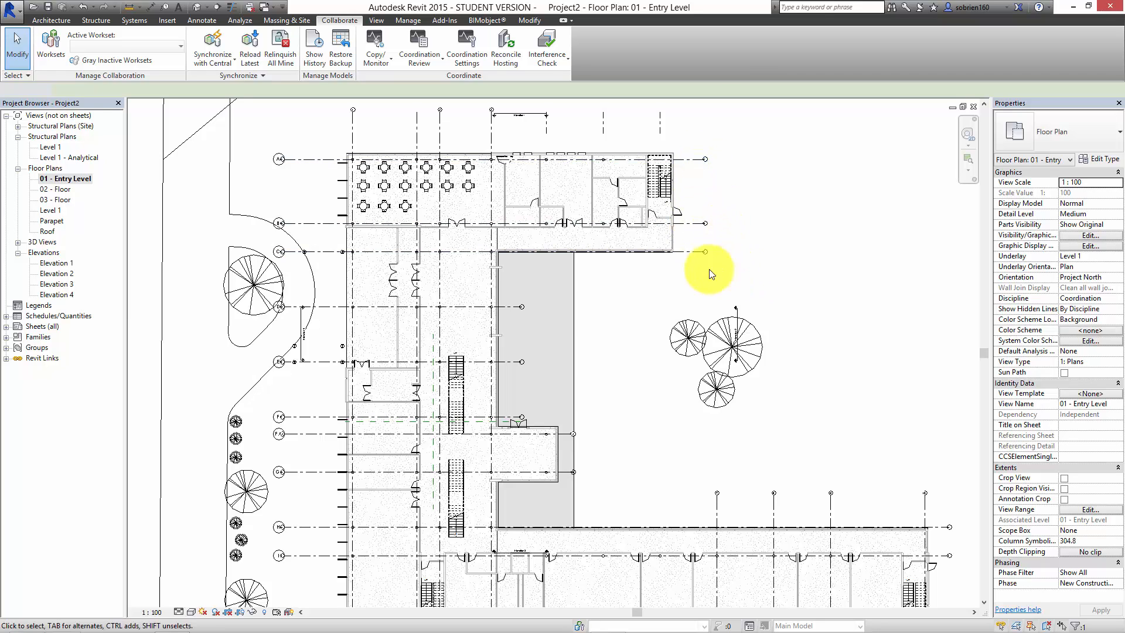
Set the linked rac_advanced_sample_project.rvt to display as halftone and underlay in the 01 - Entry Level plan
middle_click_drag(675, 429, 711, 392)
left_click(76, 179)
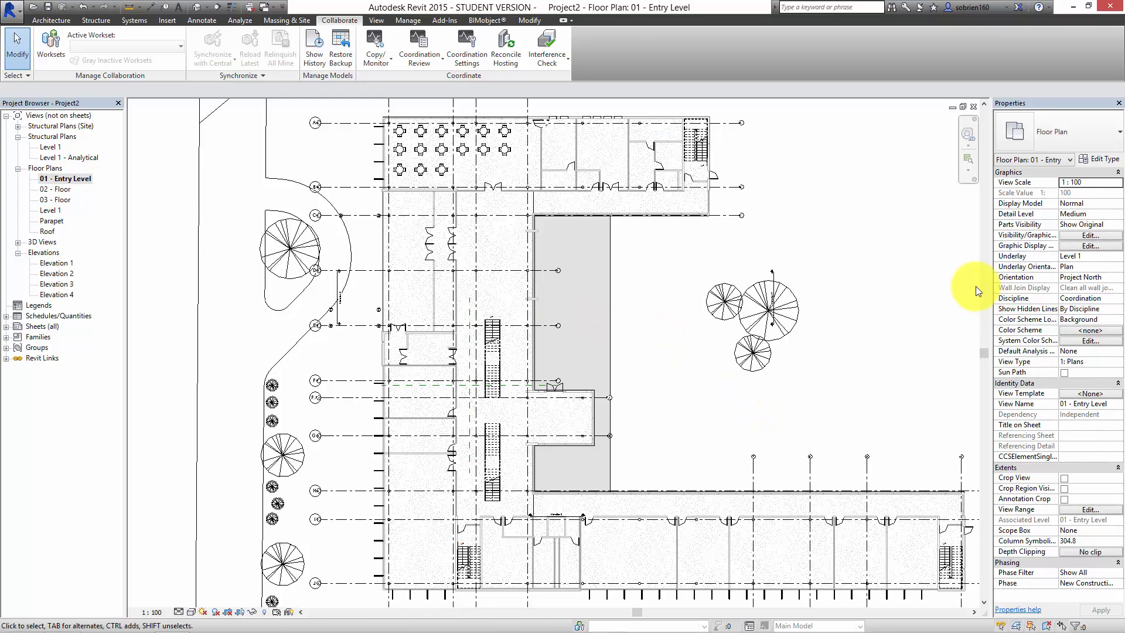
left_click(1075, 235)
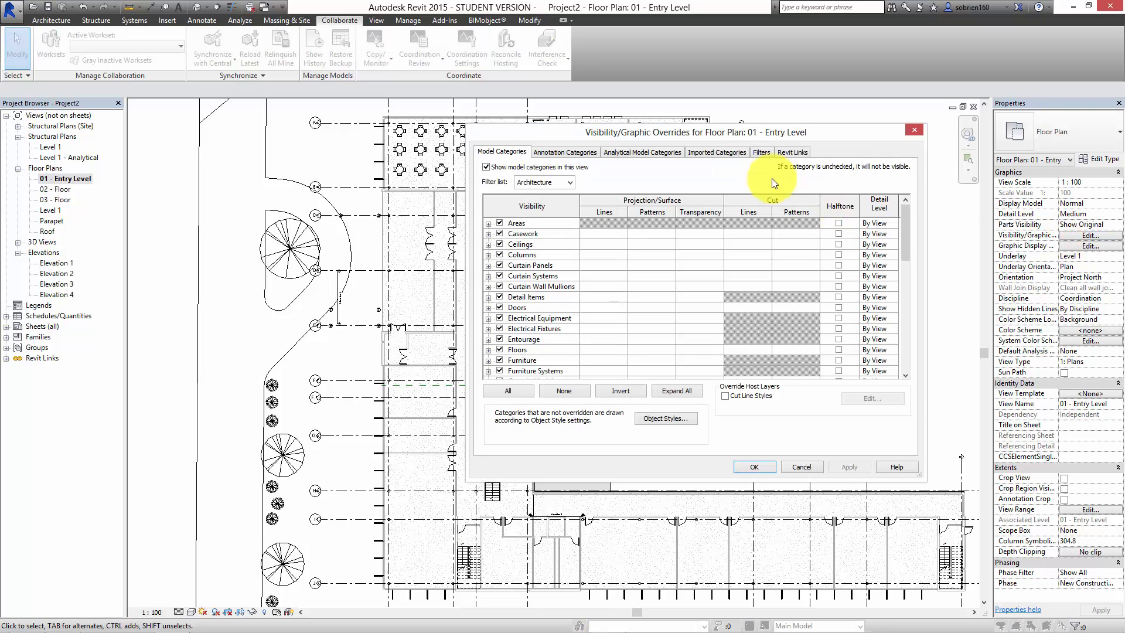
left_click(778, 153)
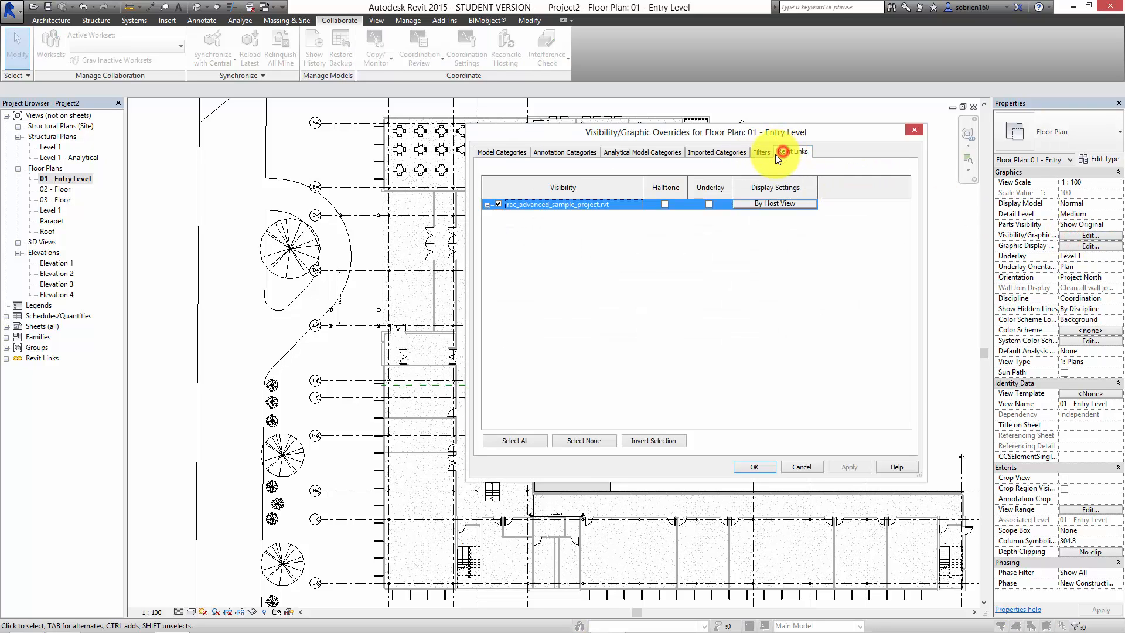
left_click(666, 204)
left_click(708, 204)
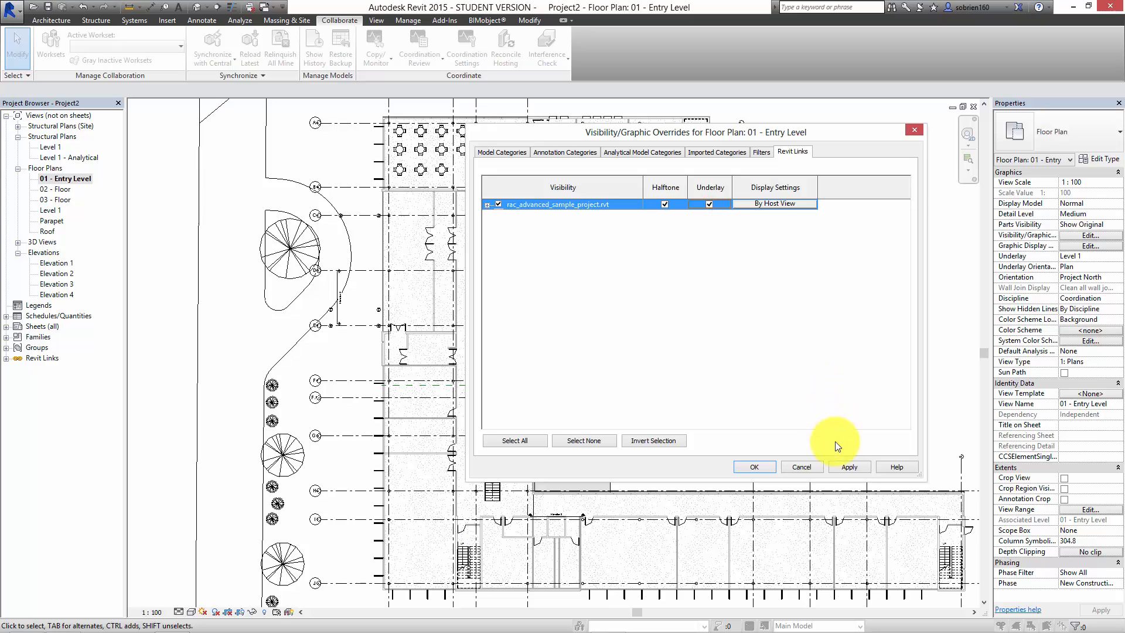
left_click(842, 466)
left_click(756, 466)
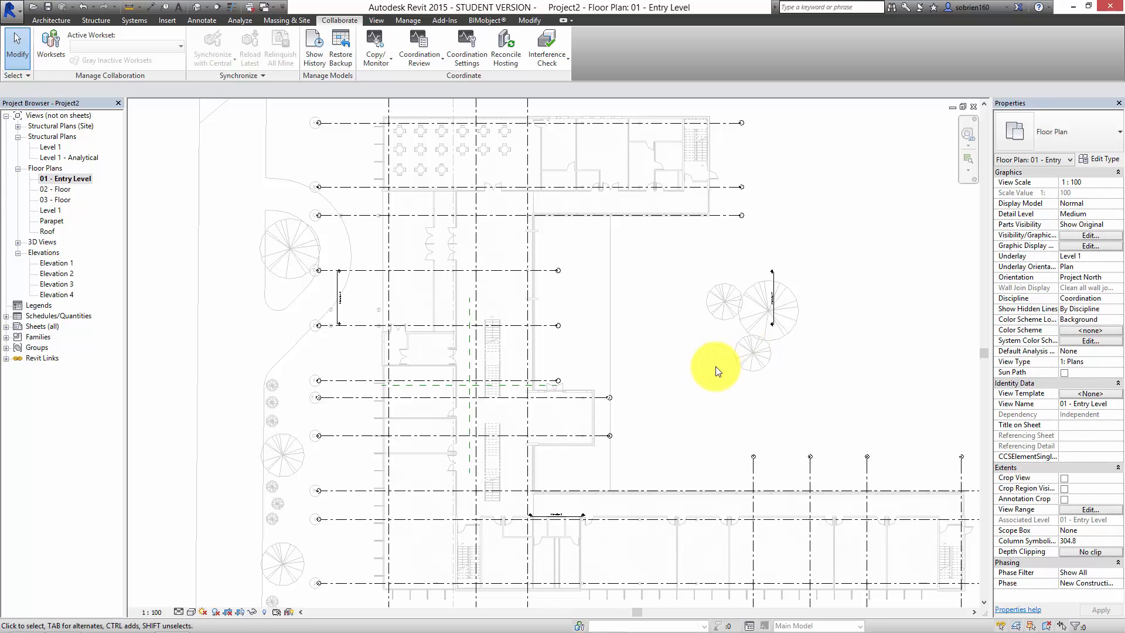
Start another Copy/Monitor session on the linked architectural model
middle_click_drag(715, 372, 666, 291)
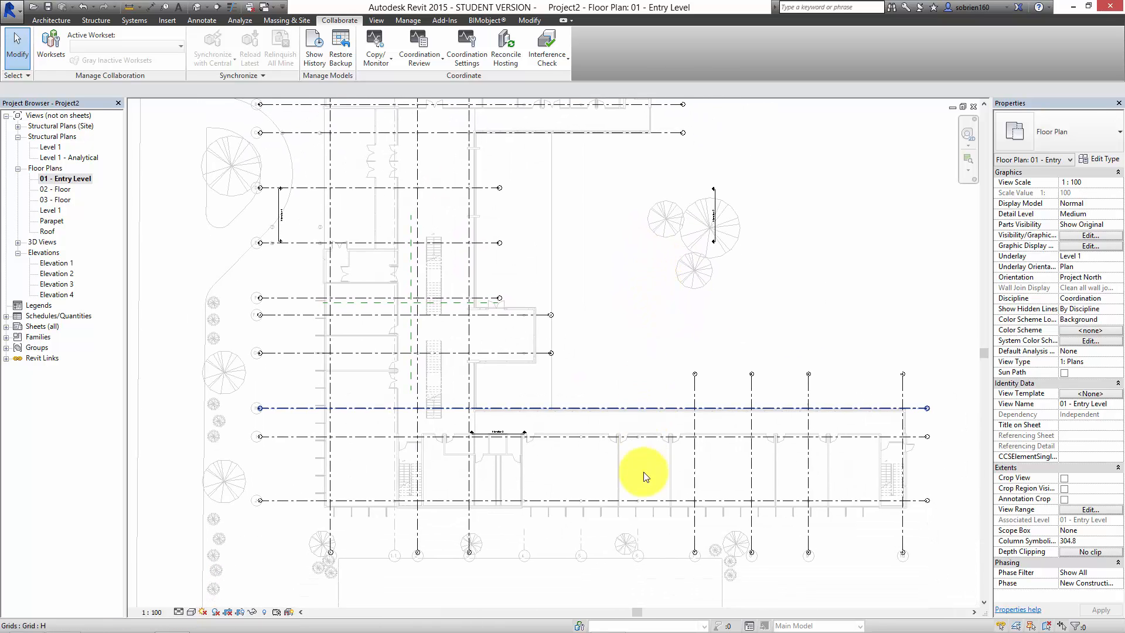
scroll(630, 551, "up", 5)
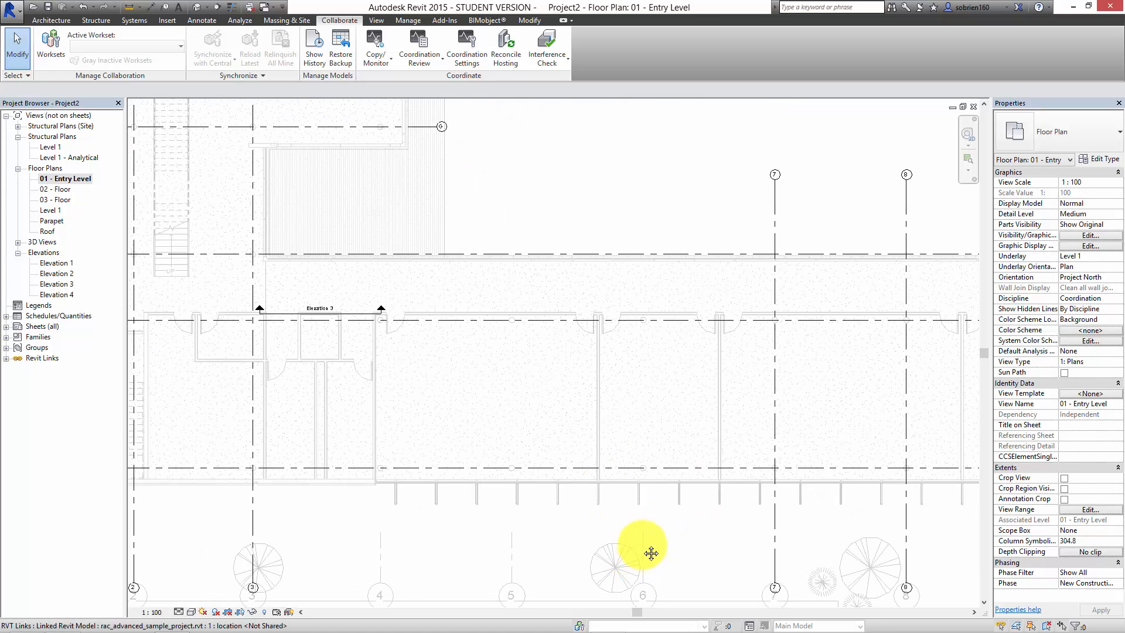
middle_click_drag(650, 550, 640, 453)
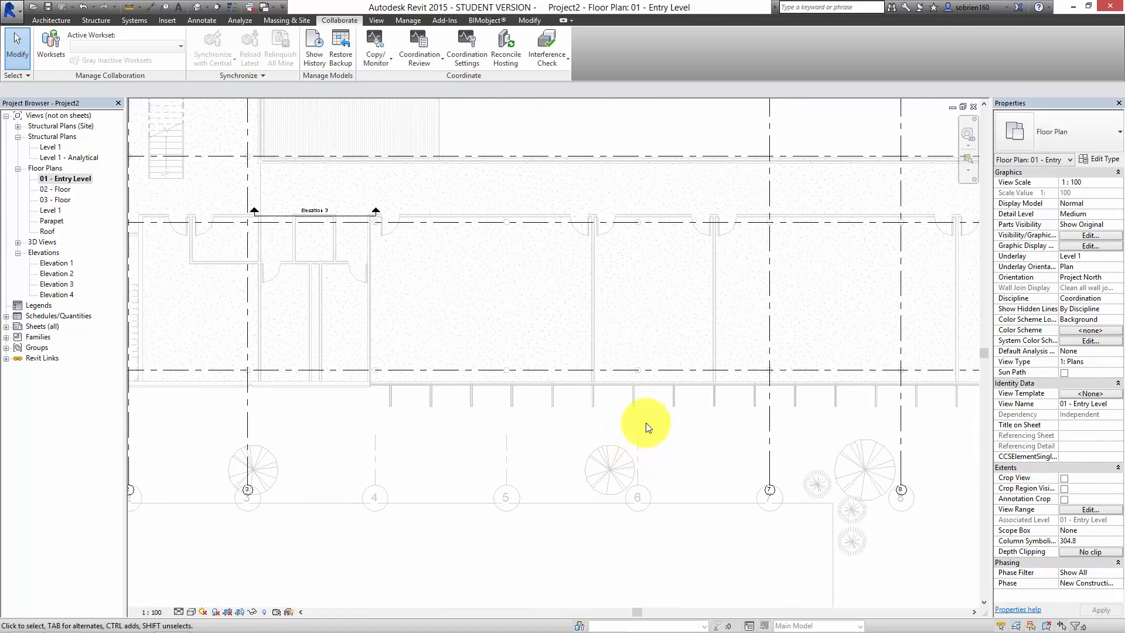
left_click(378, 45)
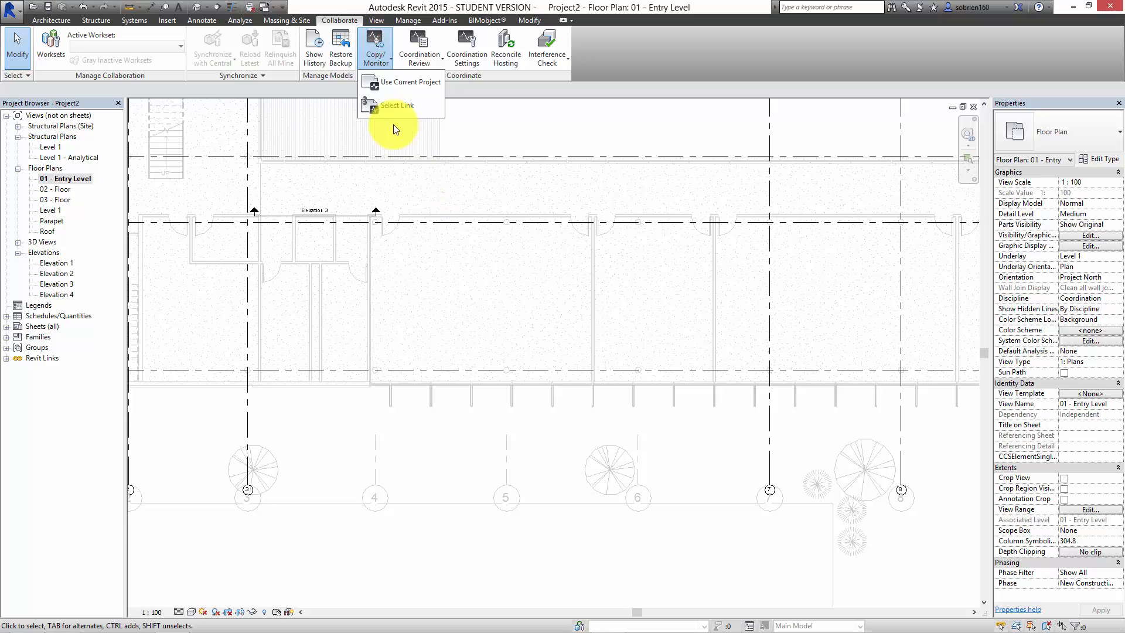
left_click(395, 109)
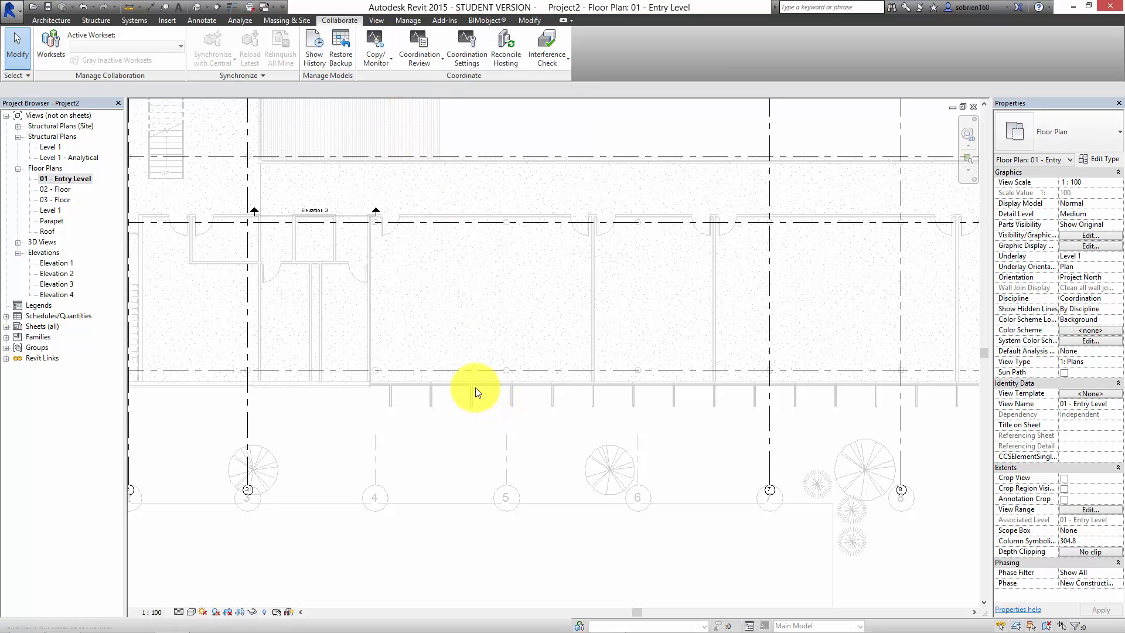
left_click(475, 388)
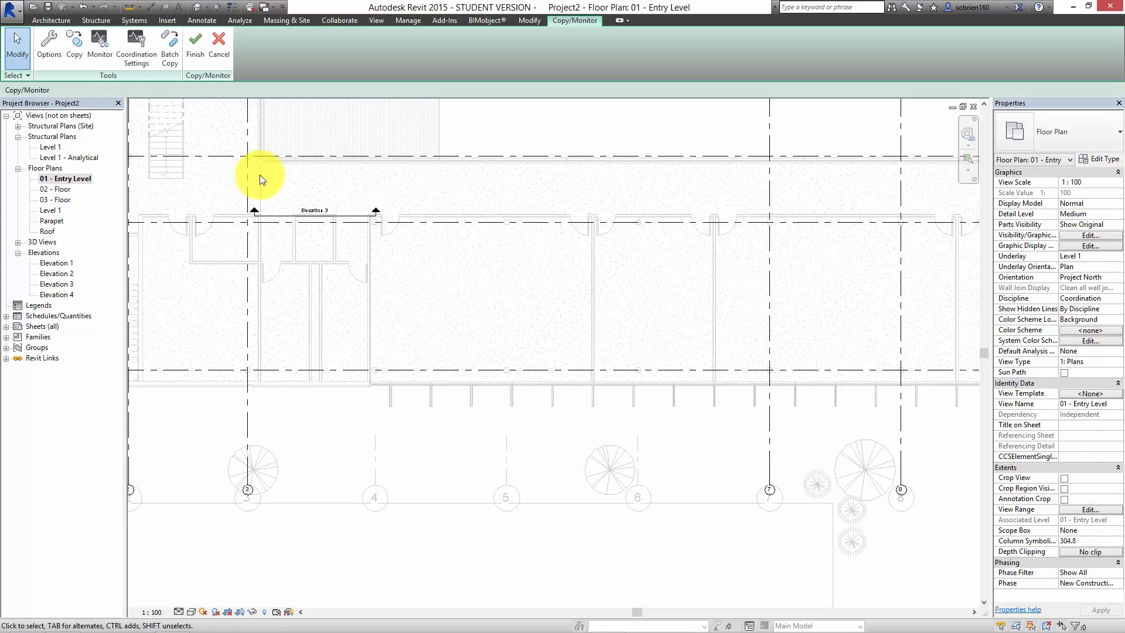
Copy the linked vertical grid lines 6, 5 and 4 into the project and finish the Copy/Monitor session
left_click(75, 42)
left_click(638, 443)
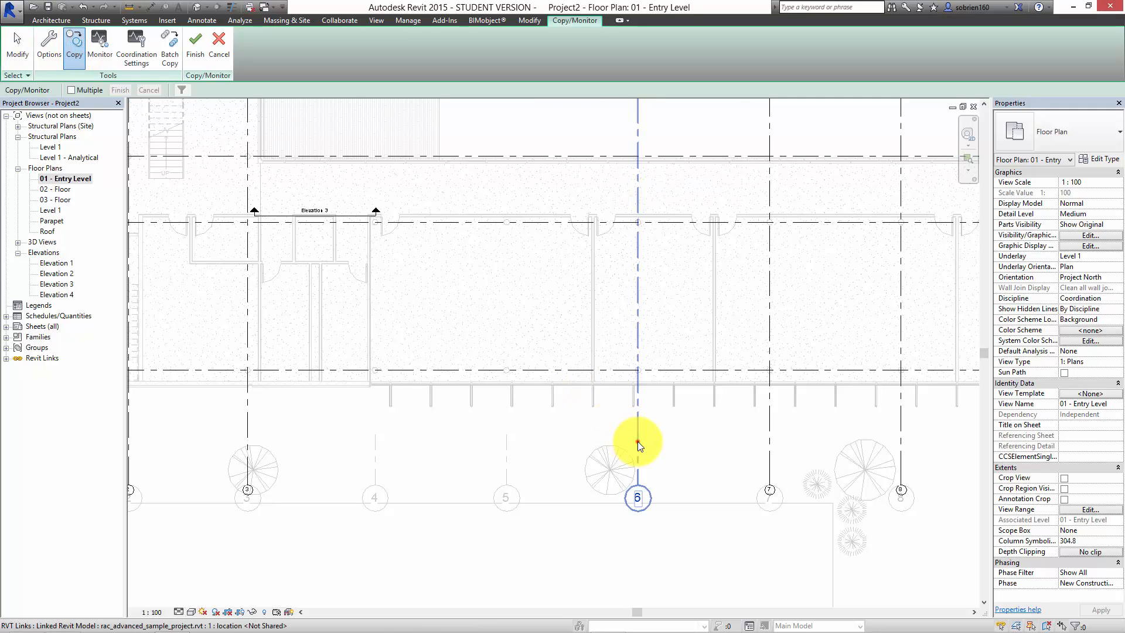
left_click(507, 448)
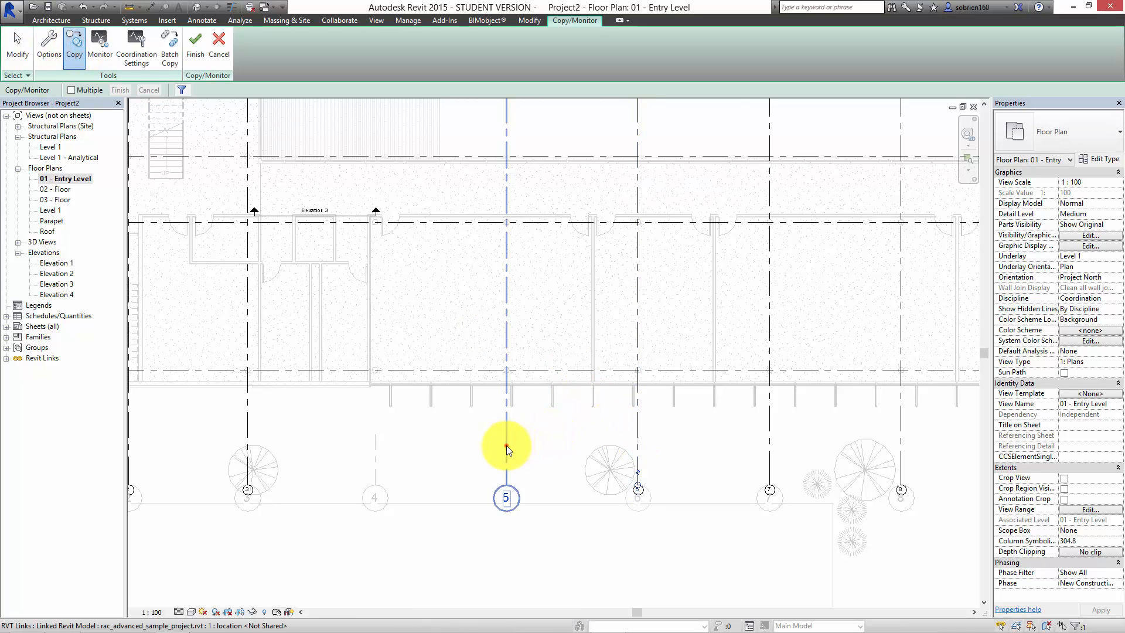
left_click(374, 447)
scroll(405, 437, "down", 1)
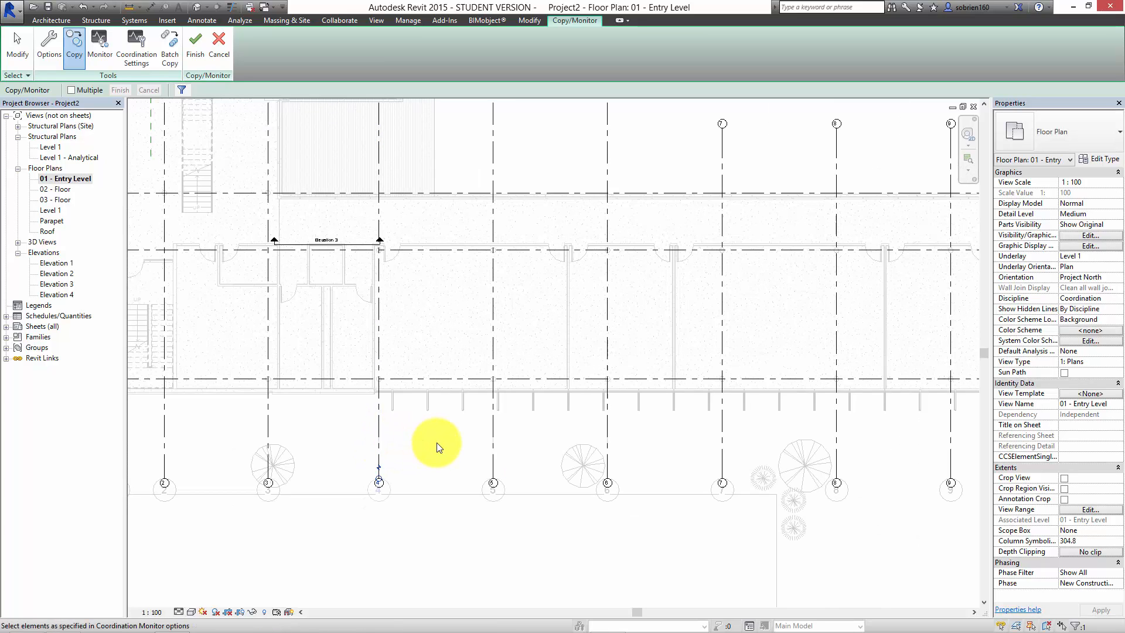
scroll(438, 448, "down", 3)
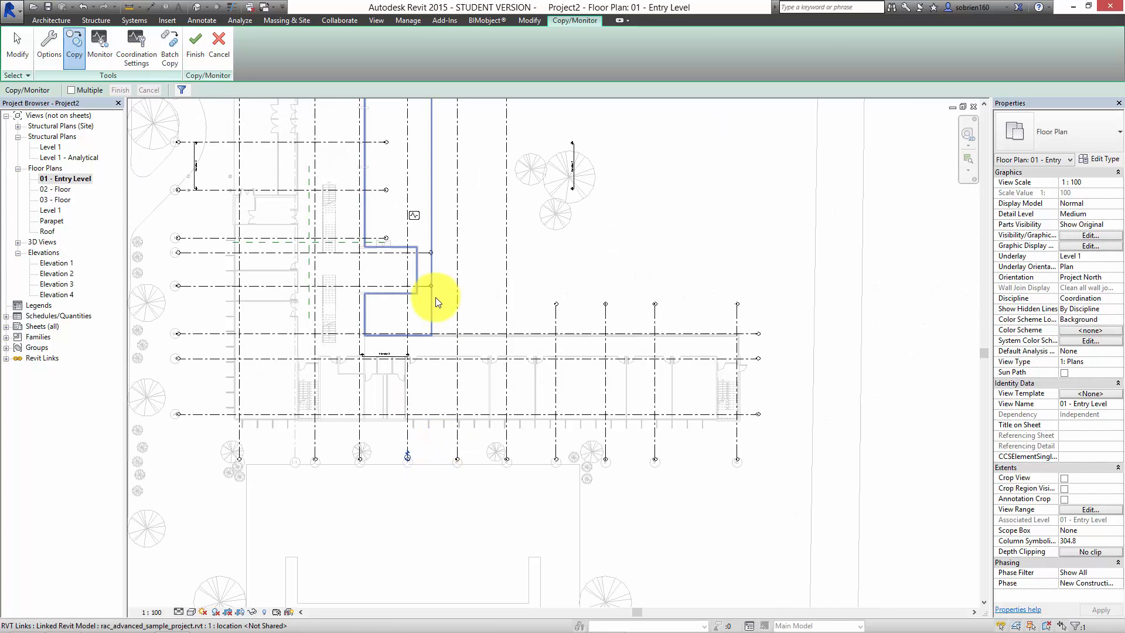
middle_click_drag(435, 297, 469, 390)
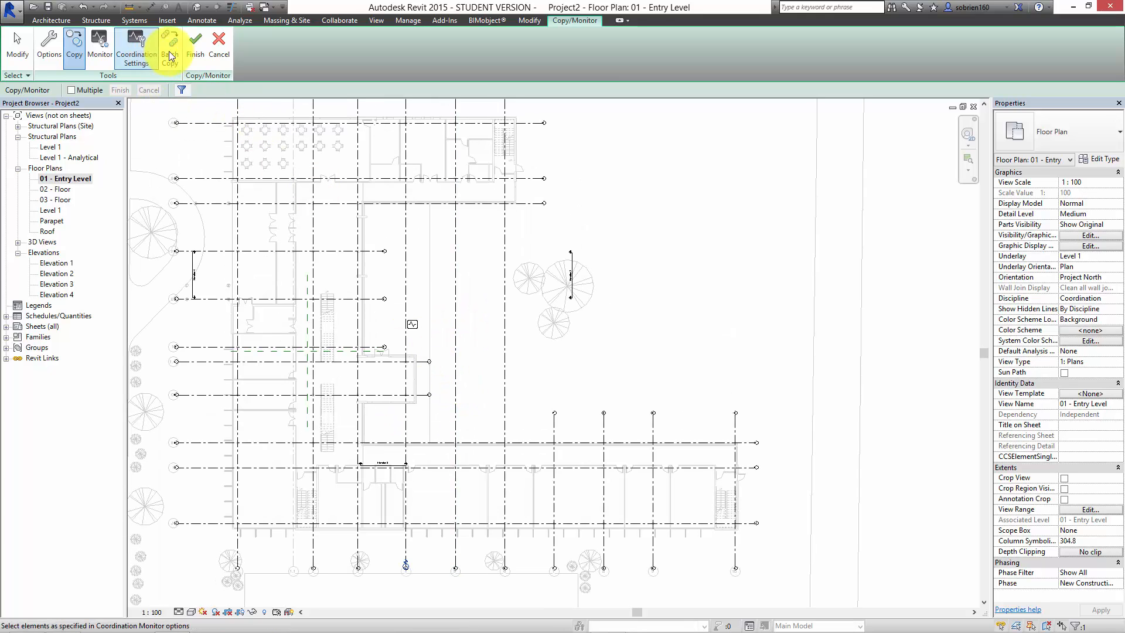
left_click(197, 63)
left_click(701, 360)
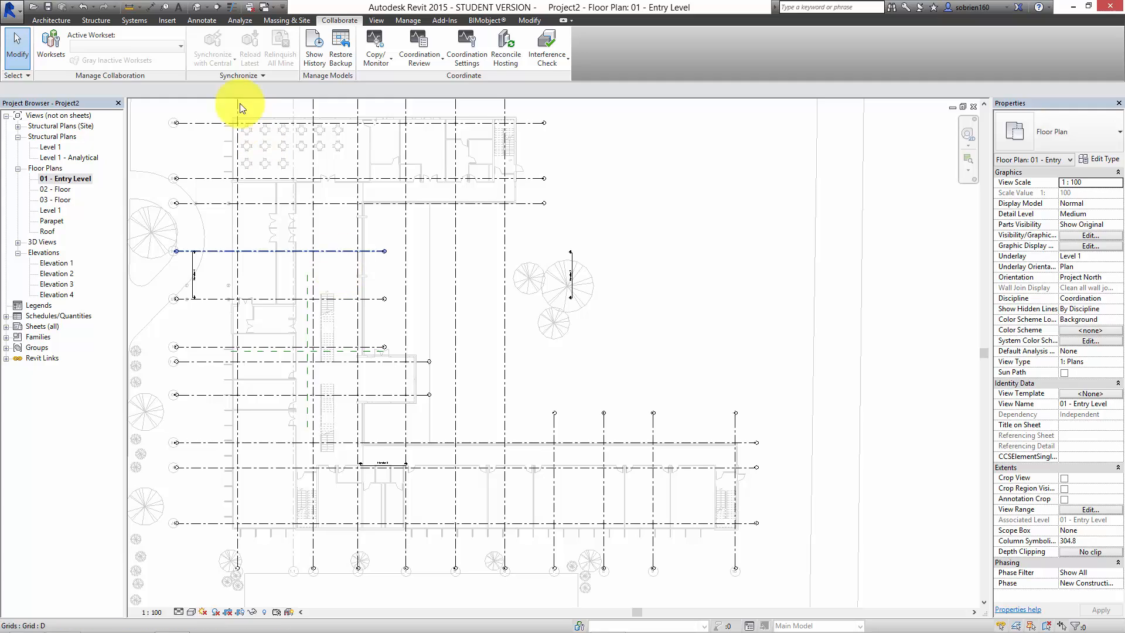
Start placing structural columns at grid intersections using the Concrete - Rectangular (column) 300x450mm type
left_click(100, 23)
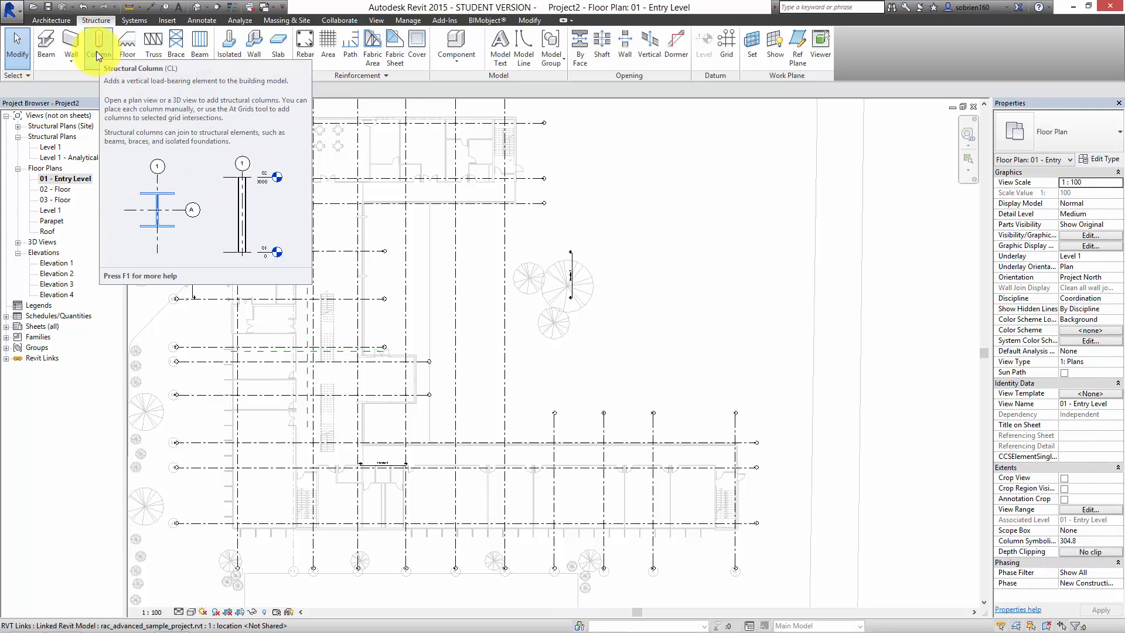
left_click(96, 51)
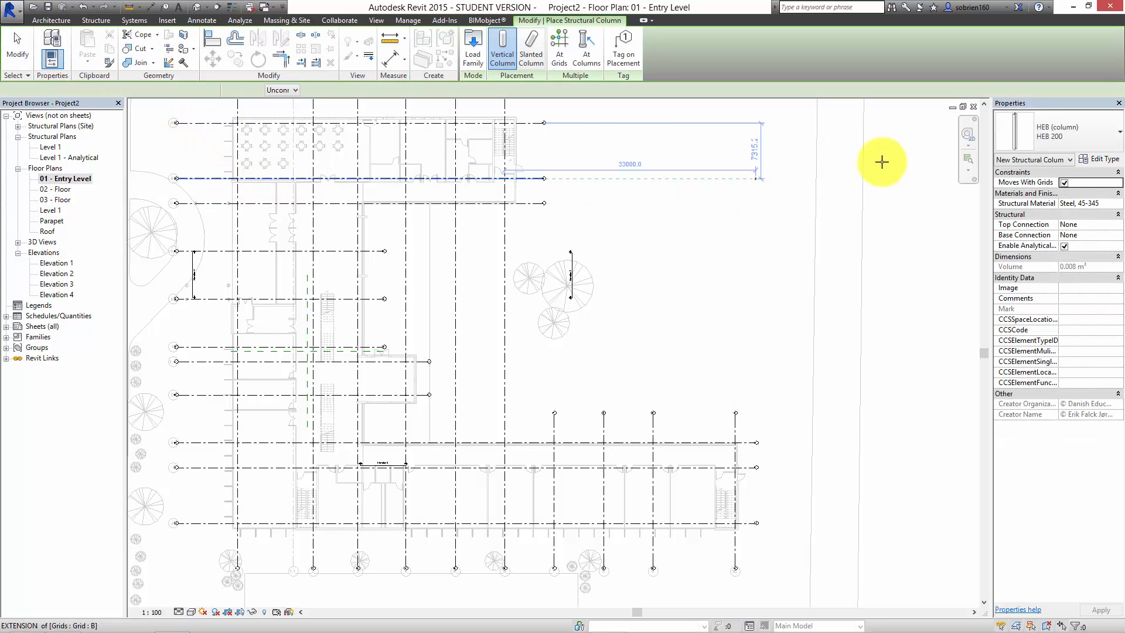
left_click(1069, 136)
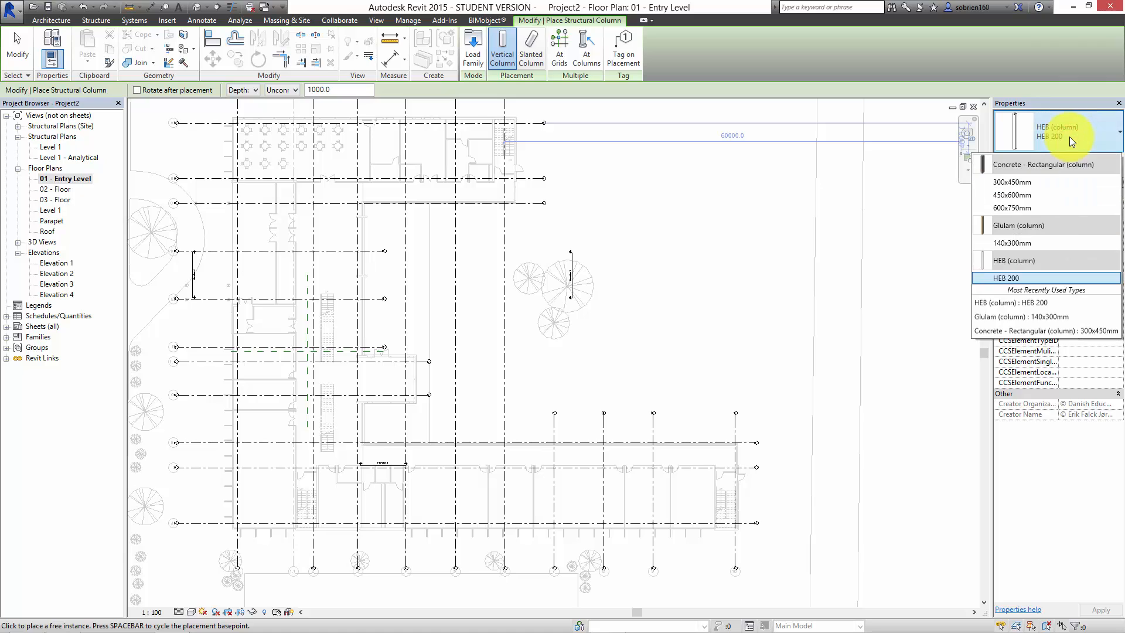
mouse_move(1007, 179)
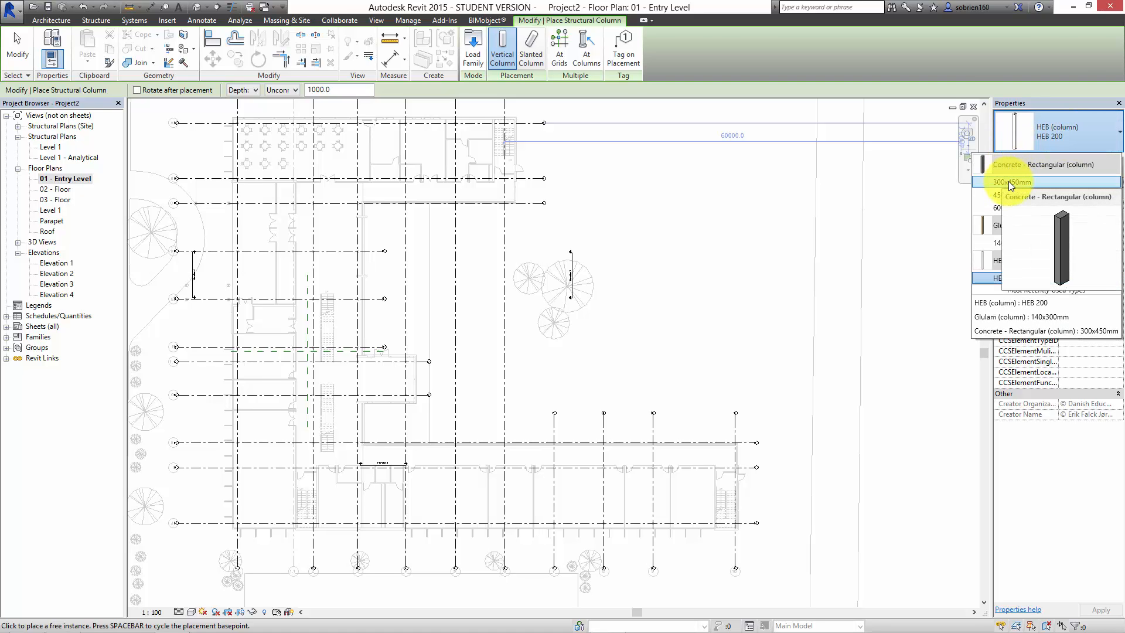
left_click(1007, 182)
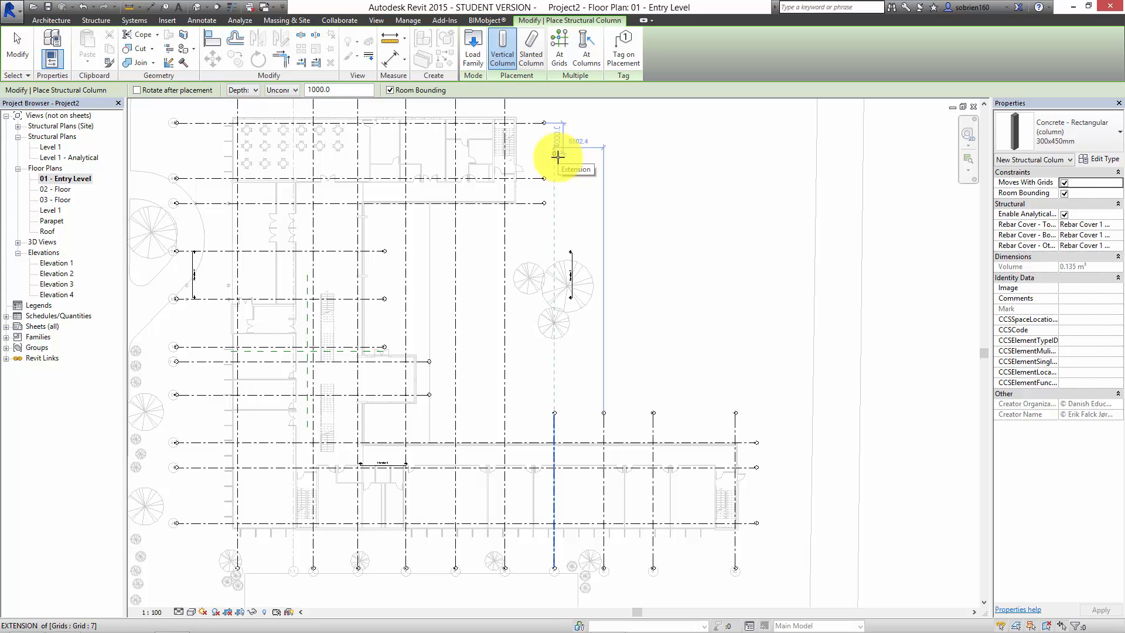
left_click(560, 44)
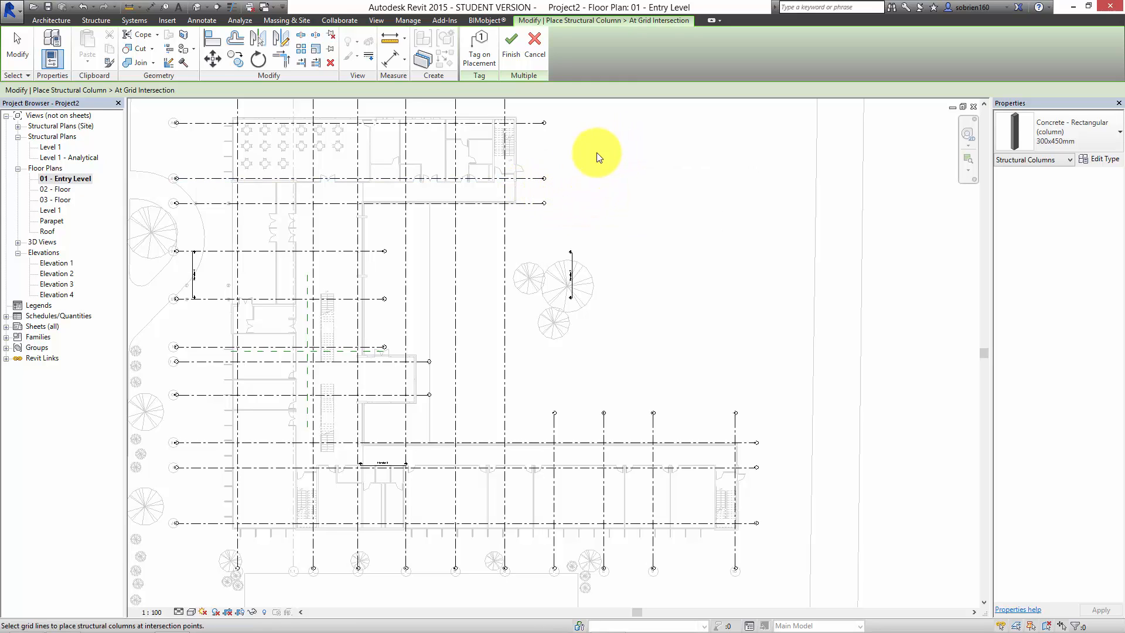
middle_click_drag(597, 156, 669, 243)
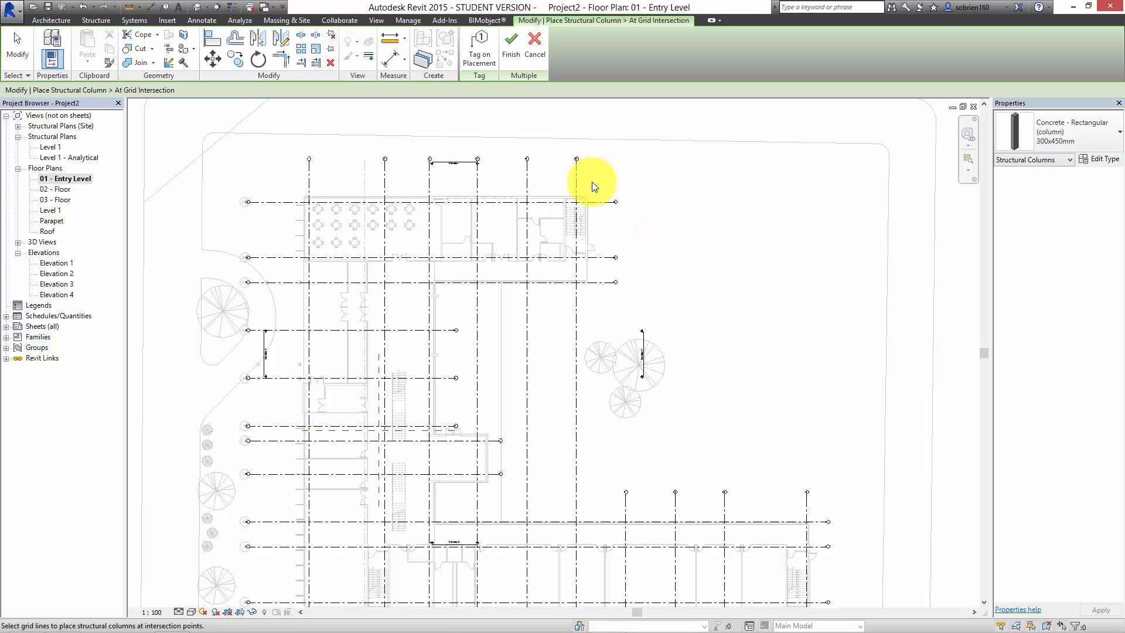
left_click_drag(592, 180, 294, 182)
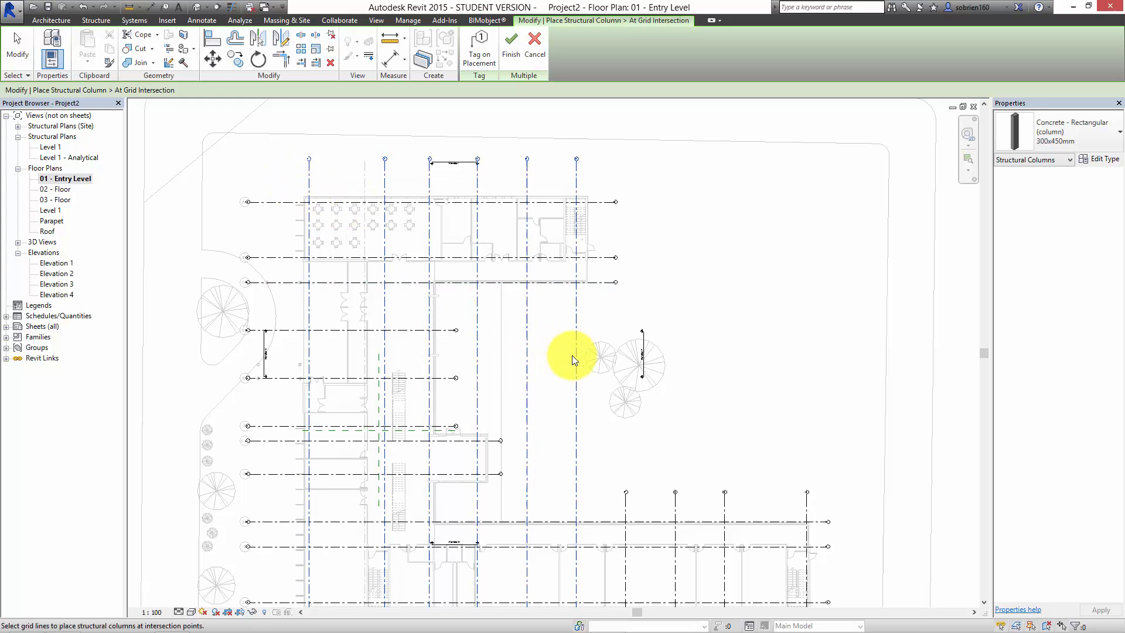
left_click(601, 257)
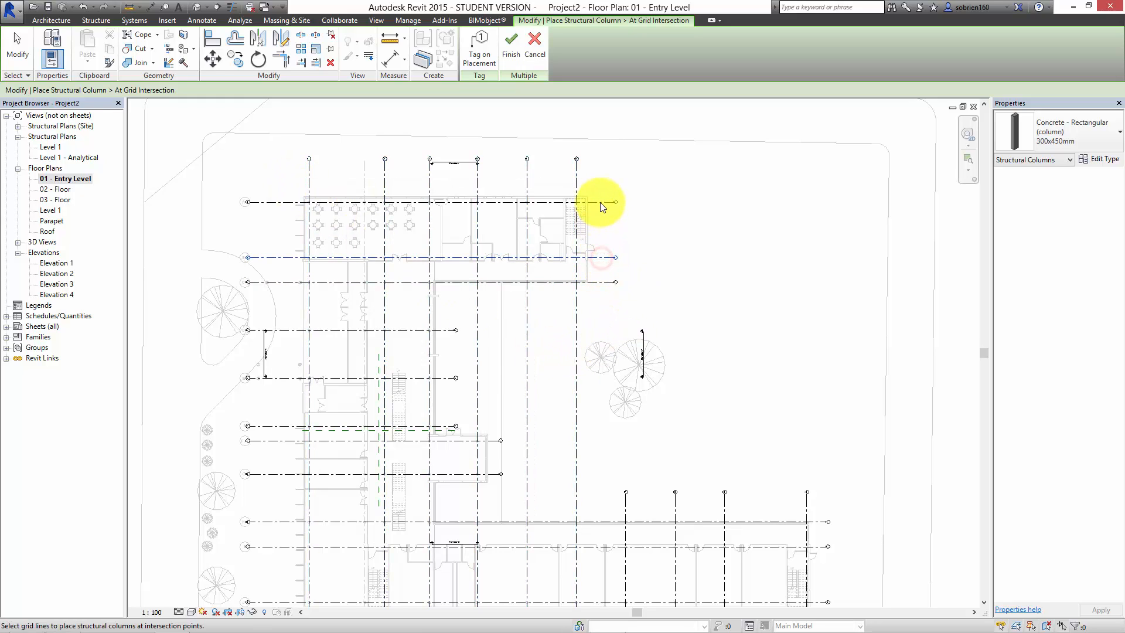
Select the two uppermost horizontal grid lines and the six long vertical grid lines crossing them for column placement
left_click(600, 203)
middle_click_drag(502, 322, 522, 288)
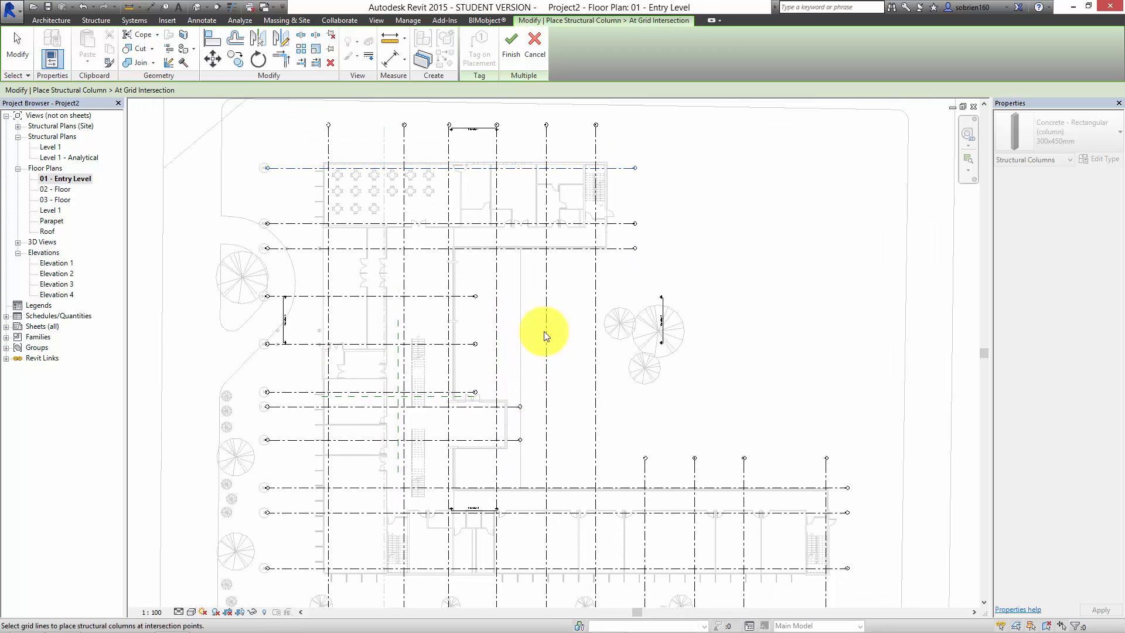
left_click(620, 223, "ctrl")
left_click(596, 151, "ctrl")
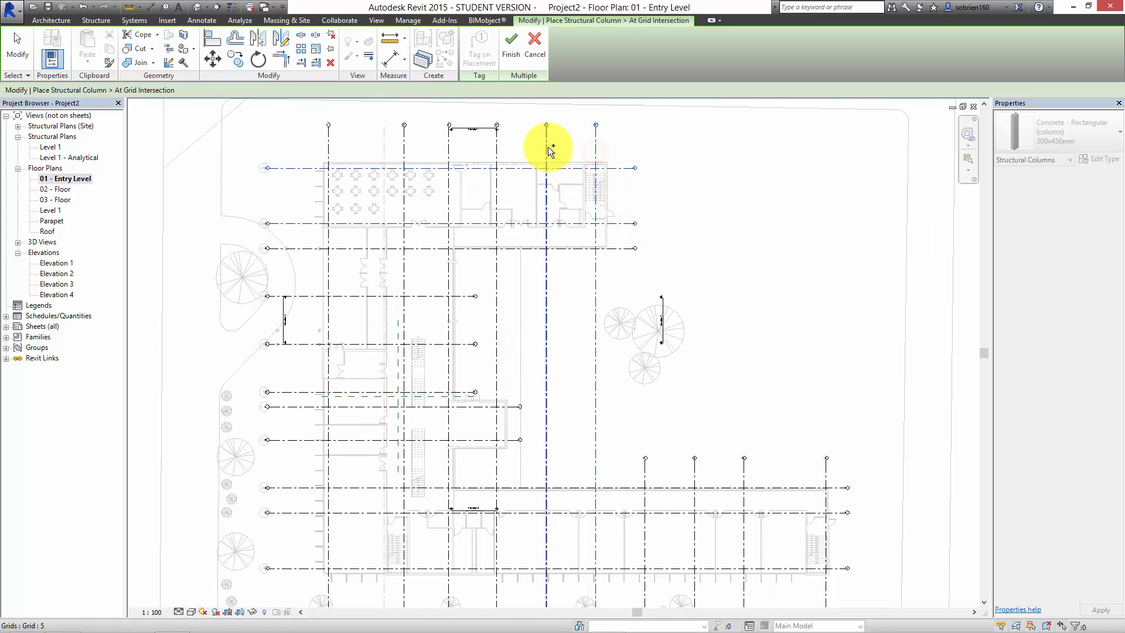
left_click(546, 147, "ctrl")
left_click(497, 147, "ctrl")
left_click(448, 147, "ctrl")
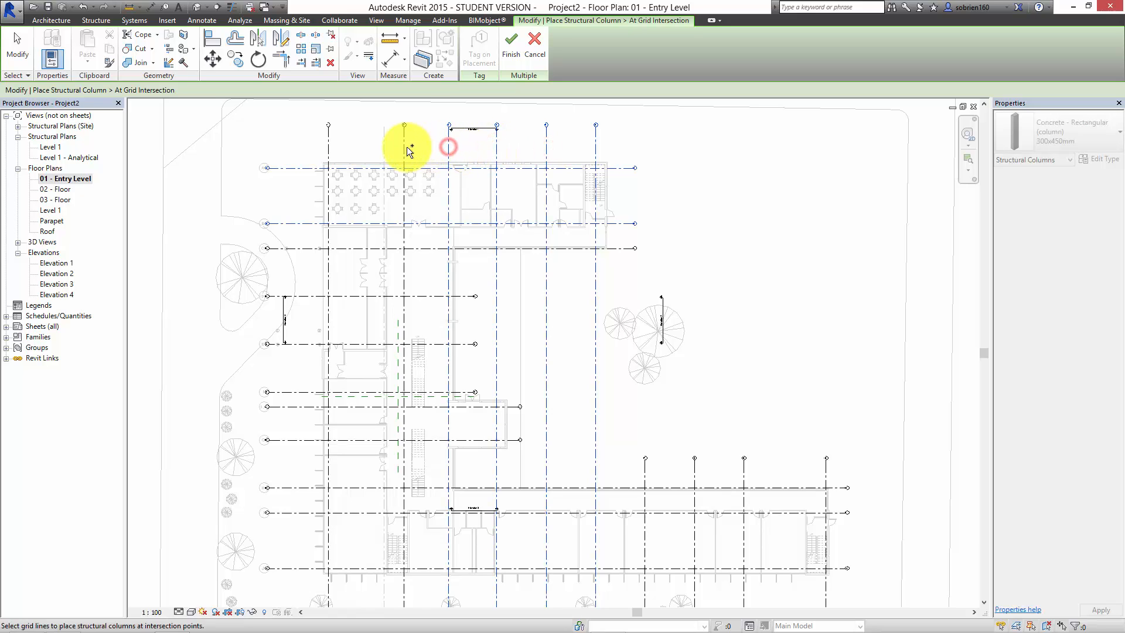
left_click(404, 147, "ctrl")
left_click(328, 143, "ctrl")
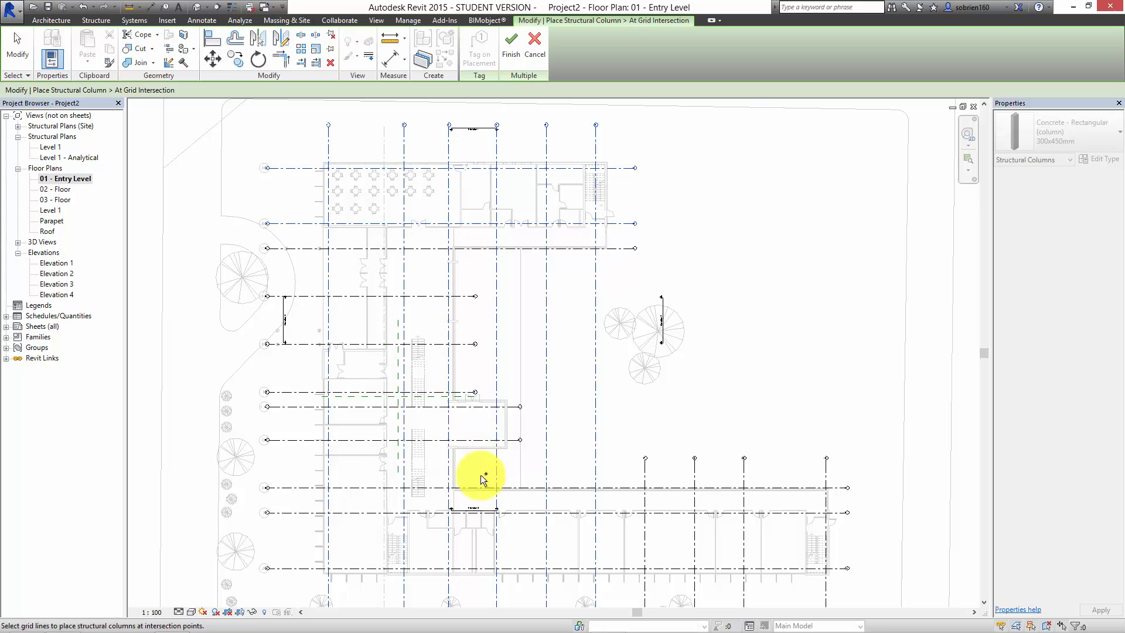
Add grid I and the horizontal grid line below it to the selection, finish placing columns at the intersections, and exit the command
left_click(838, 515, "ctrl")
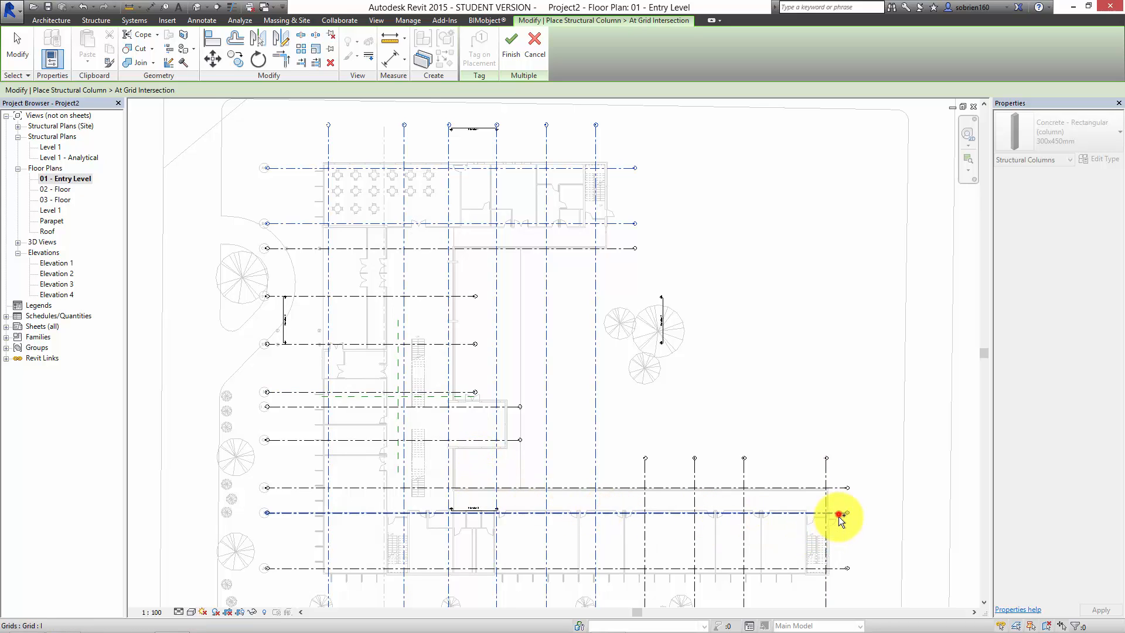
left_click(838, 568, "ctrl")
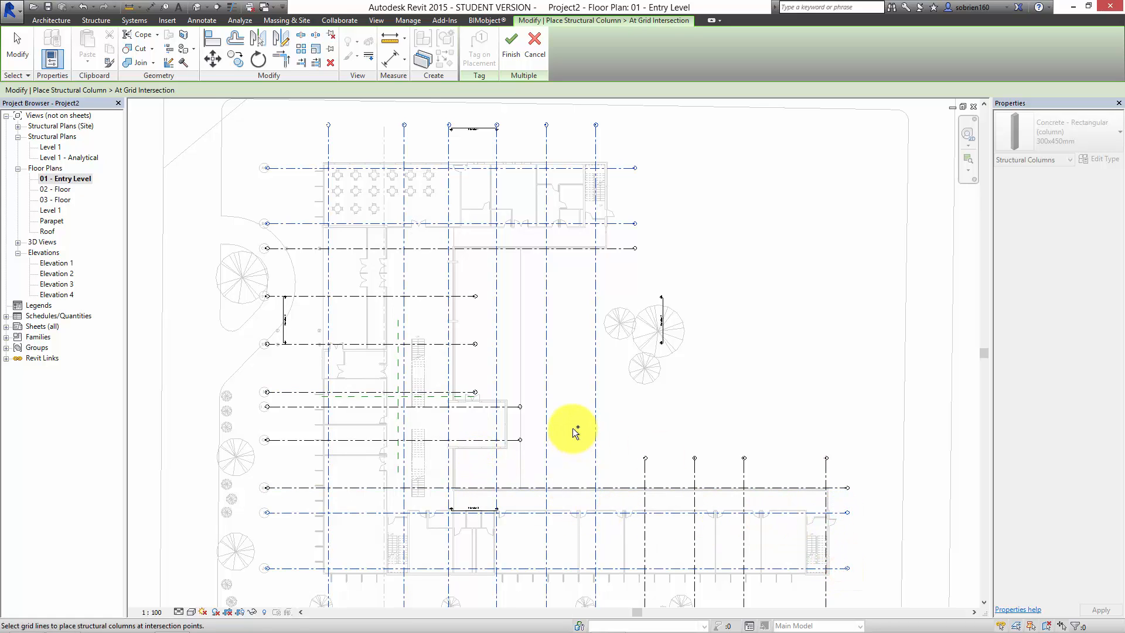
left_click(447, 376, "ctrl")
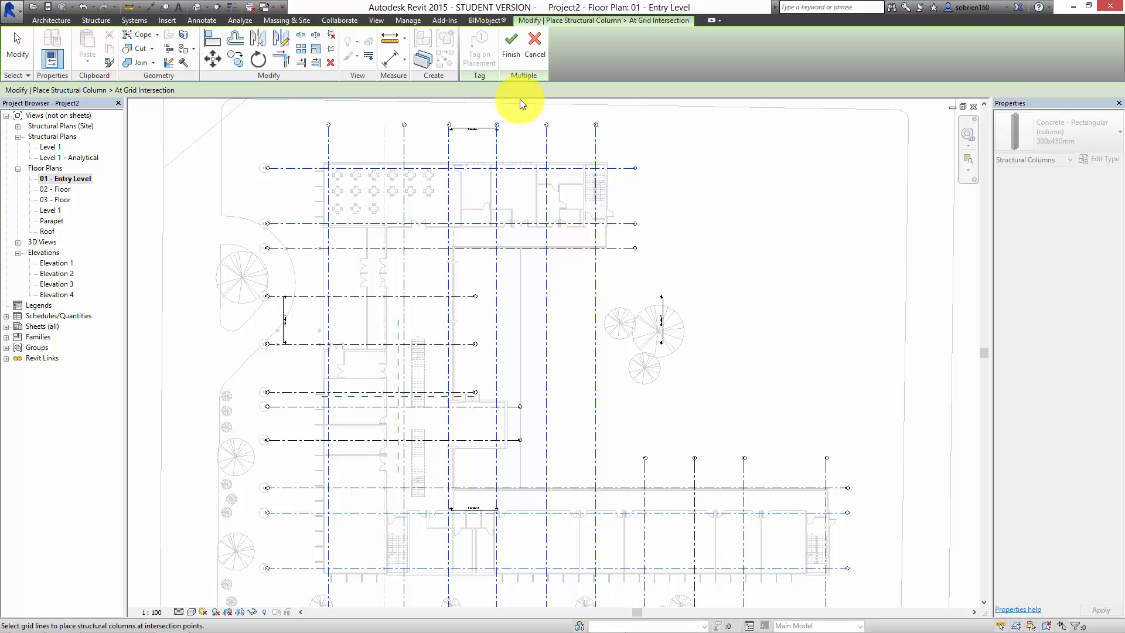
left_click(512, 56)
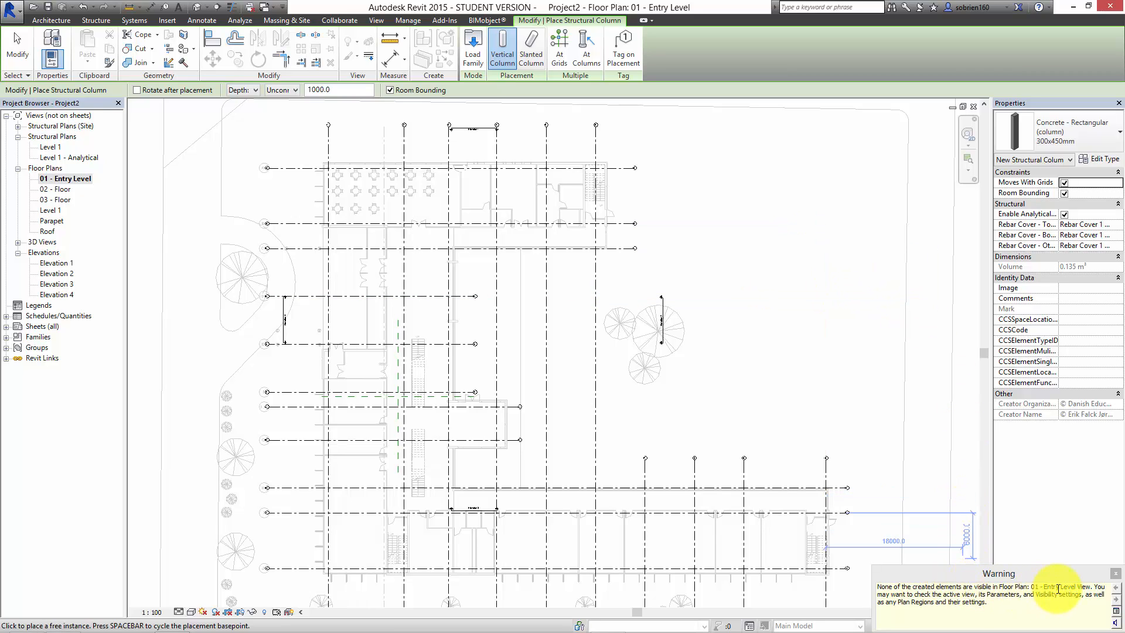
left_click(1115, 573)
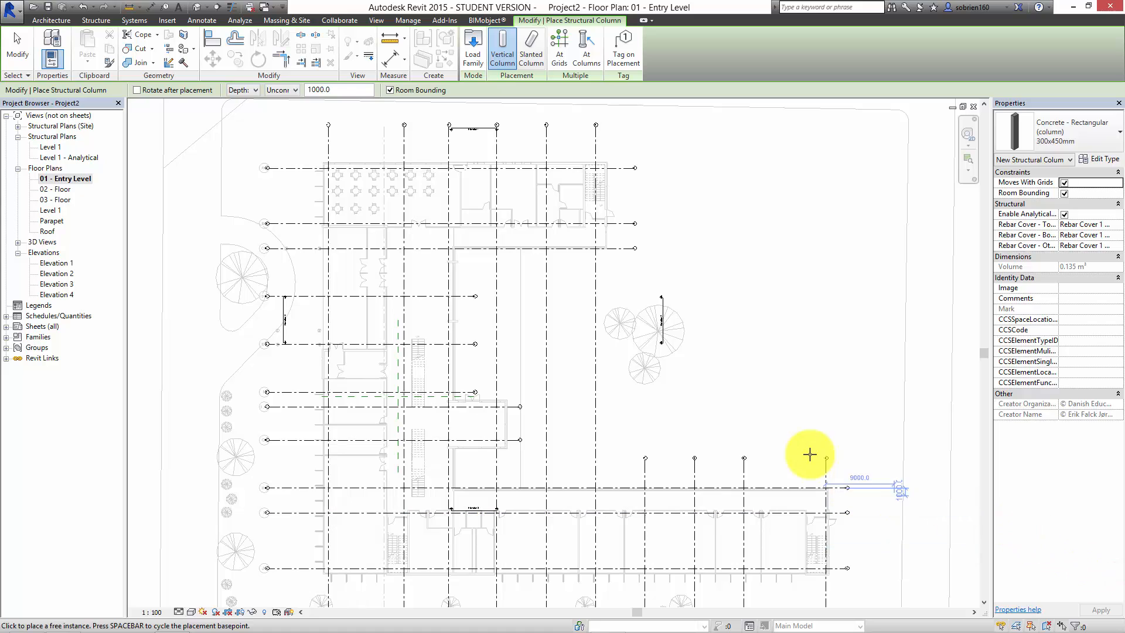
key("Escape")
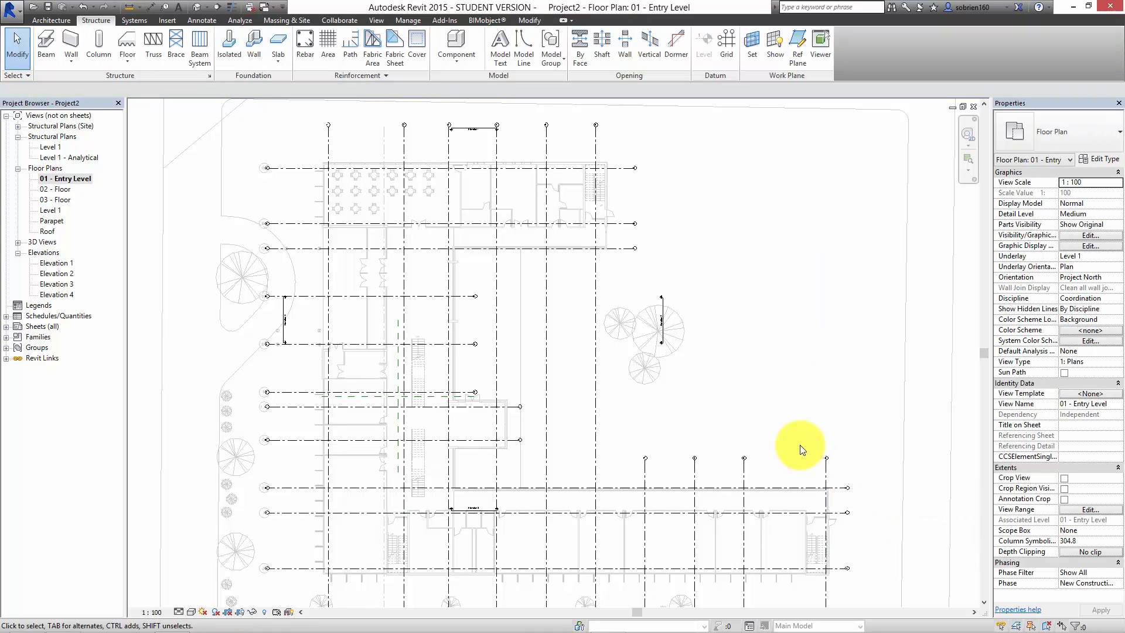
Close the Roof, Elevation 1, Splash Screen and 02 - Floor views, and tile the 01 - Entry Level plan beside the 3D view
key("w")
key("t")
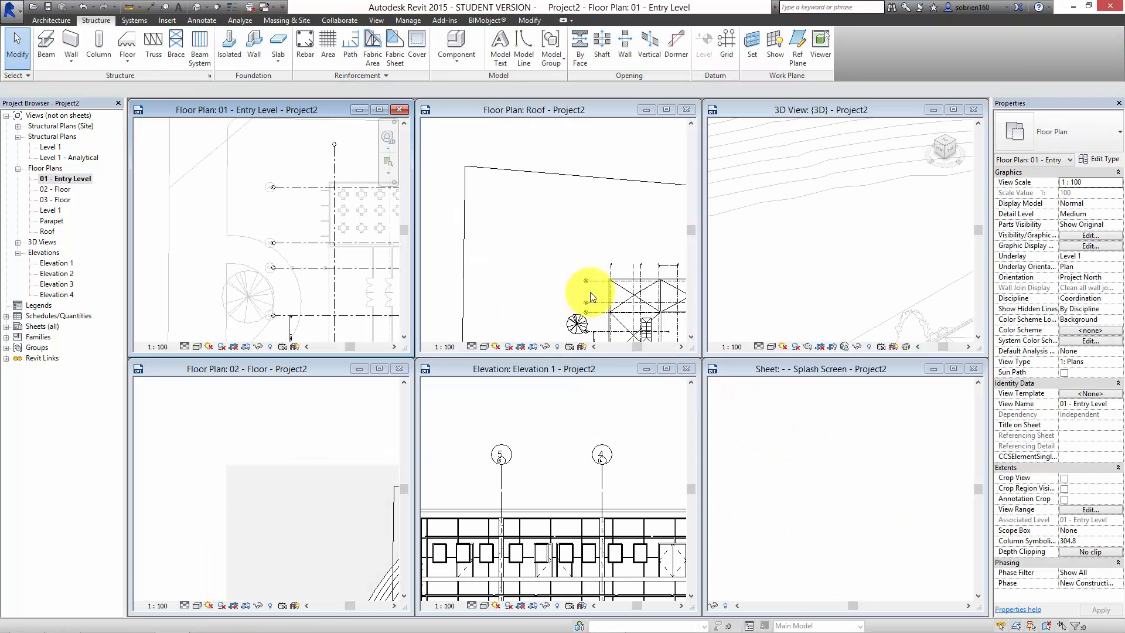
left_click(697, 109)
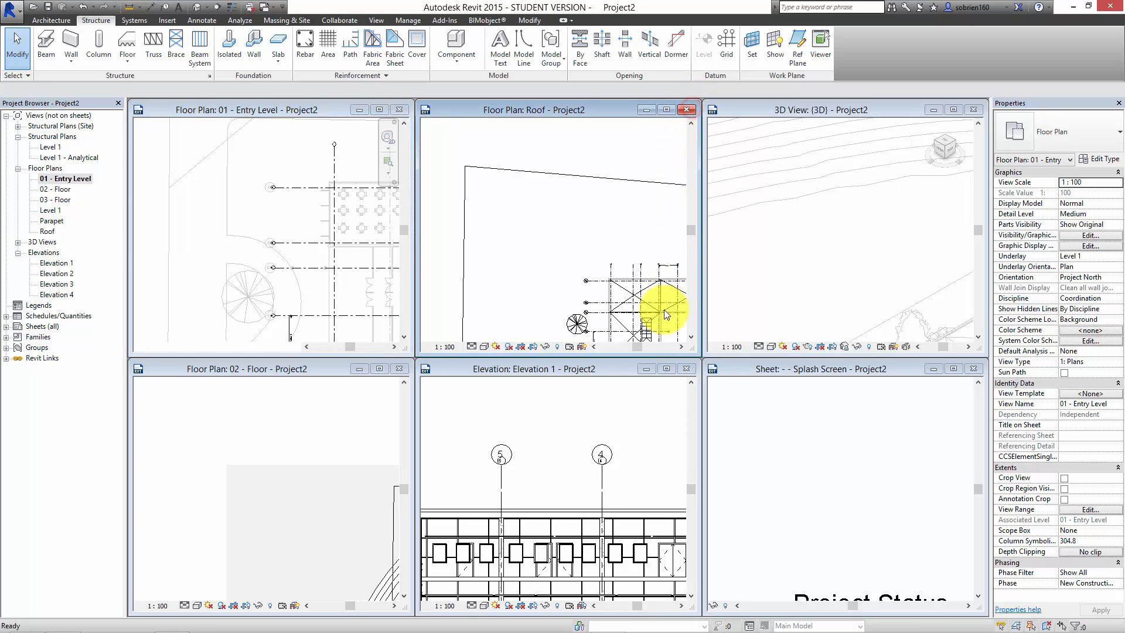
left_click(687, 371)
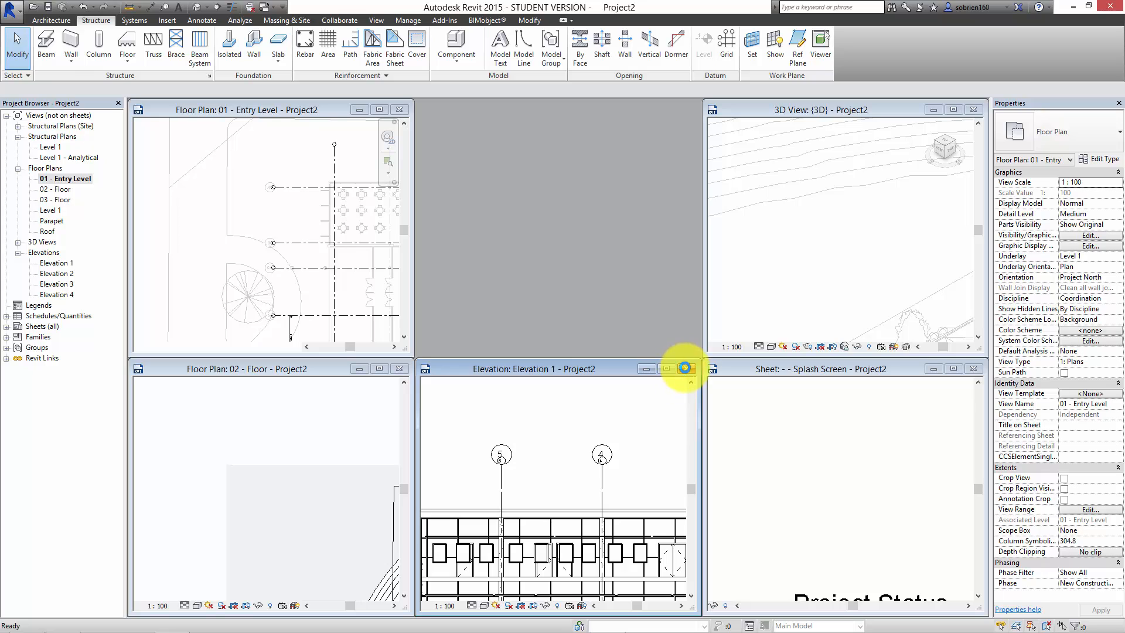
left_click(684, 368)
left_click(971, 368)
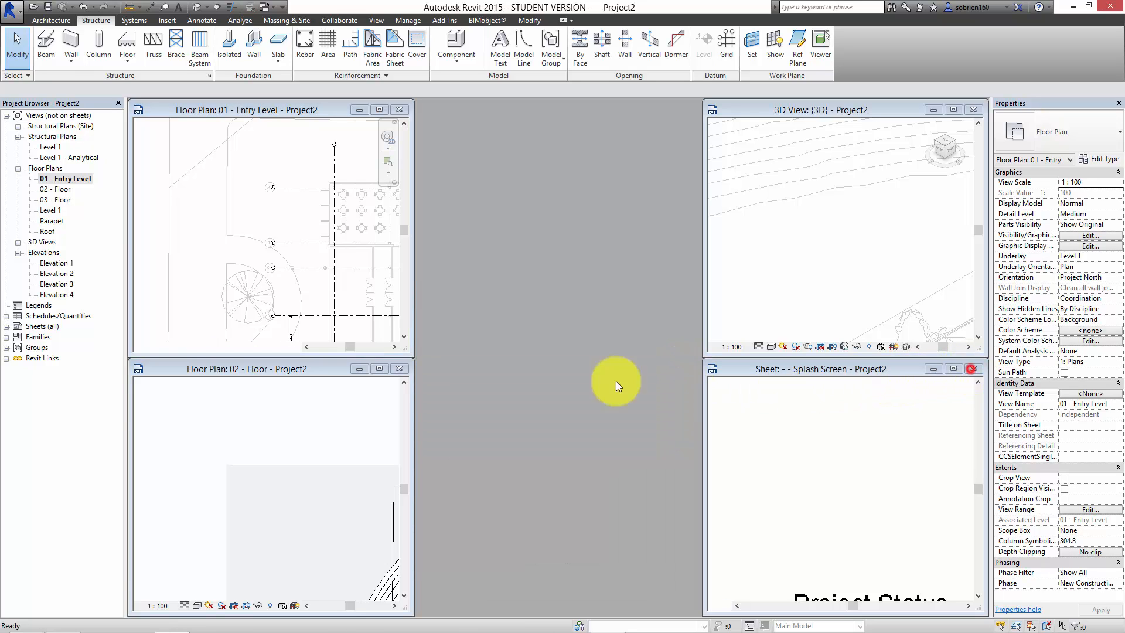
left_click(399, 369)
key("w")
key("t")
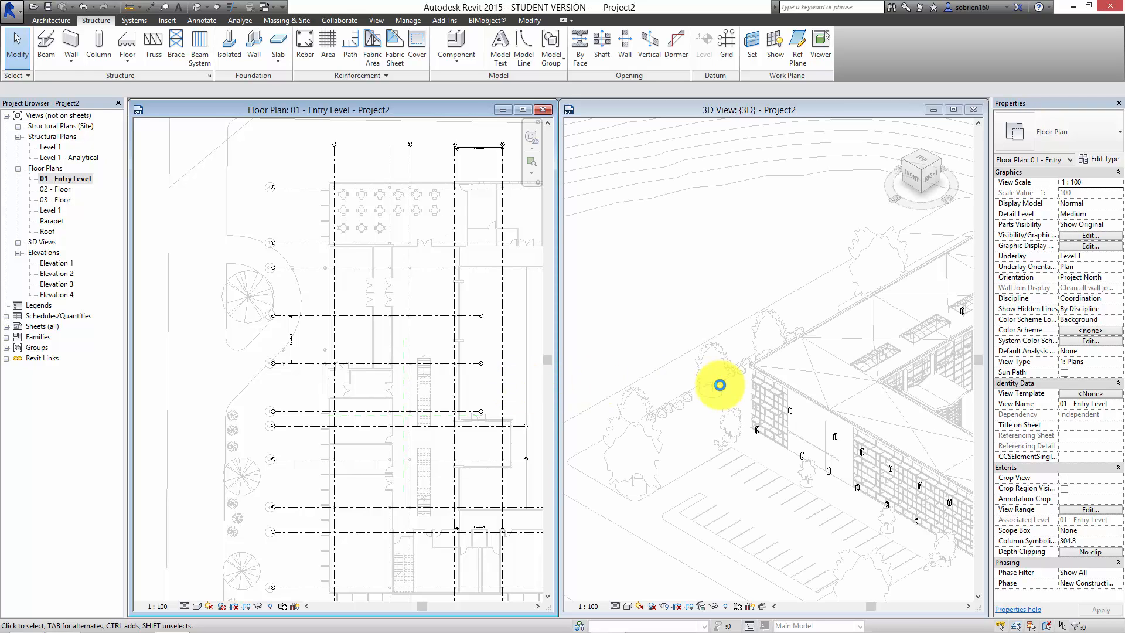
Select all instances of the Concrete - Rectangular 300x450mm column in the entire project, starting from one in the 3D view
left_click(886, 454)
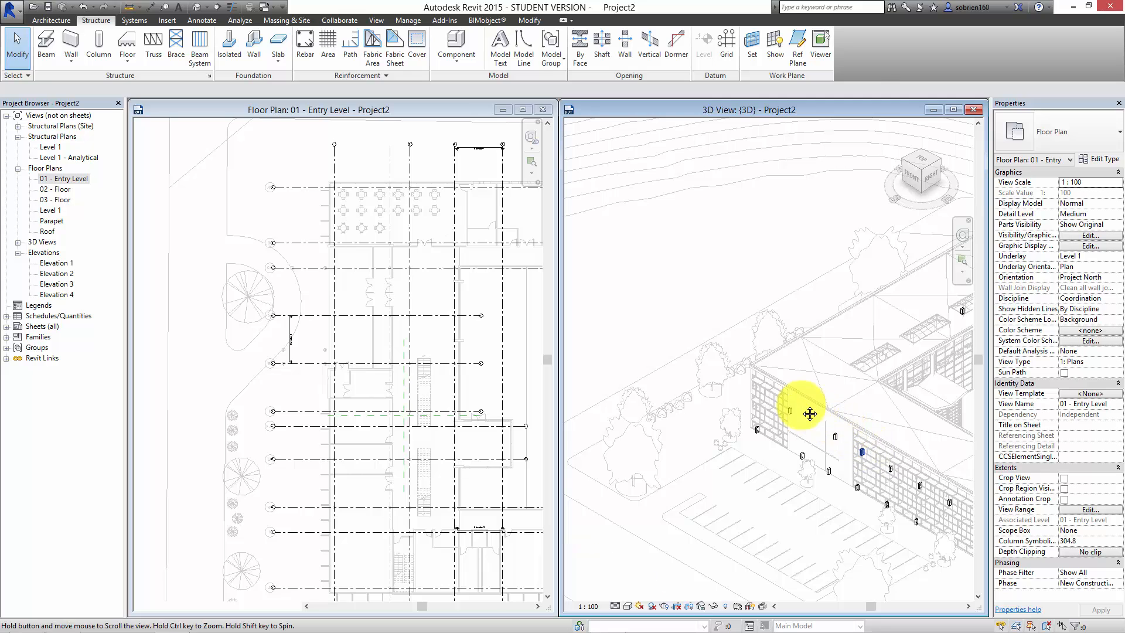
middle_click_drag(793, 477, 704, 375)
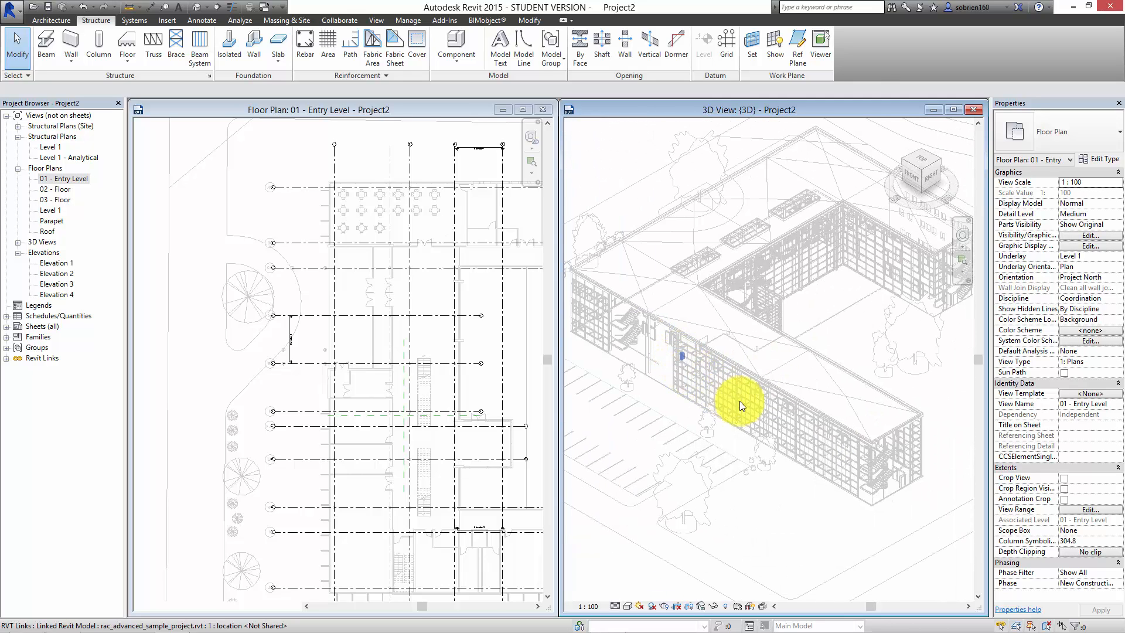
left_click(870, 441)
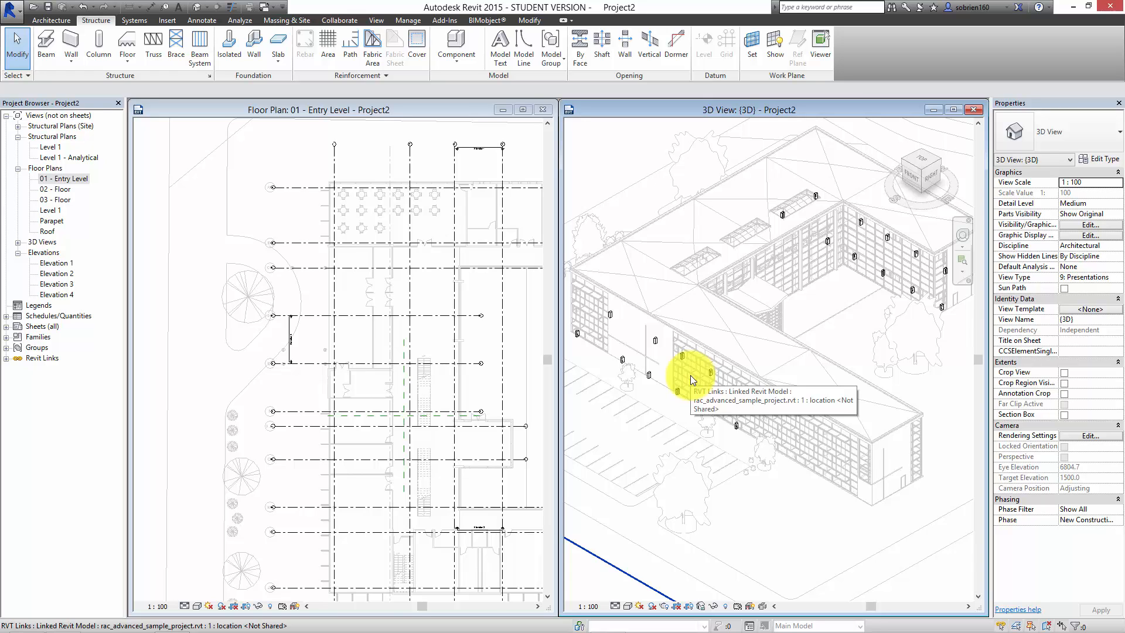
scroll(739, 462, "down", 2)
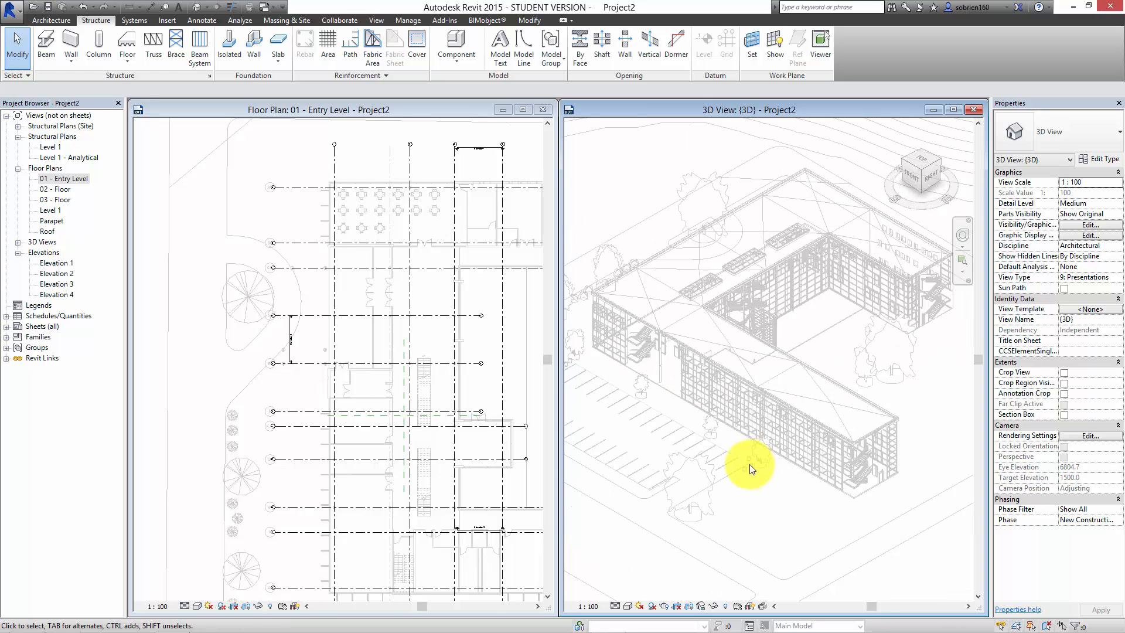
middle_click_drag(745, 472, 820, 449)
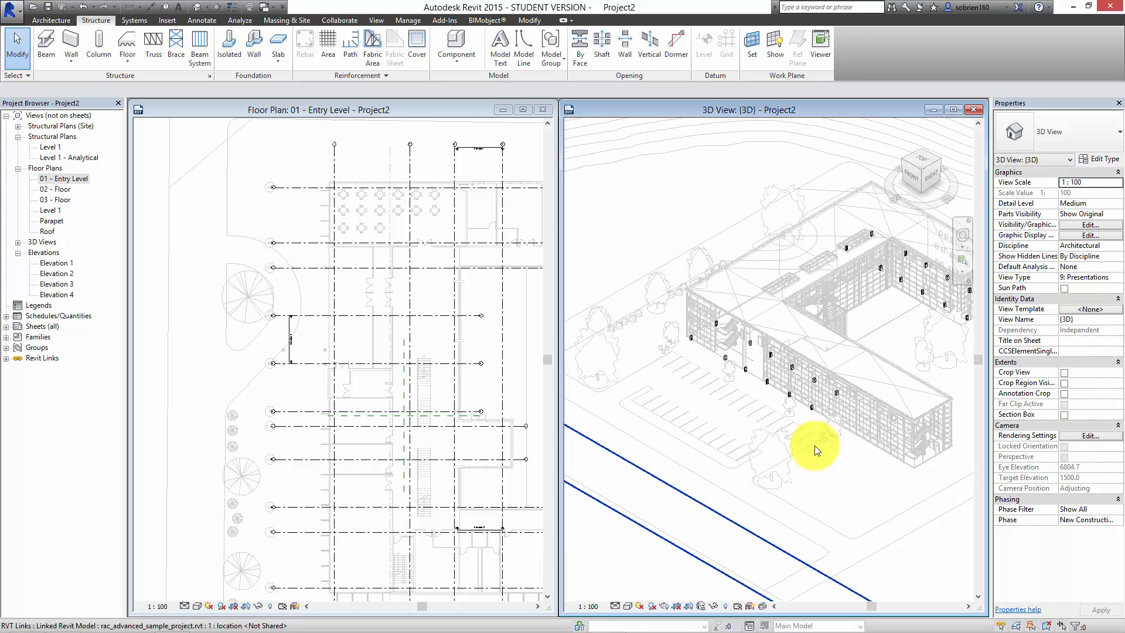
scroll(711, 390, "down", 1)
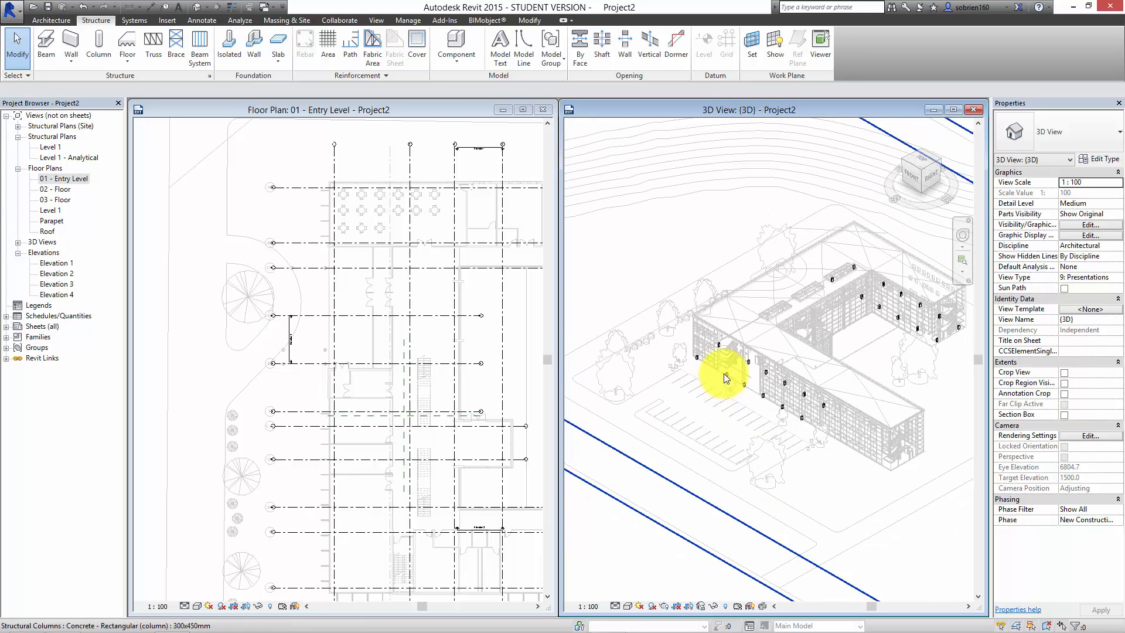
left_click(727, 376)
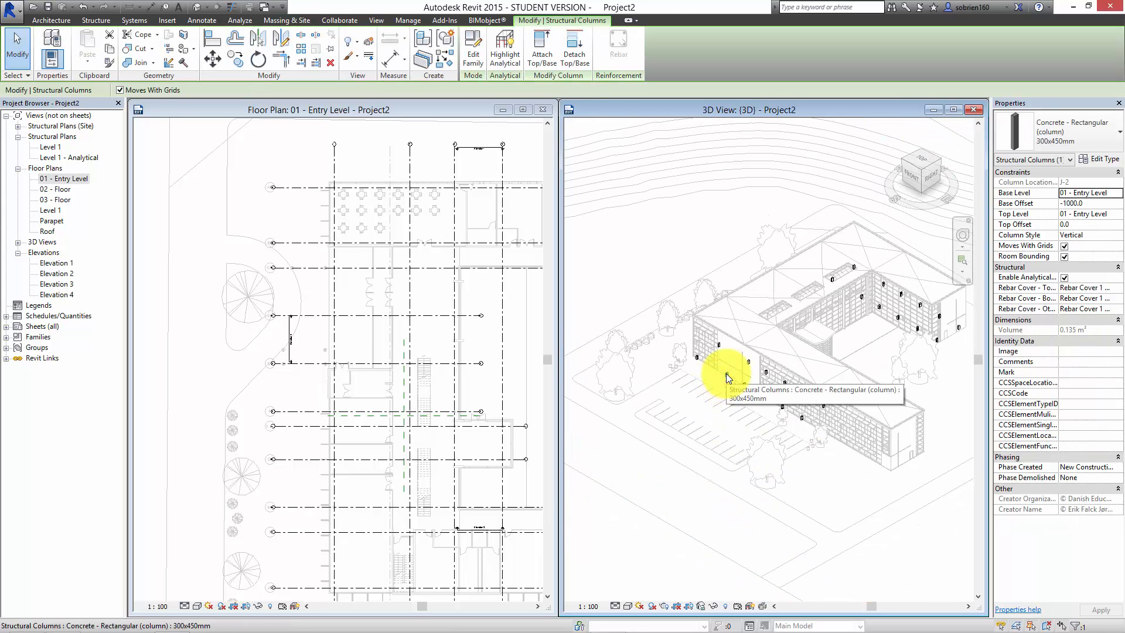
right_click(726, 375)
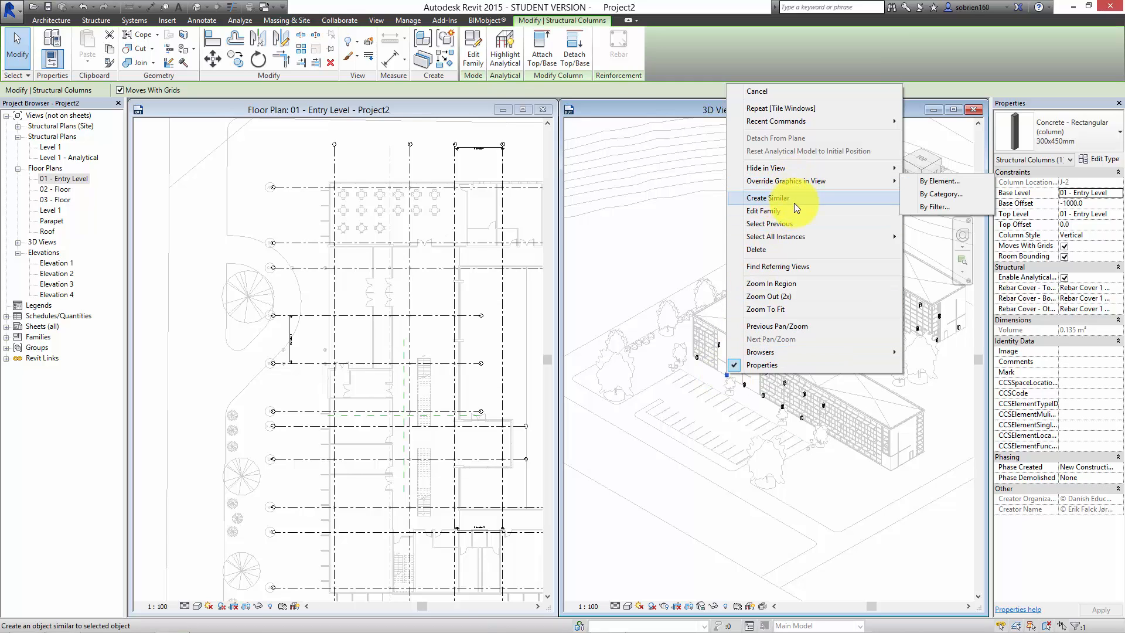
mouse_move(803, 236)
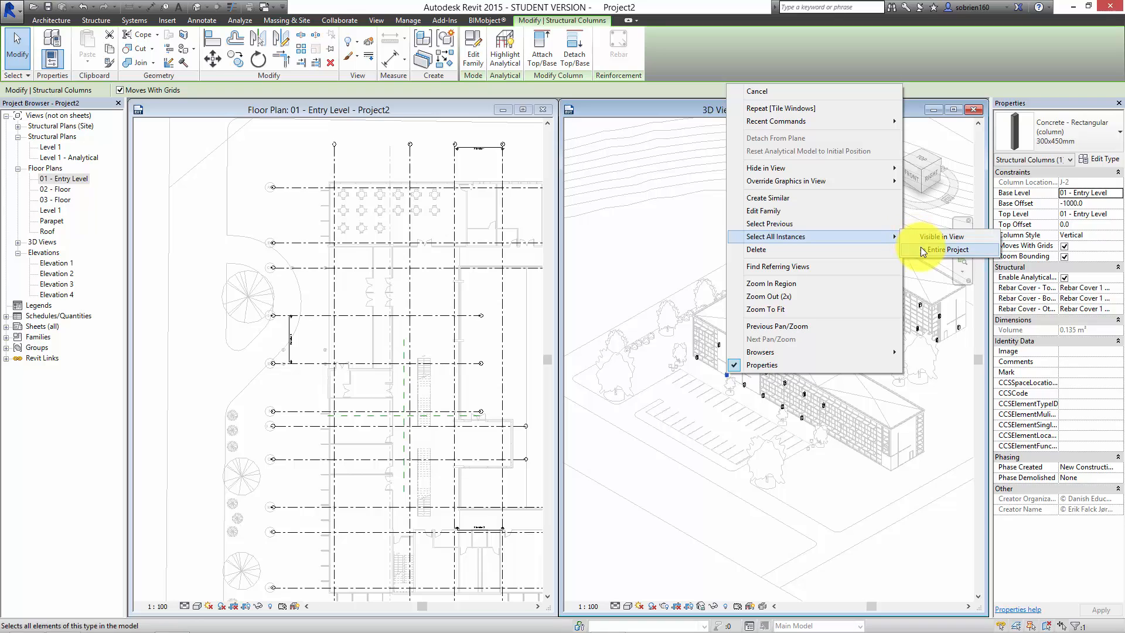
left_click(923, 249)
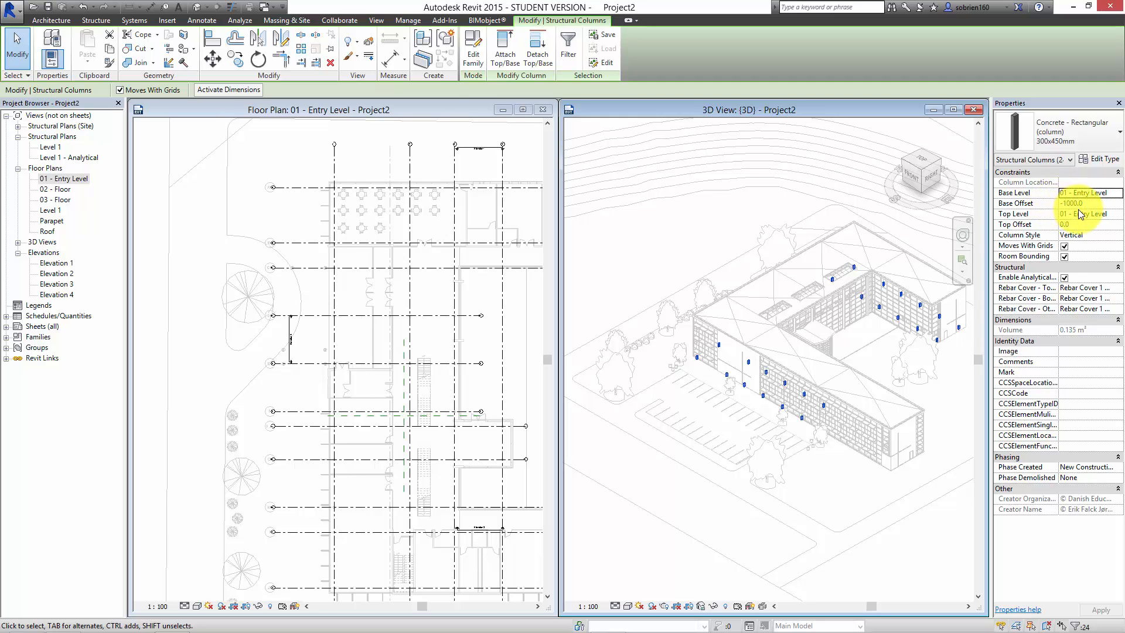
Set the selected columns' top level to 03 - Floor and their base offset to 0, and apply the changes
left_click(1120, 217)
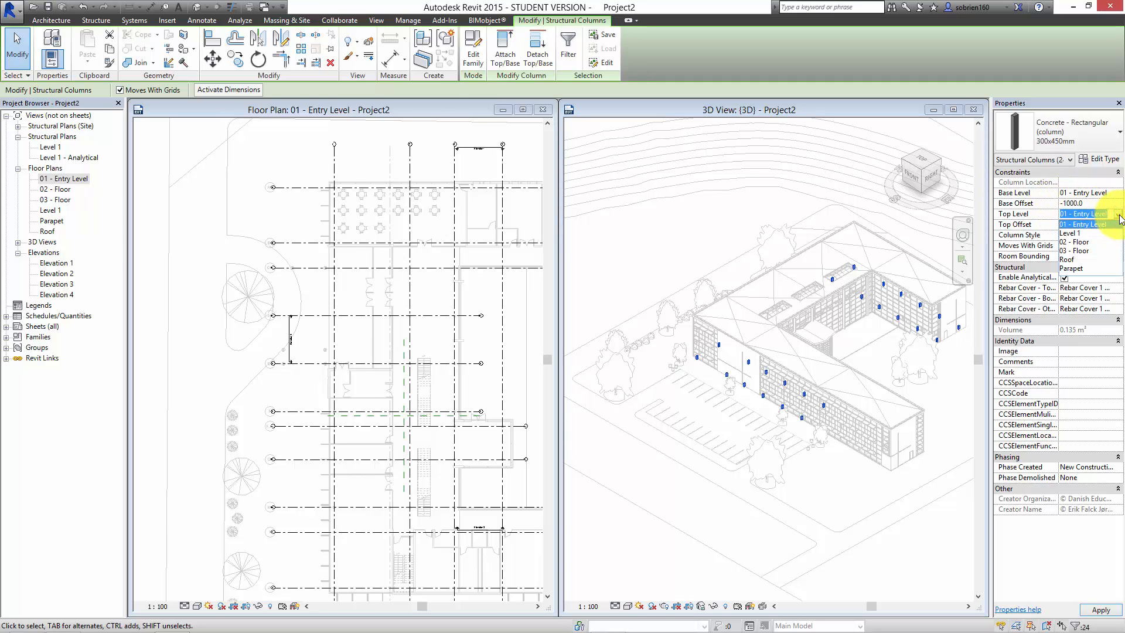
left_click(1082, 251)
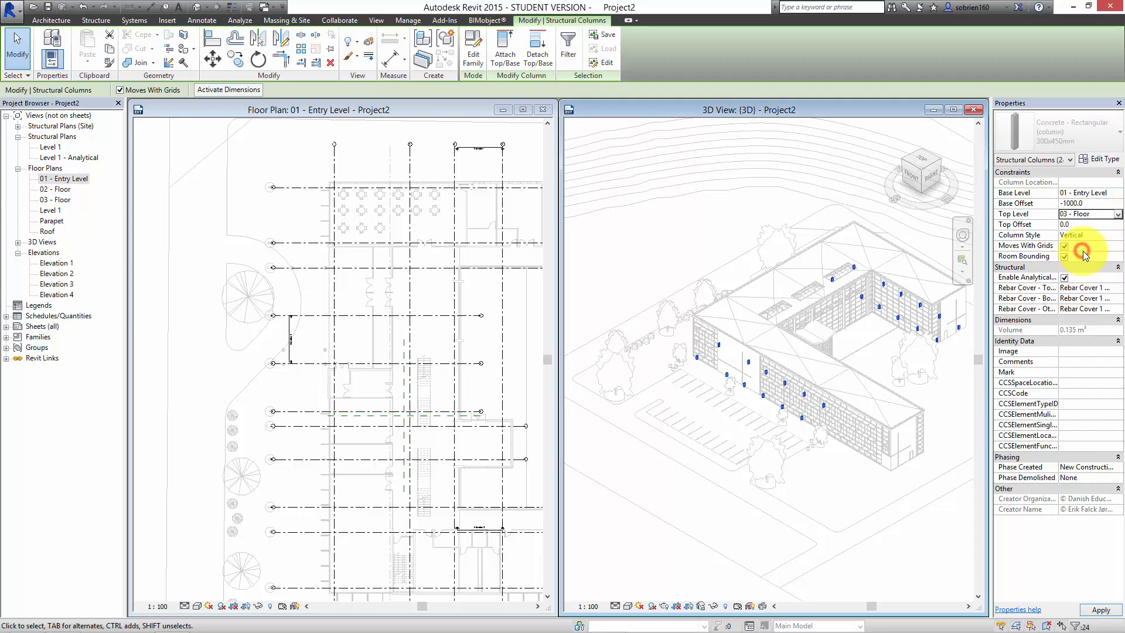
left_click(1090, 203)
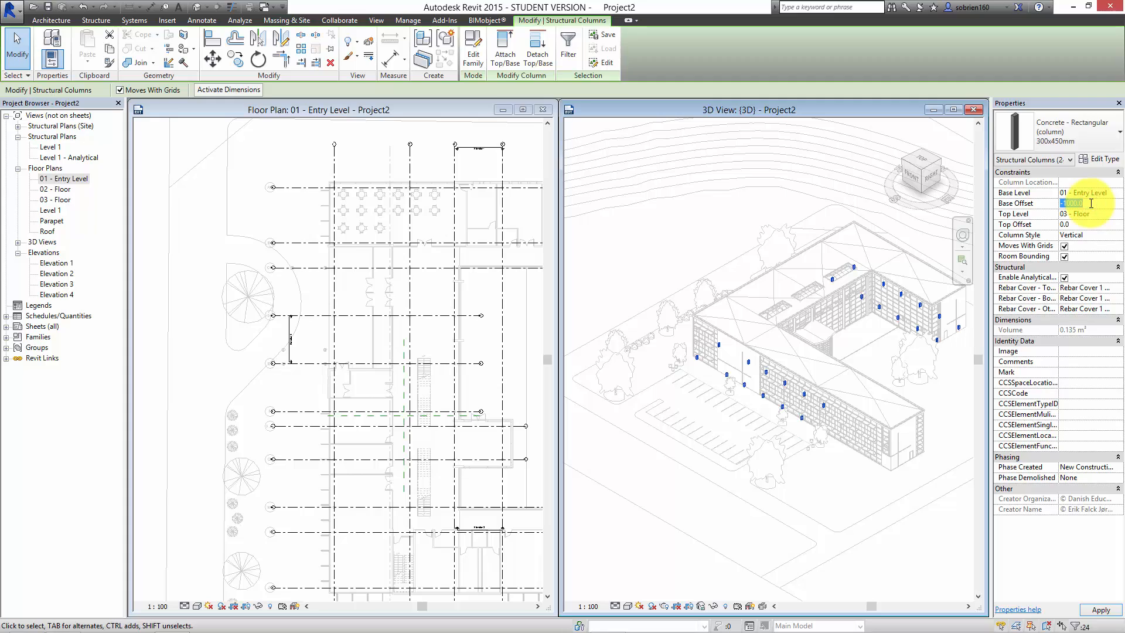
type("0")
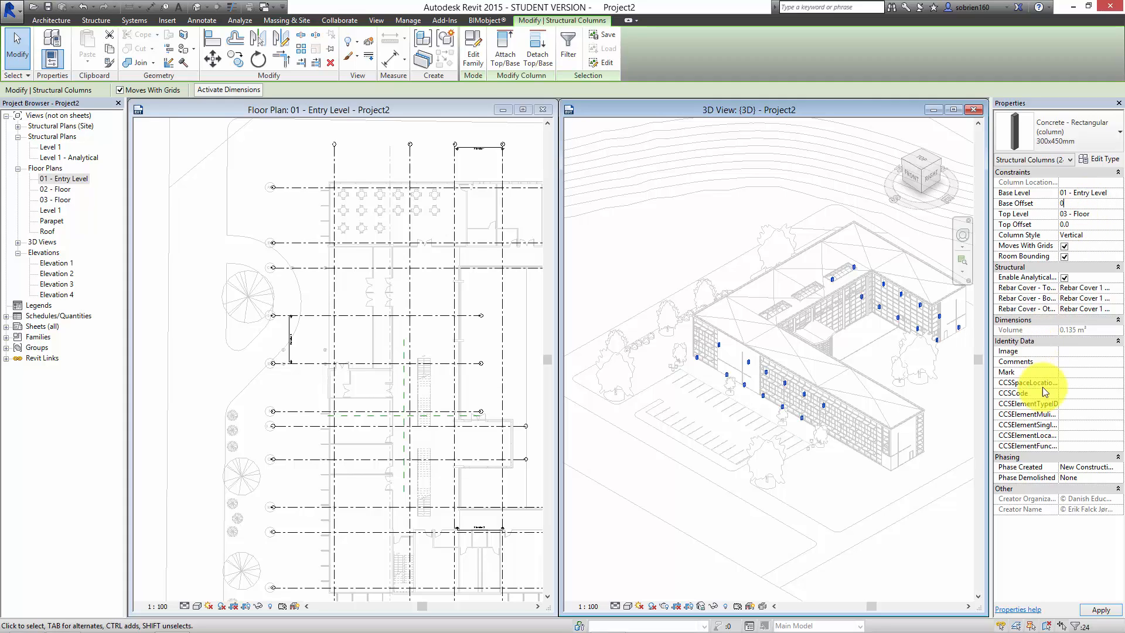
left_click(1100, 611)
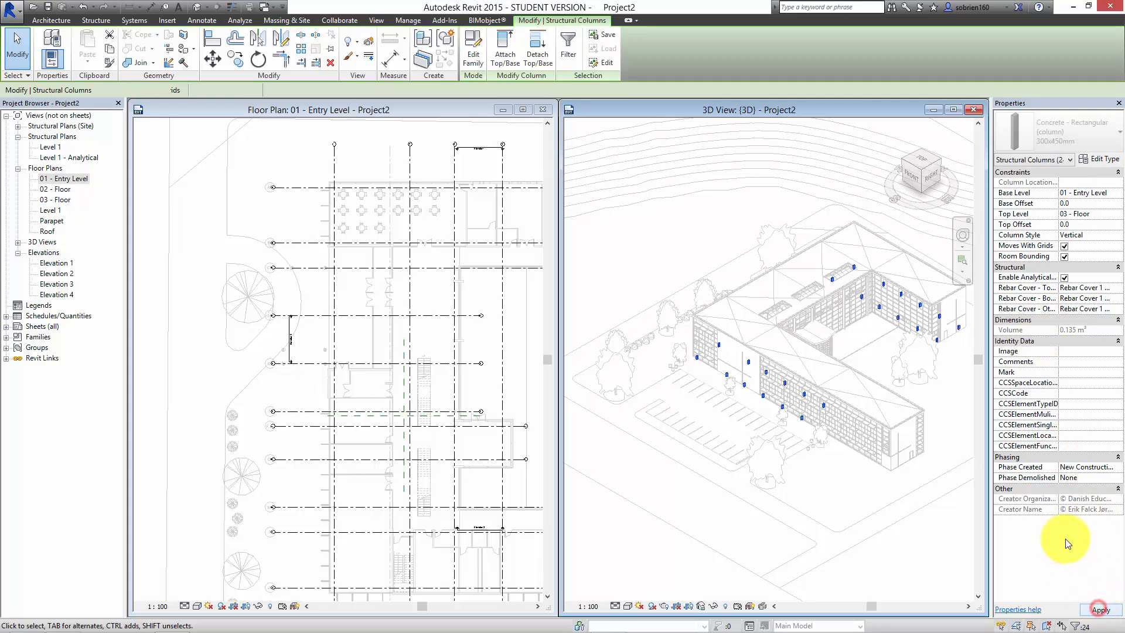
left_click(857, 435)
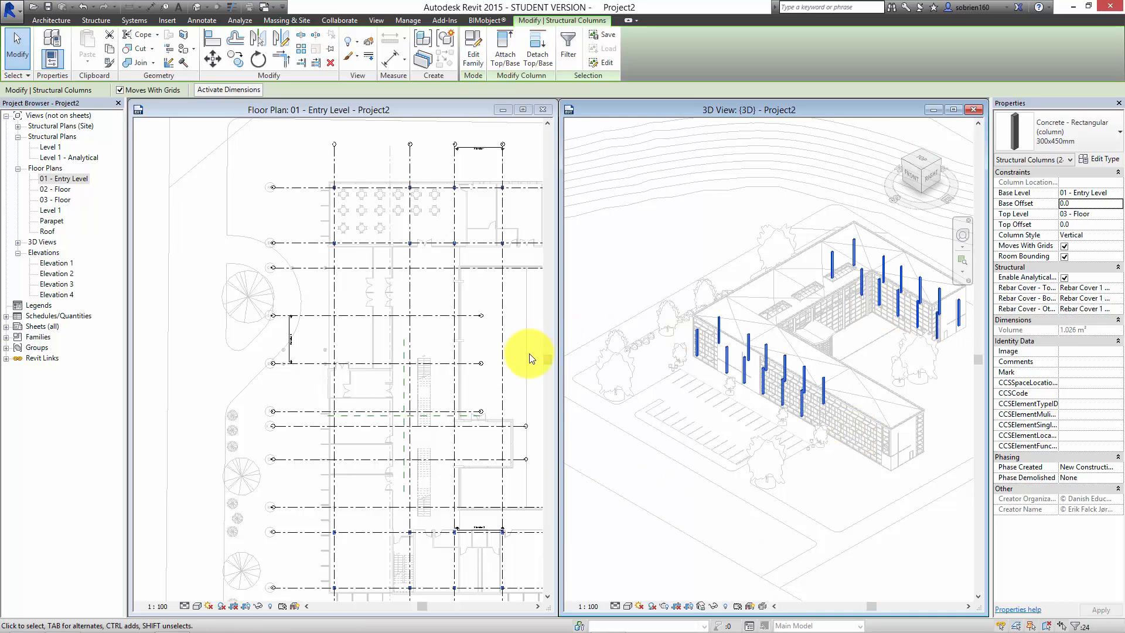
Examine the placed columns up close in the 01 - Entry Level plan and across the building in the 3D view
left_click(470, 256)
scroll(453, 245, "up", 3)
scroll(453, 245, "up", 2)
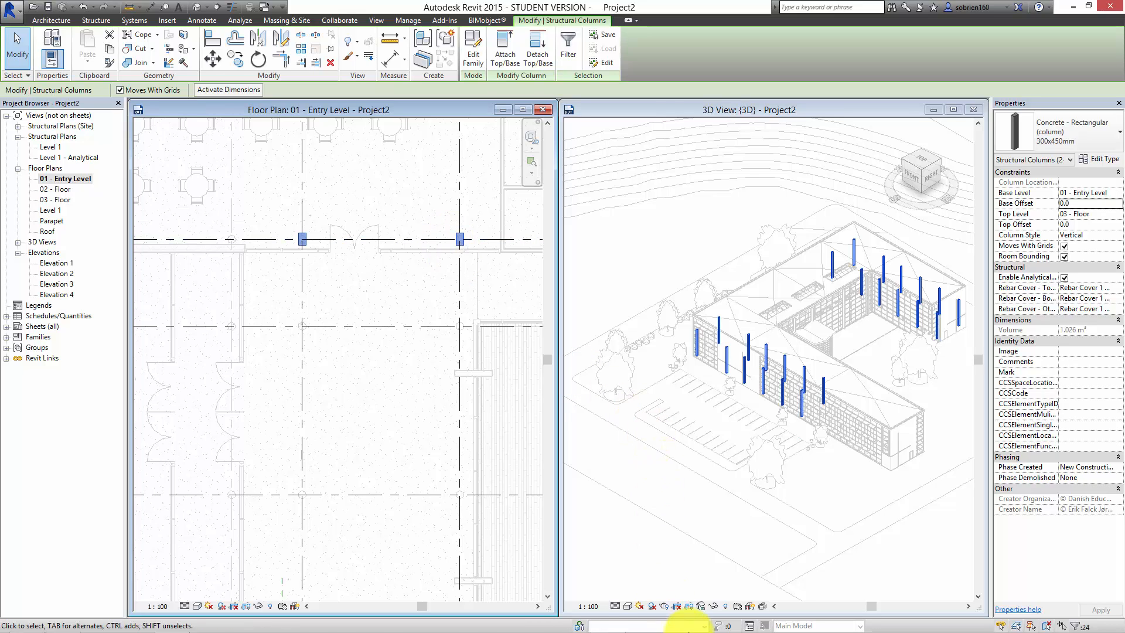
mouse_move(719, 623)
left_click(608, 621)
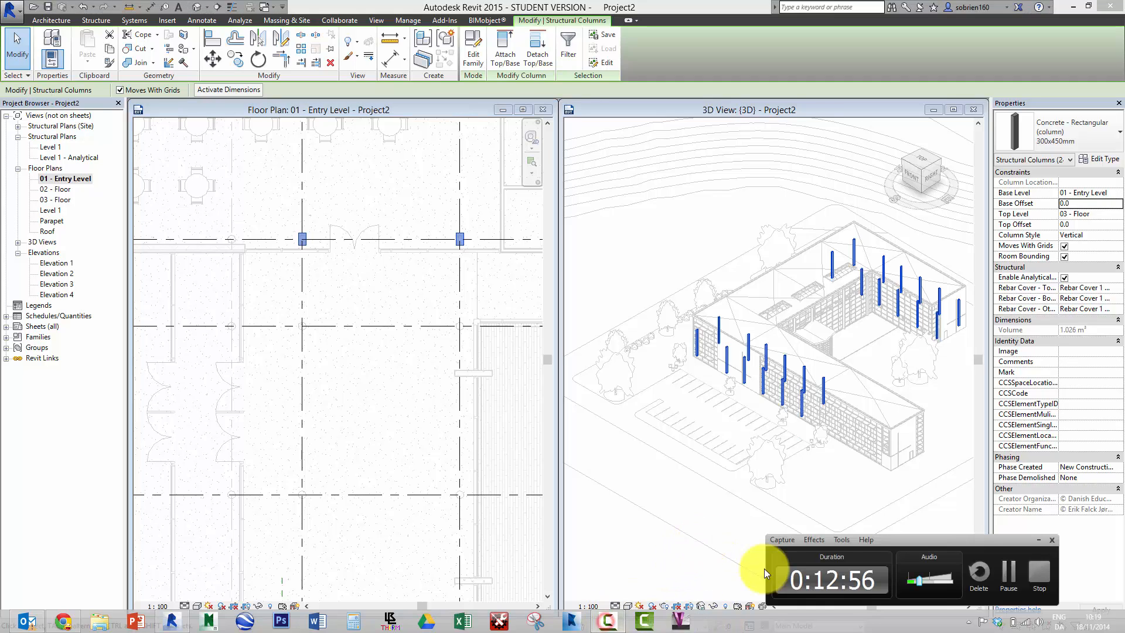
left_click(695, 491)
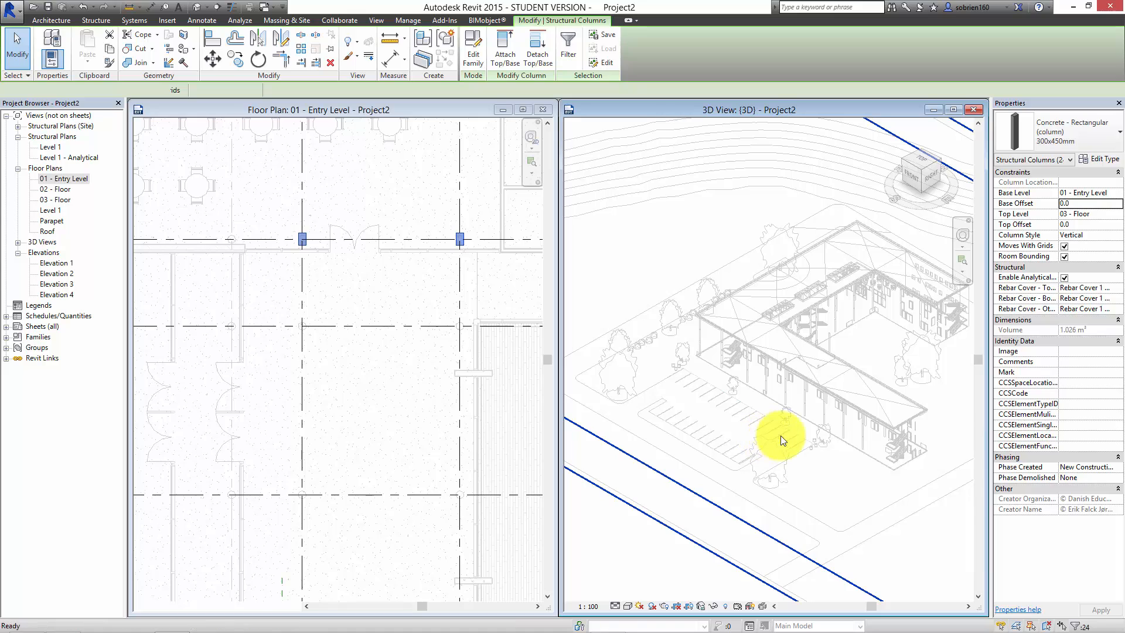
middle_click_drag(846, 374, 861, 376)
scroll(862, 376, "down", 1)
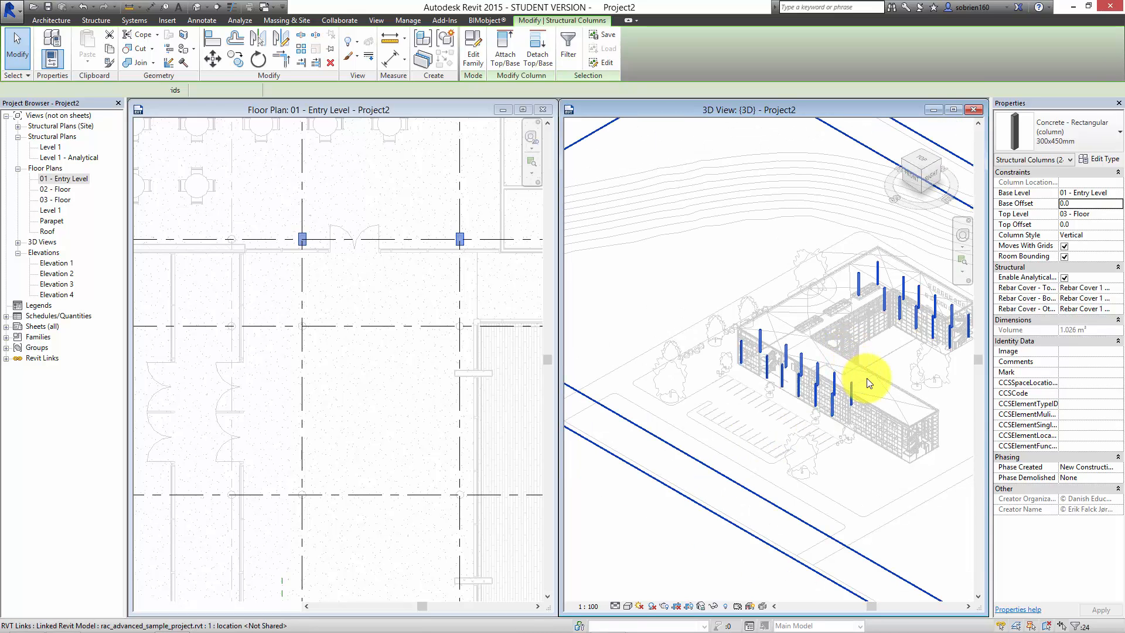
Clear the column selection and inspect the full-height columns along the facade in the 3D view
scroll(903, 360, "up", 4)
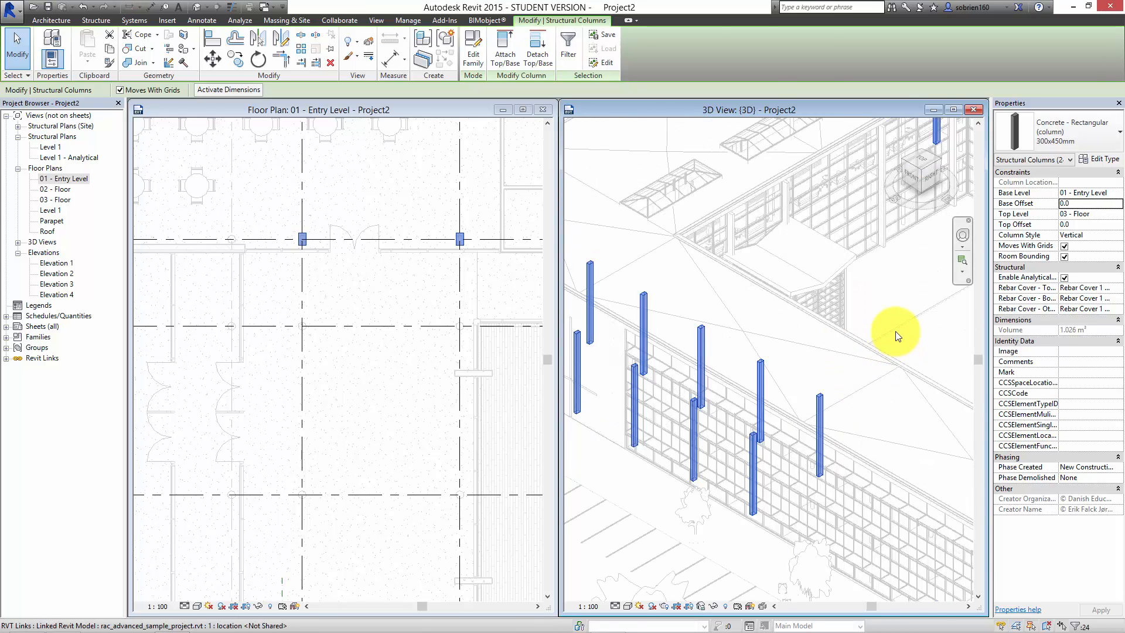
key("Escape")
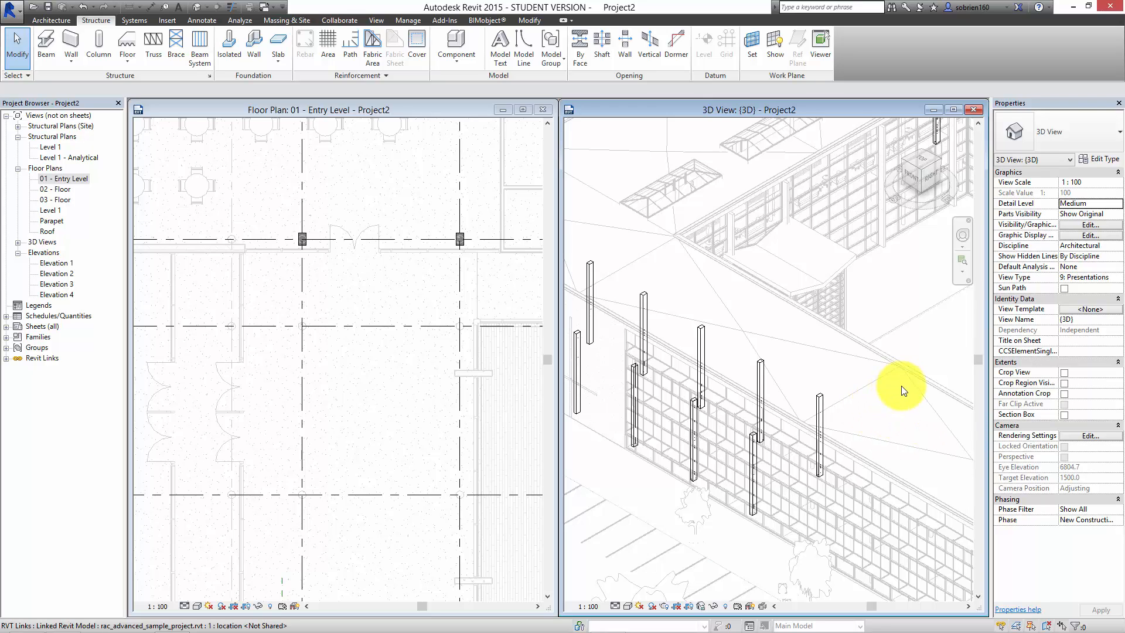
scroll(903, 391, "down", 2)
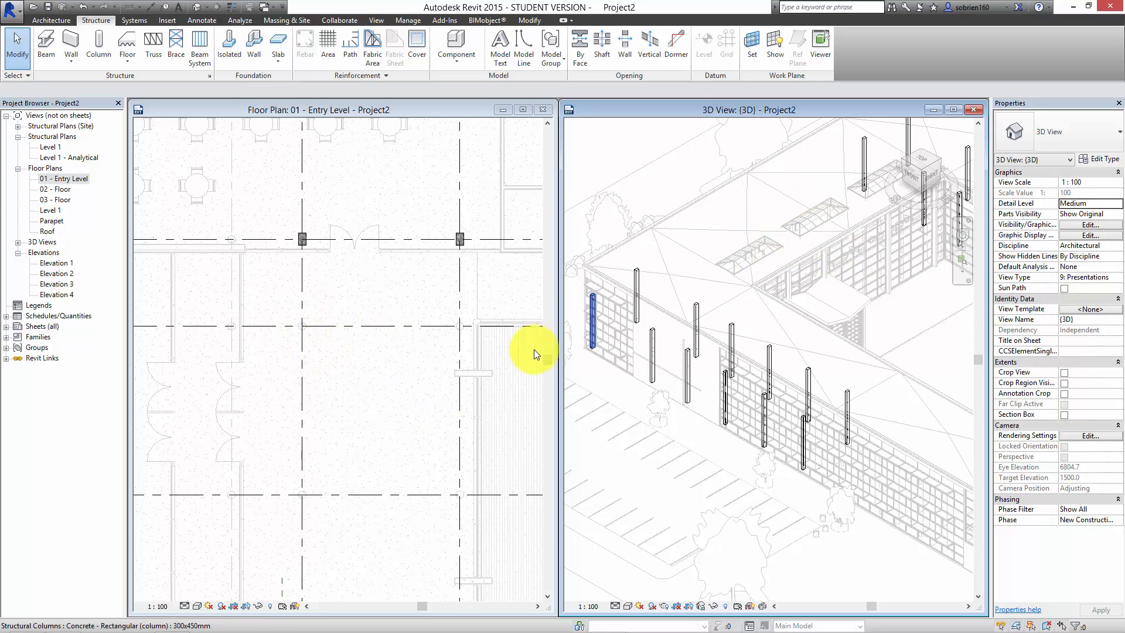
Start placing structural beams in the 01 - Entry Level plan with the Concrete - Rectangular 300x600 framing type
left_click(515, 364)
scroll(513, 374, "down", 1)
scroll(512, 378, "down", 4)
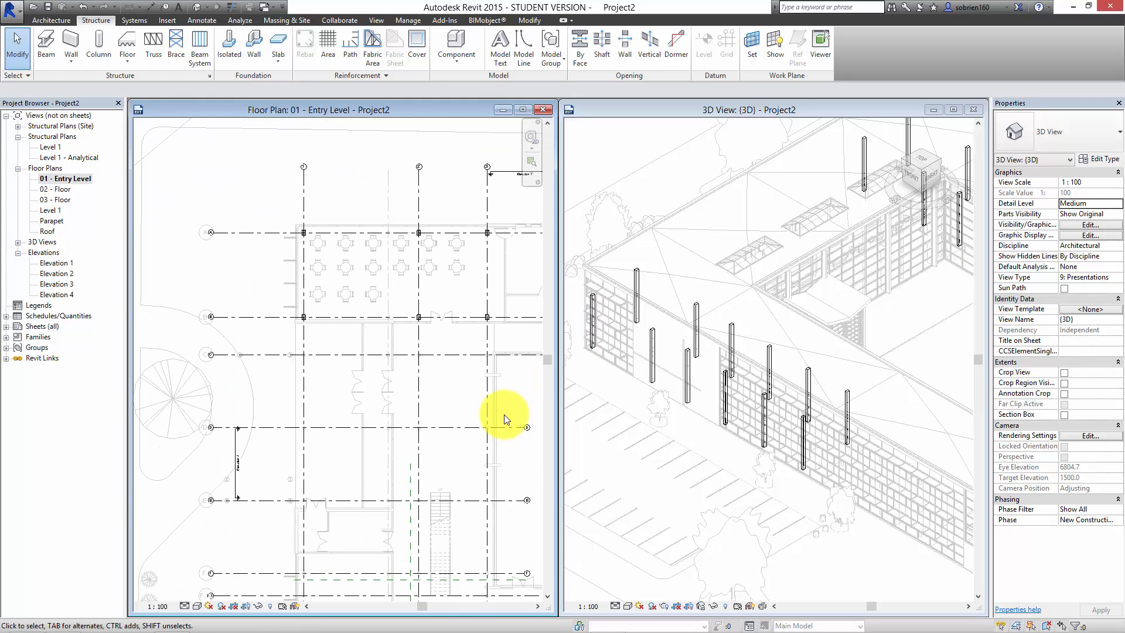
scroll(472, 389, "down", 2)
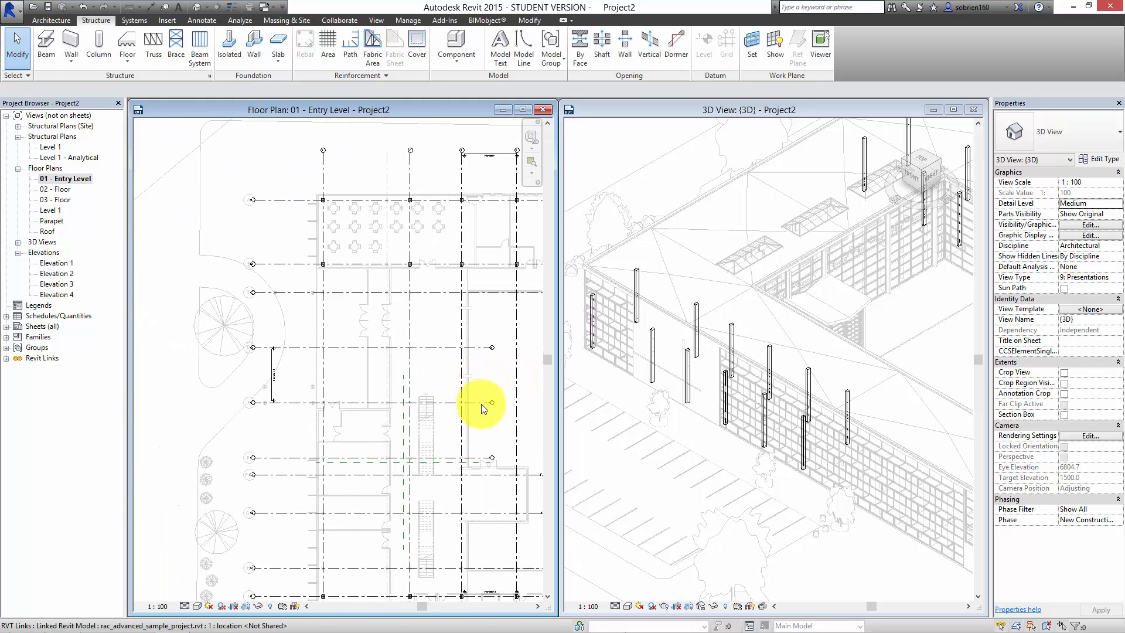
middle_click_drag(486, 405, 372, 359)
scroll(364, 356, "down", 1)
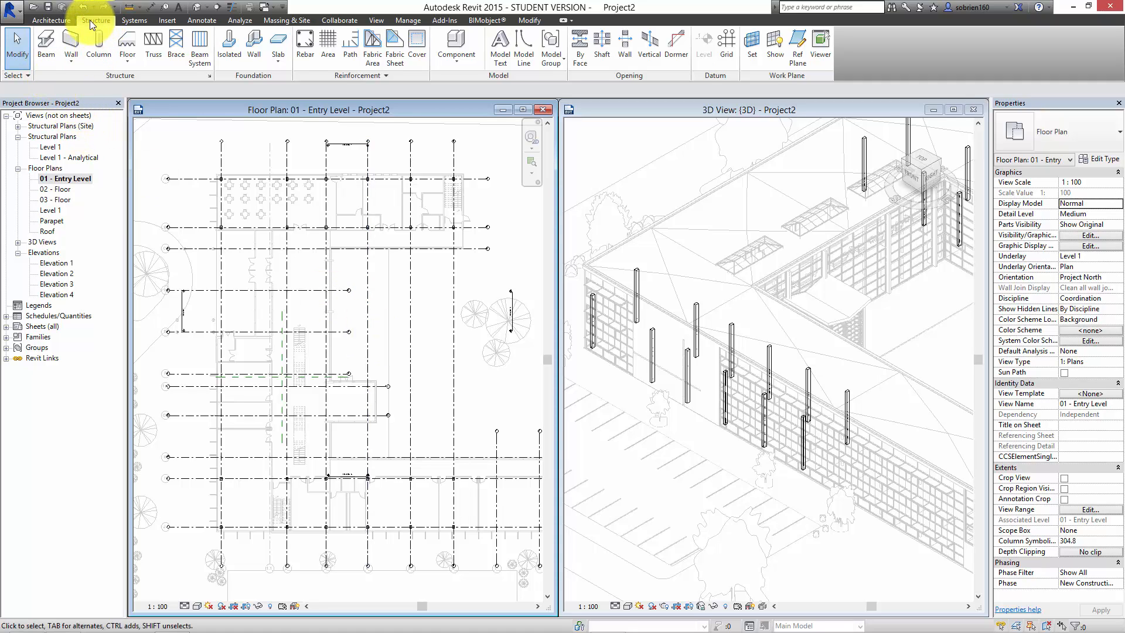
left_click(50, 43)
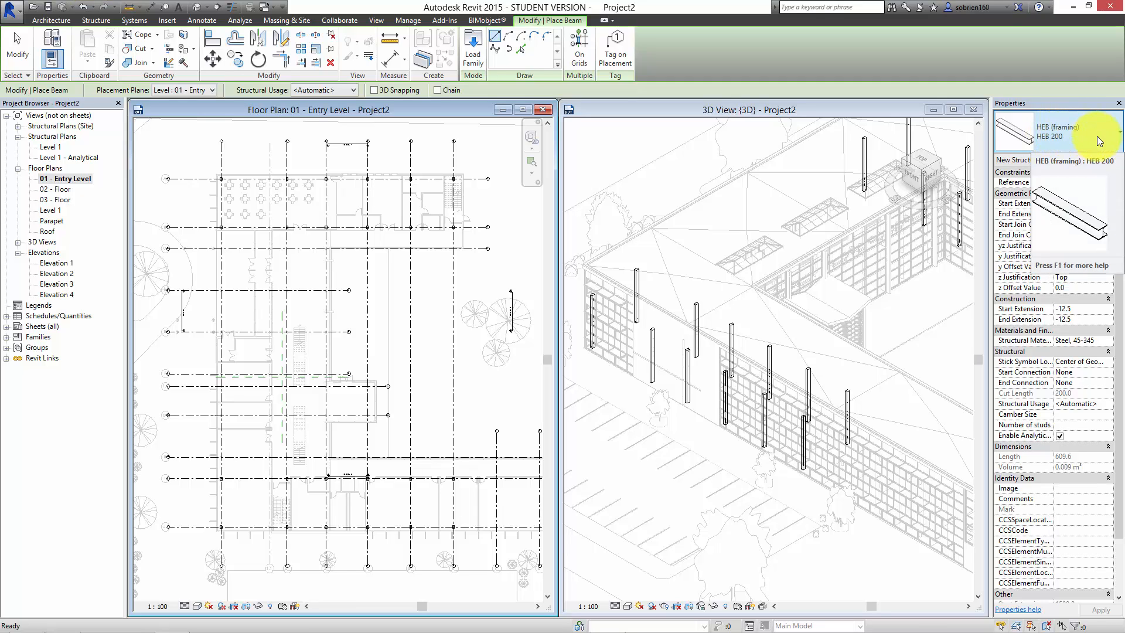
left_click(1116, 138)
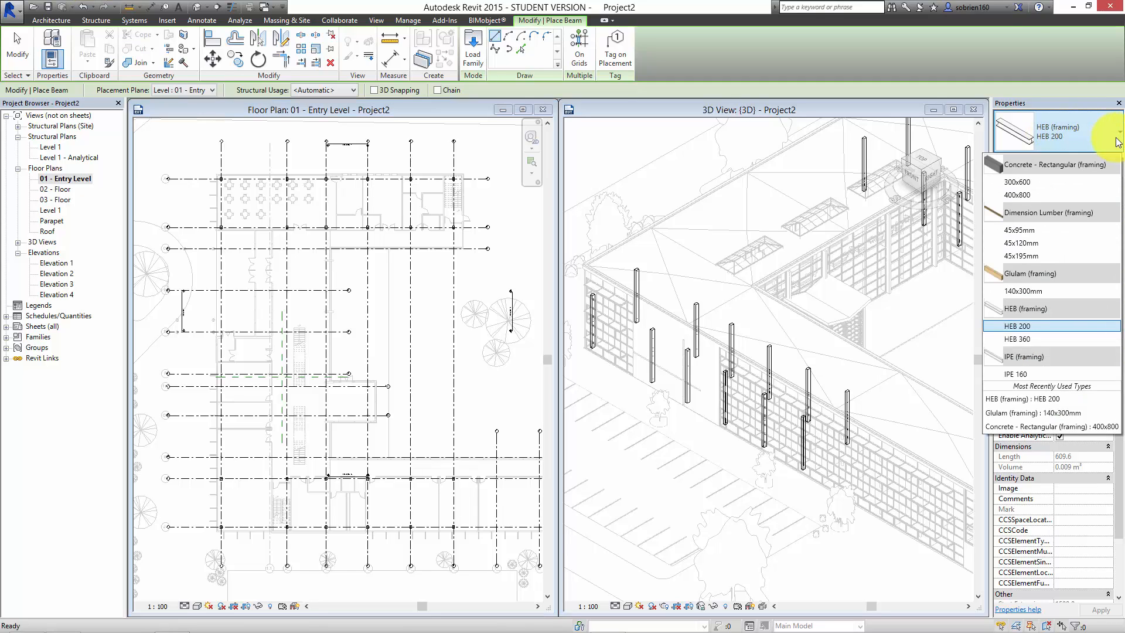
left_click(1057, 182)
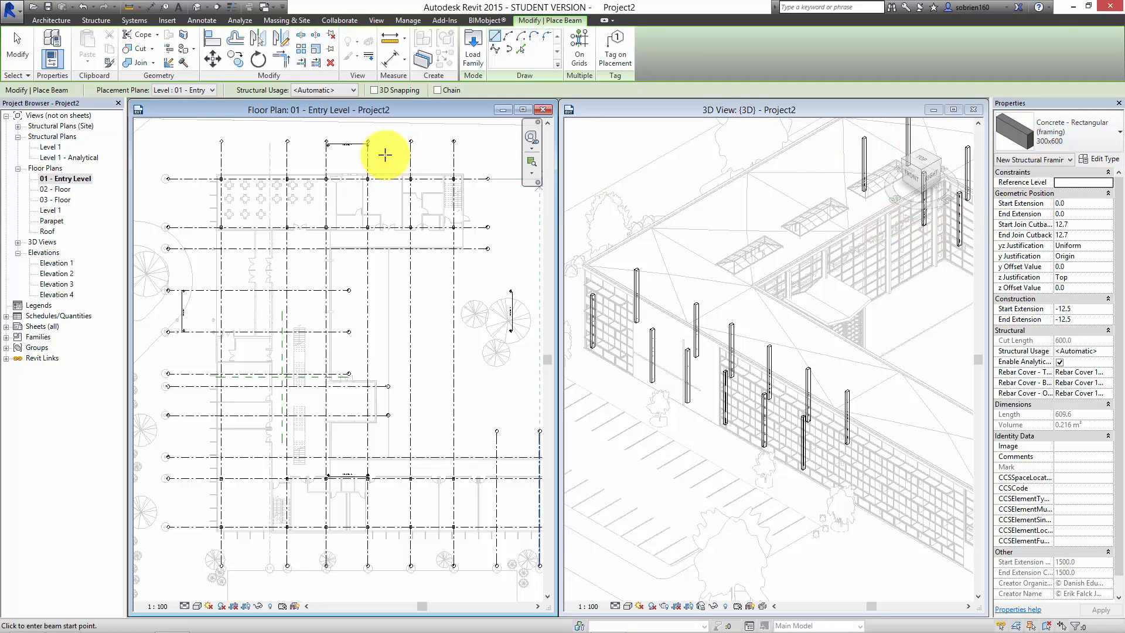
Place beams on grids along all the vertical grid lines and the two horizontal grid lines through each wing's columns, and dismiss the visibility warning
left_click(579, 57)
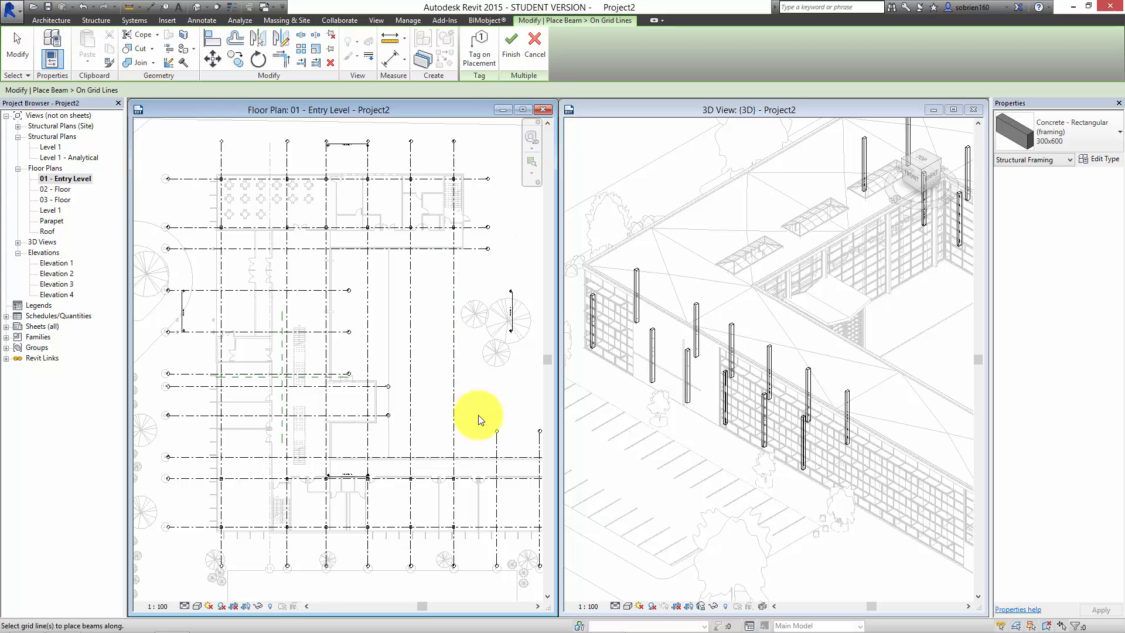
left_click(479, 478)
left_click(496, 494, "ctrl")
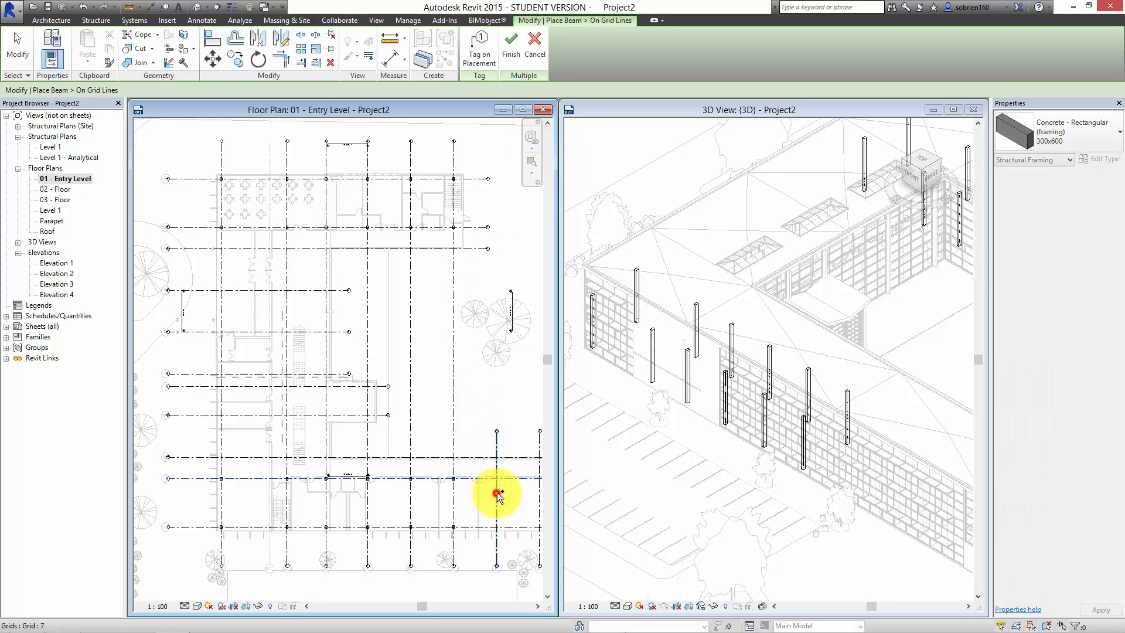
left_click(537, 495, "ctrl")
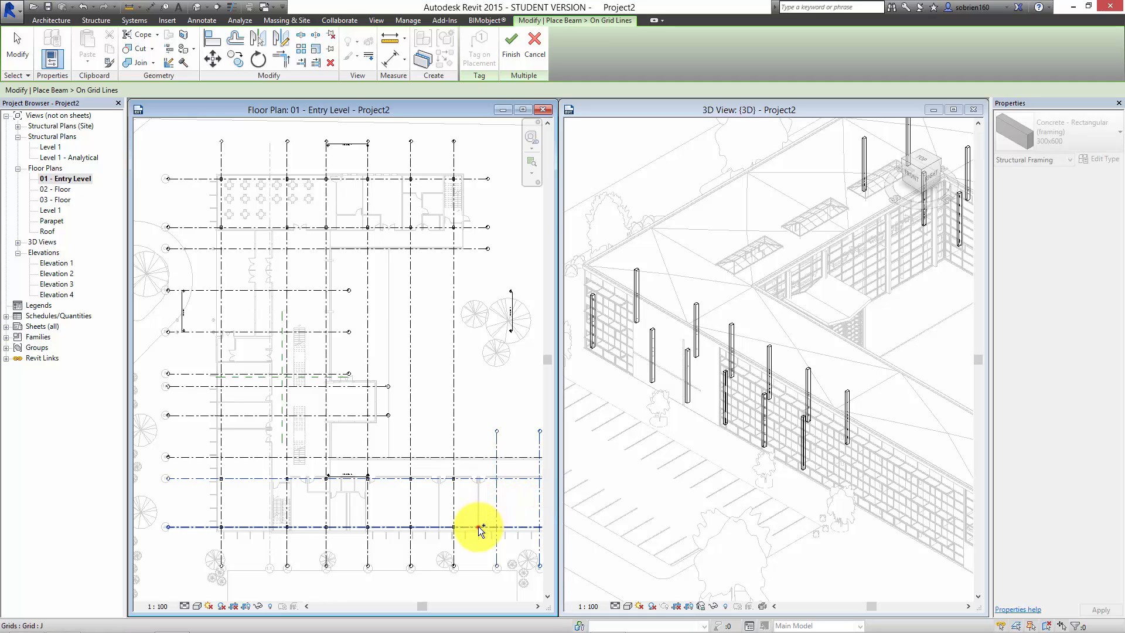
left_click(478, 526, "ctrl")
left_click(221, 498, "ctrl")
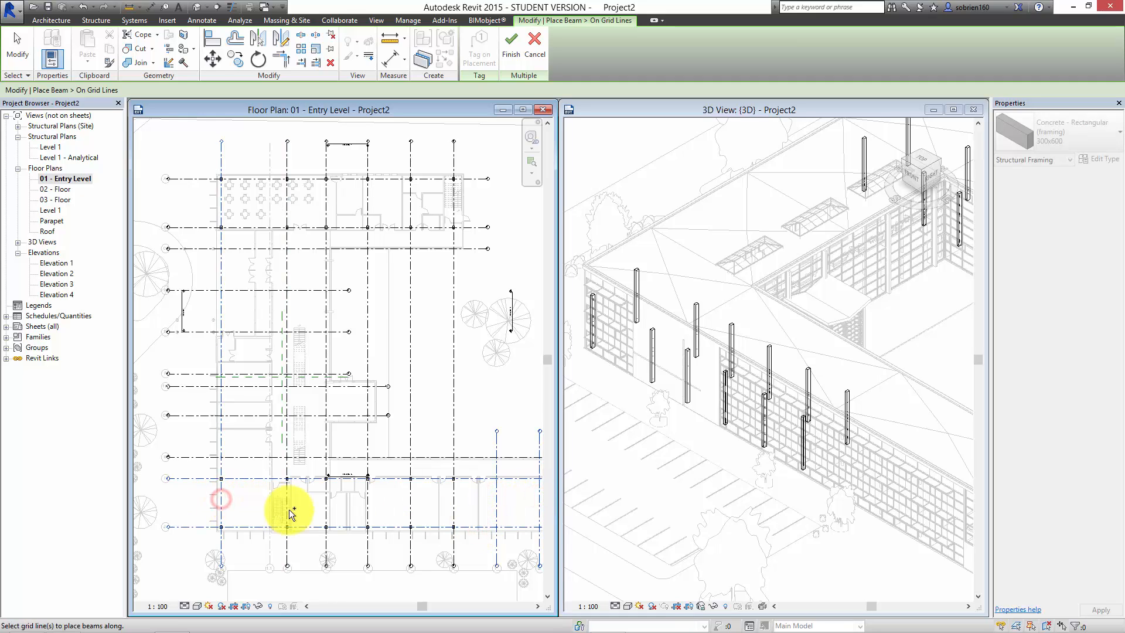
left_click(410, 509, "ctrl")
left_click(368, 508, "ctrl")
left_click(326, 508, "ctrl")
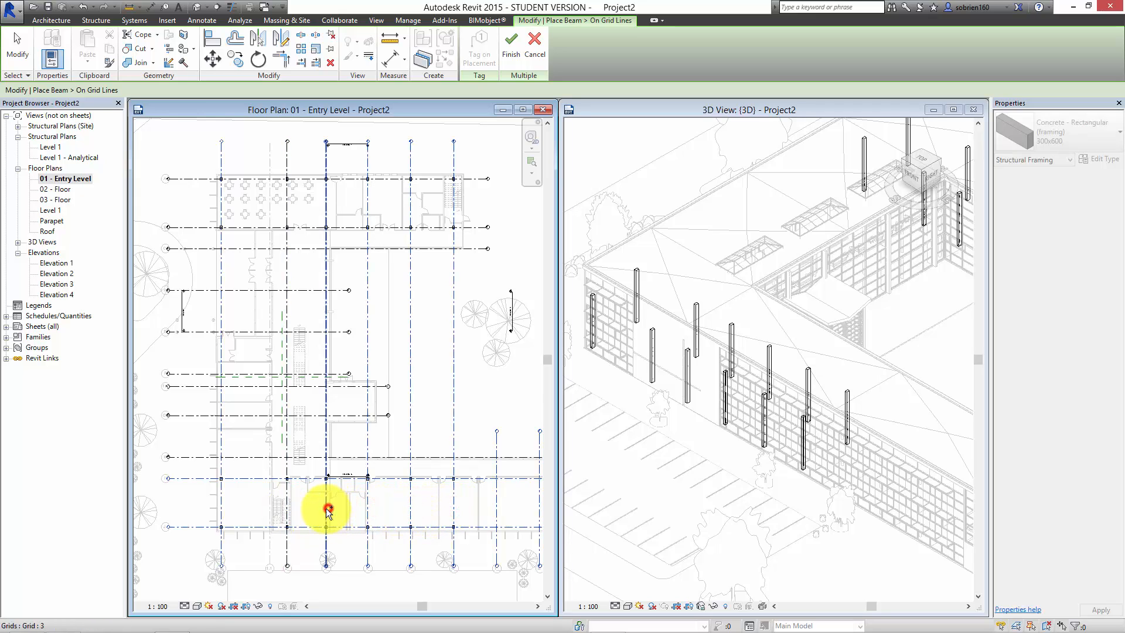
left_click(287, 508, "ctrl")
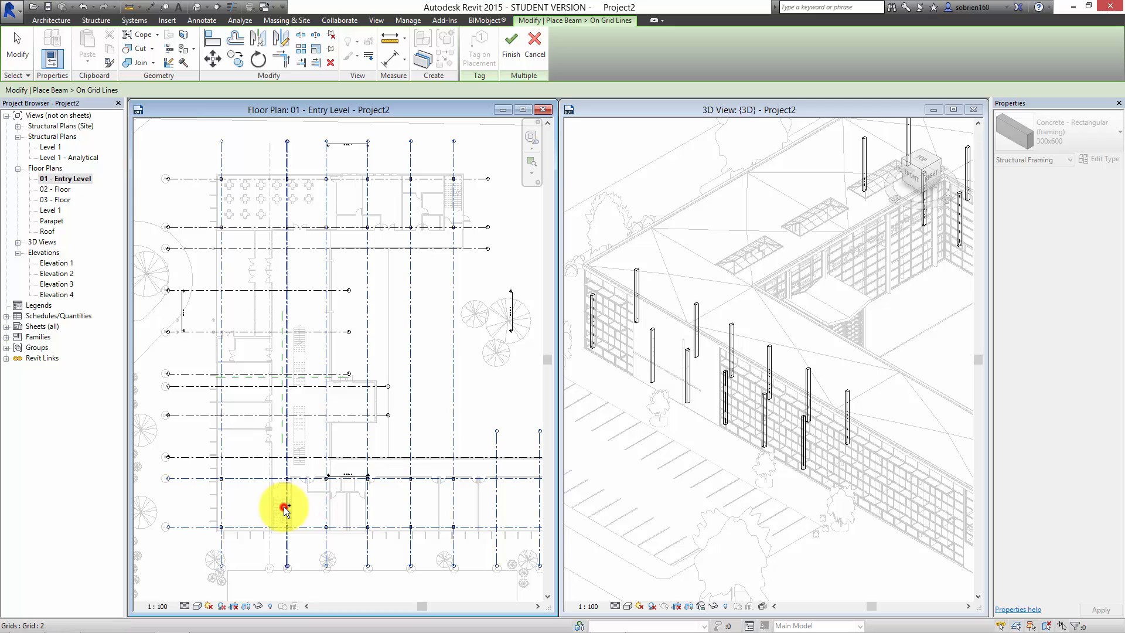
left_click(244, 226, "ctrl")
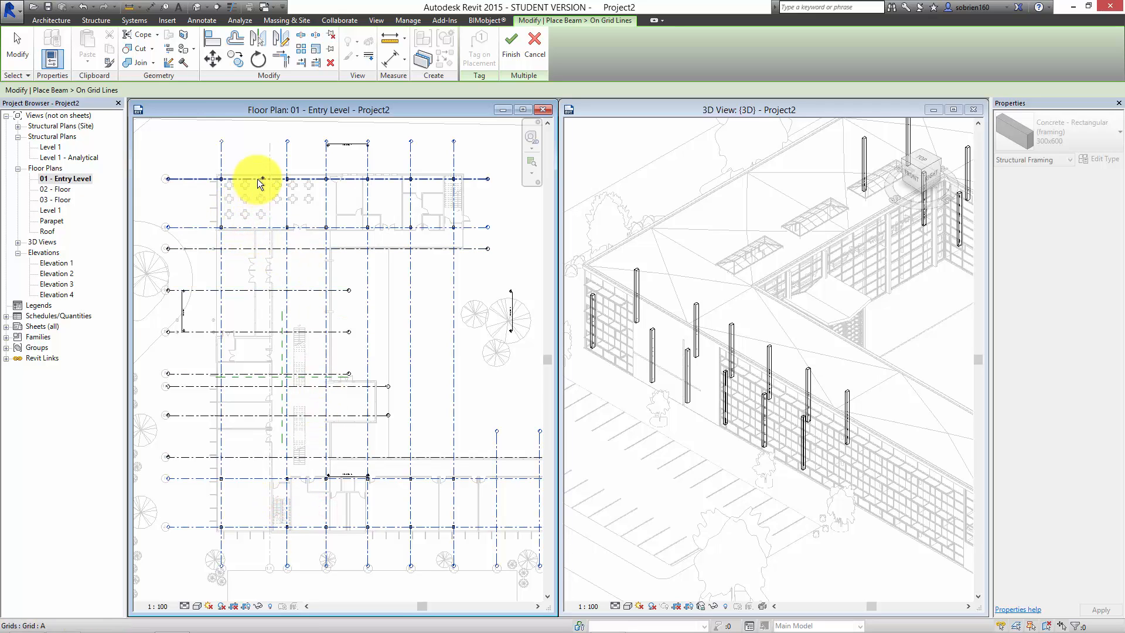
left_click(258, 178, "ctrl")
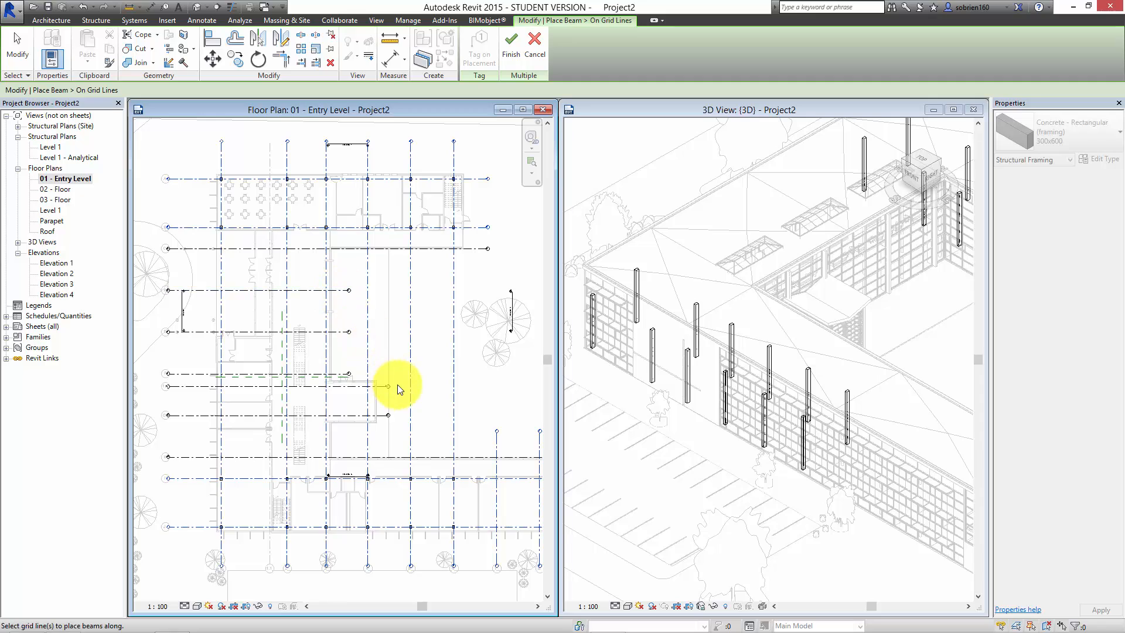
left_click(511, 54)
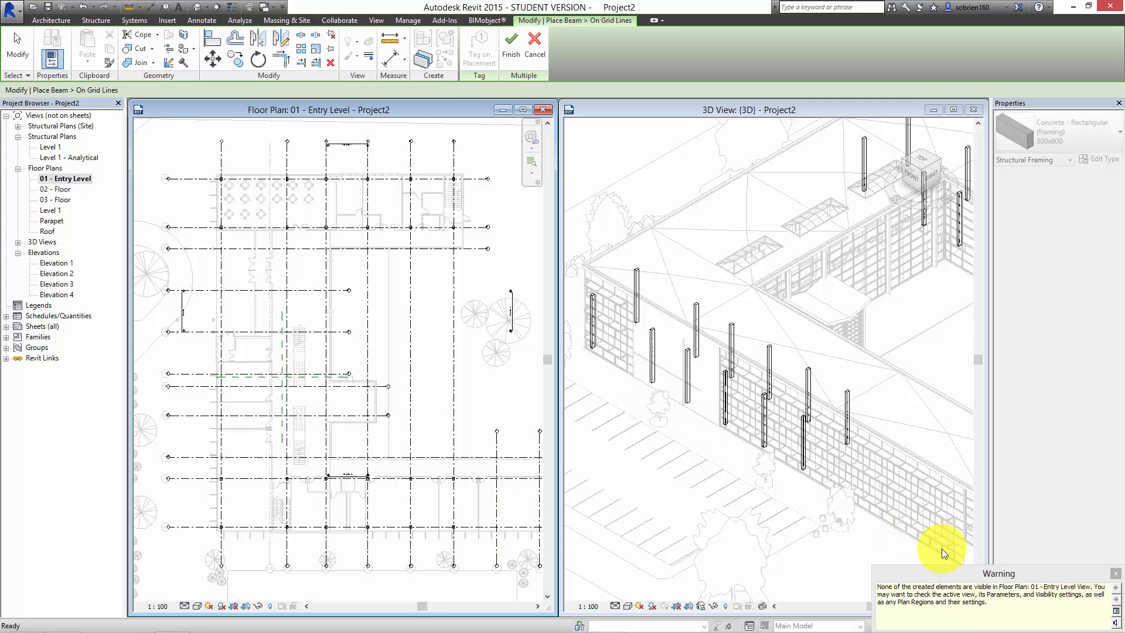
left_click_drag(996, 577, 952, 568)
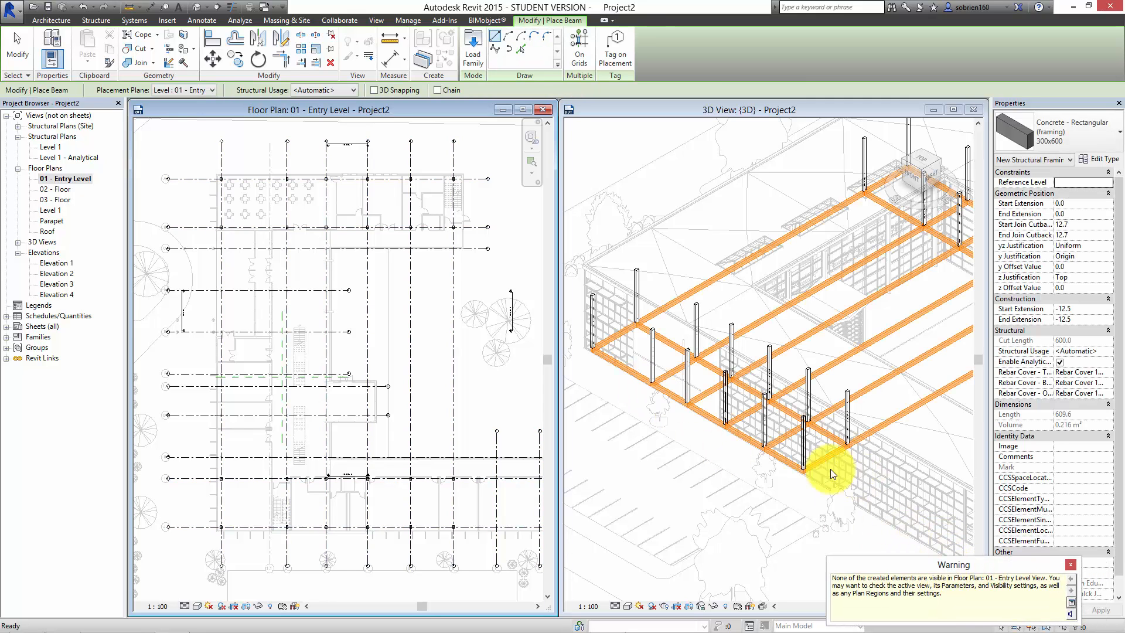
left_click(1070, 564)
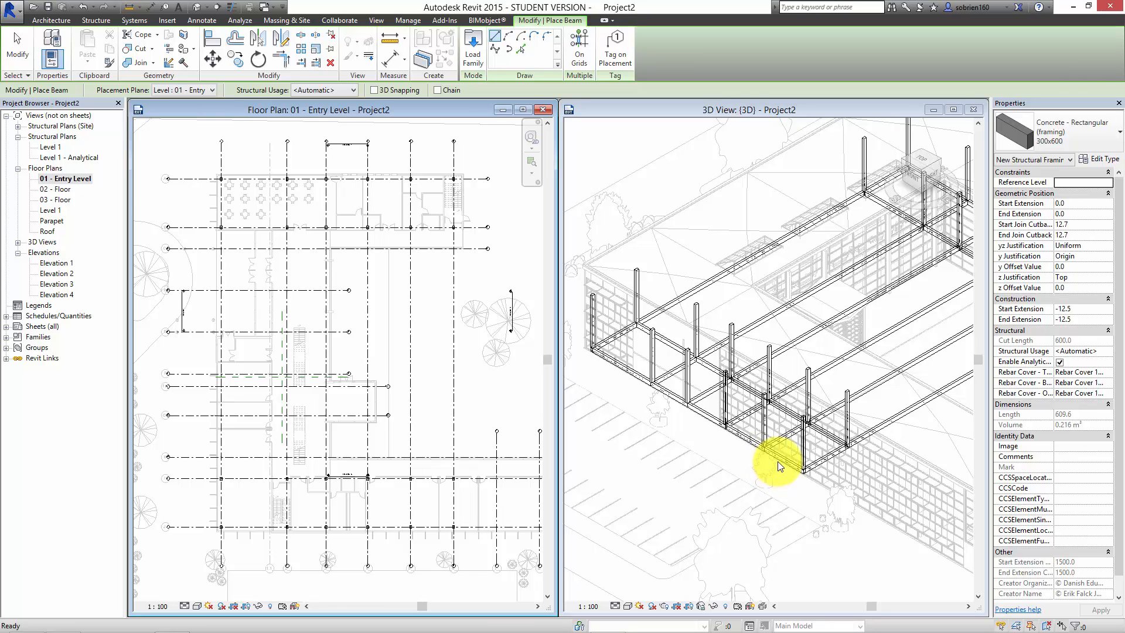
Copy all the 300x600 entry-level beams, paste them aligned to levels 02 - Floor and 03 - Floor, and clear the selection
left_click(730, 450)
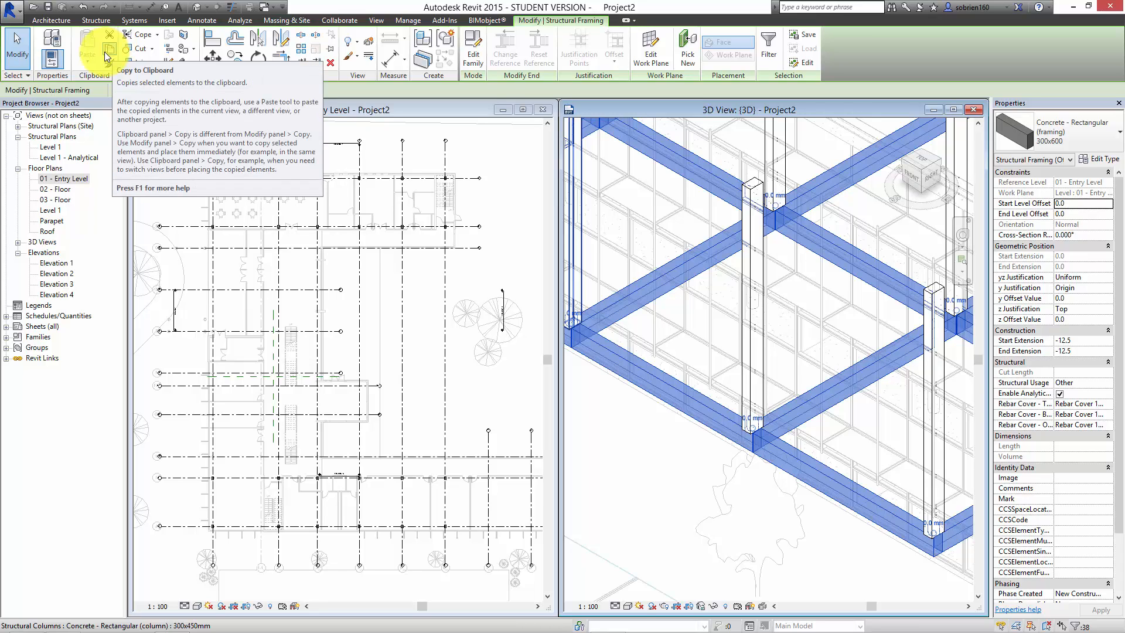
left_click(107, 51)
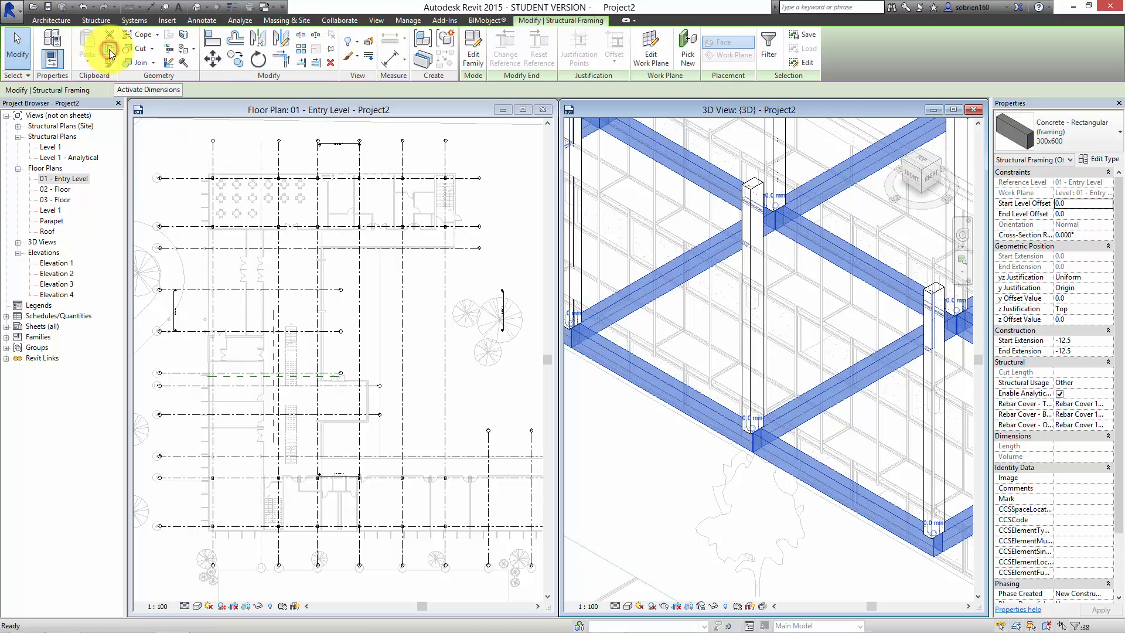
left_click(89, 67)
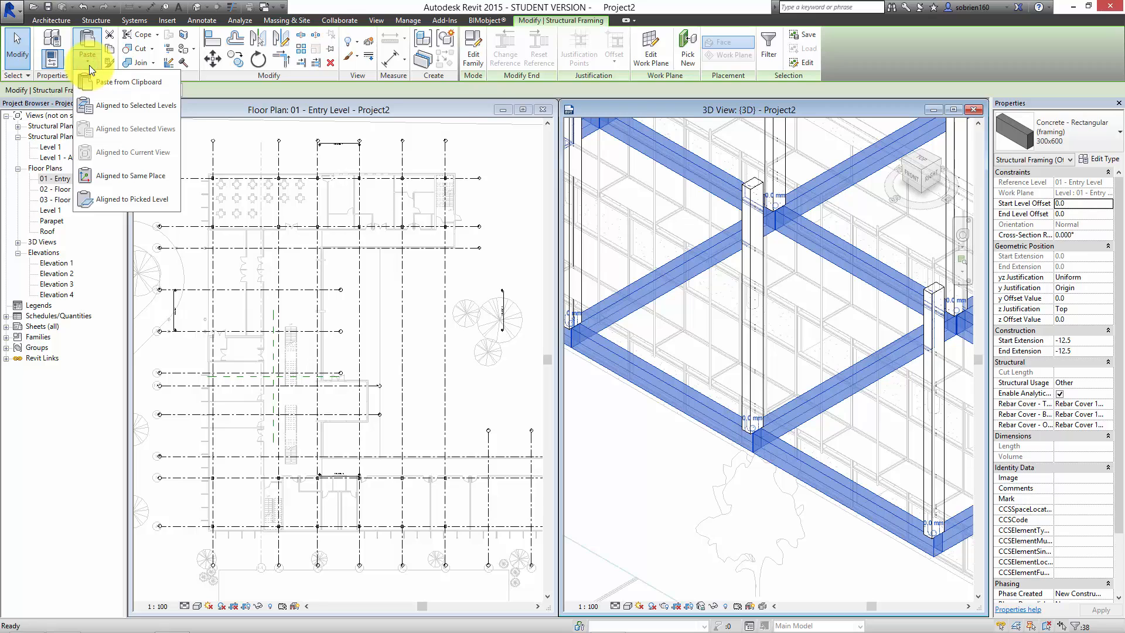
left_click(101, 105)
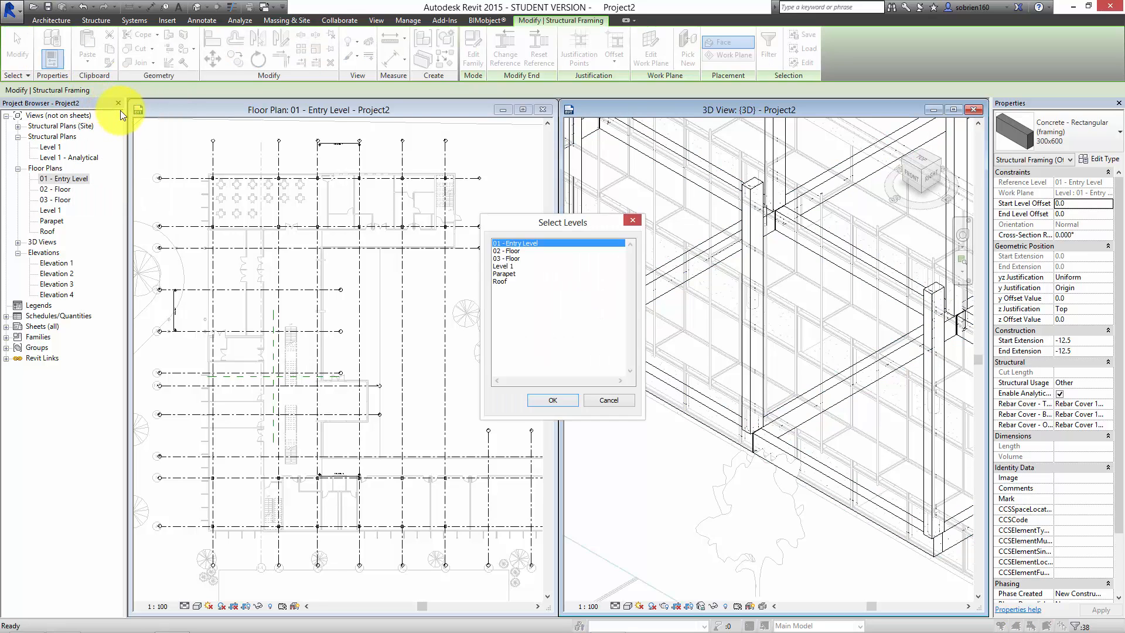
left_click(517, 250)
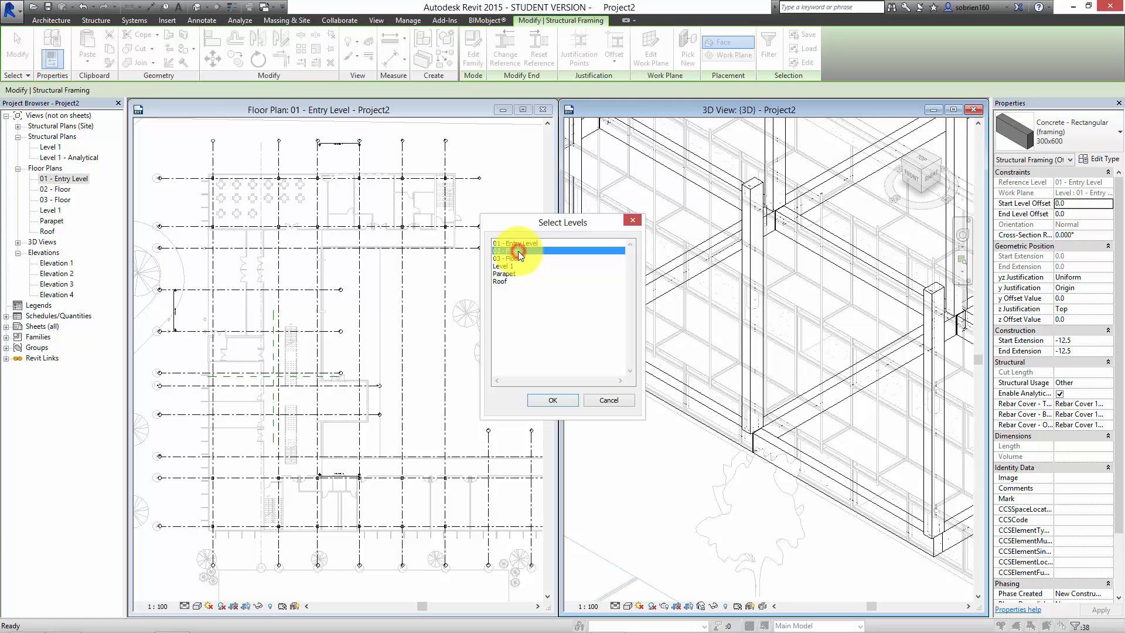
left_click(521, 259, "ctrl")
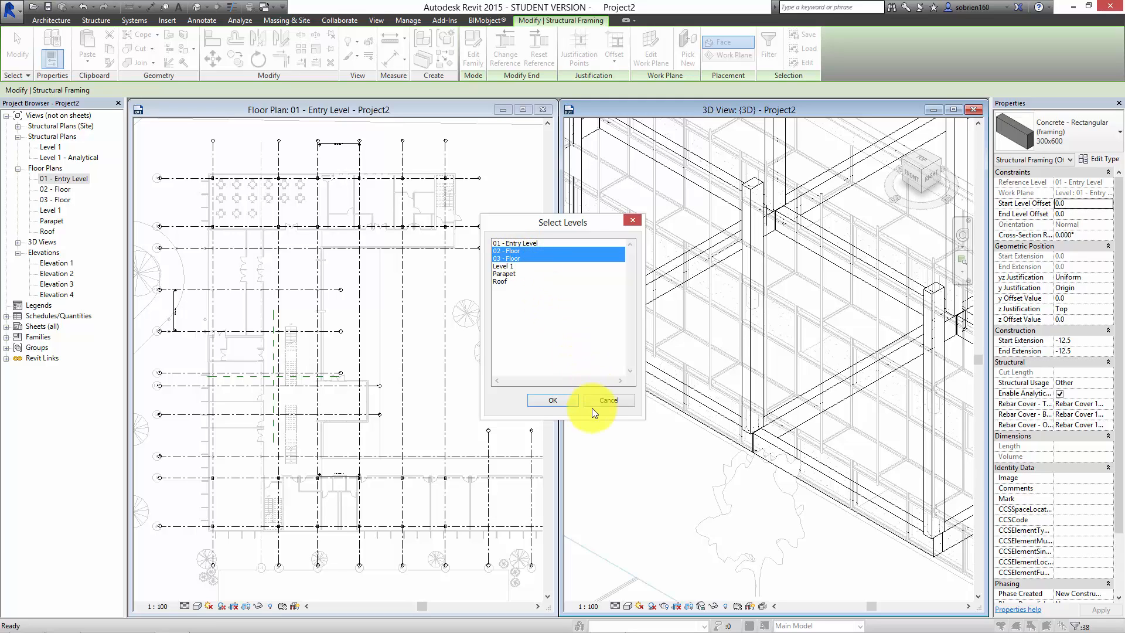
left_click(564, 402)
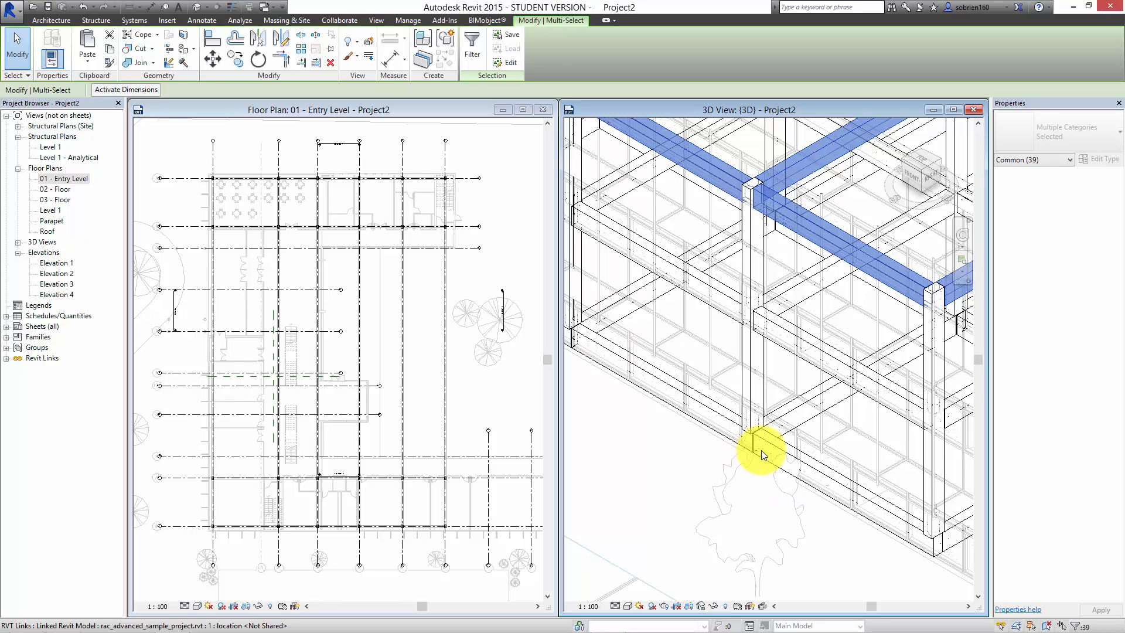
left_click(723, 492)
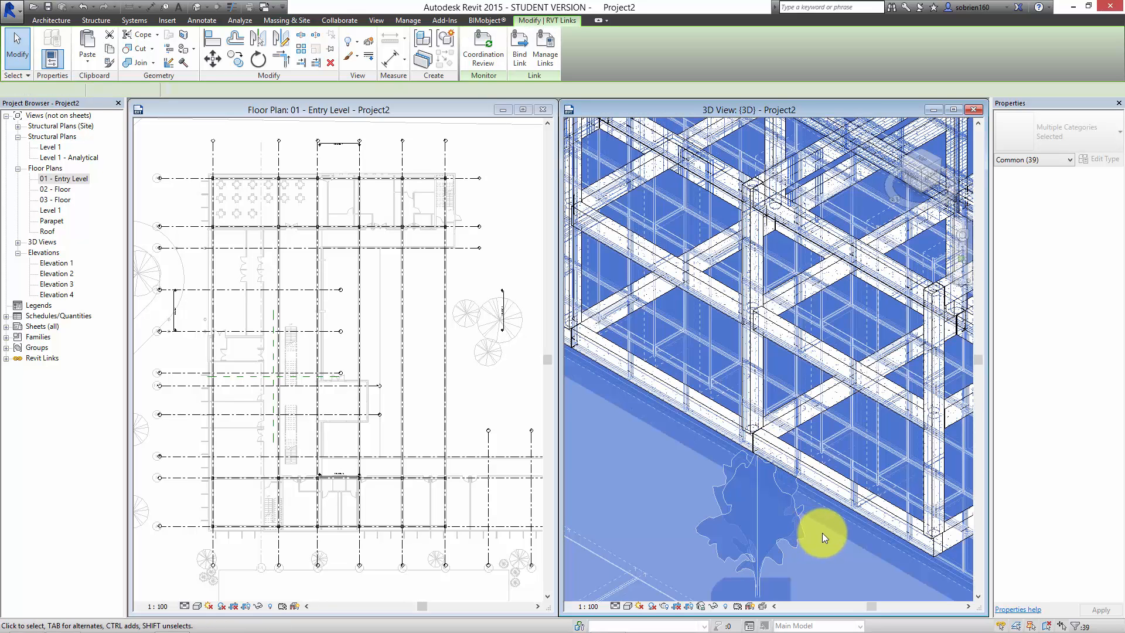
left_click(669, 498)
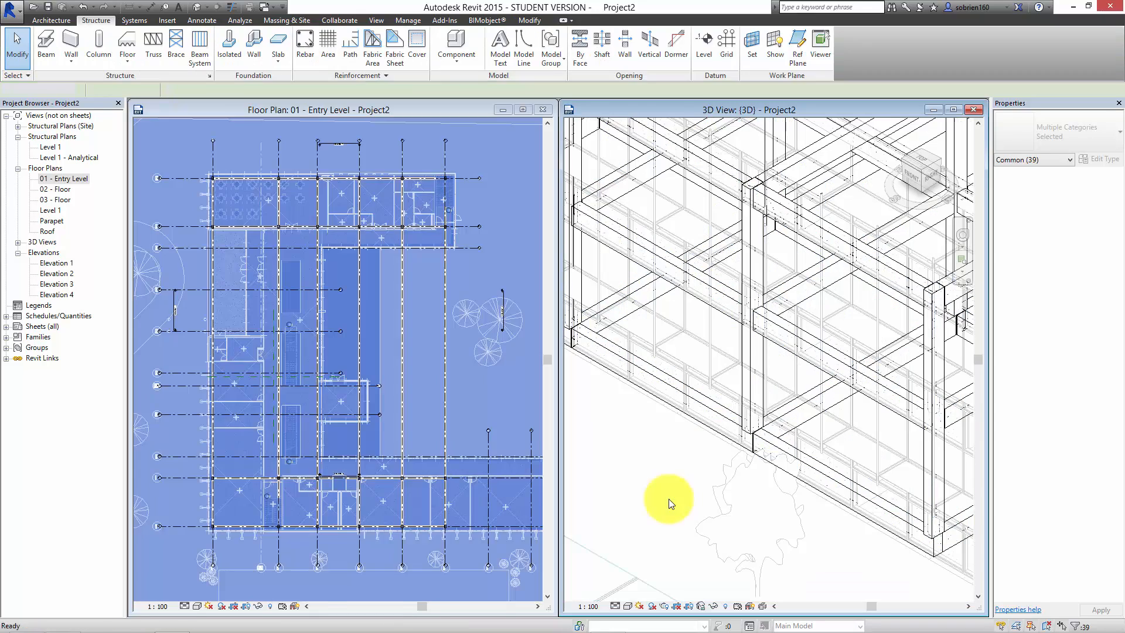
Delete the beams that span the open courtyard between the two wings in the 3D view, keeping those over the long side bays
scroll(725, 469, "down", 4)
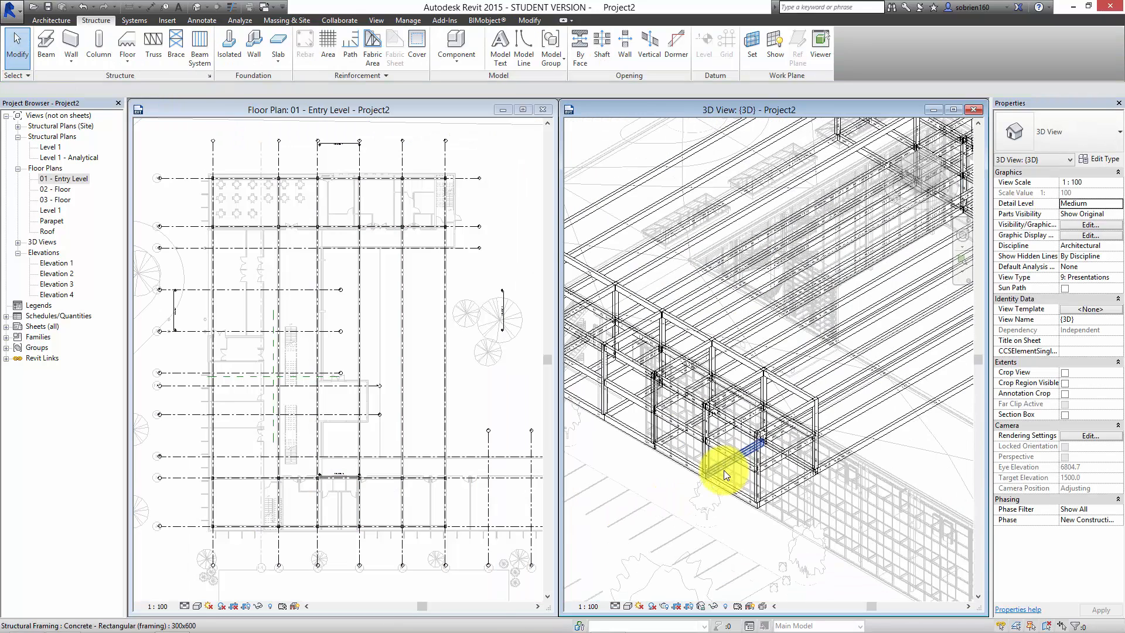
scroll(723, 467, "down", 4)
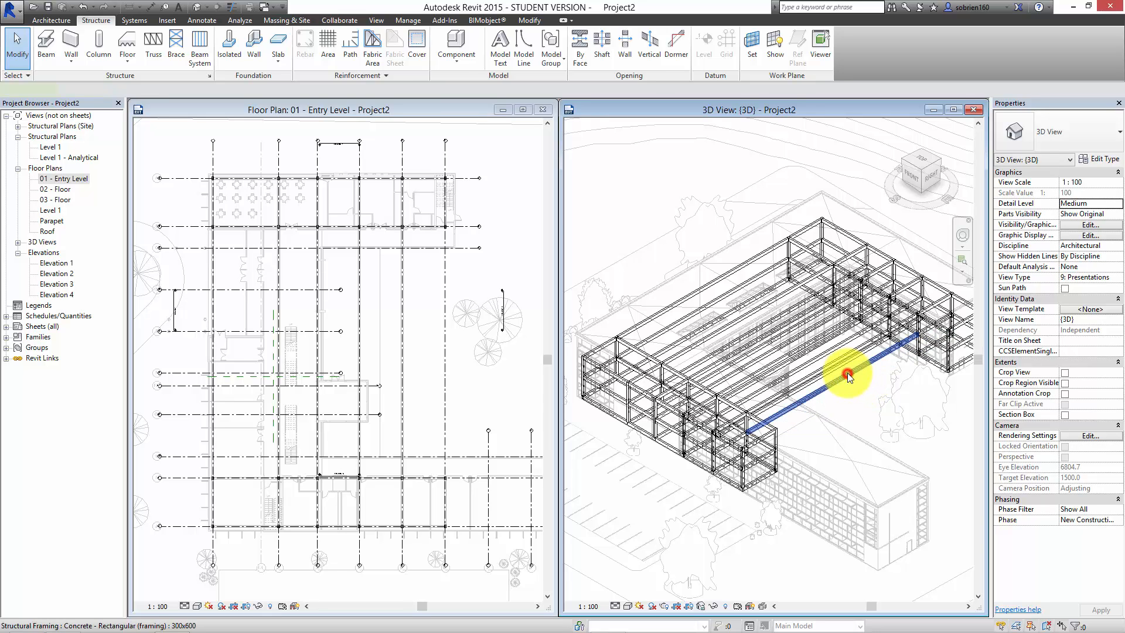
left_click(847, 372)
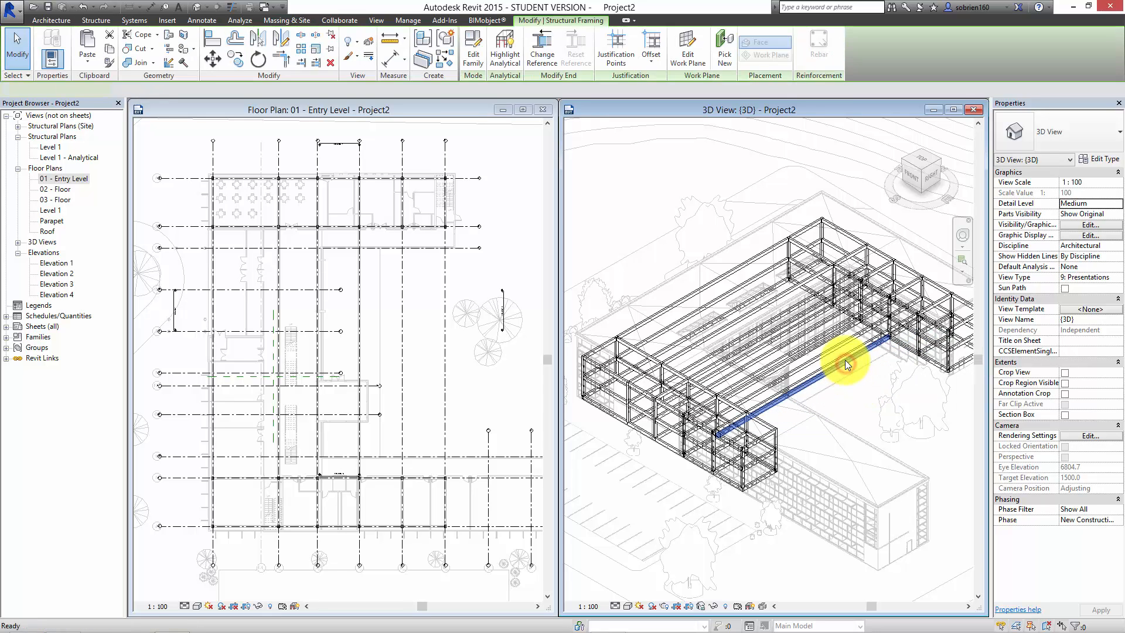
key("Escape")
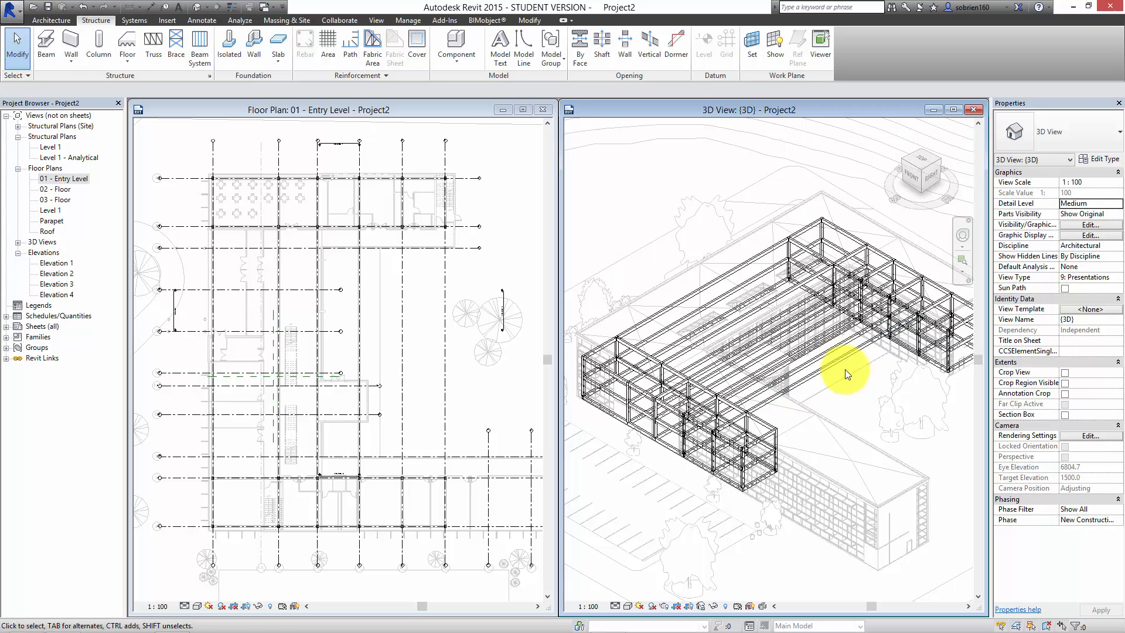
left_click(836, 354)
key("Escape")
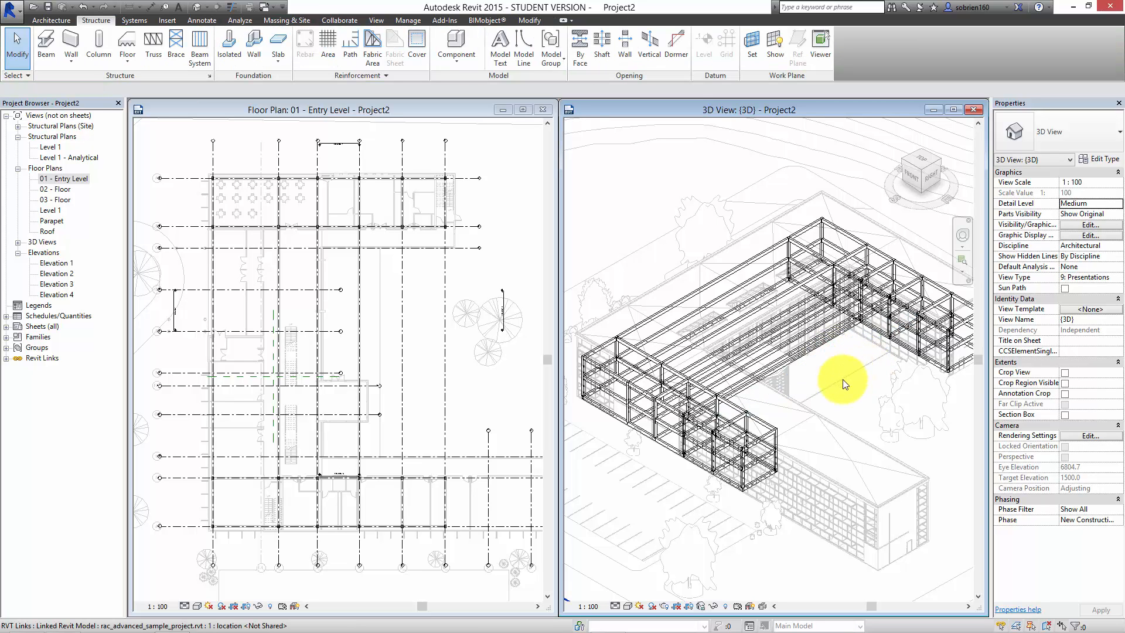
middle_click_drag(821, 393, 816, 444, "shift")
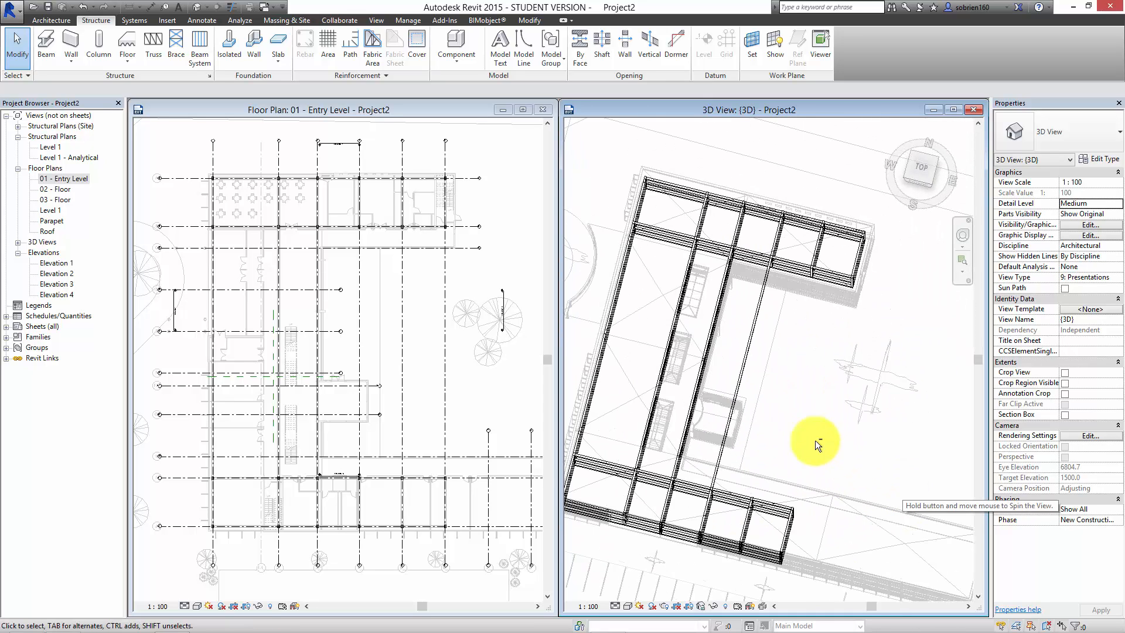
left_click(740, 378)
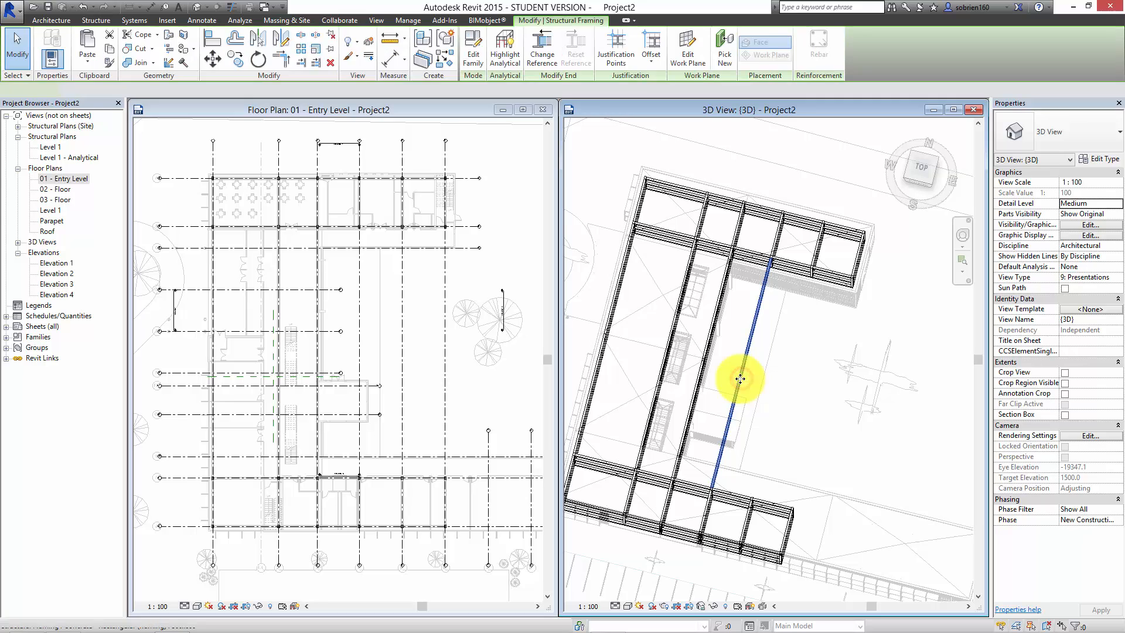
key("Delete")
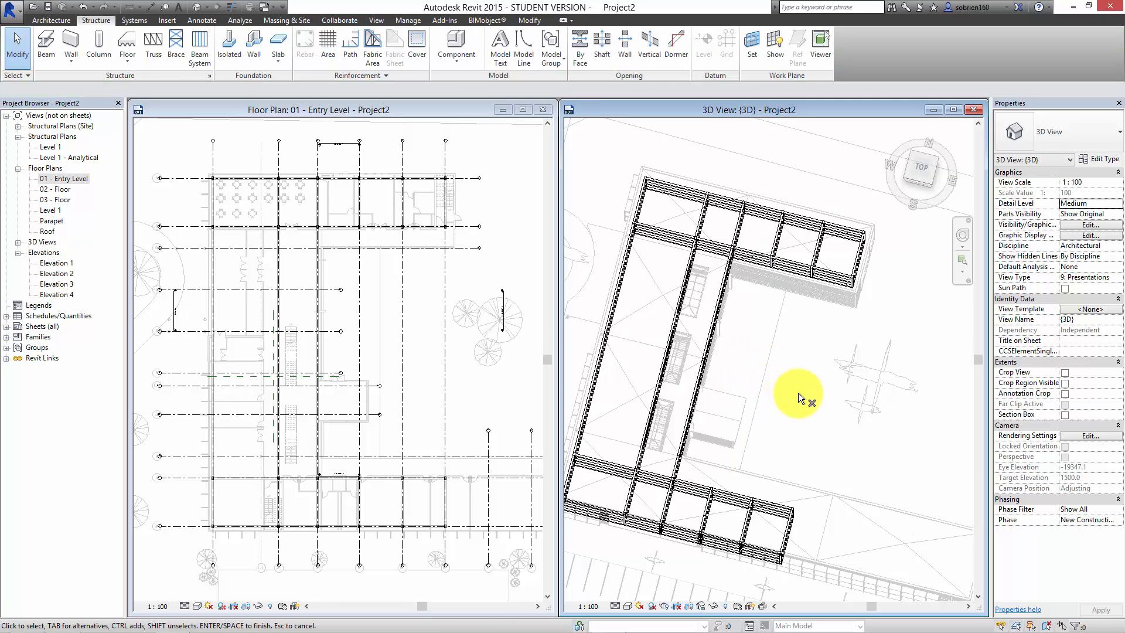
middle_click_drag(745, 369, 844, 390, "shift")
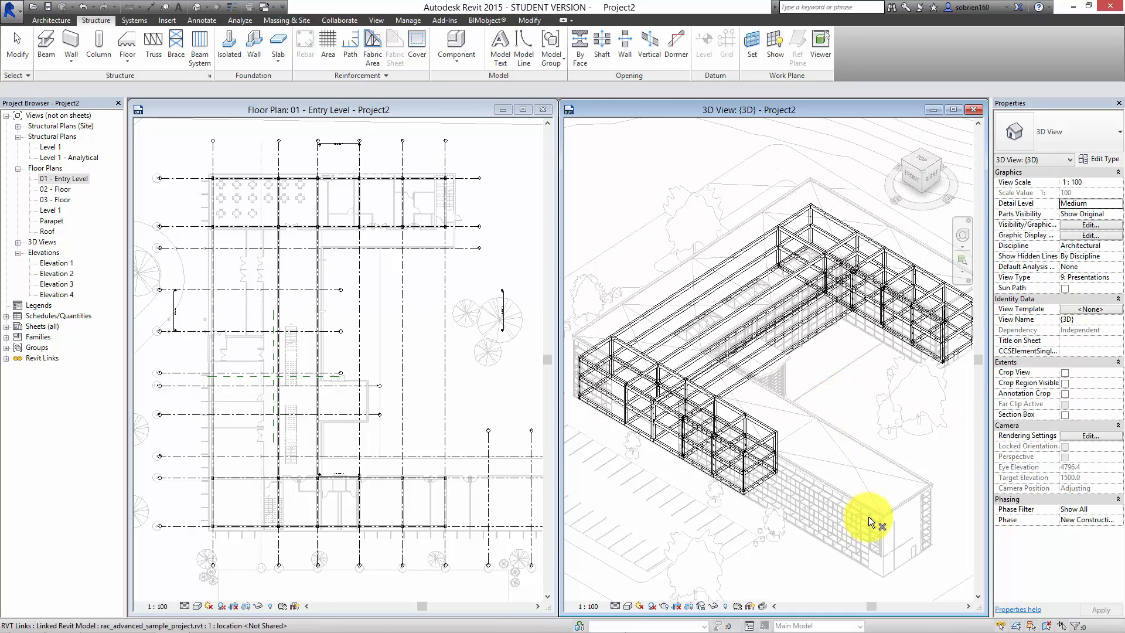
mouse_move(731, 631)
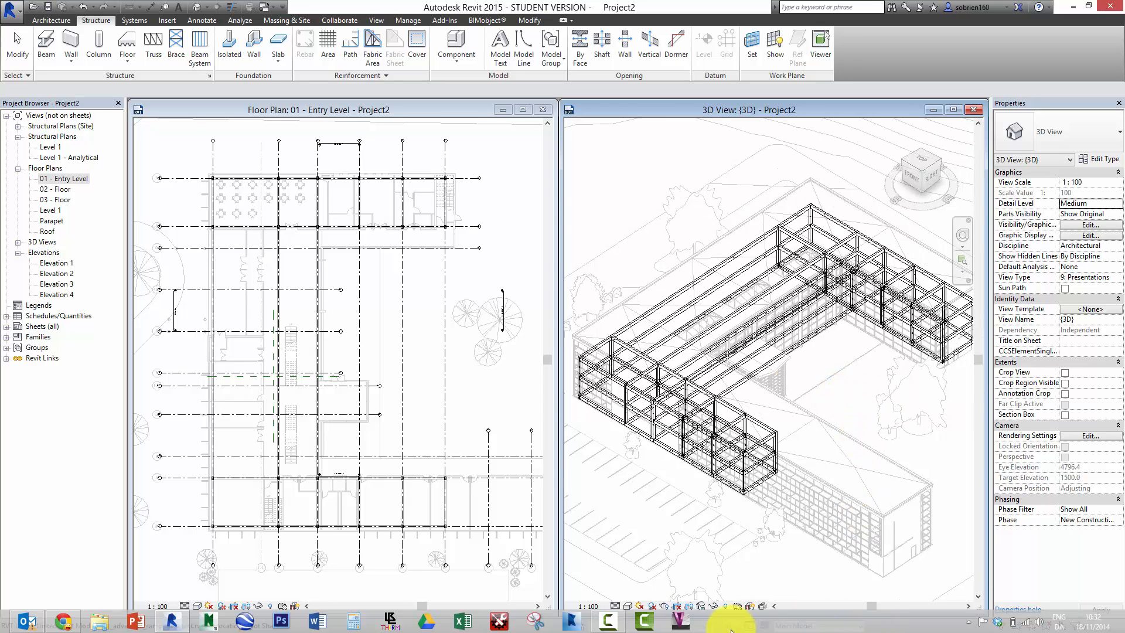
left_click(608, 616)
left_click(1014, 579)
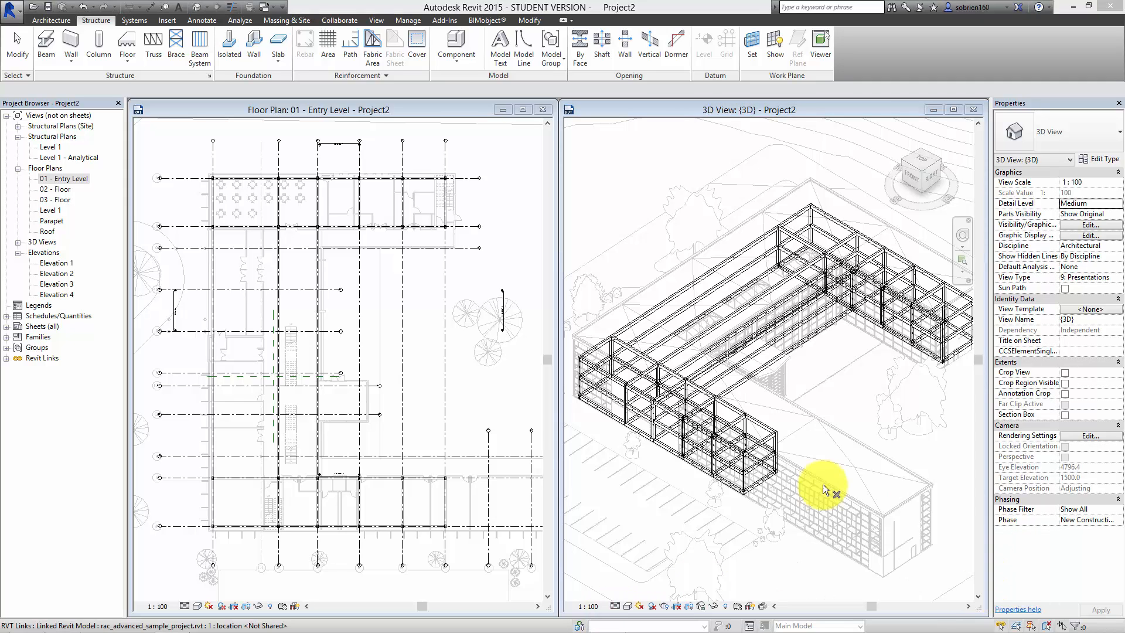
left_click(835, 396)
key("Escape")
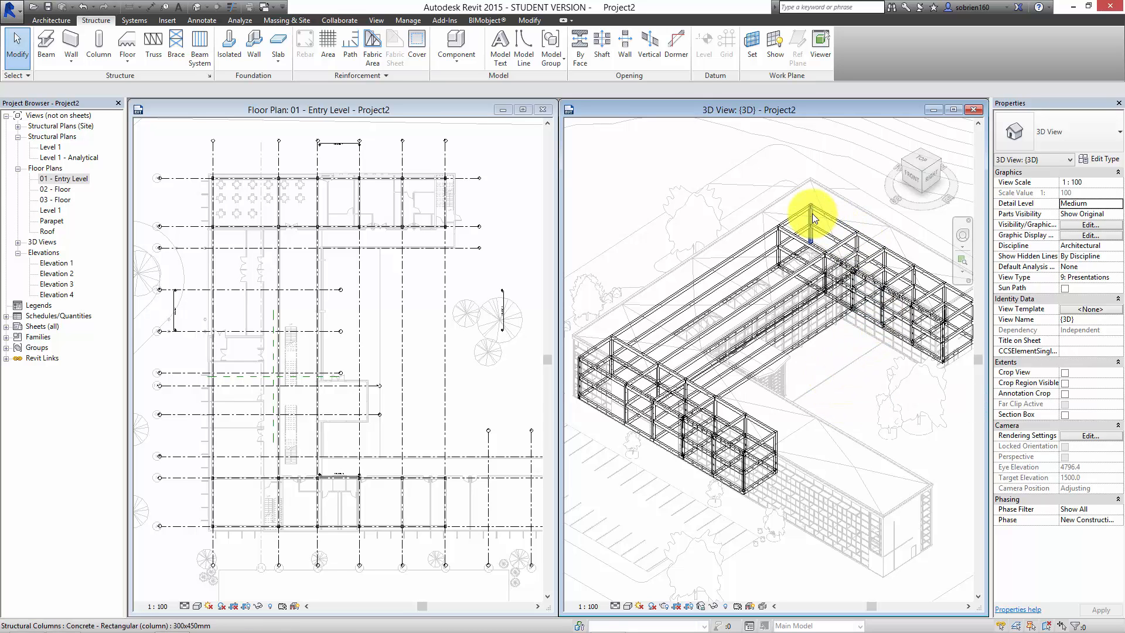
Inspect the beam and column connections at the far wing's corner and along the long outer beams in the 3D view
scroll(830, 209, "up", 3)
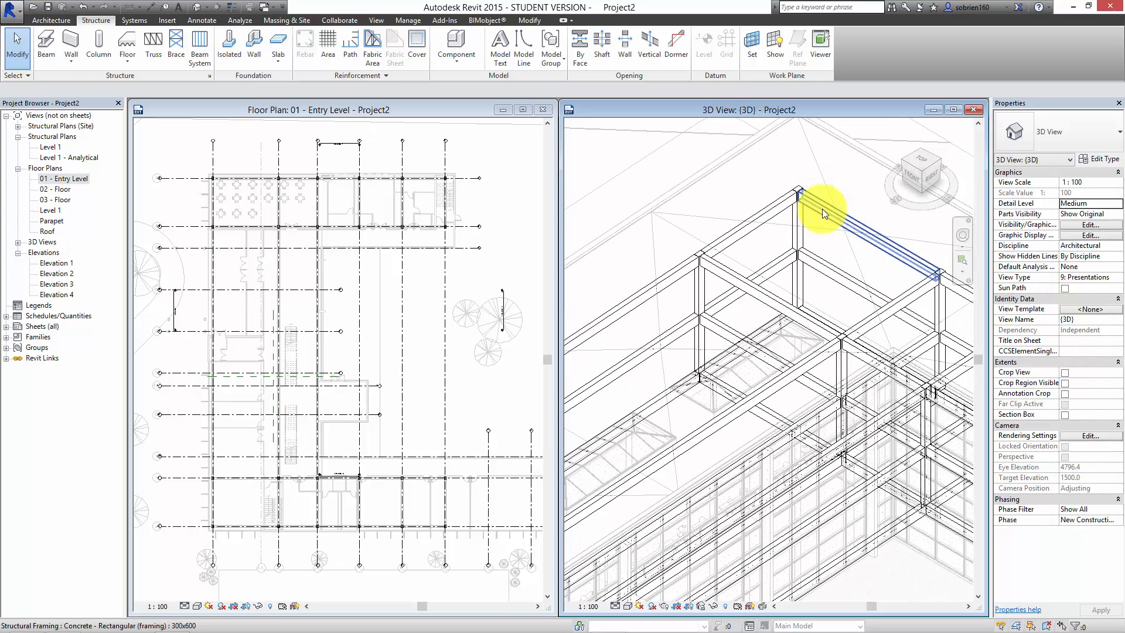
scroll(814, 213, "up", 2)
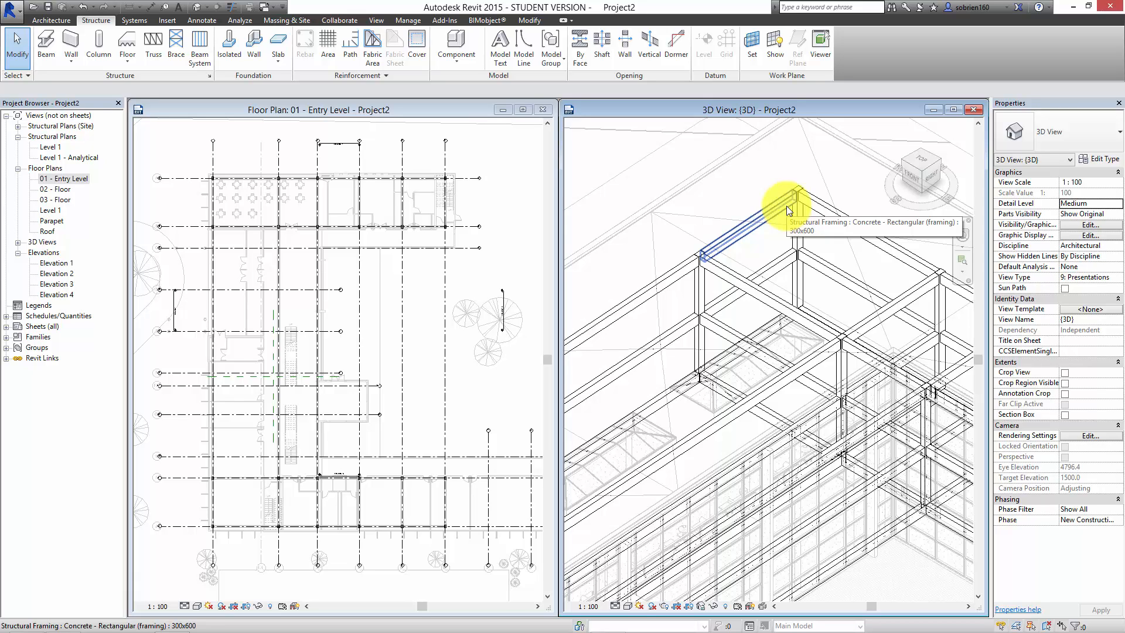
middle_click_drag(784, 191, 812, 198)
scroll(808, 196, "down", 1)
scroll(803, 196, "down", 1)
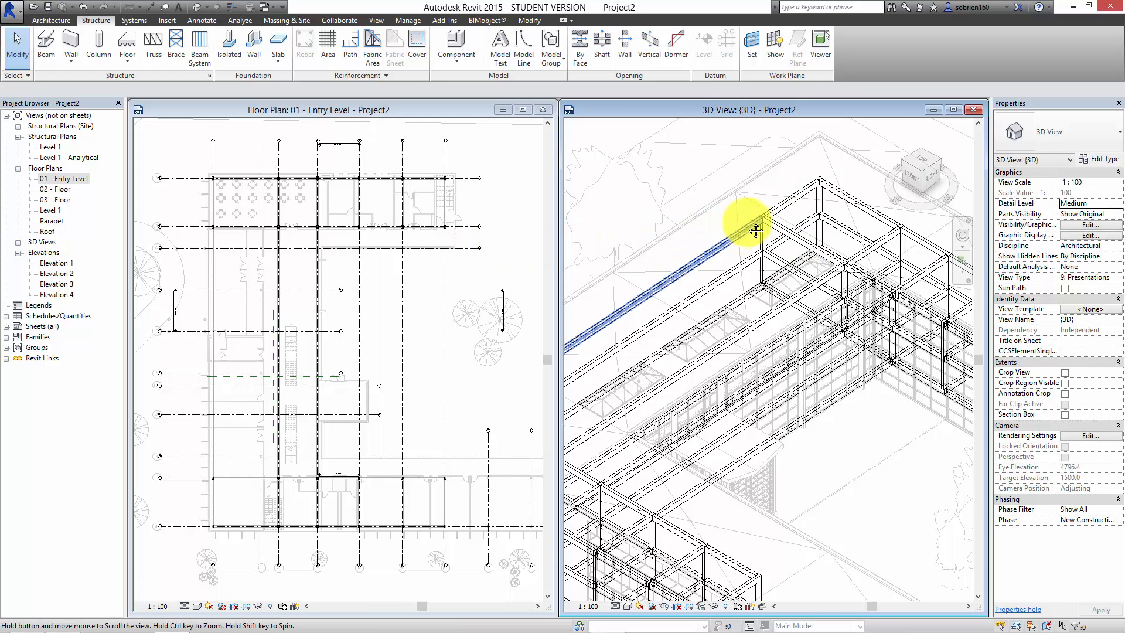
middle_click_drag(746, 221, 864, 258)
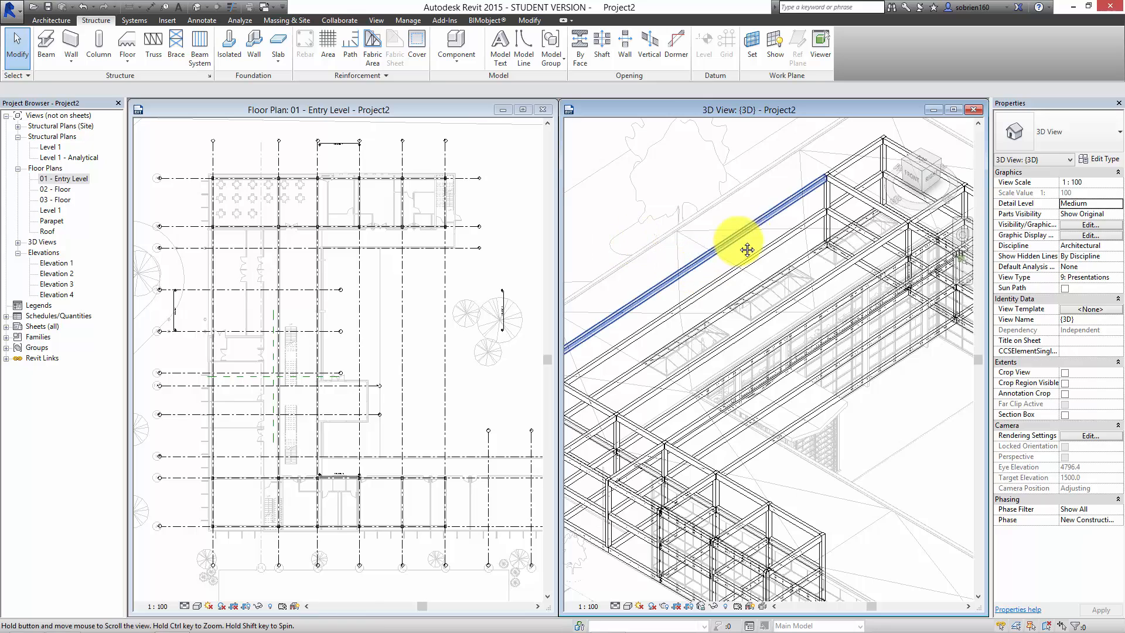
middle_click_drag(736, 244, 762, 237)
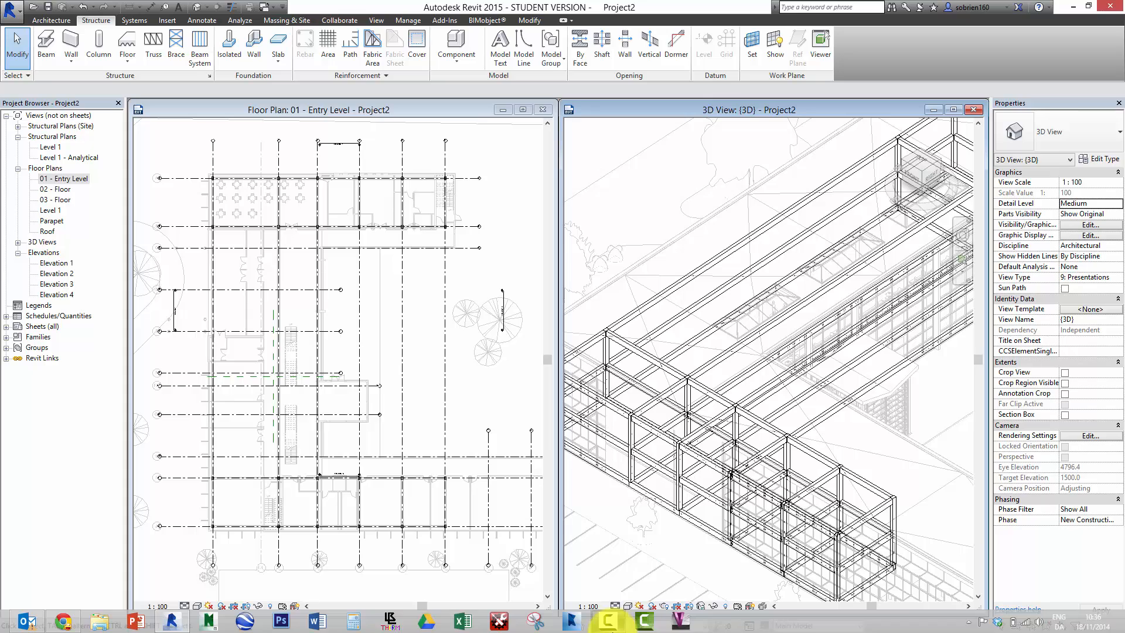
left_click(610, 622)
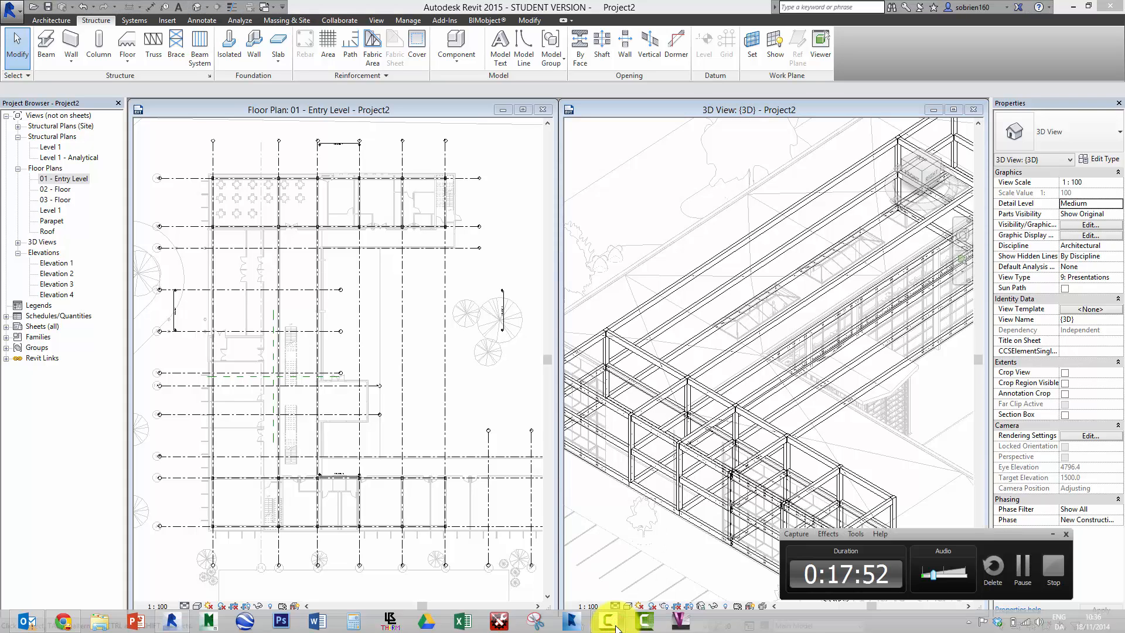
left_click(614, 624)
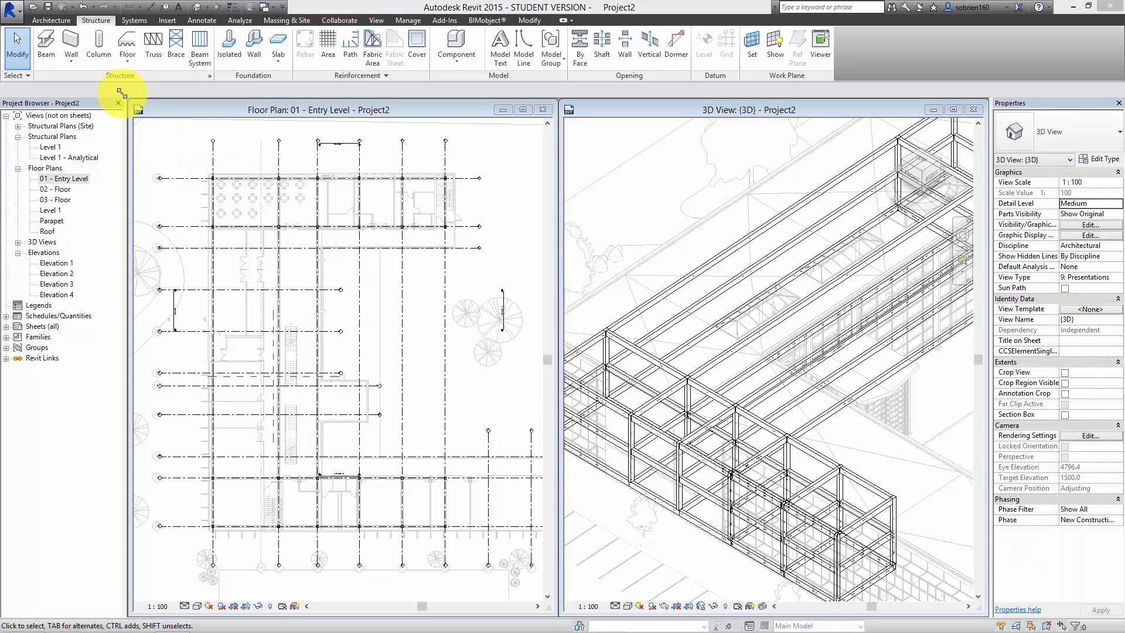
Start a sketched beam system and pick the four supporting beams around the long outer bay between the wings as its boundary
left_click(199, 52)
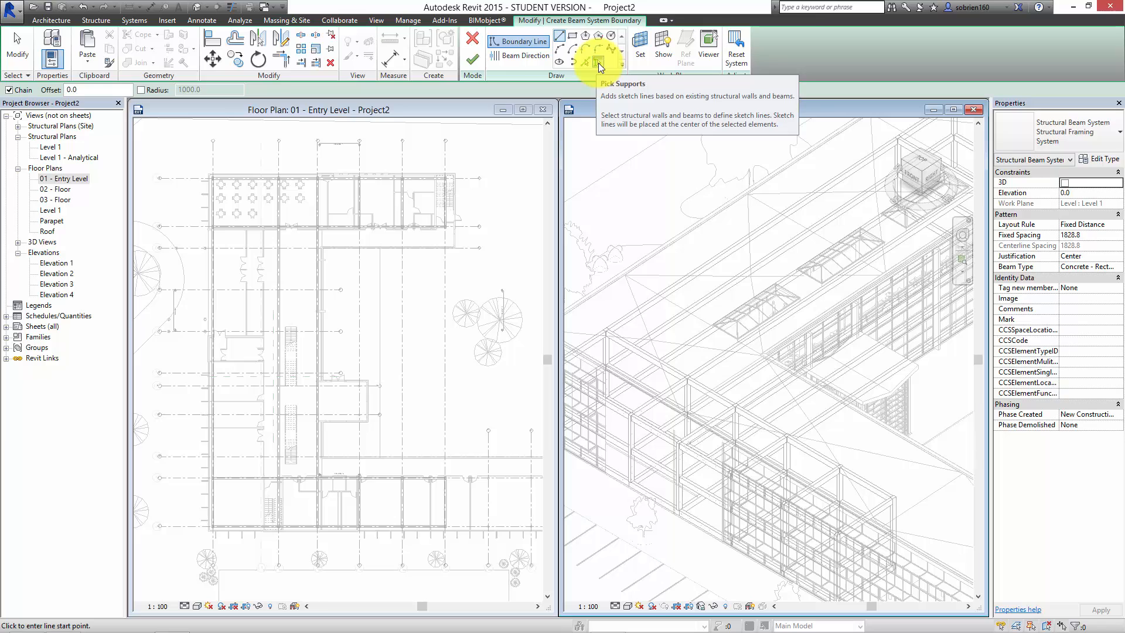
left_click(599, 62)
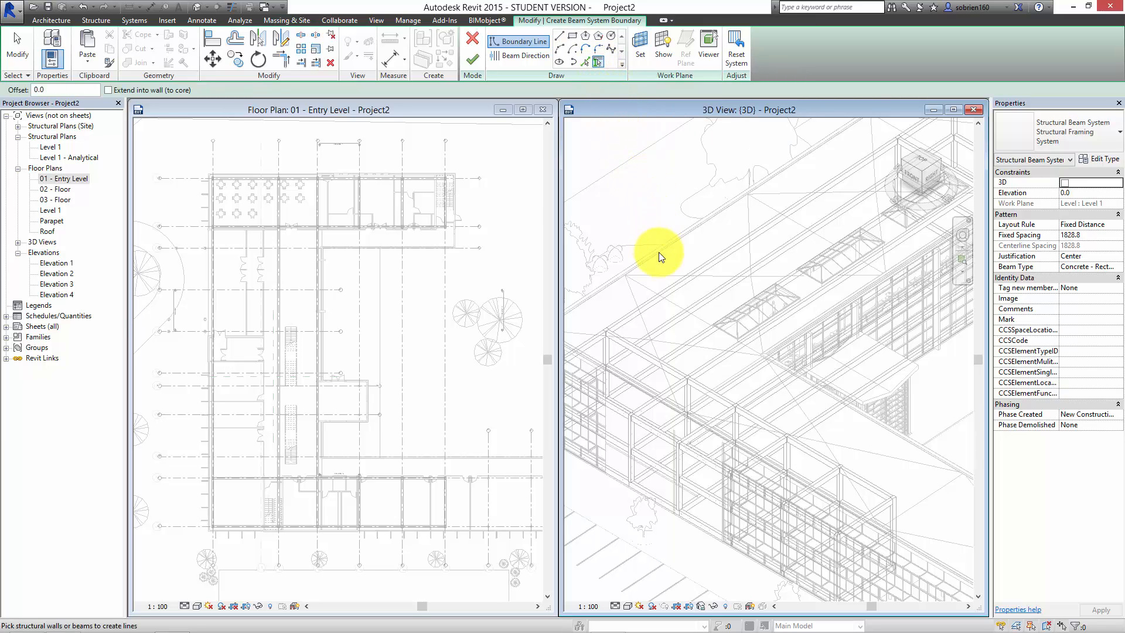
left_click(680, 286)
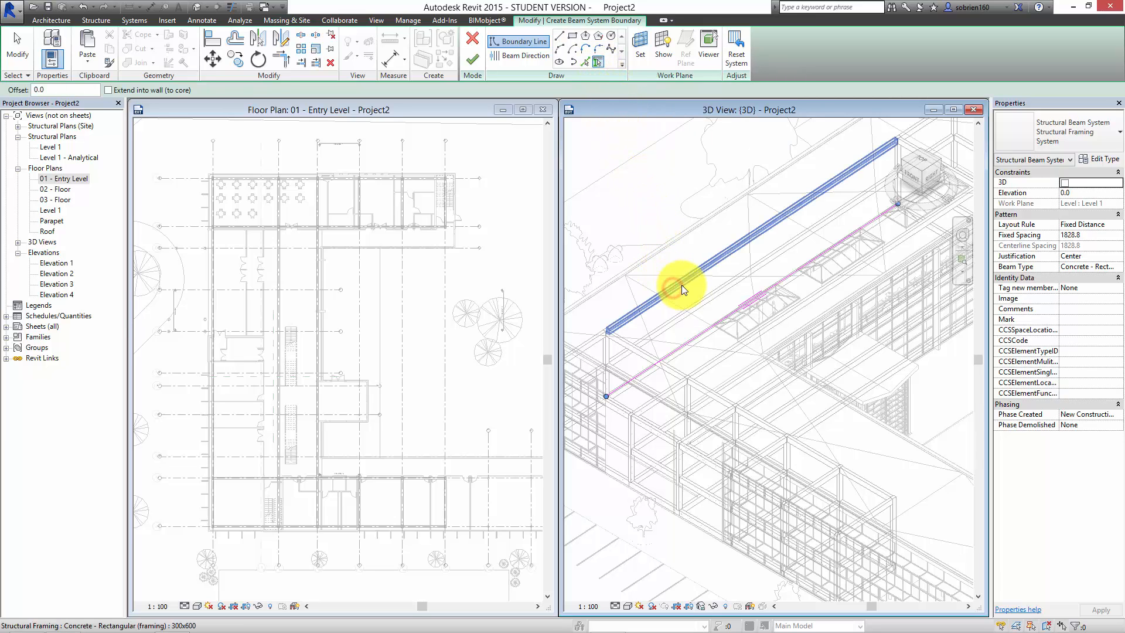
left_click(642, 351)
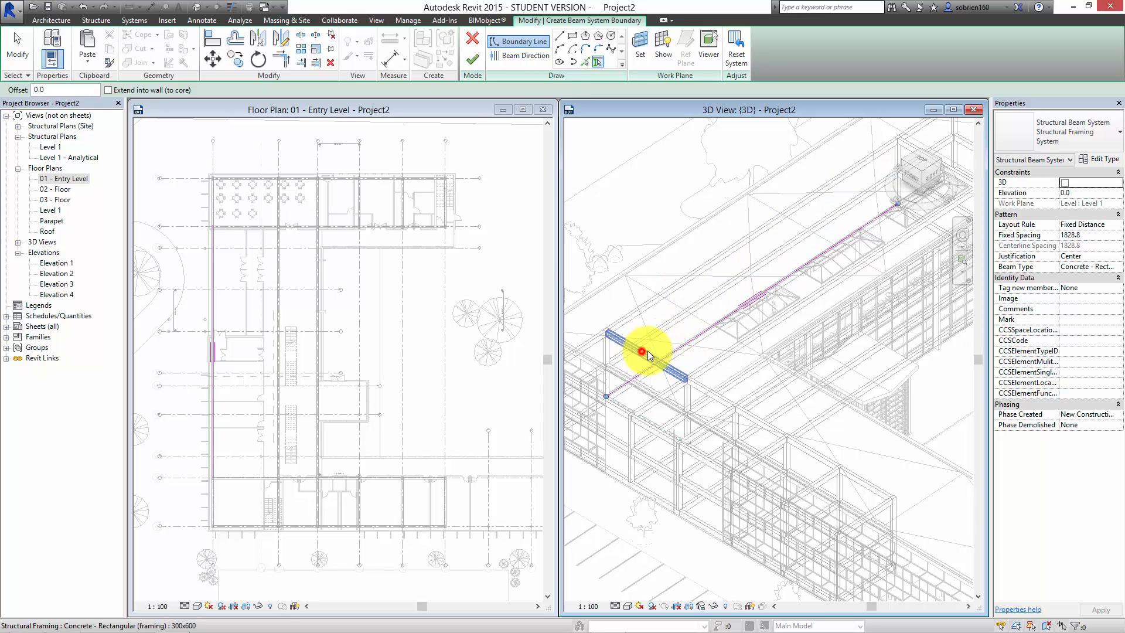
left_click(719, 357)
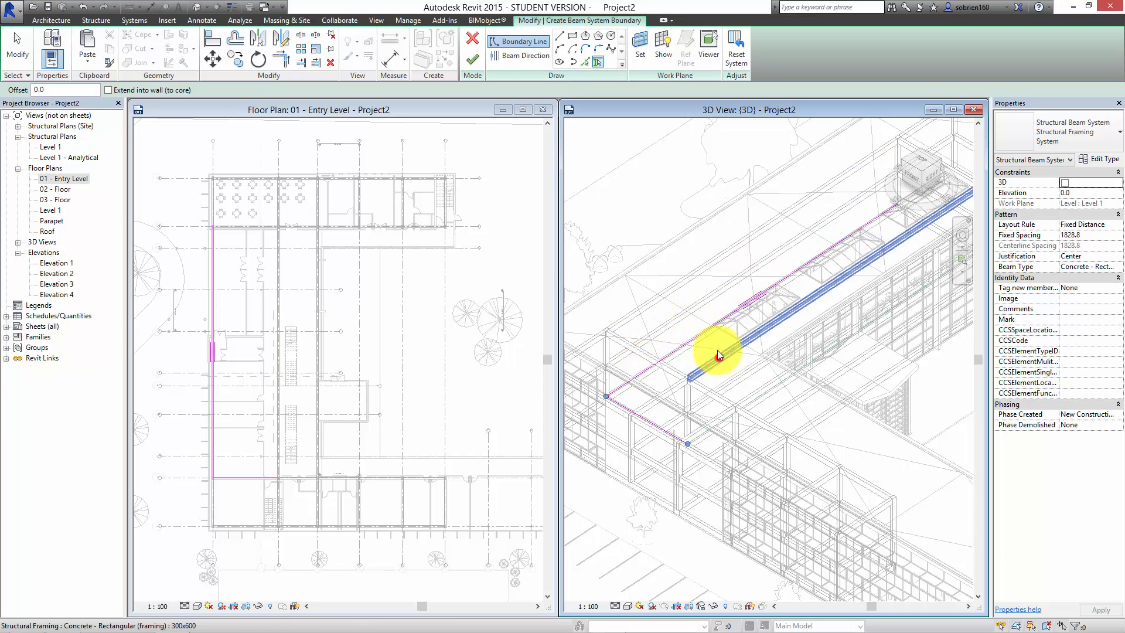
middle_click_drag(717, 349, 747, 261)
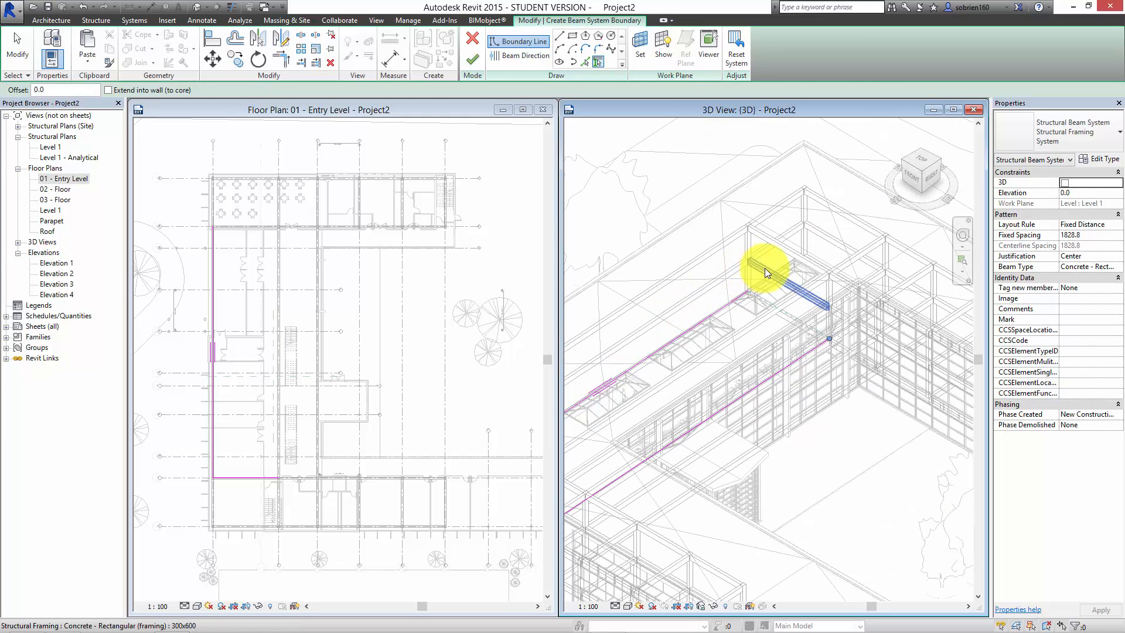
left_click(764, 268)
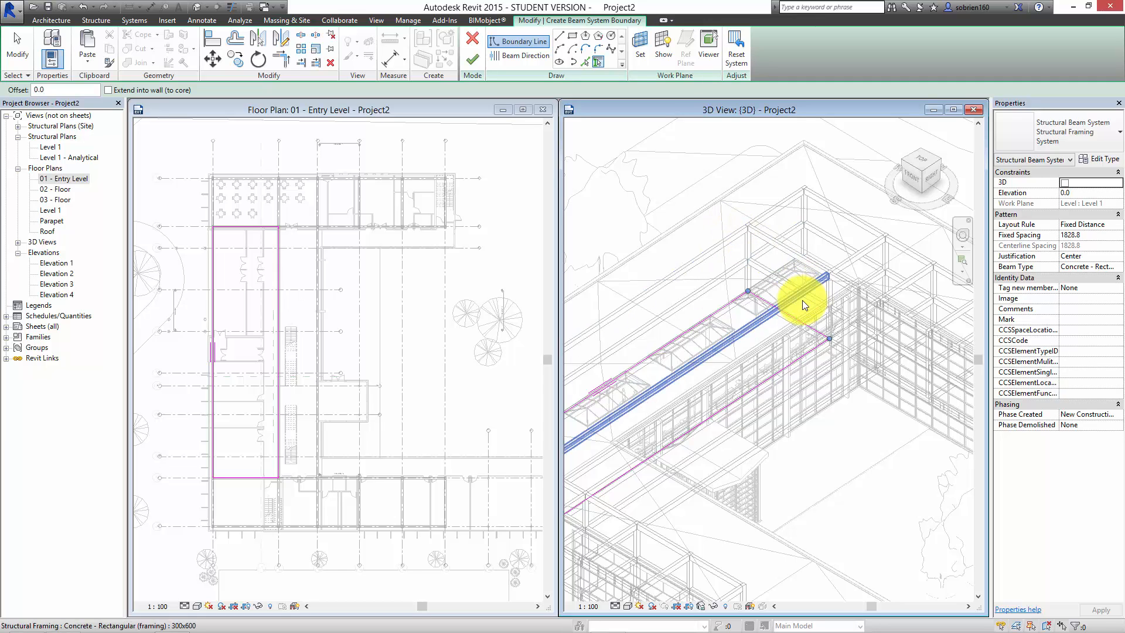
left_click(781, 328)
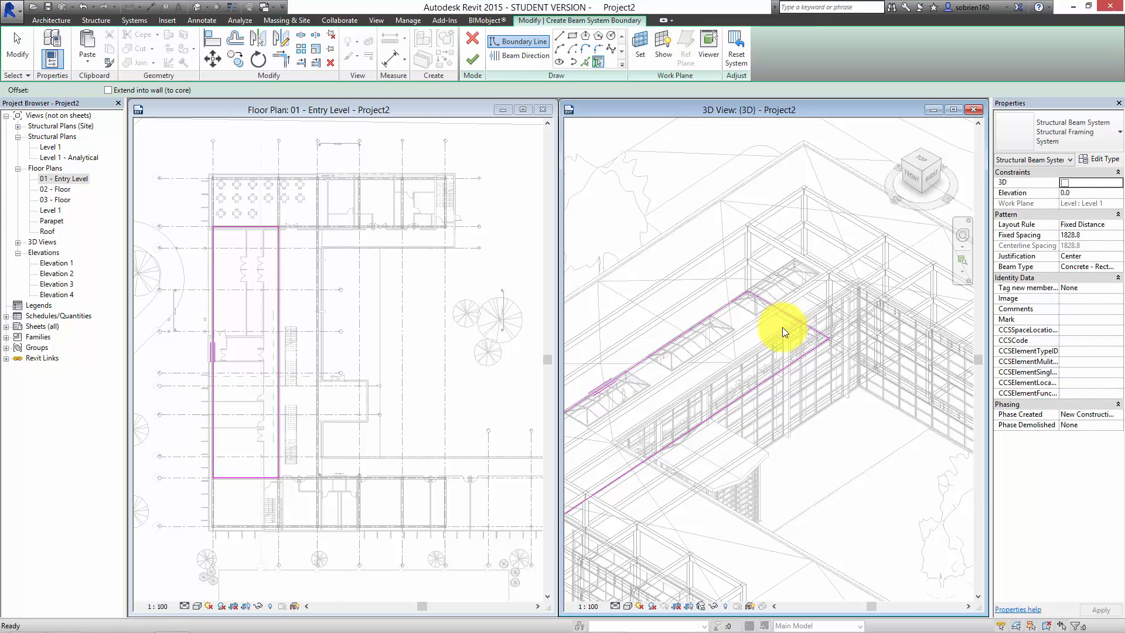
mouse_move(798, 326)
middle_mouse_down()
mouse_move(854, 302)
mouse_move(839, 294)
middle_mouse_up()
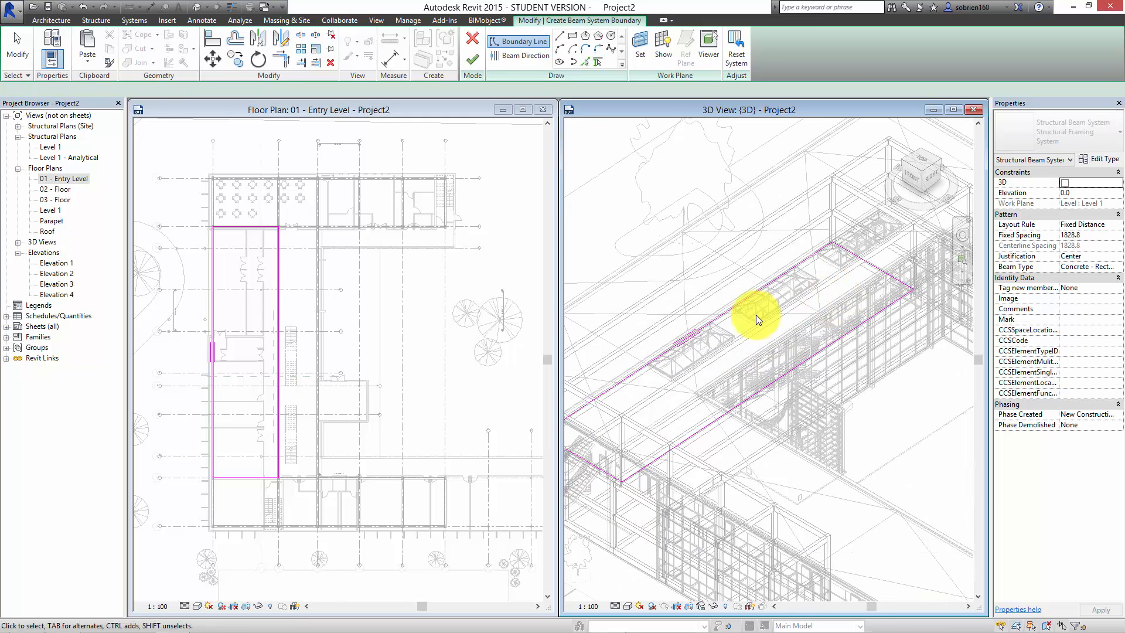
key("Escape")
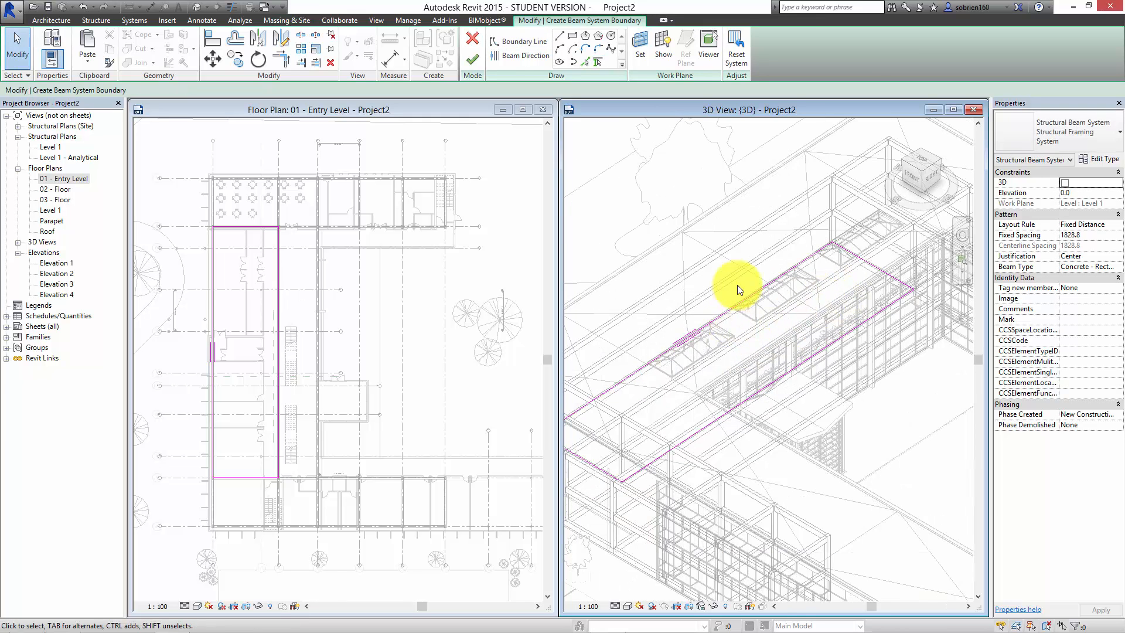
Set the beam system's direction parallel to the short near edge of the boundary
scroll(680, 340, "up", 2)
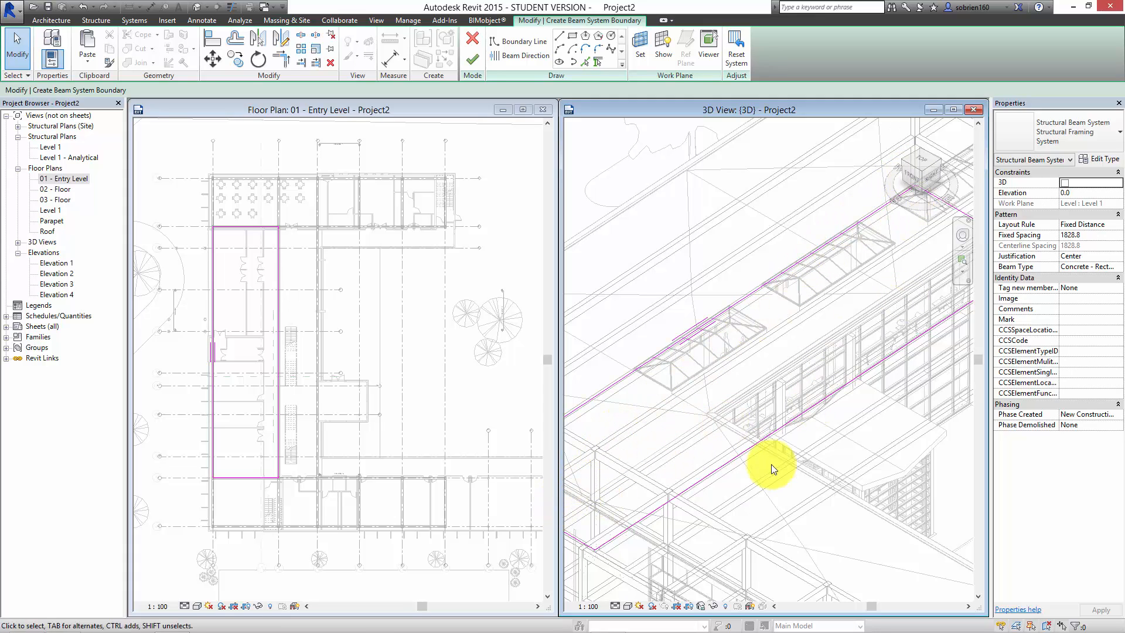
middle_click_drag(711, 301, 786, 226)
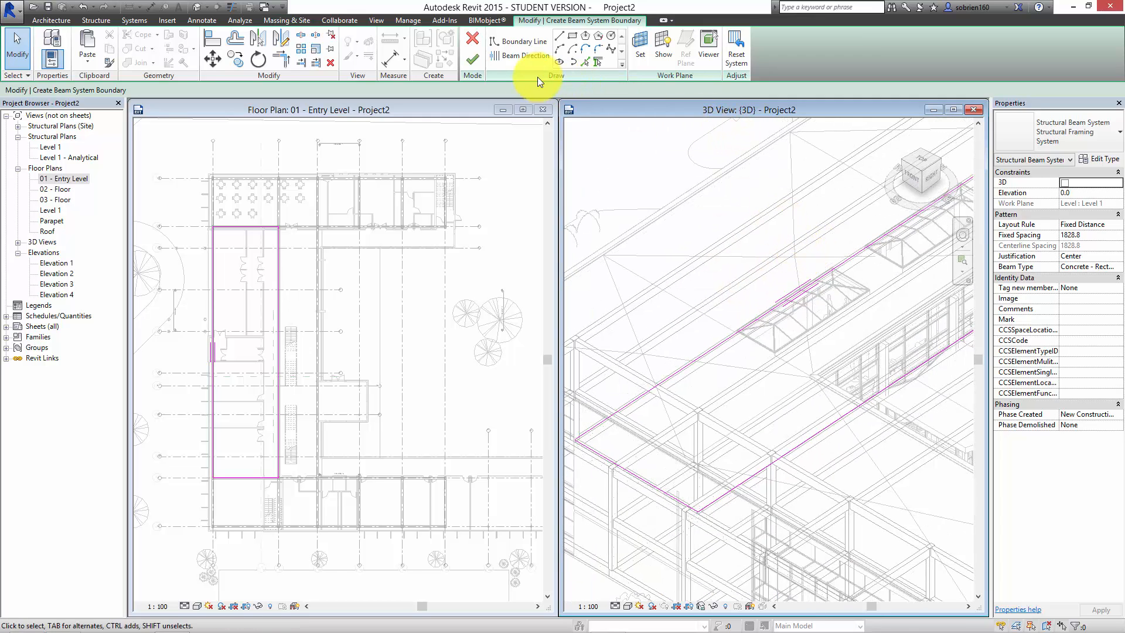
left_click(505, 59)
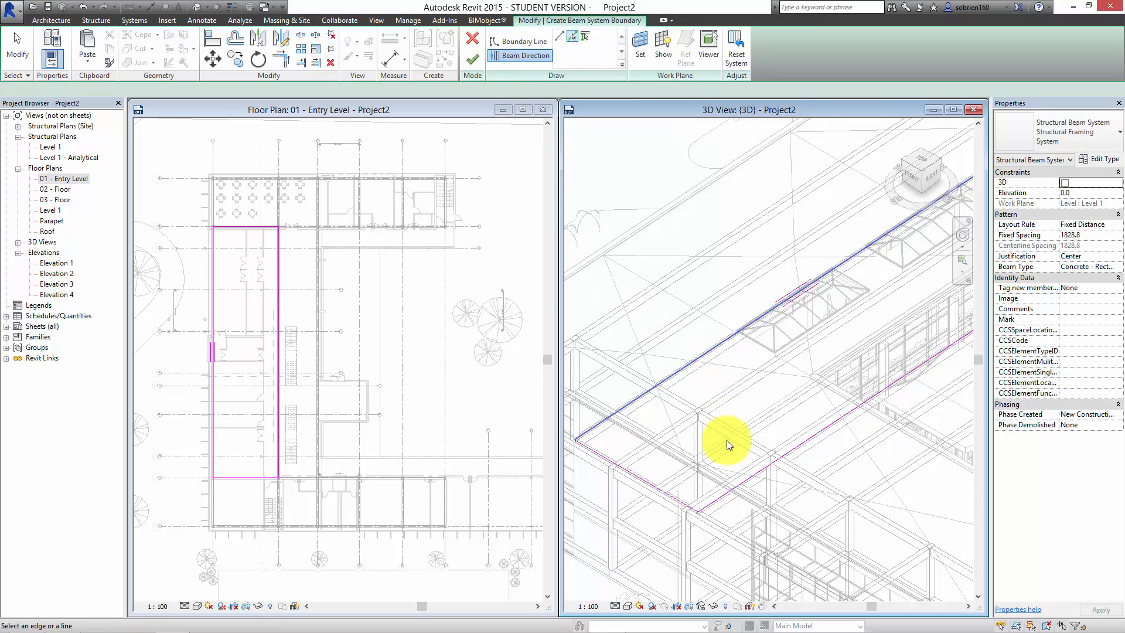
left_click(669, 484)
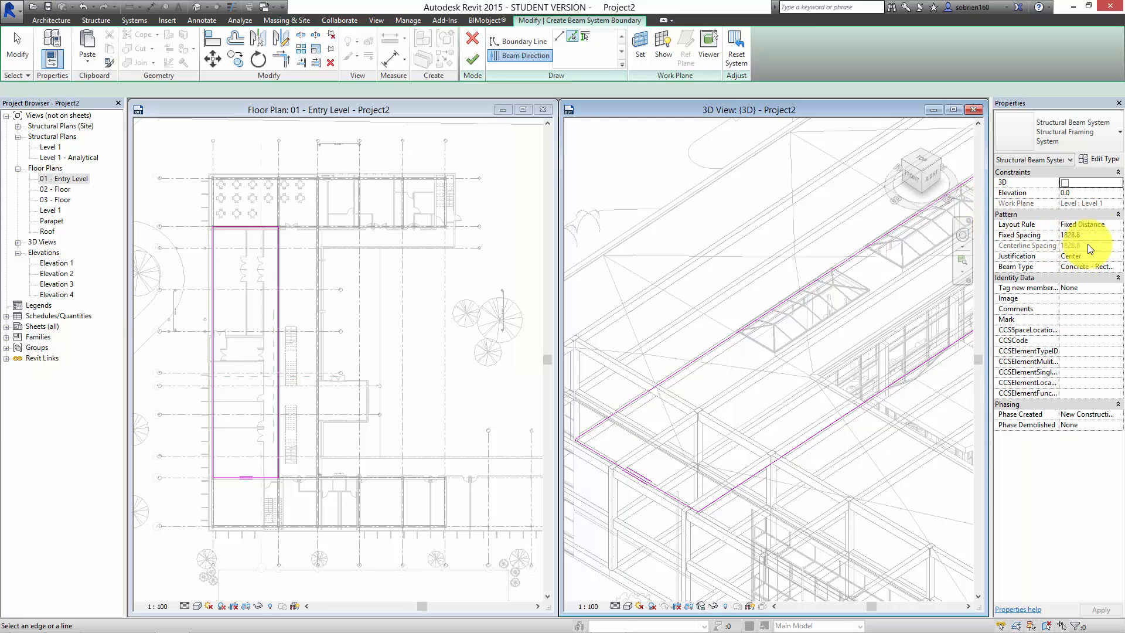
Keep the beam system's layout rule at Fixed Distance and set its fixed spacing to 1200
left_click(1119, 226)
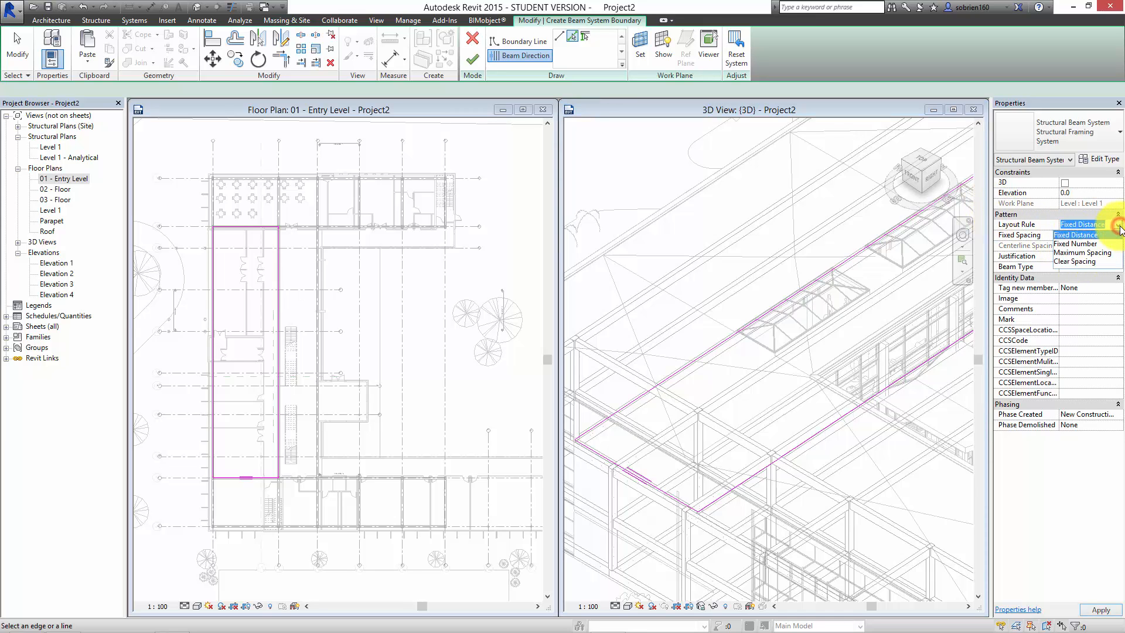
left_click(1118, 225)
left_click(1118, 226)
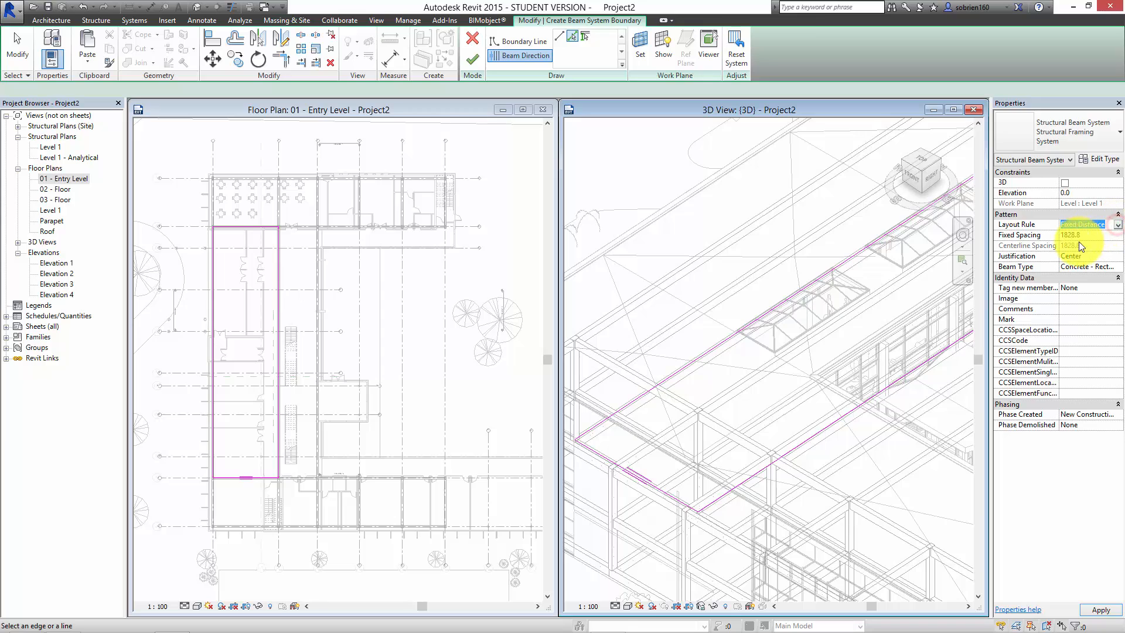
left_click(1088, 237)
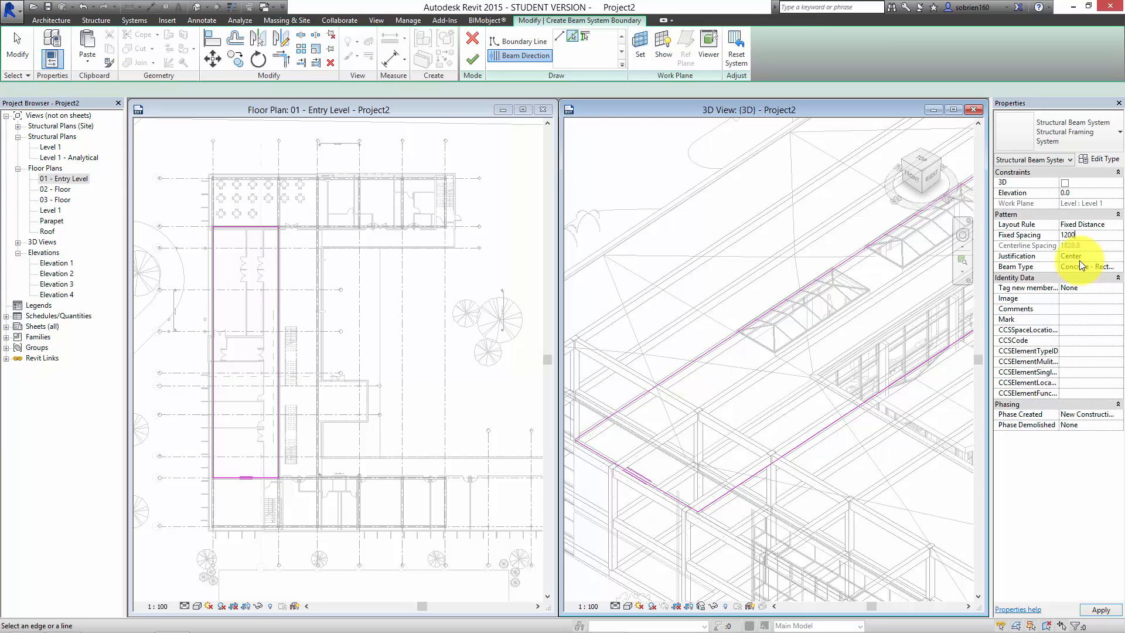
key("Return")
Set the beam system's beam type to HEB (framing) : HEB 200 and finish the beam system
left_click(1106, 267)
left_click(1118, 267)
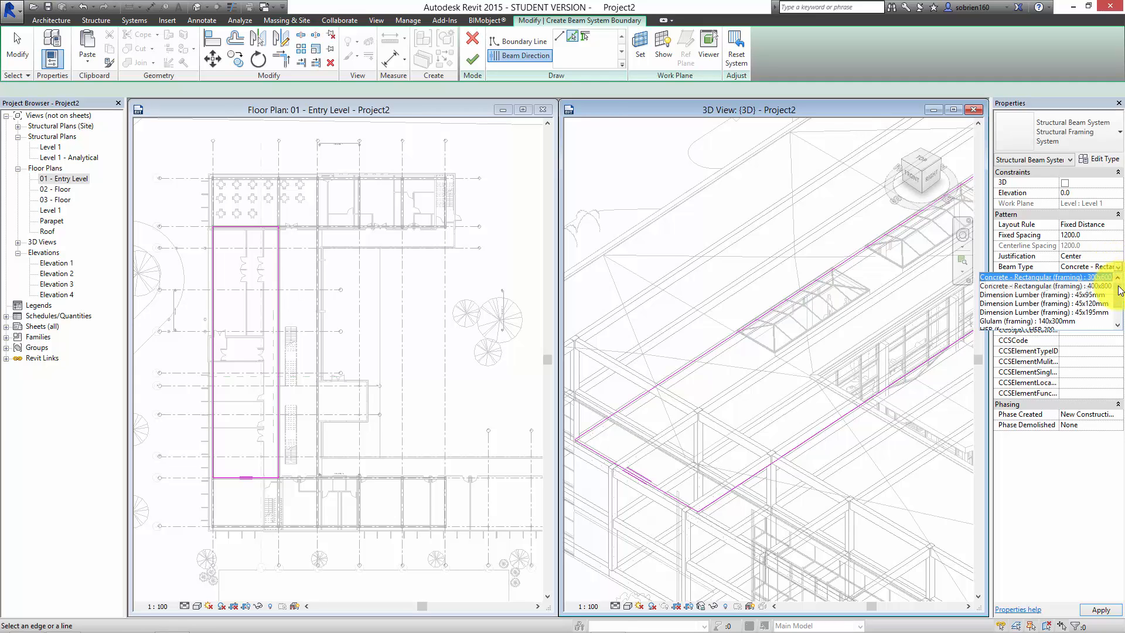
scroll(1119, 292, "down", 1)
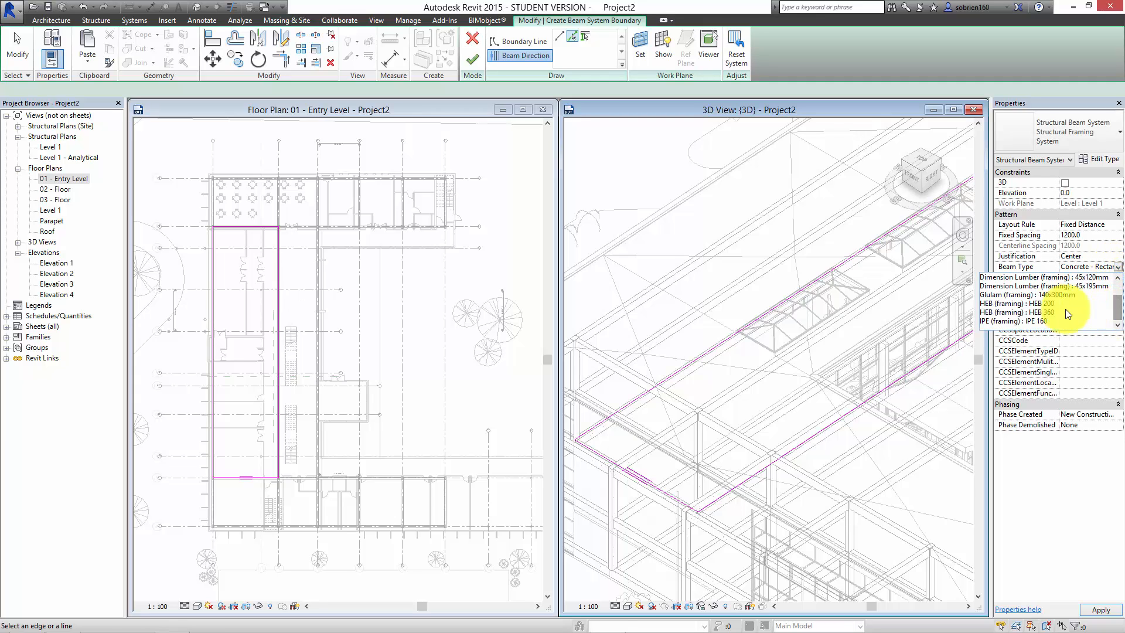
left_click(1046, 303)
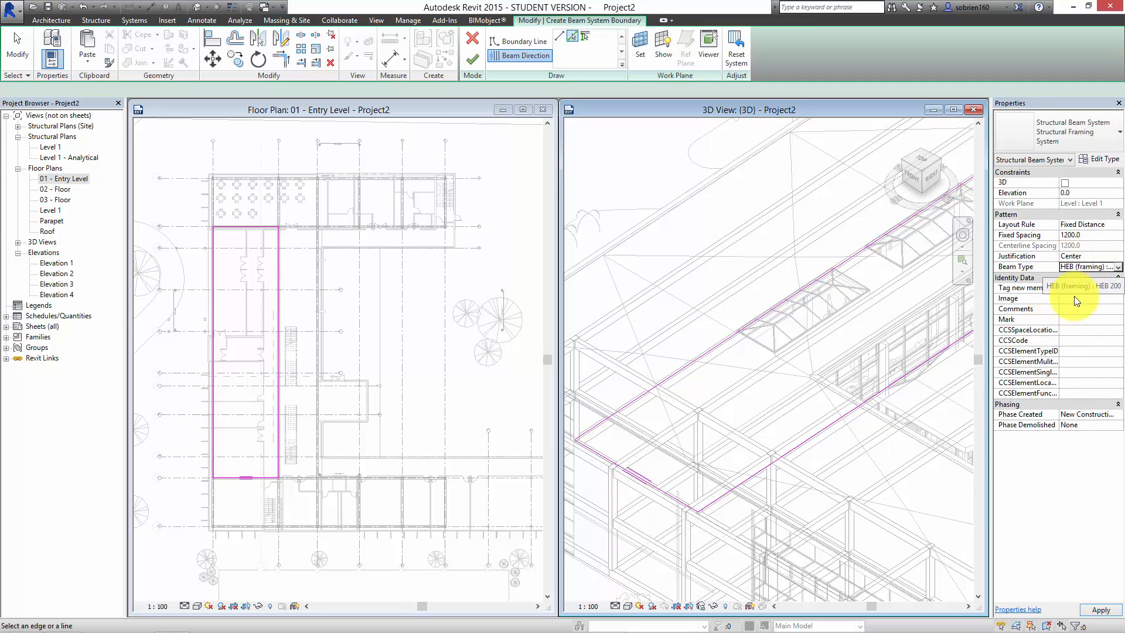
left_click(1101, 610)
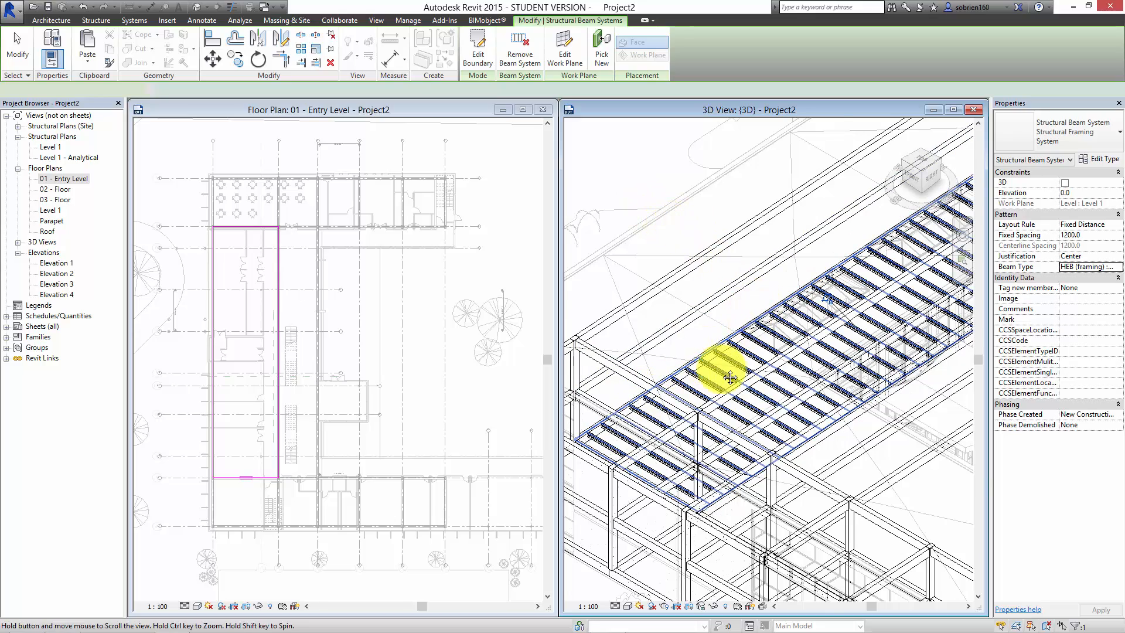
Examine the steel beams of the new system and how they meet the supporting concrete beams in the 3D view
scroll(730, 377, "down", 2)
scroll(683, 314, "up", 6)
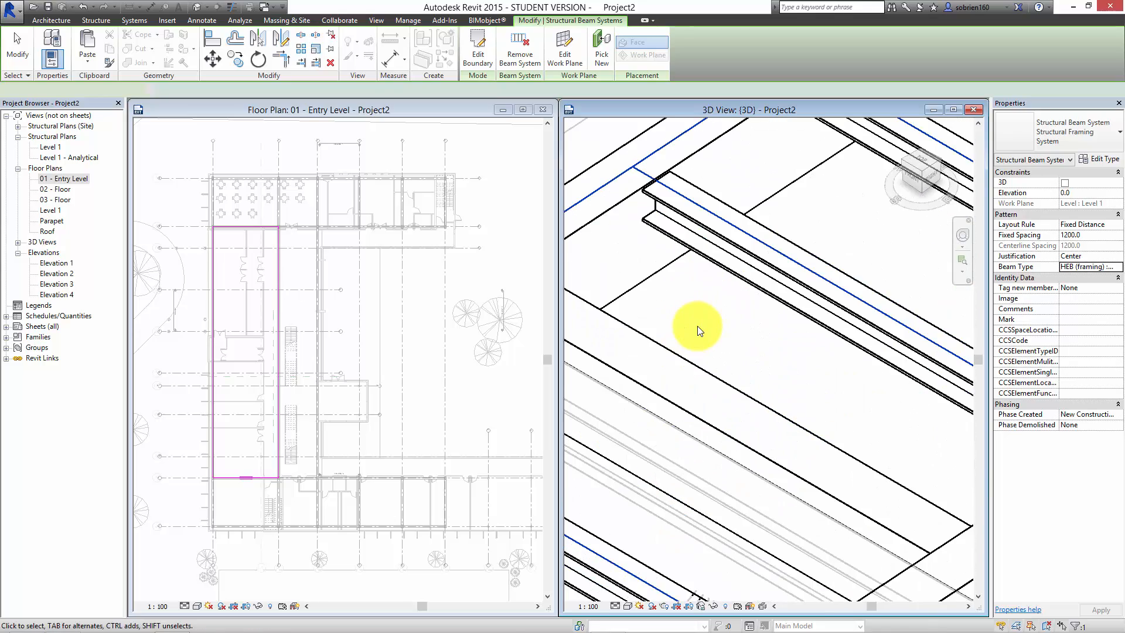
scroll(697, 326, "down", 1)
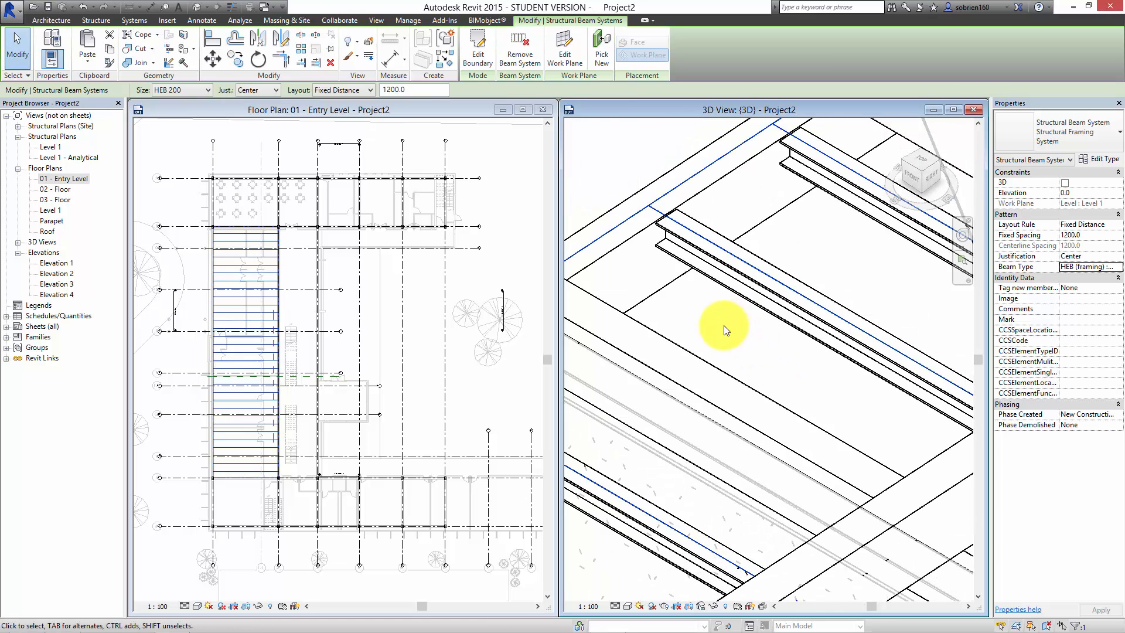
scroll(724, 329, "down", 4)
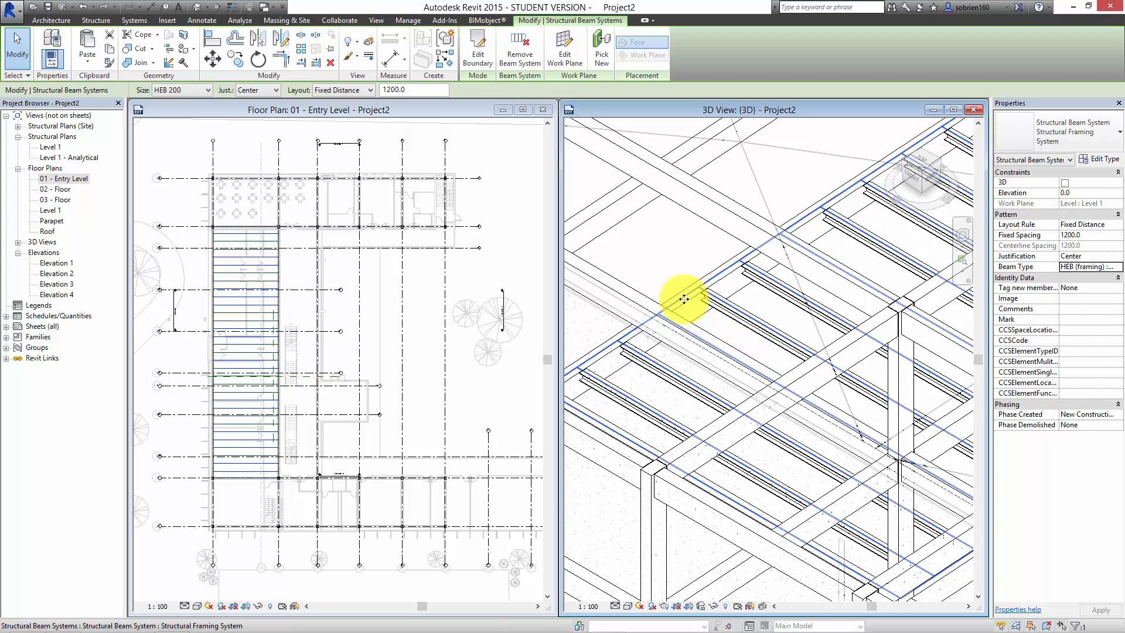
scroll(768, 329, "down", 3)
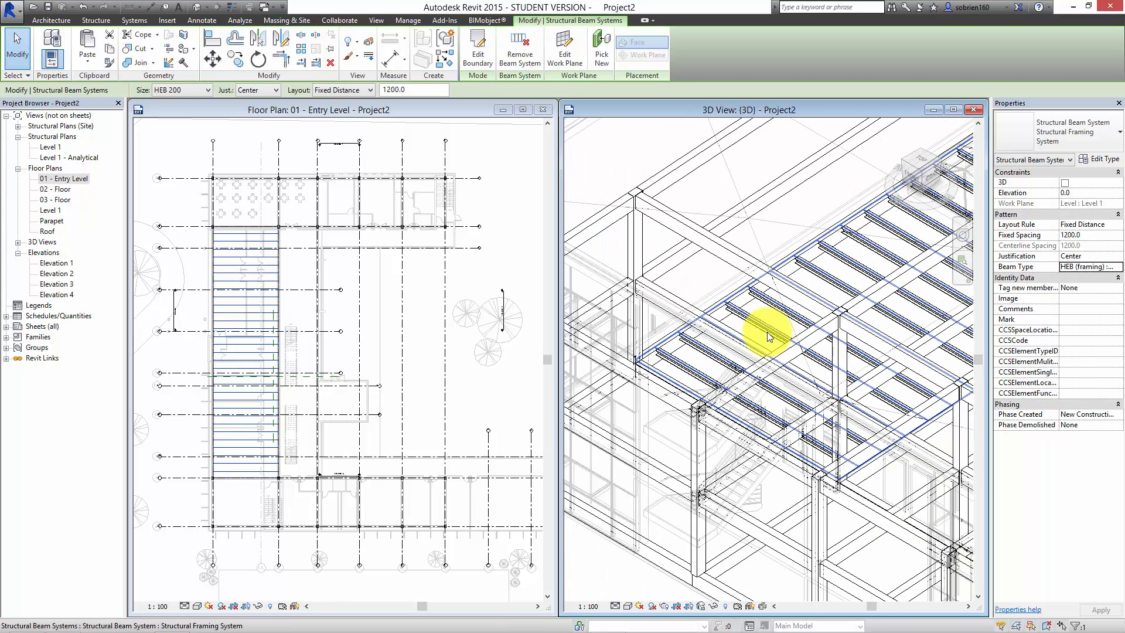
scroll(708, 324, "down", 2)
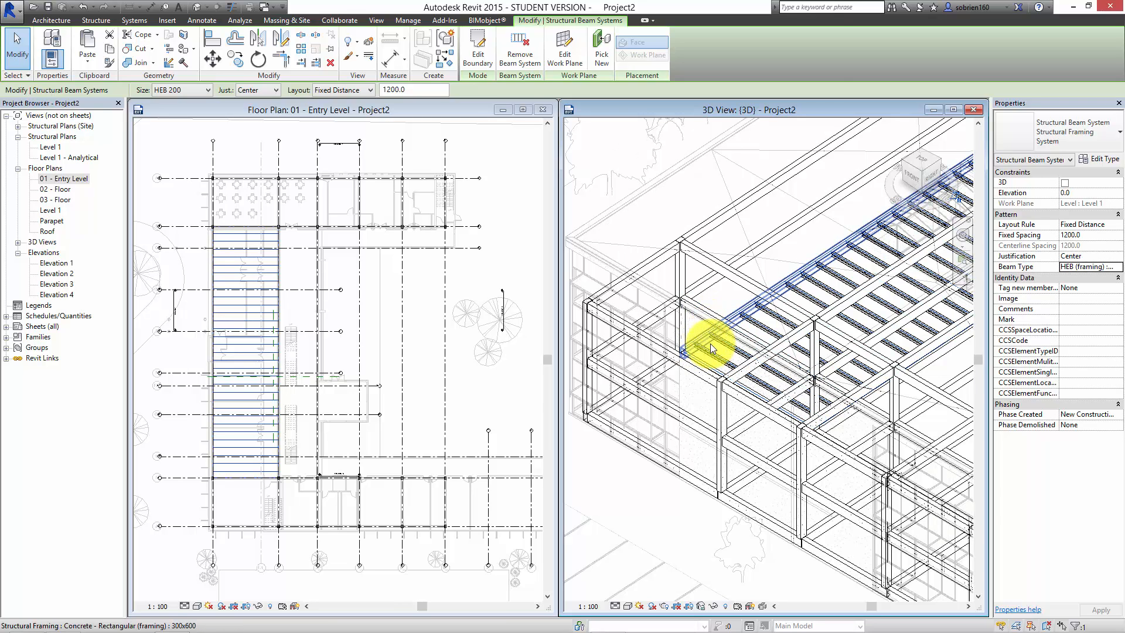
Try moving the near end of the long supporting beam away from its column in the 3D view, and undo the move
left_click(708, 344)
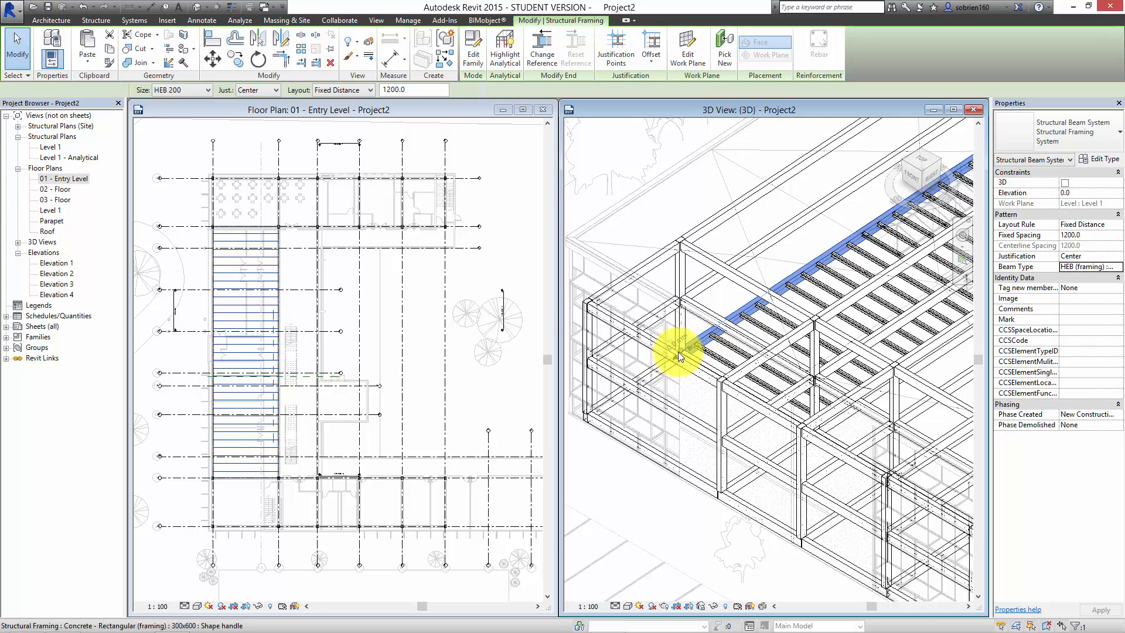
mouse_move(680, 349)
left_mouse_down()
mouse_move(631, 316)
mouse_move(653, 339)
mouse_move(737, 368)
left_mouse_up()
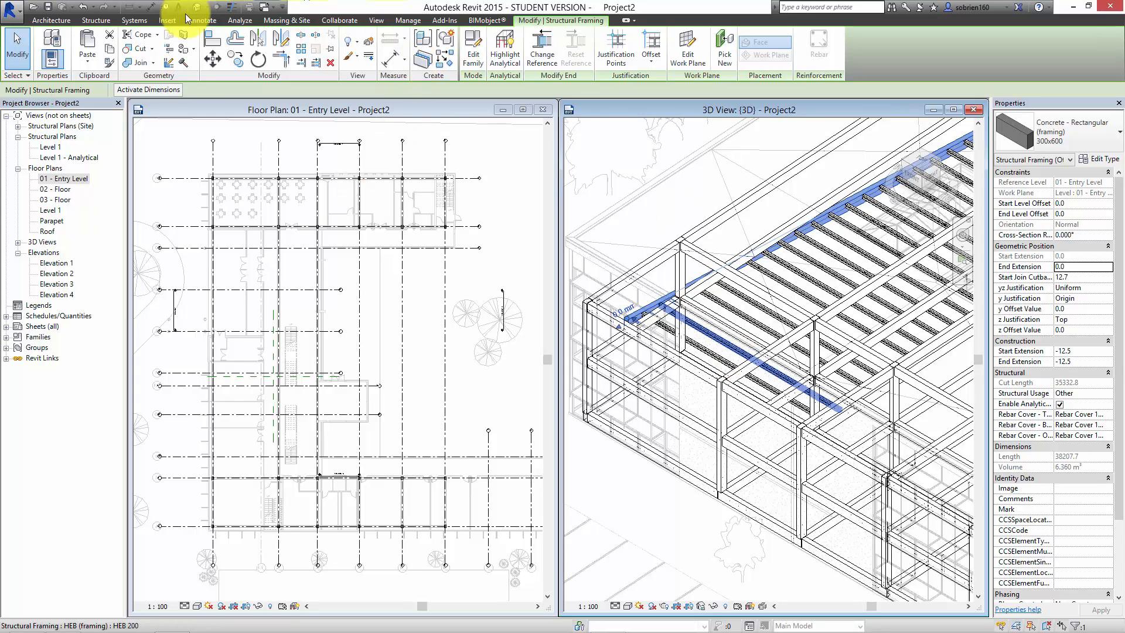
left_click(81, 11)
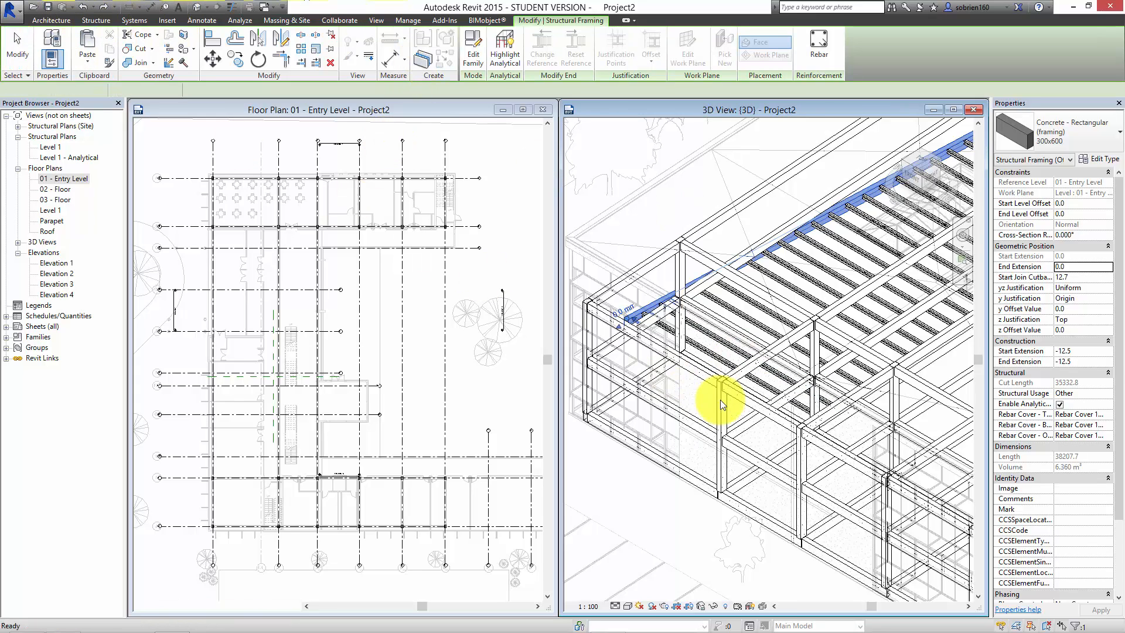
Select the long and short supporting beams at the beam system's near corner, try moving their shared end point, and undo it
left_click(690, 348)
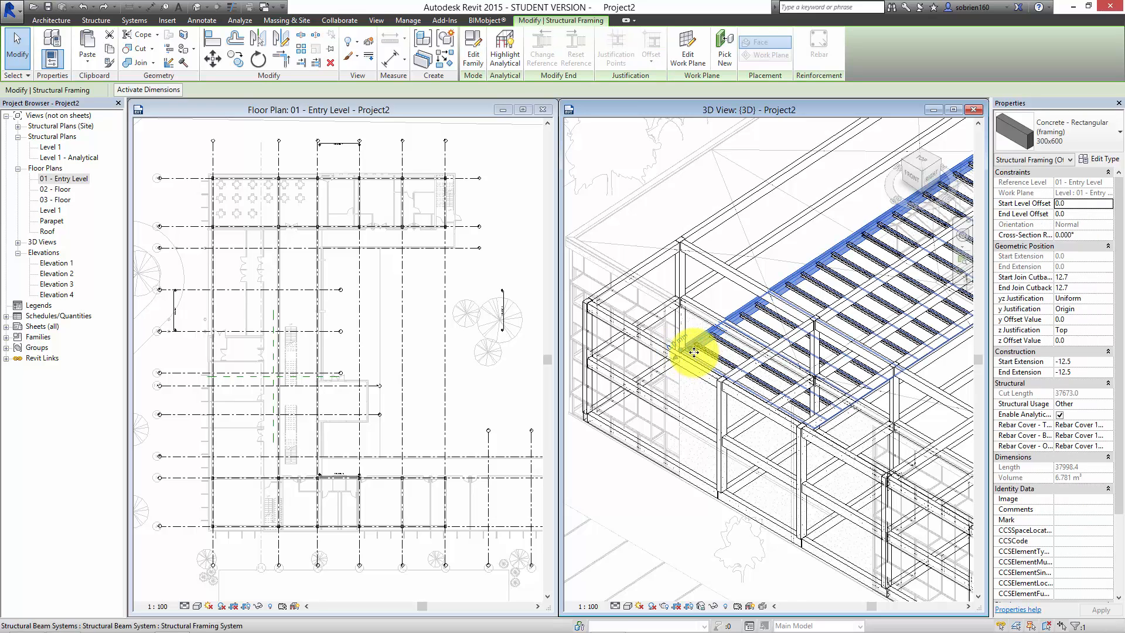
scroll(721, 364, "up", 2)
scroll(720, 364, "up", 2)
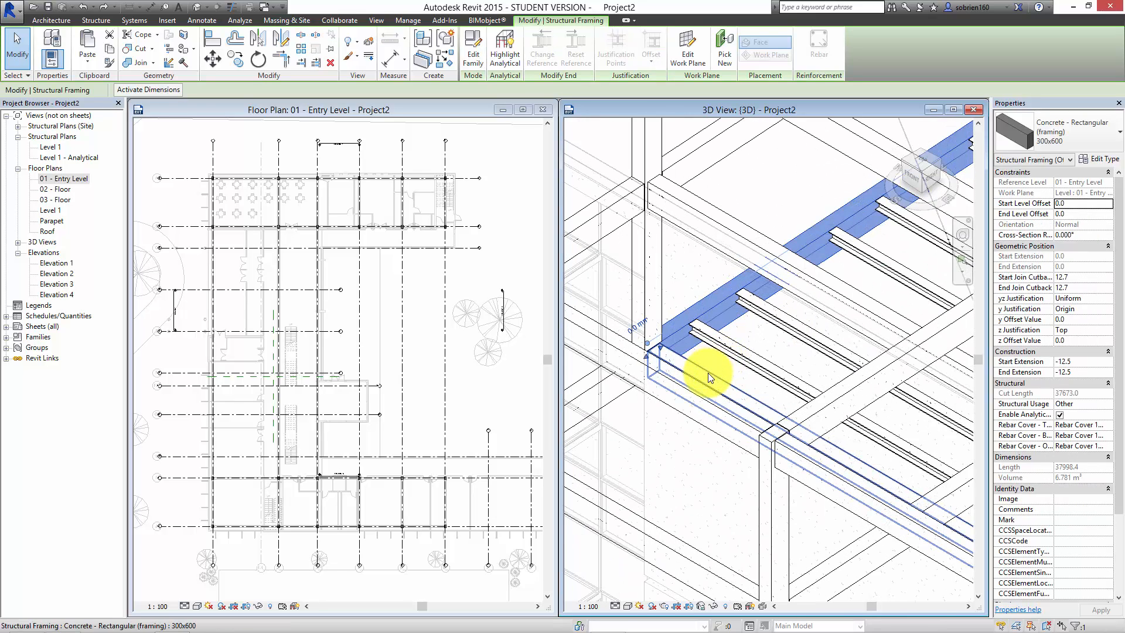
left_click(707, 369, "ctrl")
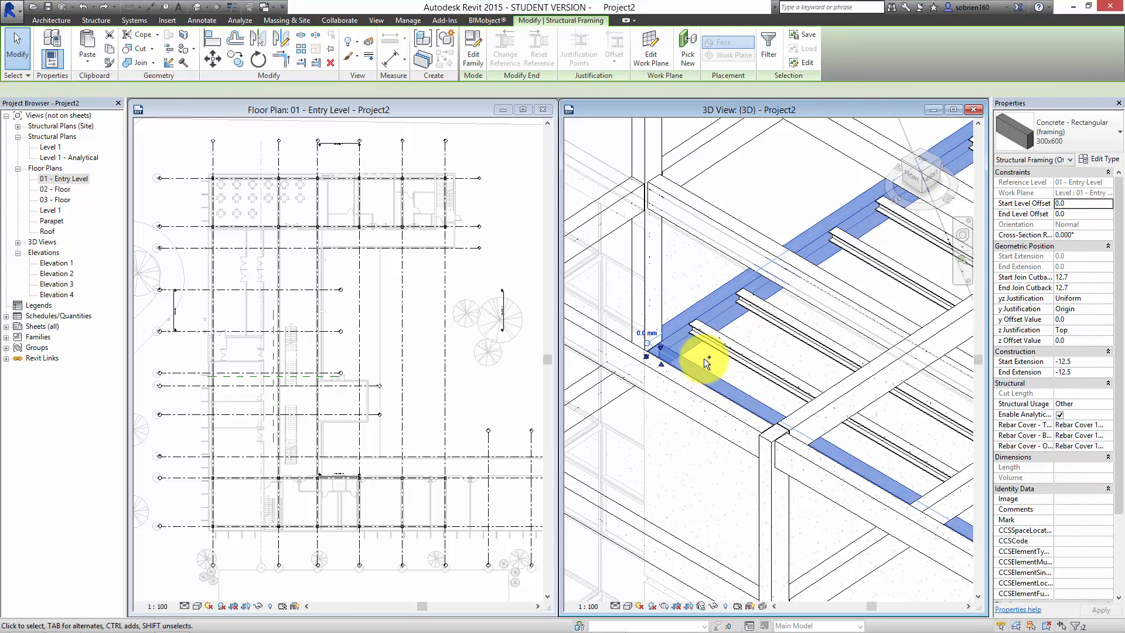
left_click_drag(648, 330, 673, 252)
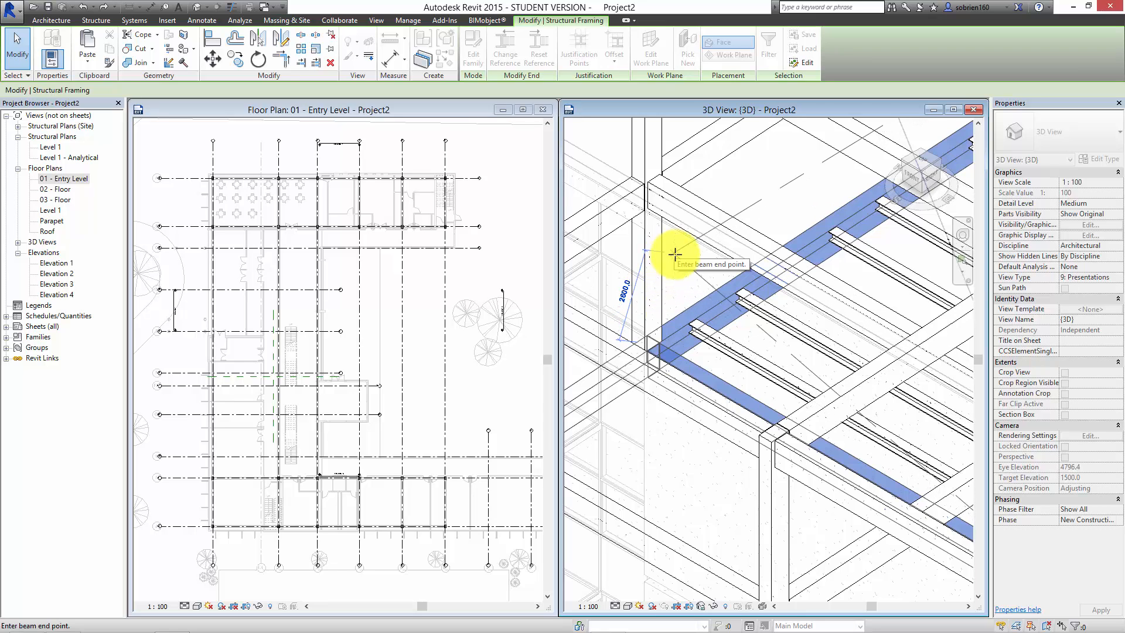
left_click(743, 392)
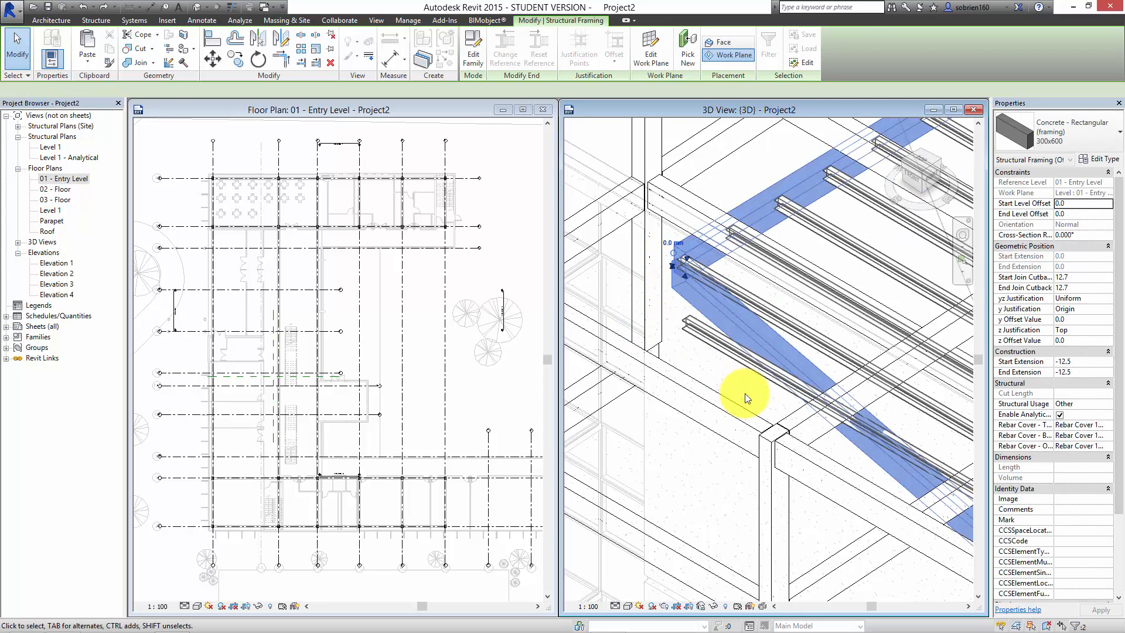
scroll(668, 422, "down", 5)
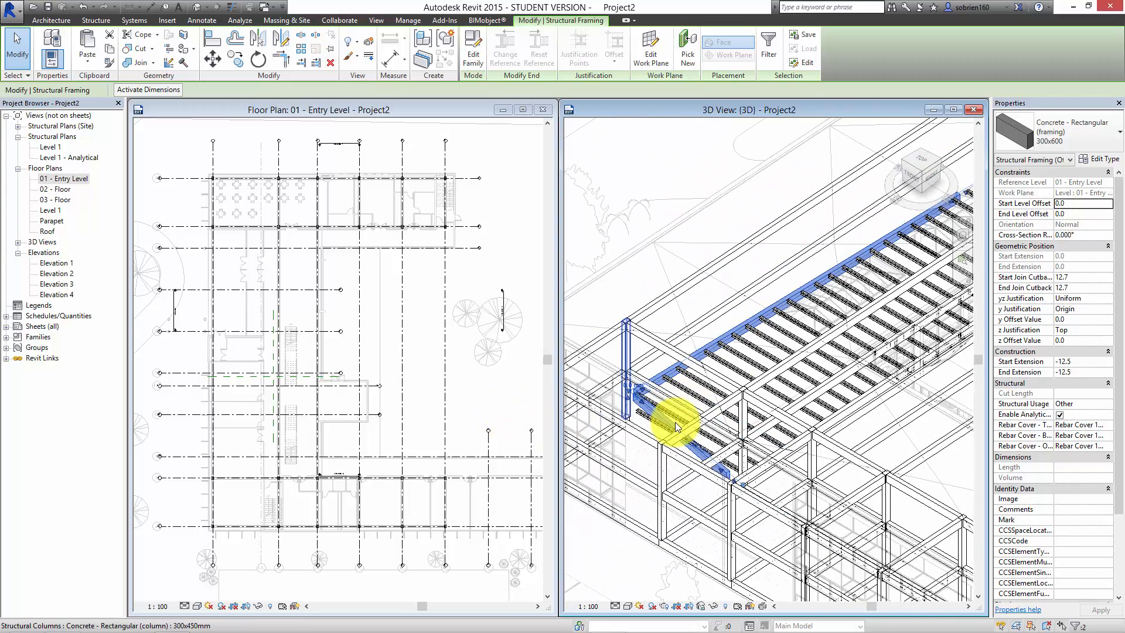
scroll(689, 432, "up", 5)
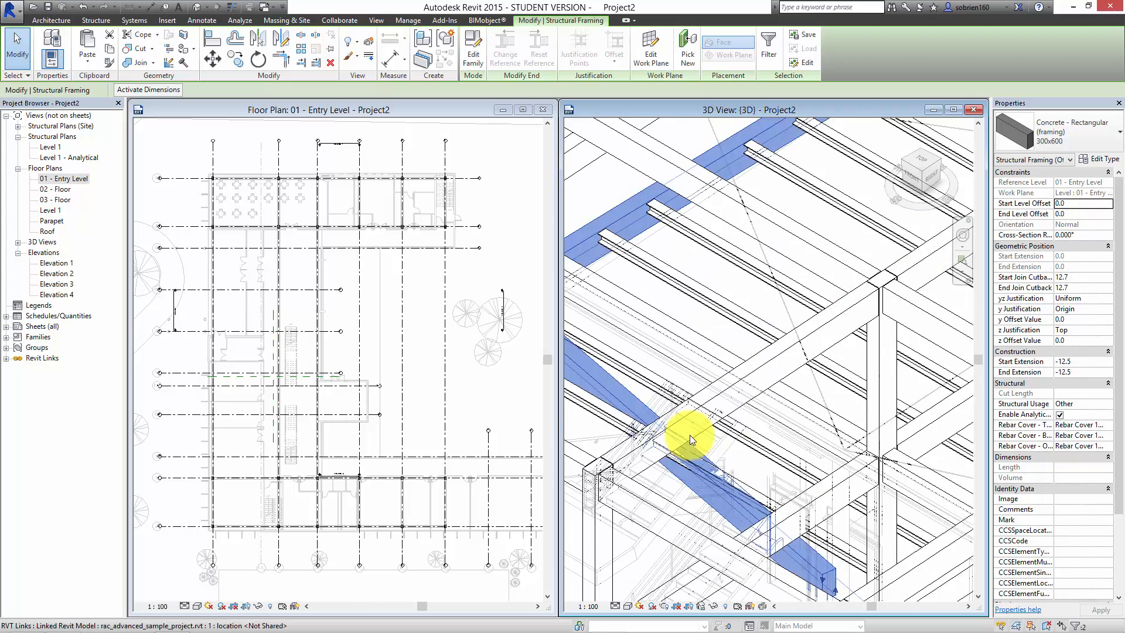
left_click(82, 7)
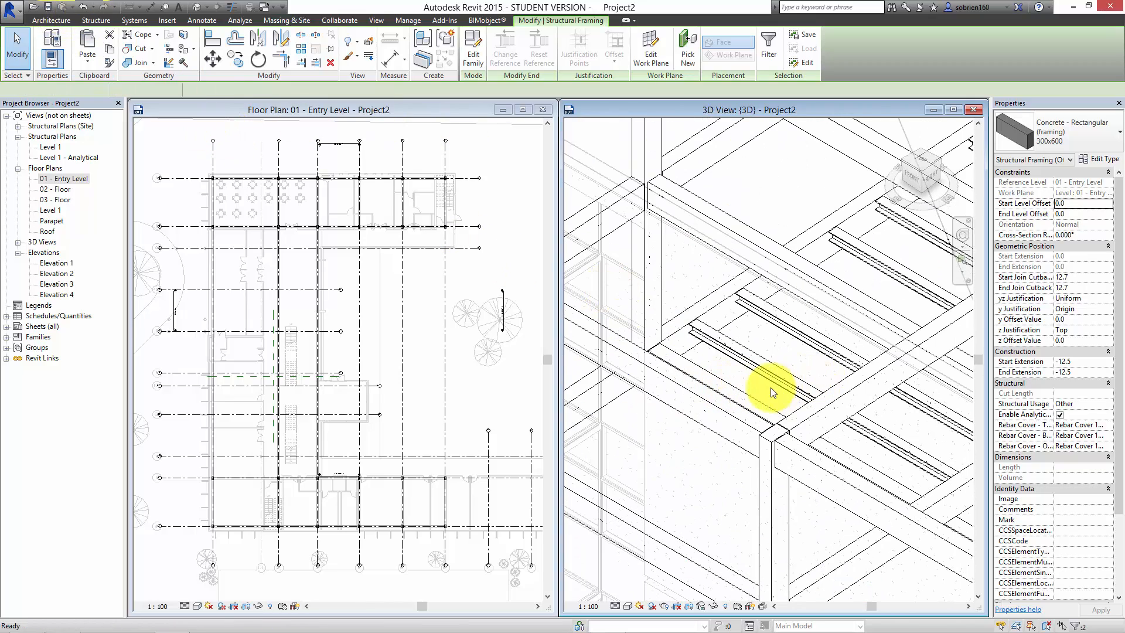
scroll(781, 389, "down", 1)
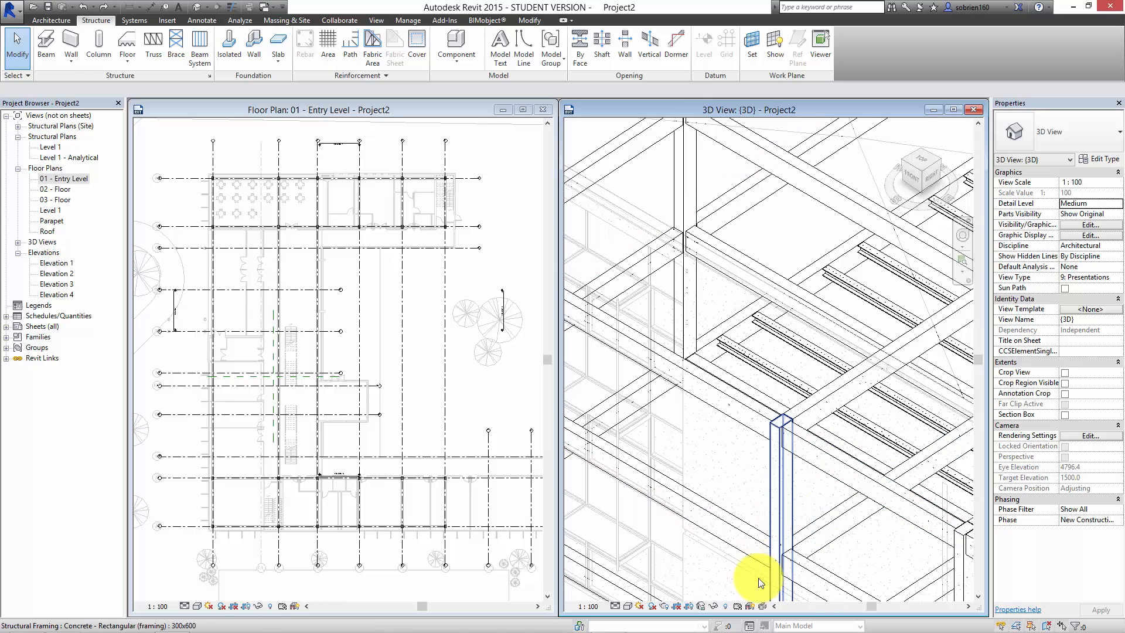
mouse_move(779, 621)
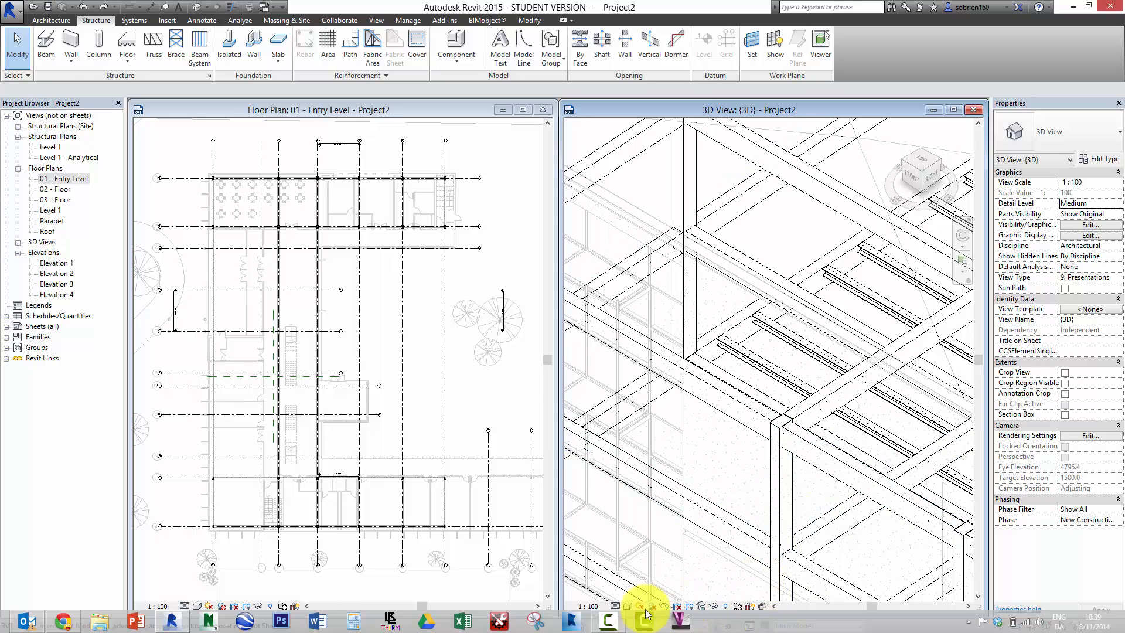
left_click(612, 623)
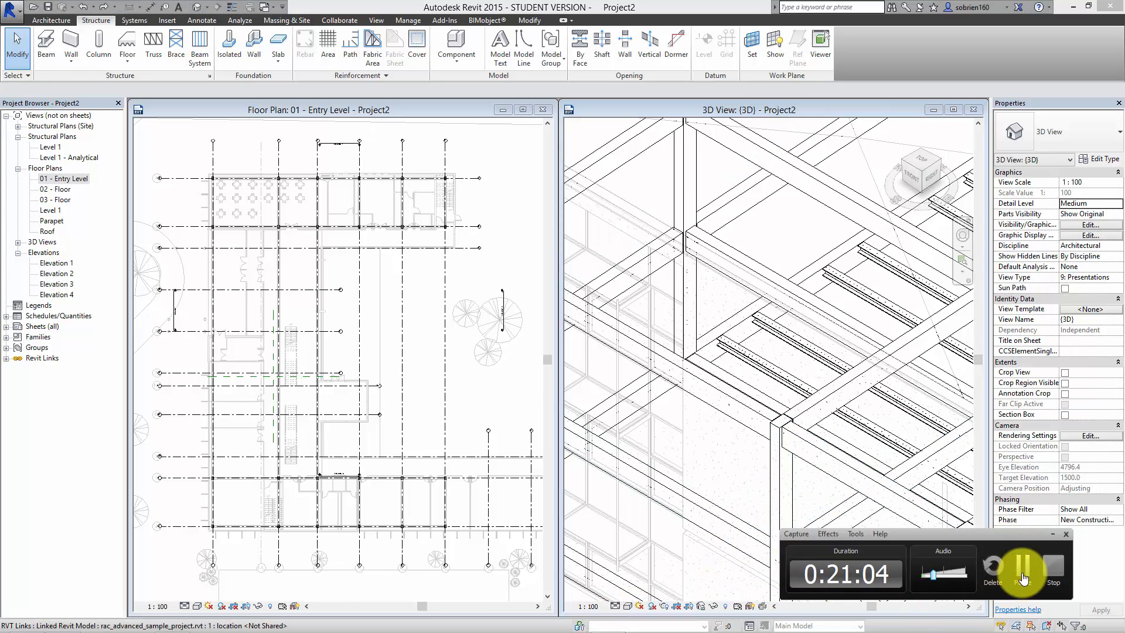
left_click(1023, 571)
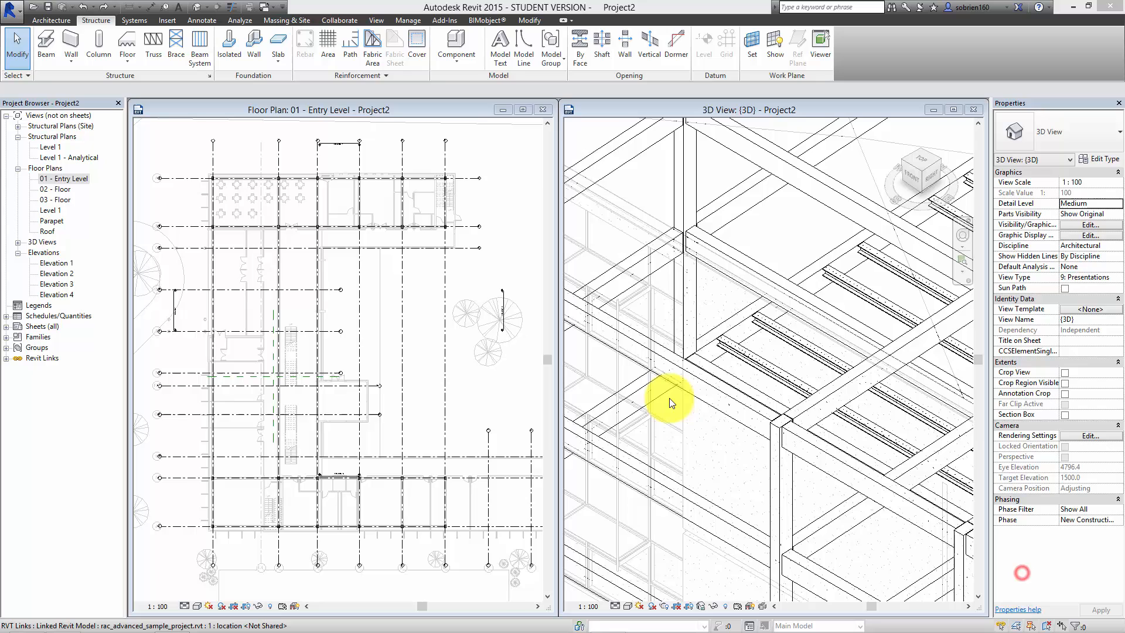
left_click(733, 440)
middle_click_drag(733, 439, 724, 447)
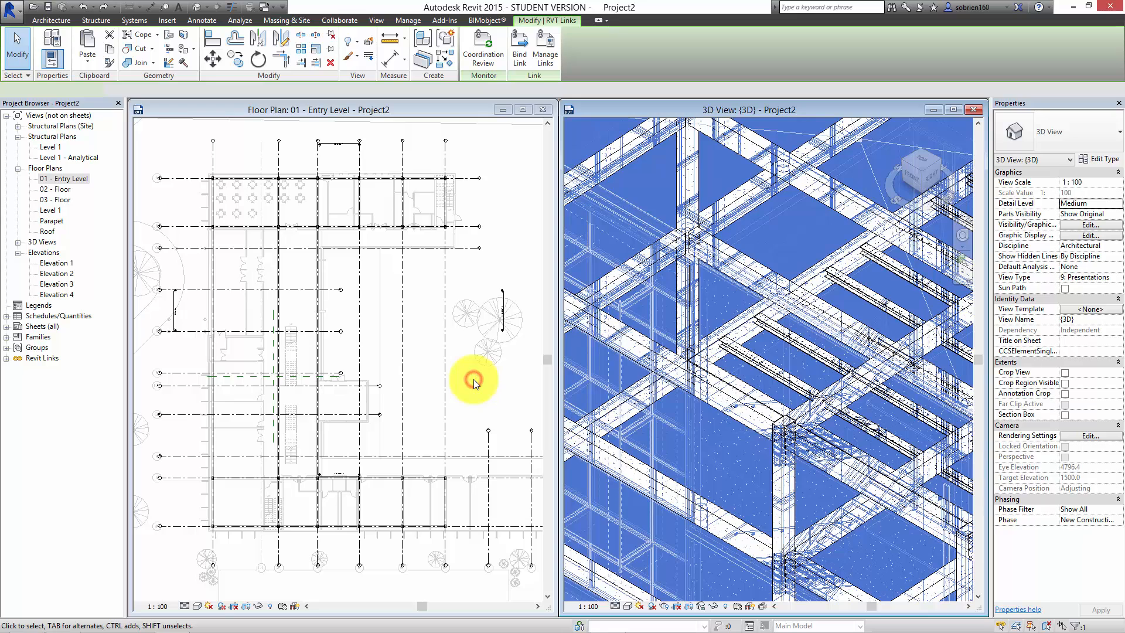
left_click(473, 381)
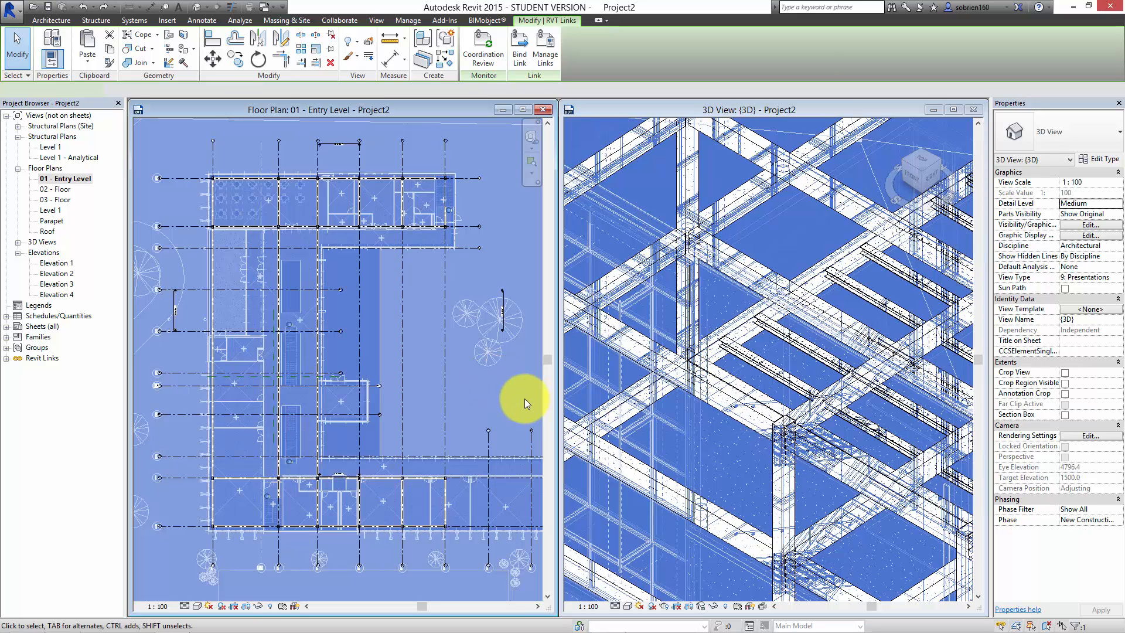
left_click(525, 398)
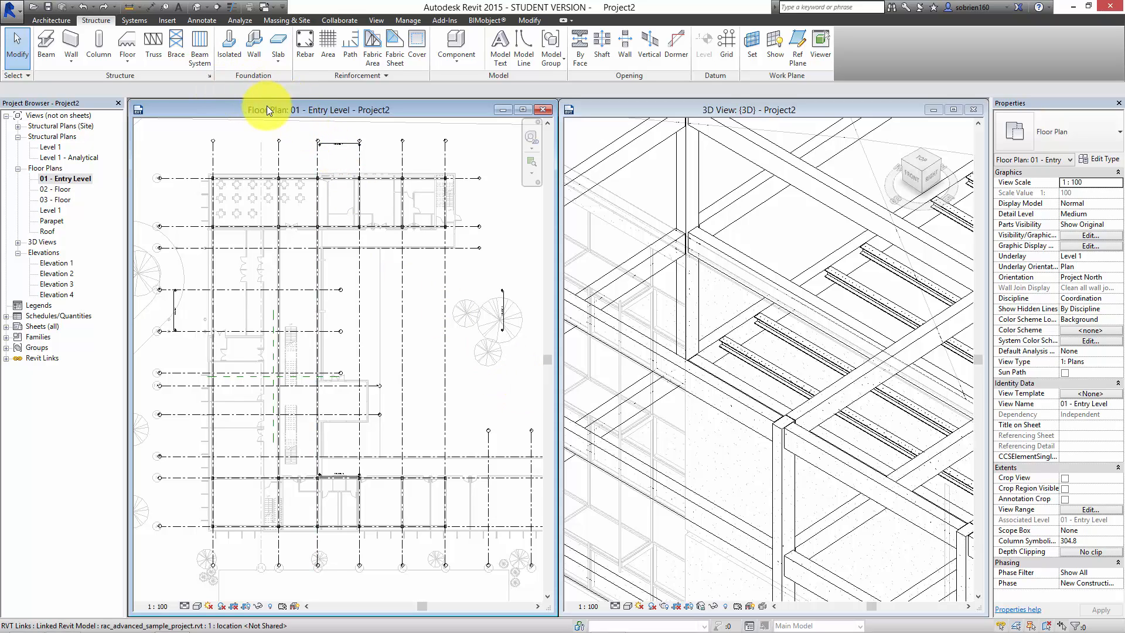
Search Autodesk Seek for "precast slab" and browse the listed components in the web browser
left_click(168, 21)
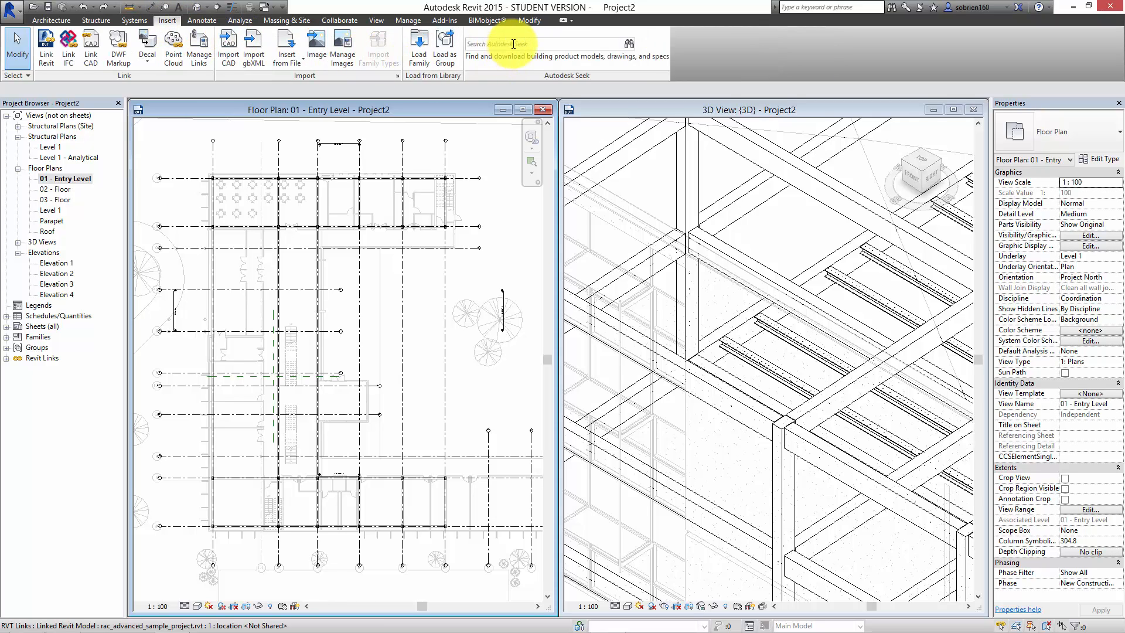
left_click(513, 44)
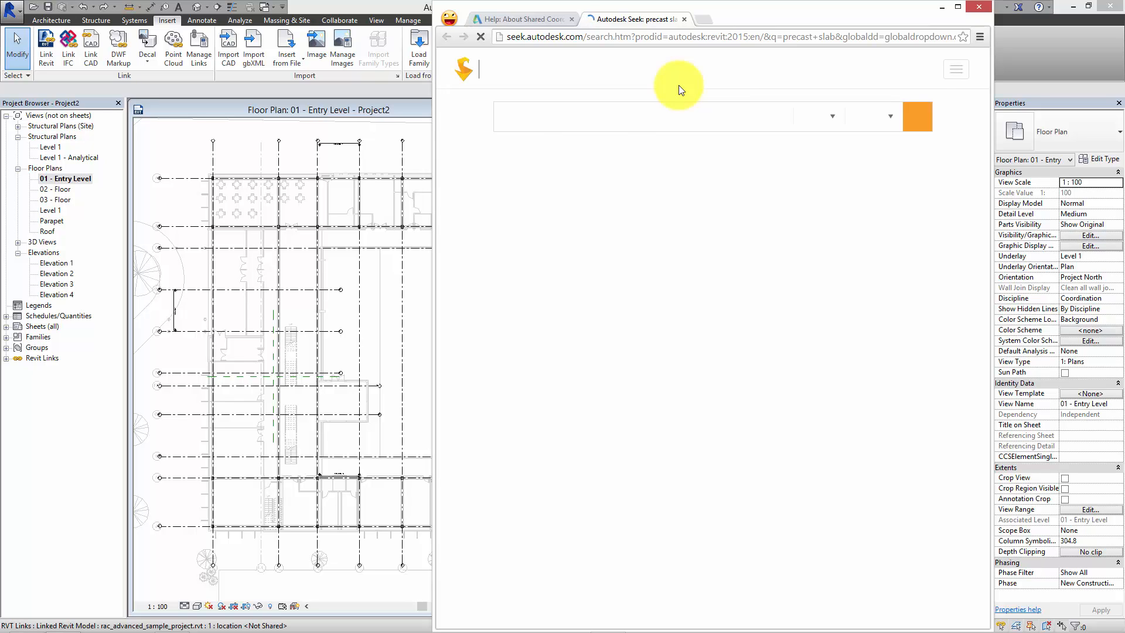
left_click(572, 19)
scroll(666, 359, "down", 3)
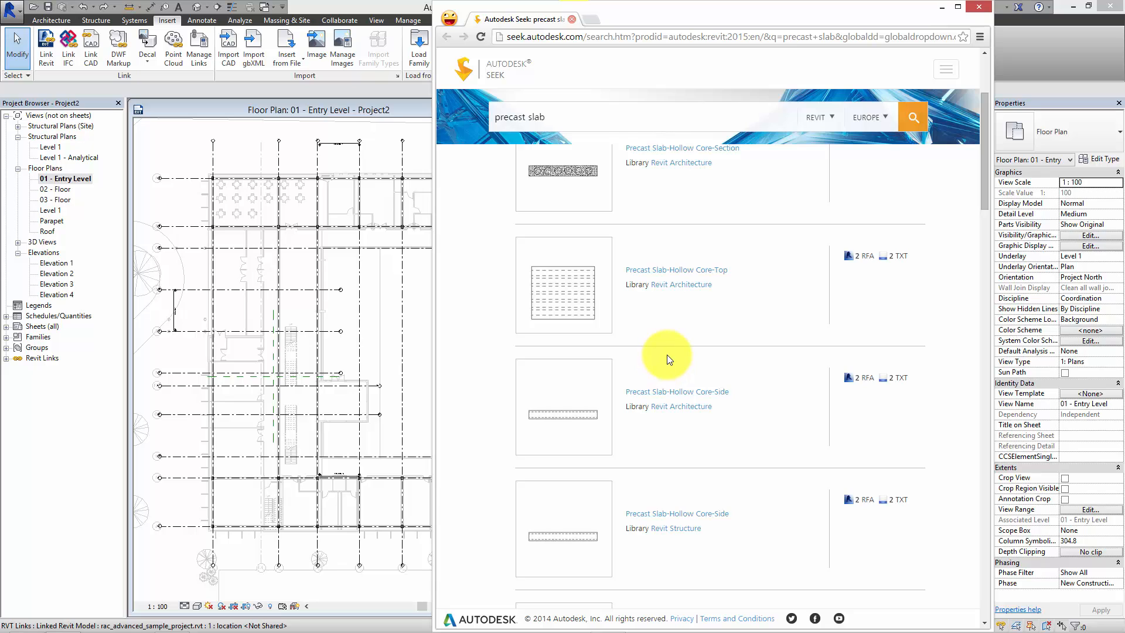
scroll(667, 354, "down", 5)
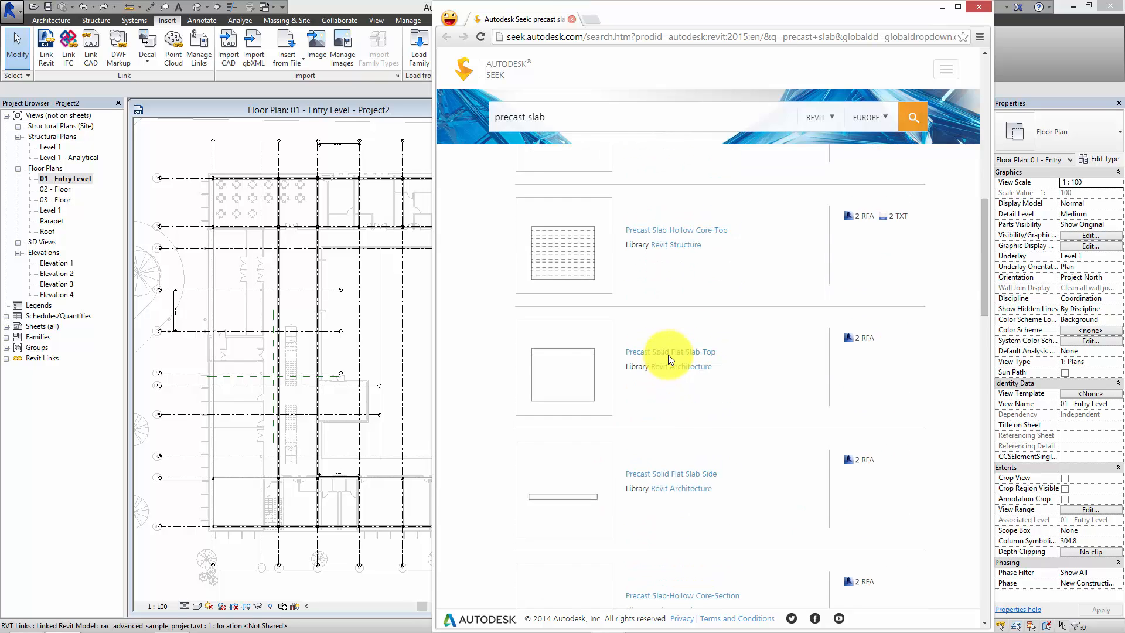
scroll(668, 354, "down", 10)
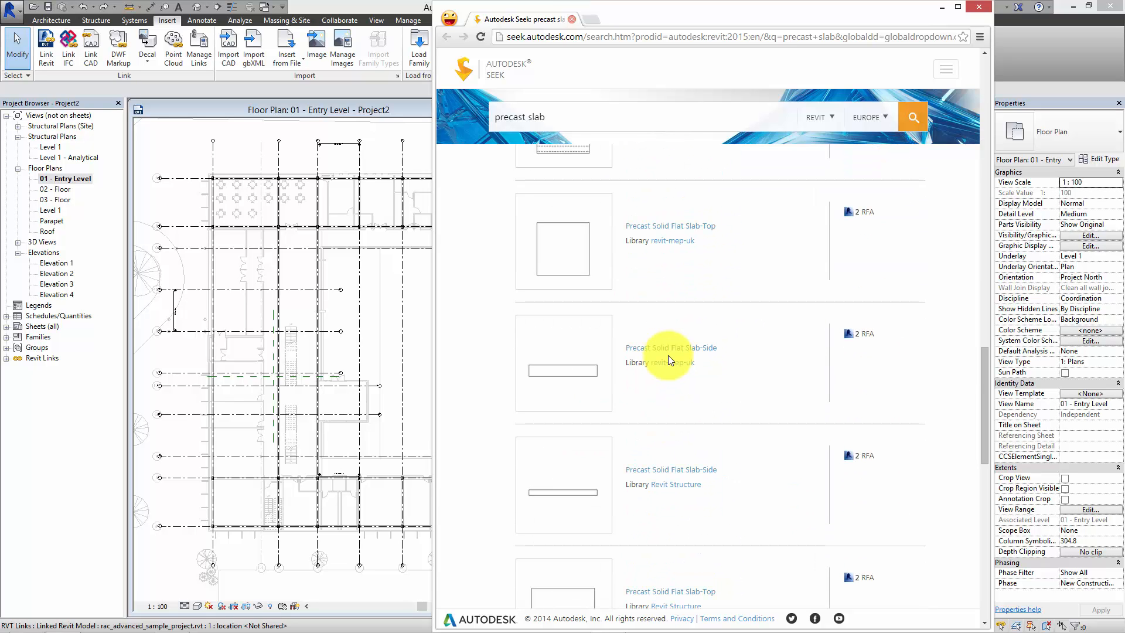
Look through the remaining precast slab search results and open the product page for the Precast-Hollow Core Slab
scroll(669, 359, "down", 10)
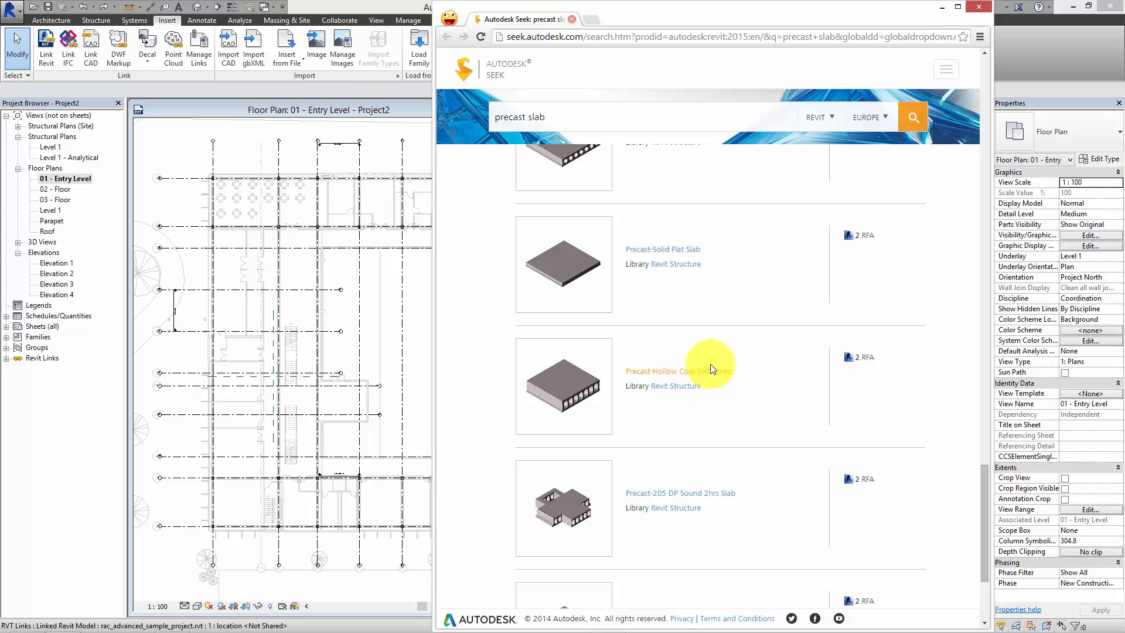
scroll(716, 374, "up", 2)
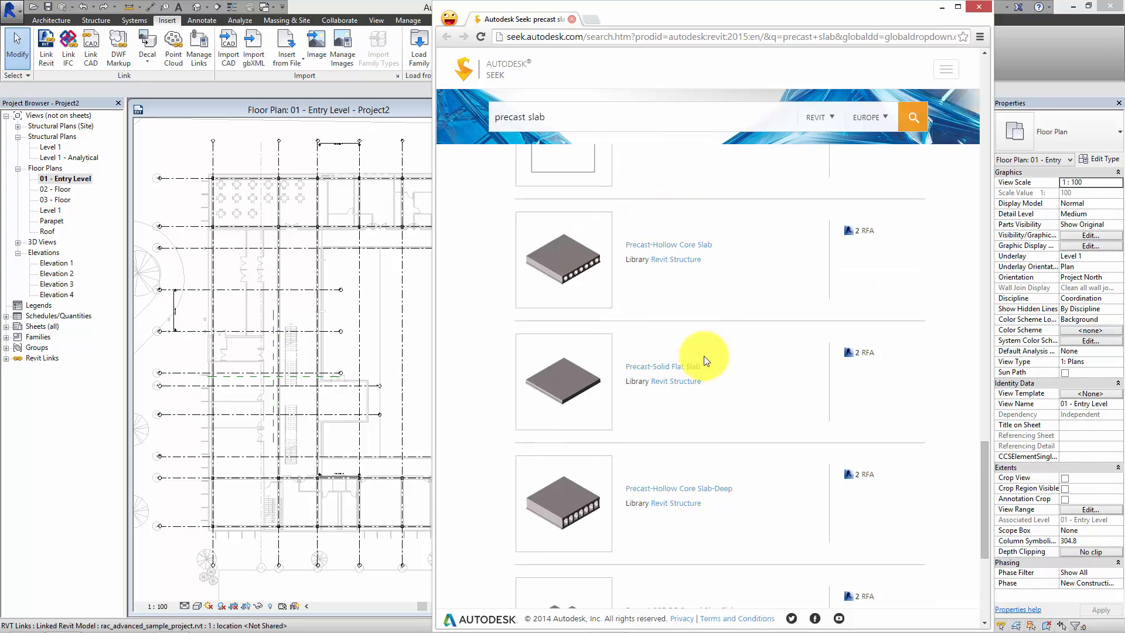
left_click(867, 234)
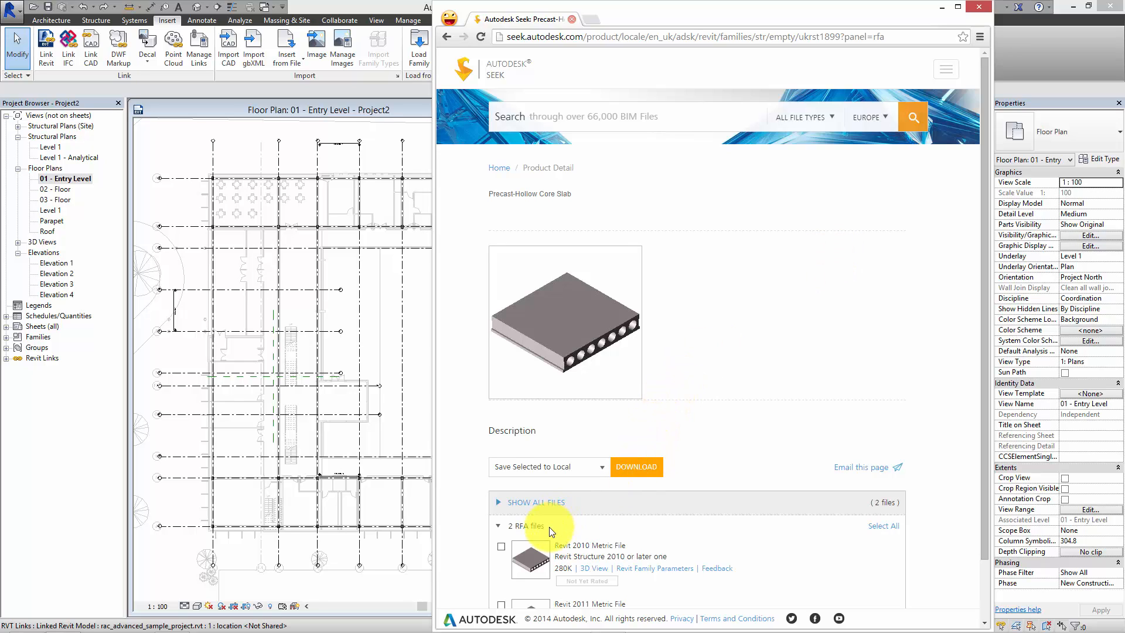
Download the slab's Revit 2011 Metric File, dismissing the login prompt and accepting the Terms and Conditions
scroll(550, 526, "down", 1)
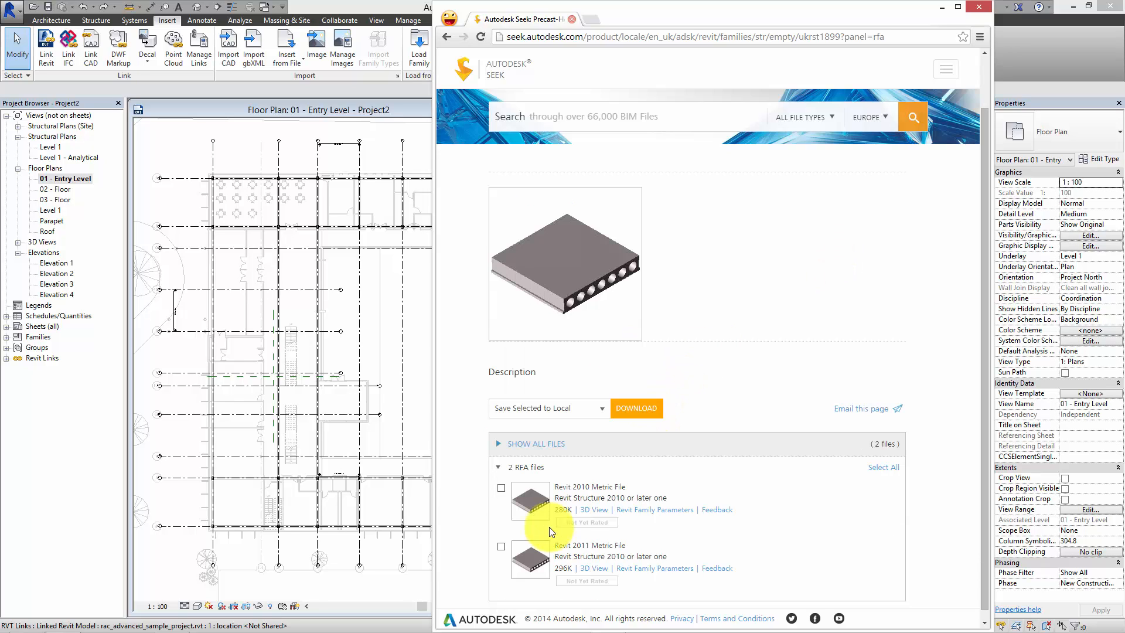
left_click(501, 546)
left_click(654, 417)
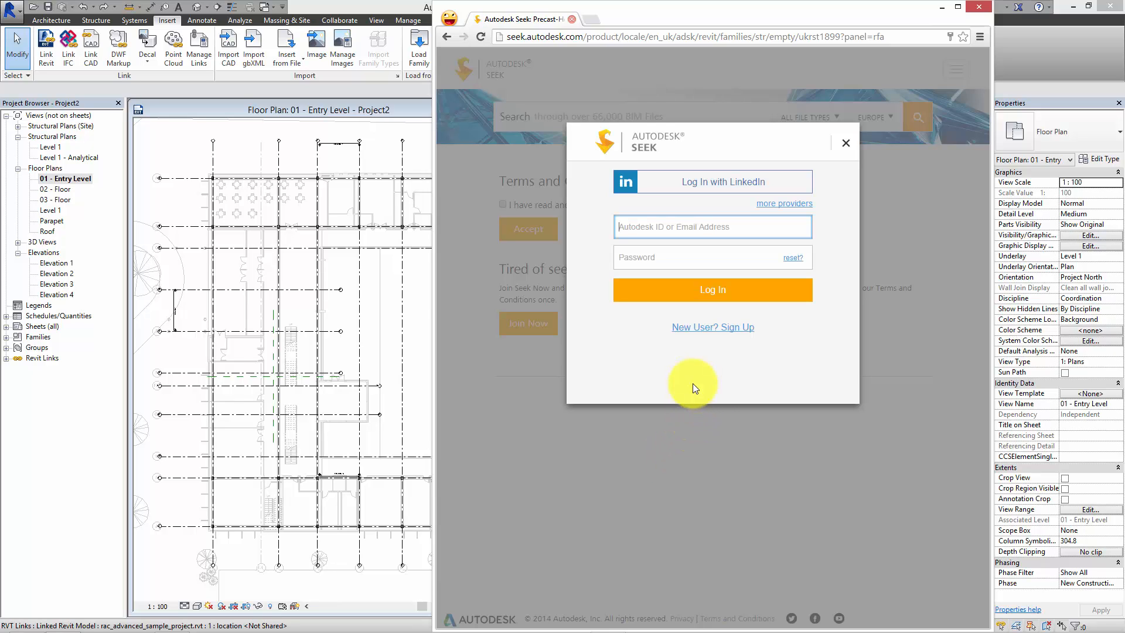
left_click(842, 143)
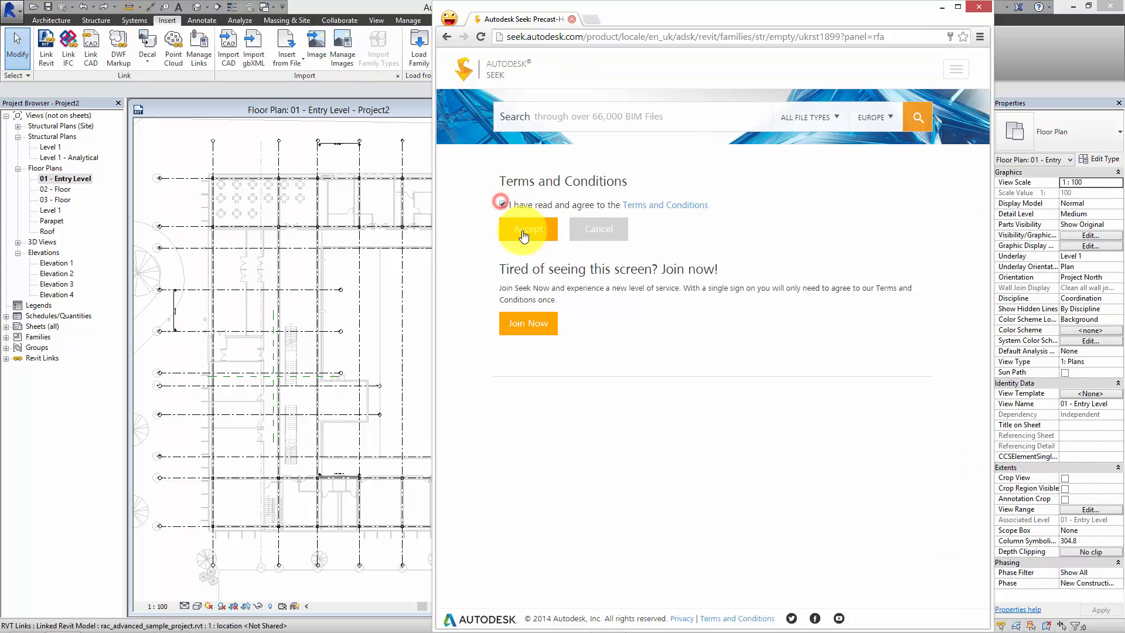
left_click(523, 233)
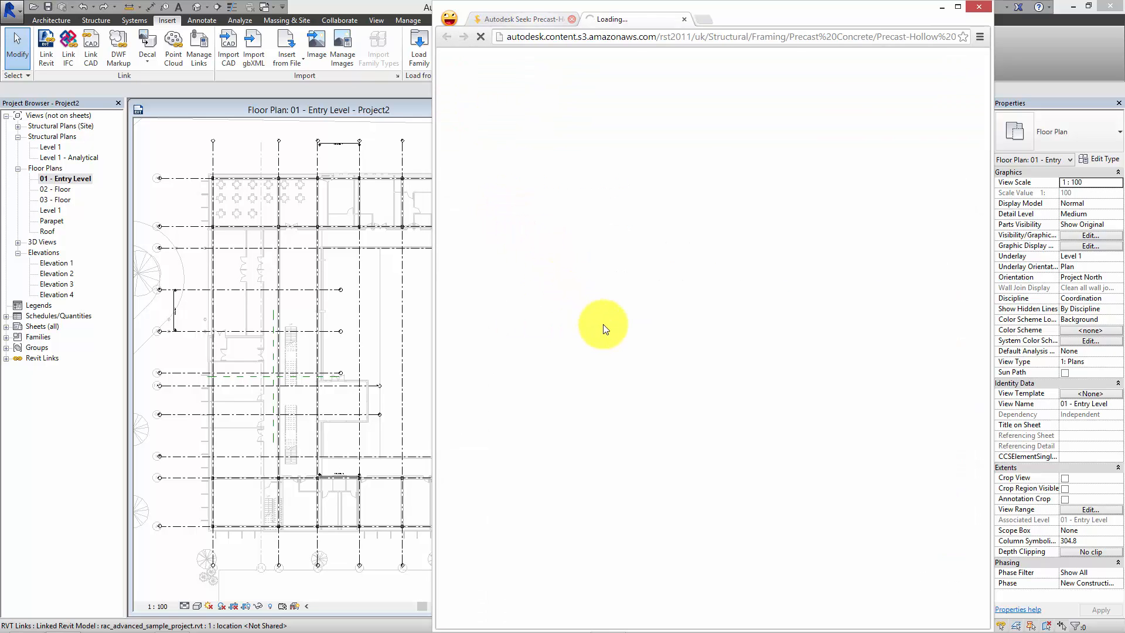
left_click(638, 467)
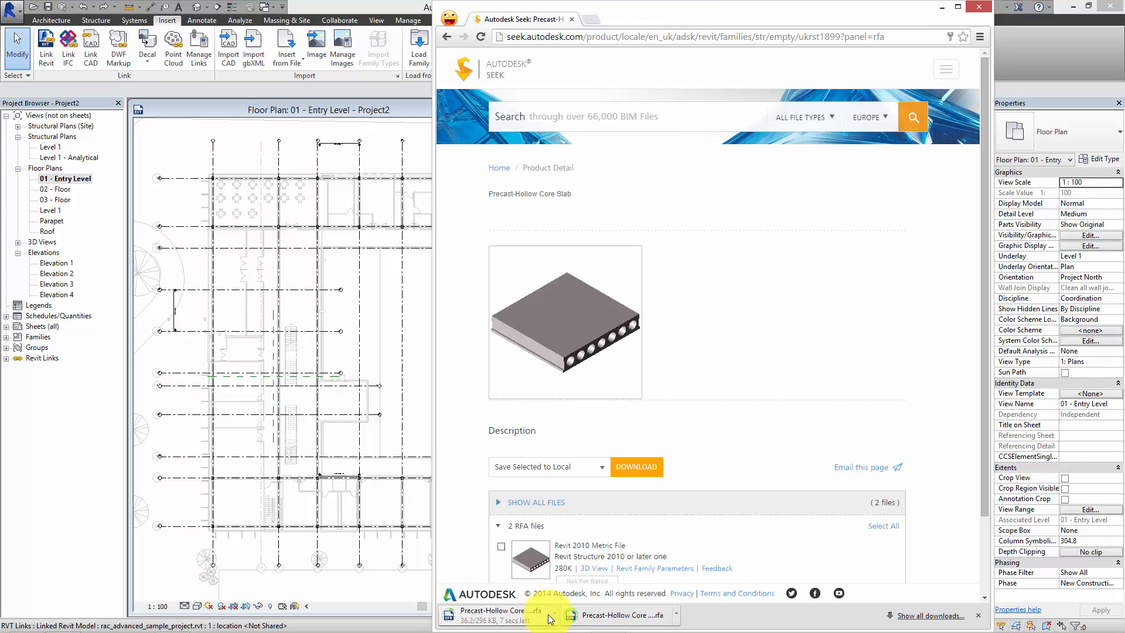
Open the downloaded Precast-Hollow Core Slab family in Revit and inspect its 3D geometry
left_click(678, 615)
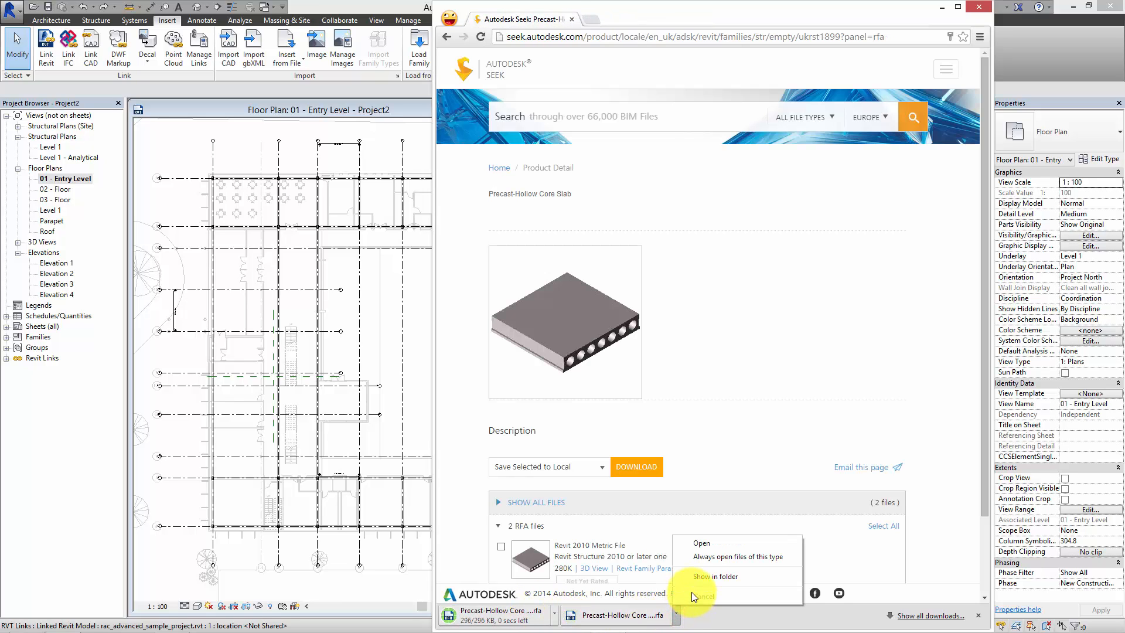
left_click(703, 544)
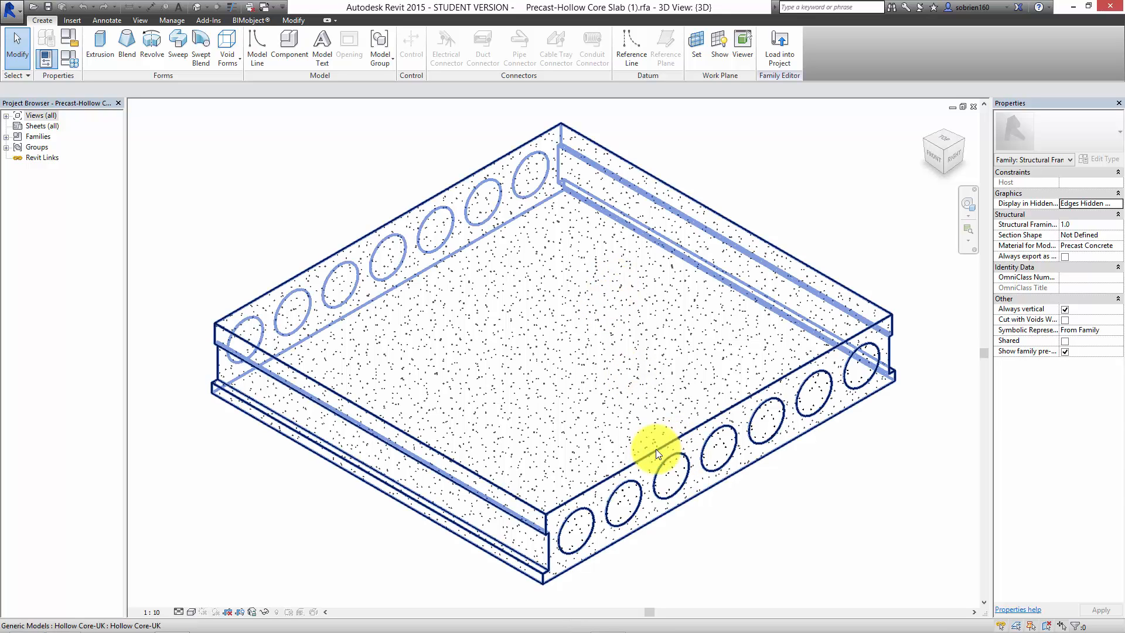
scroll(656, 449, "down", 3)
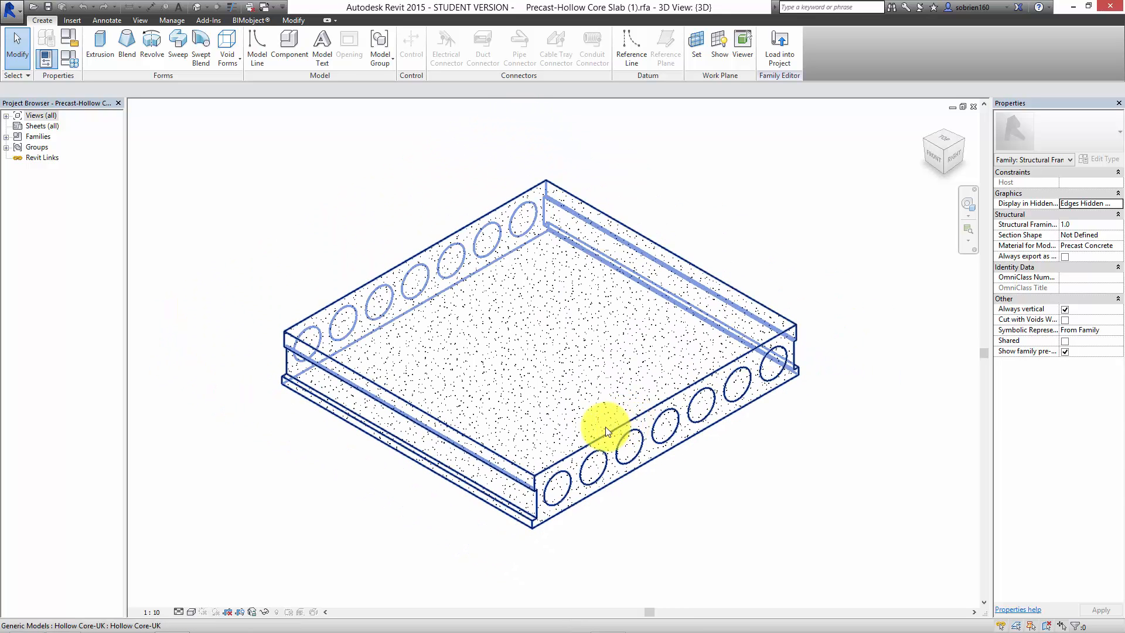
left_click(709, 497)
middle_click_drag(705, 502, 739, 537)
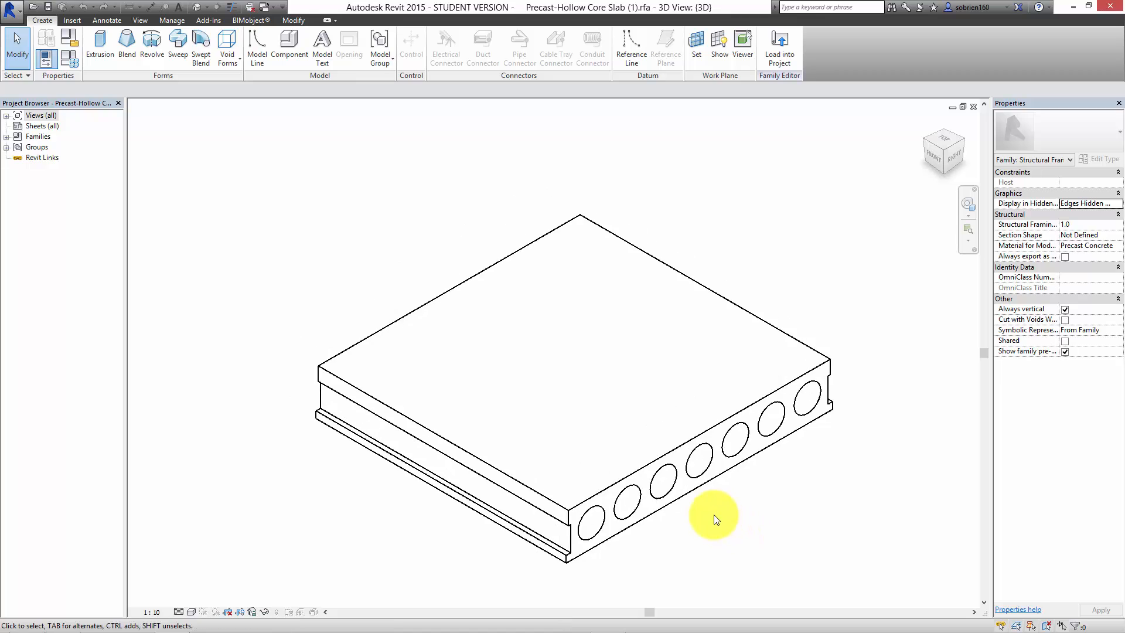
scroll(713, 515, "down", 1)
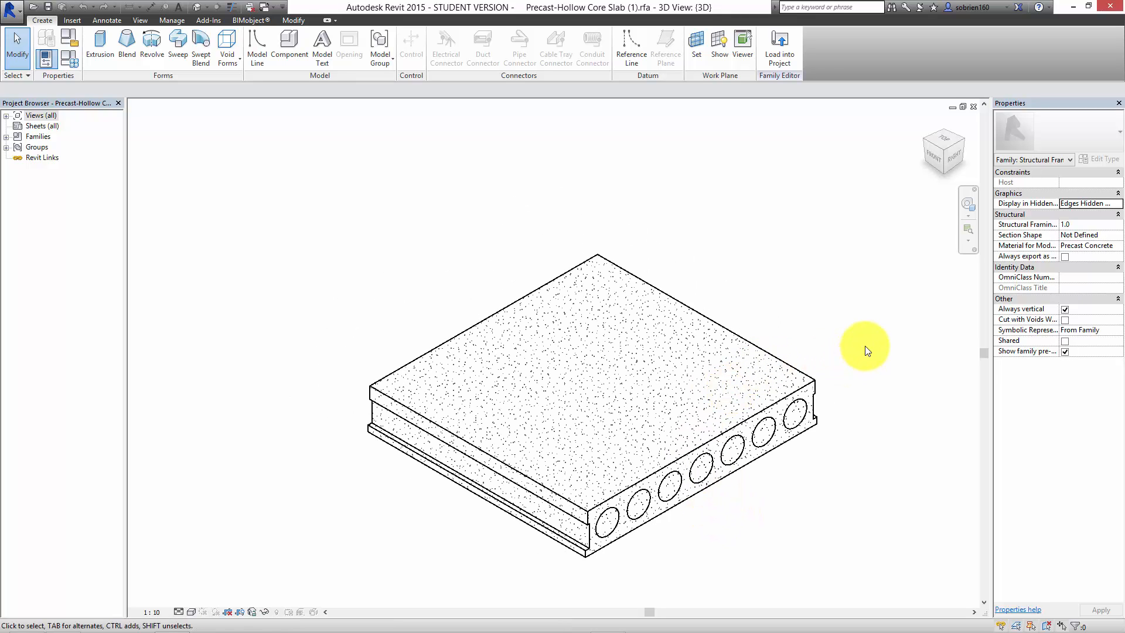
Load the hollow core slab family into Project2 and leave beam placement without placing one
left_click(785, 54)
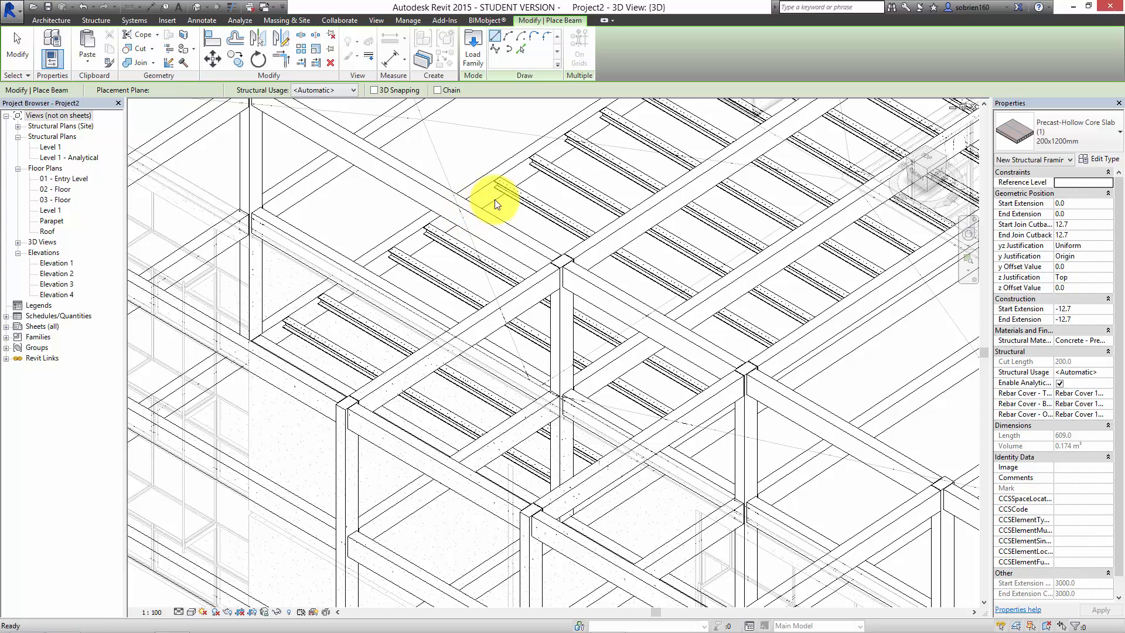
key("Escape")
key("Escape")
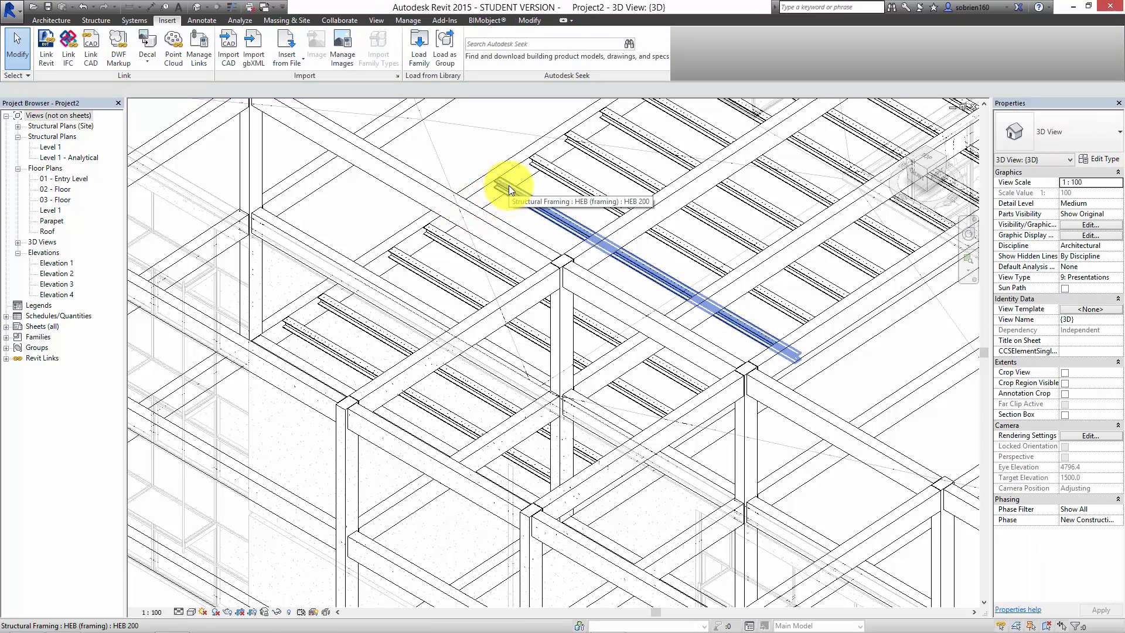
Select the structural beam system, set its beam type to Precast-Hollow Core Slab (1) : 150x1200mm, and clear the selection
key("Tab")
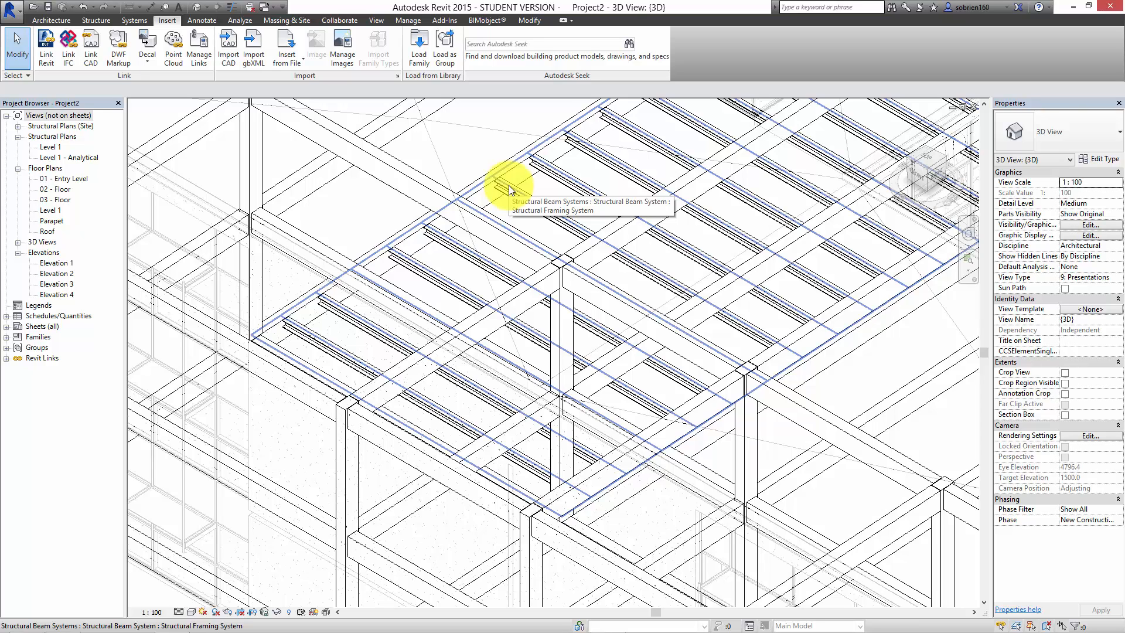
left_click(508, 189)
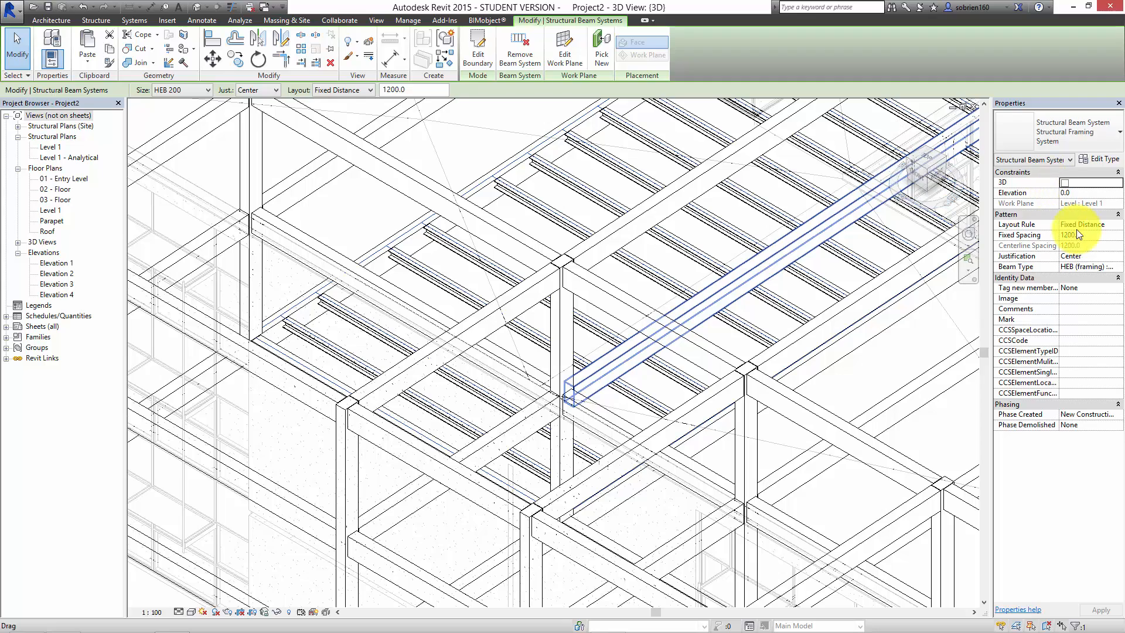
left_click(1111, 268)
left_click(1118, 266)
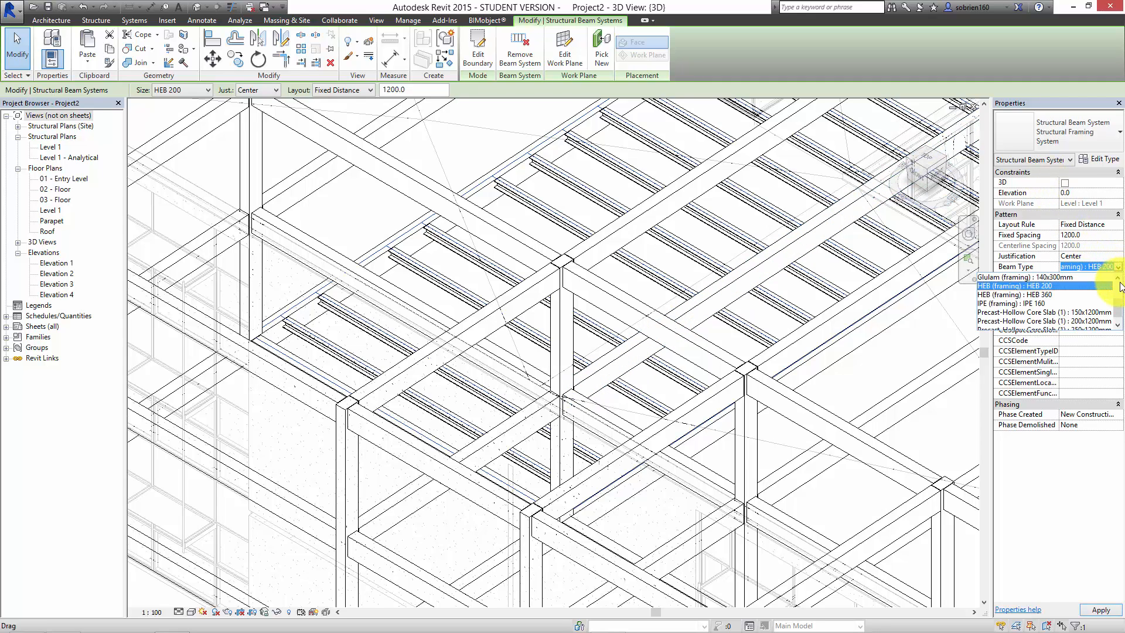
left_click_drag(1120, 308, 1120, 316)
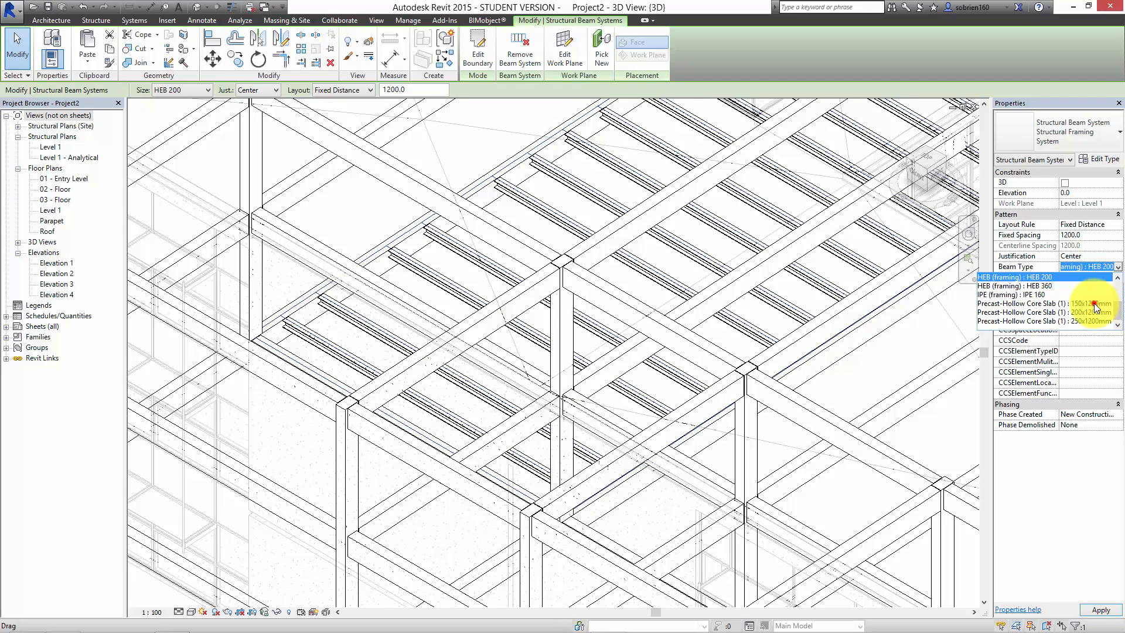
left_click(1095, 303)
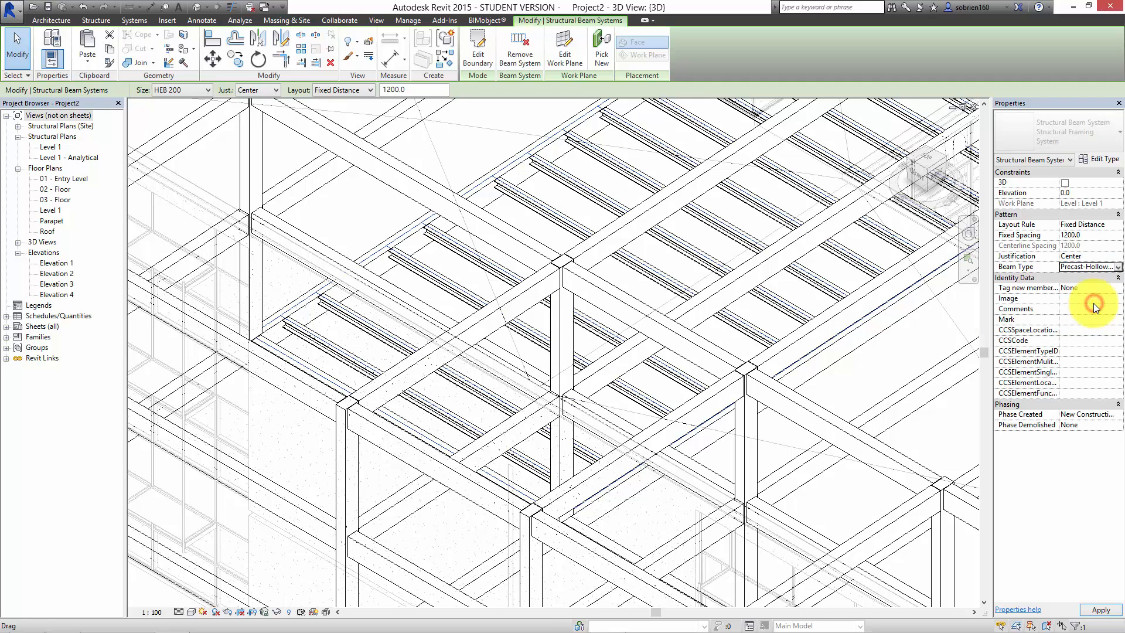
left_click(1101, 612)
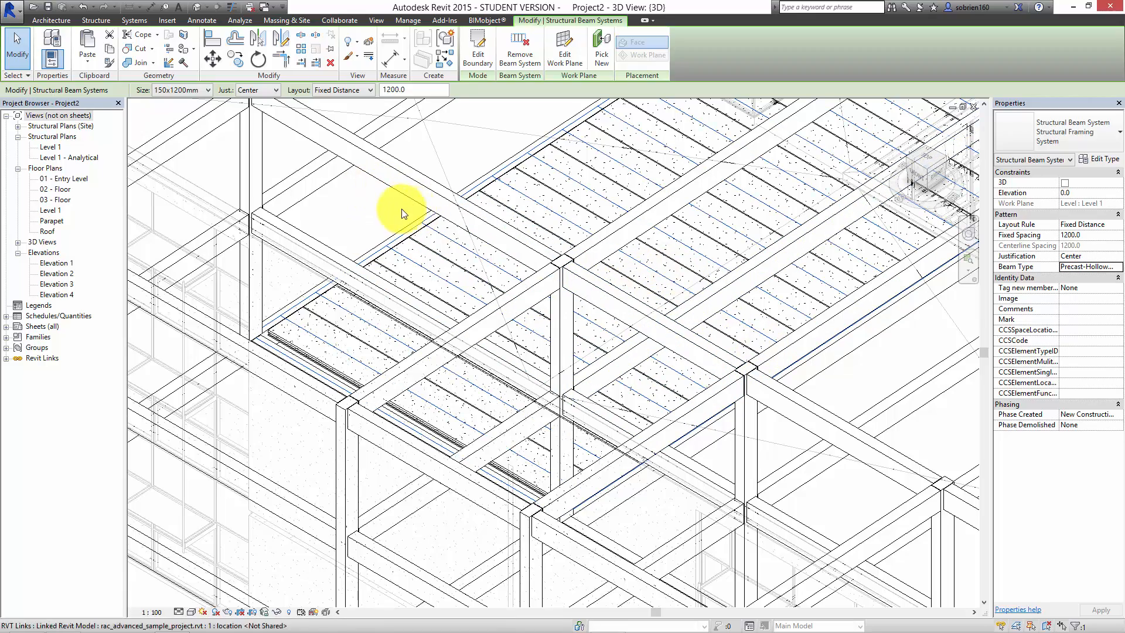
left_click(377, 209)
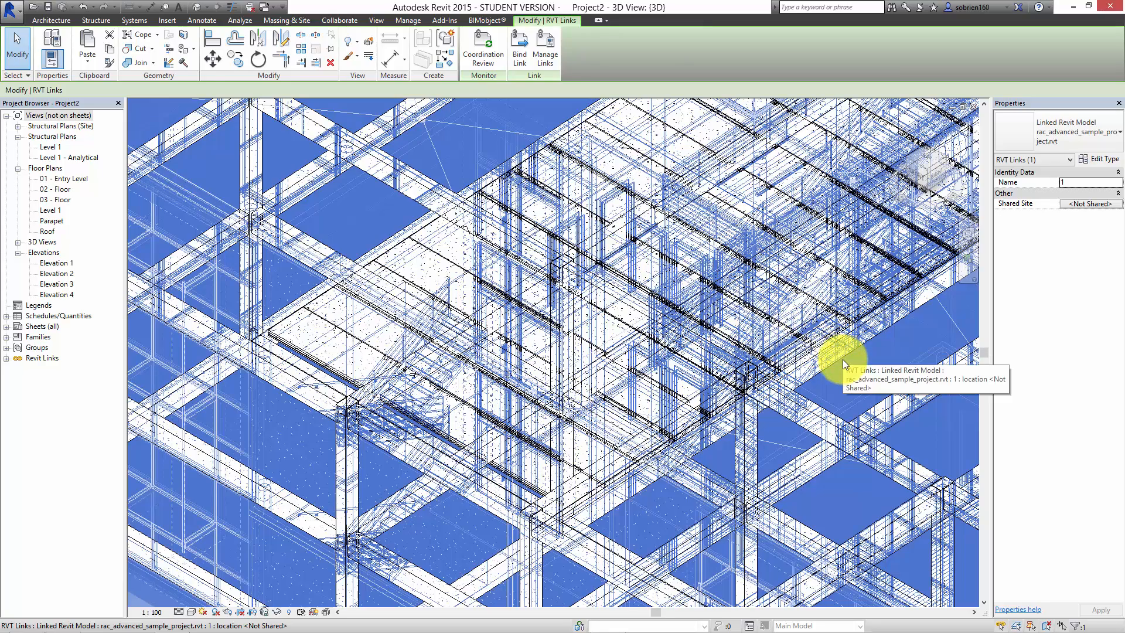
key("Delete")
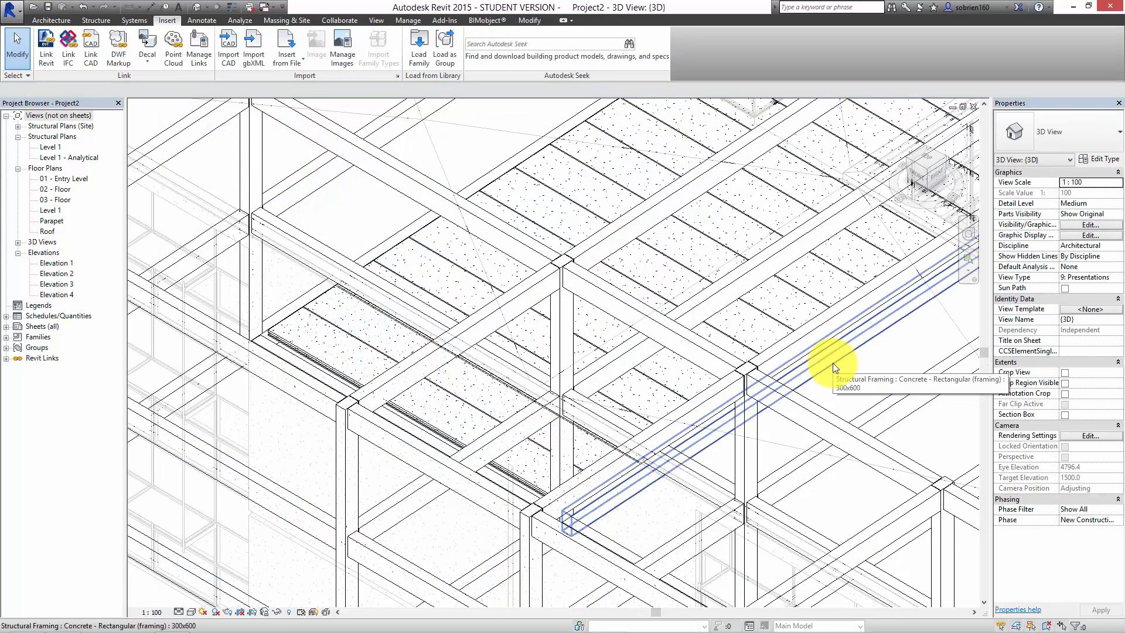
Examine the precast hollow core slabs and how they span between the concrete beams across the 3D model
scroll(766, 391, "down", 3)
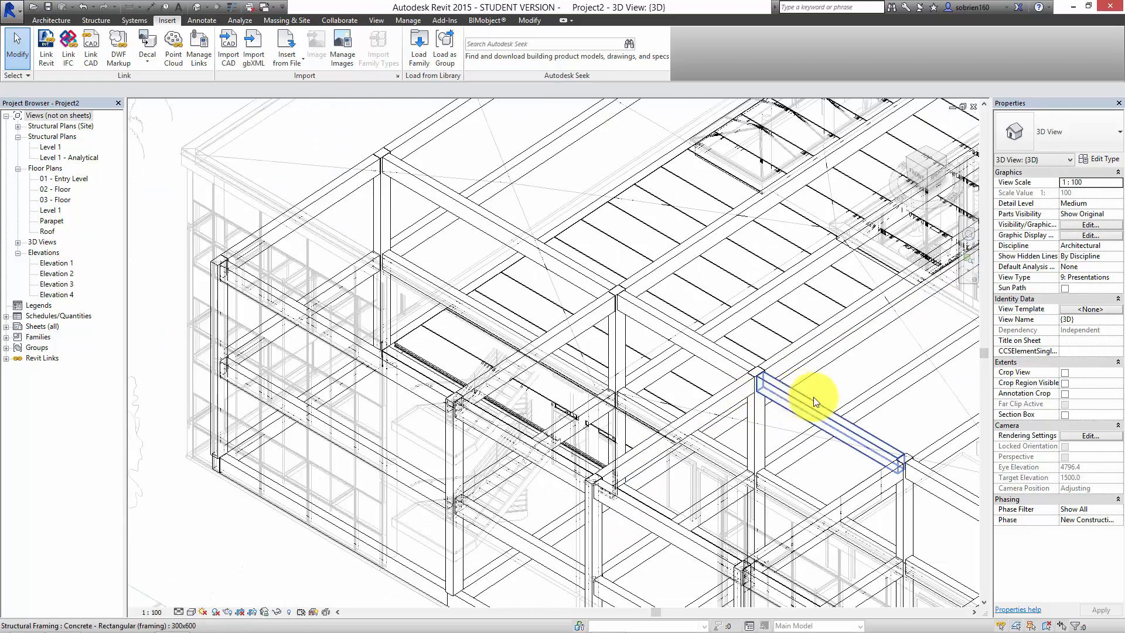
middle_click_drag(846, 354, 771, 417)
middle_click_drag(456, 441, 448, 444)
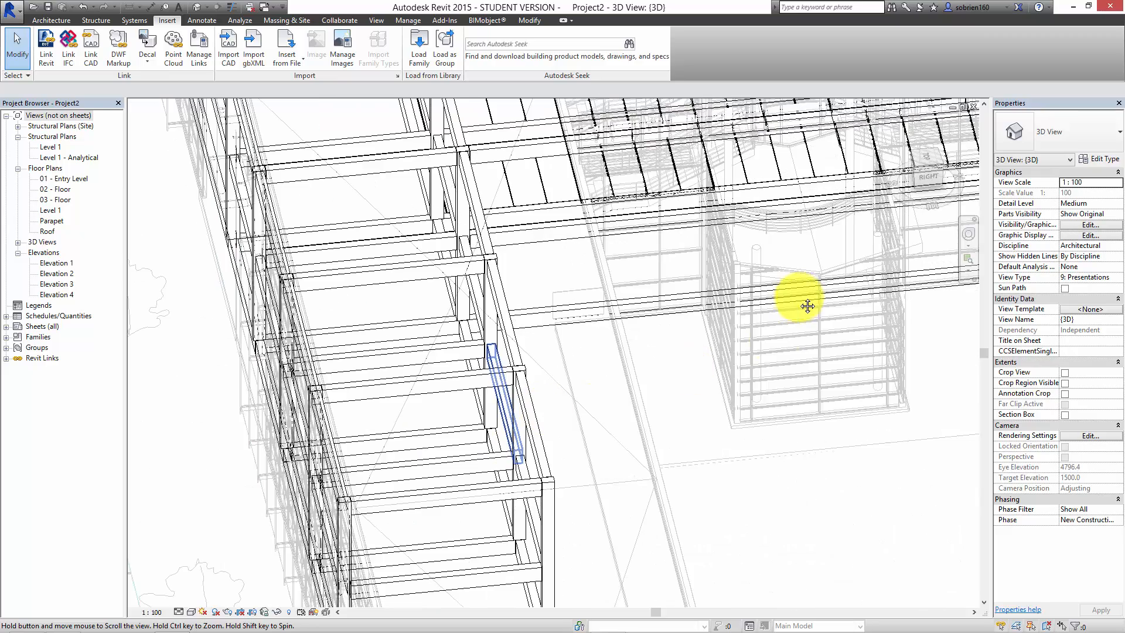
middle_click_drag(806, 306, 609, 511)
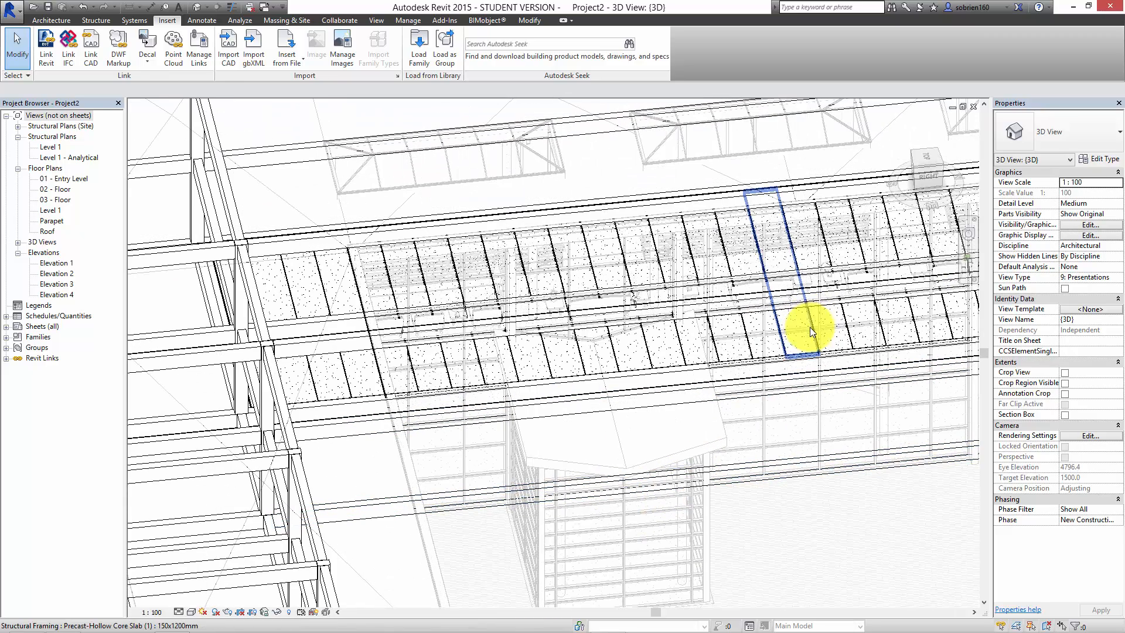
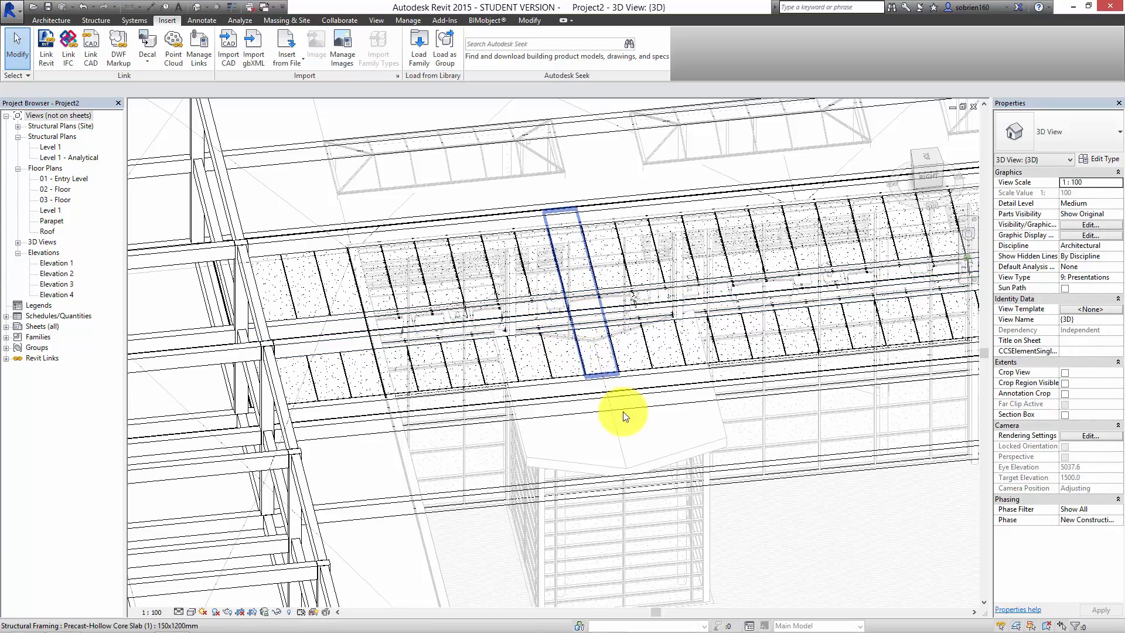
middle_click_drag(698, 427, 756, 419, "shift")
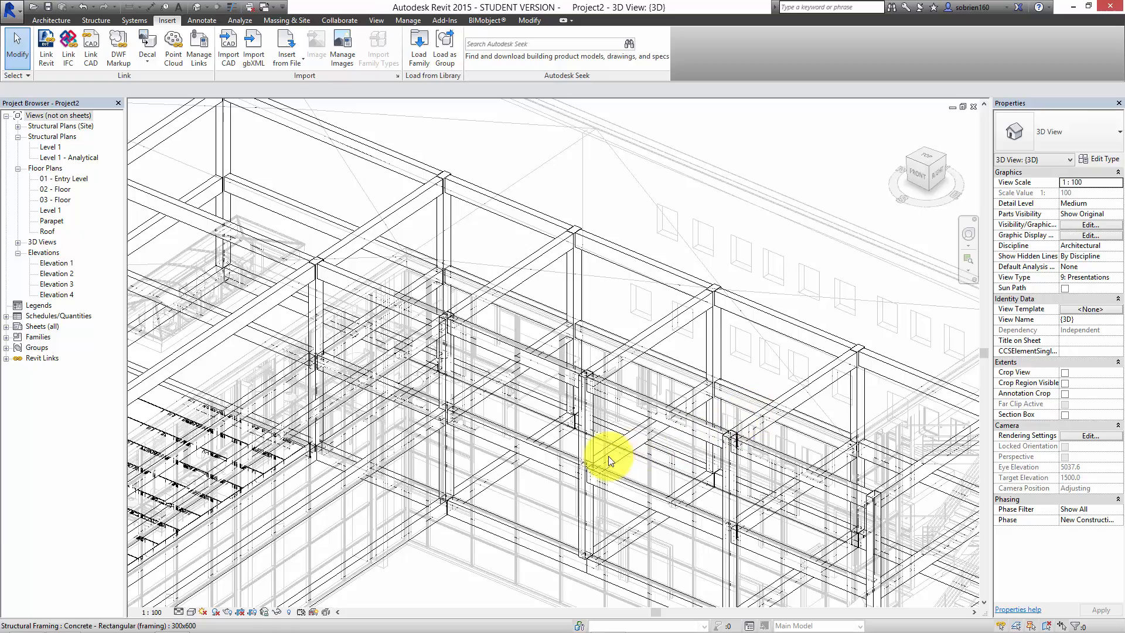
middle_click_drag(607, 460, 802, 368)
middle_click_drag(728, 394, 814, 306)
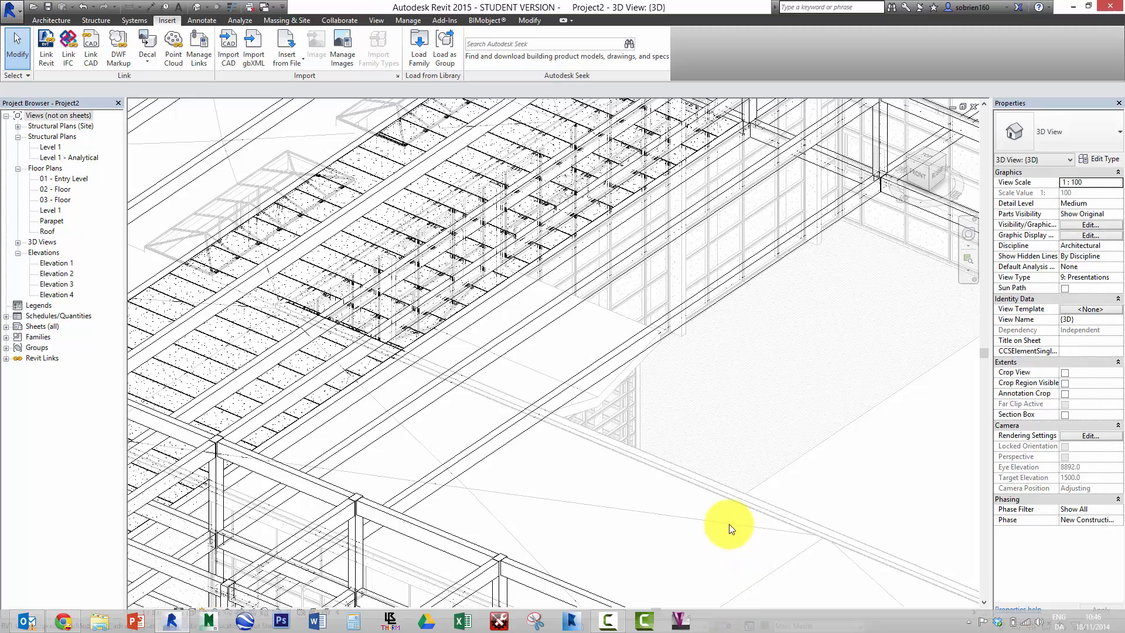
Place an HEB (framing) : HEB 200 steel beam about 22000 mm long in the open area beside the building, leaving the project unsaved
middle_click_drag(755, 445, 256, 279)
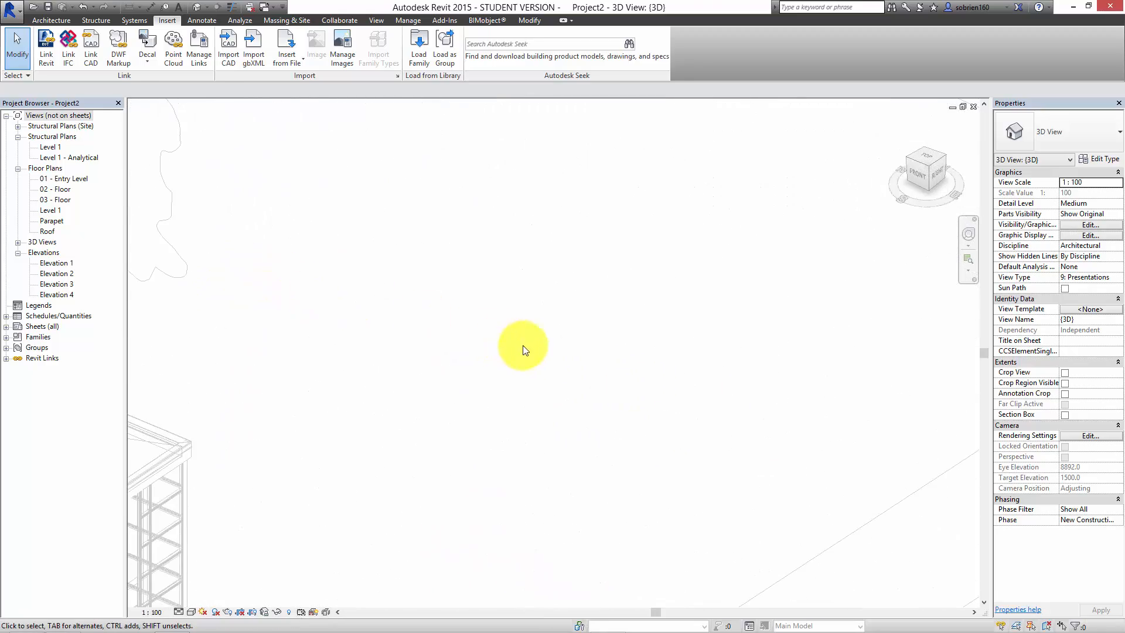
scroll(552, 341, "down", 4)
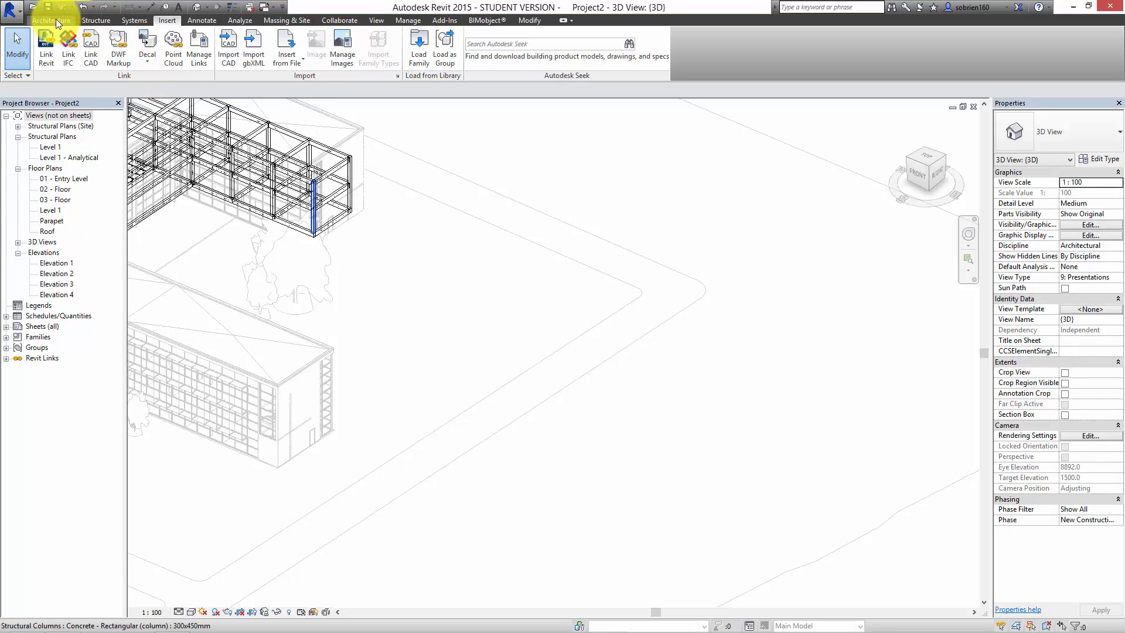
left_click(92, 21)
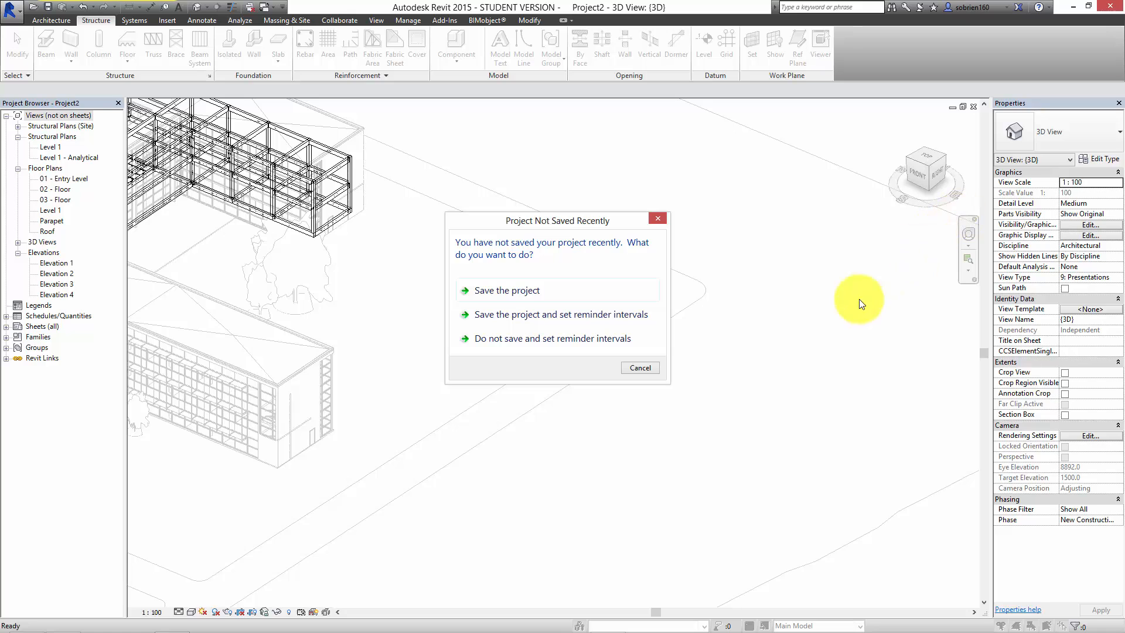
left_click(638, 367)
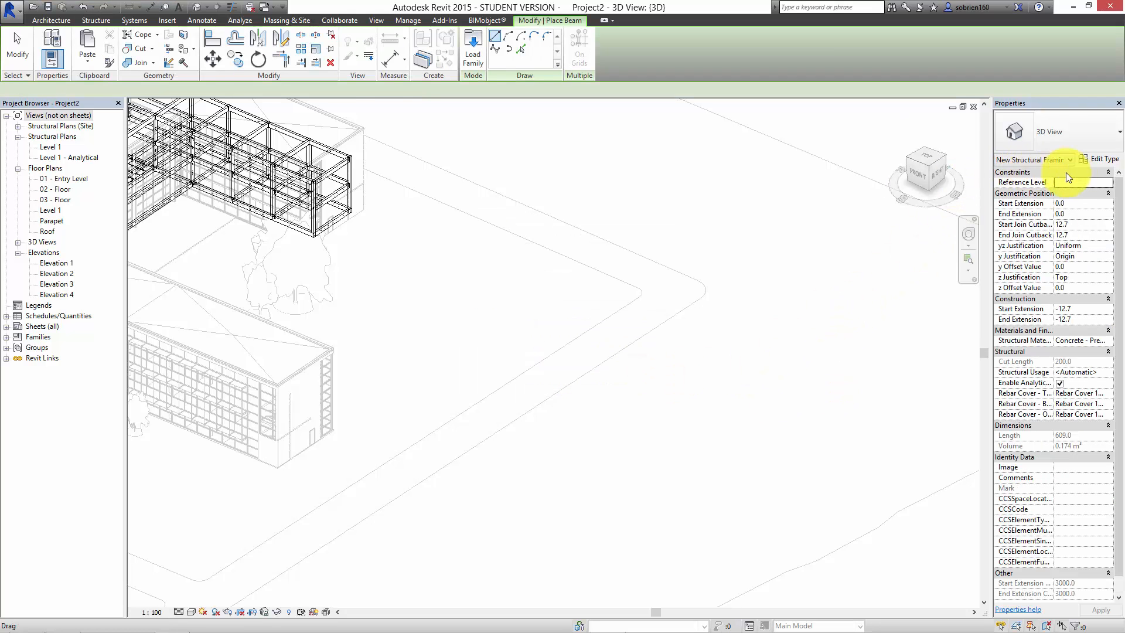
left_click(1108, 147)
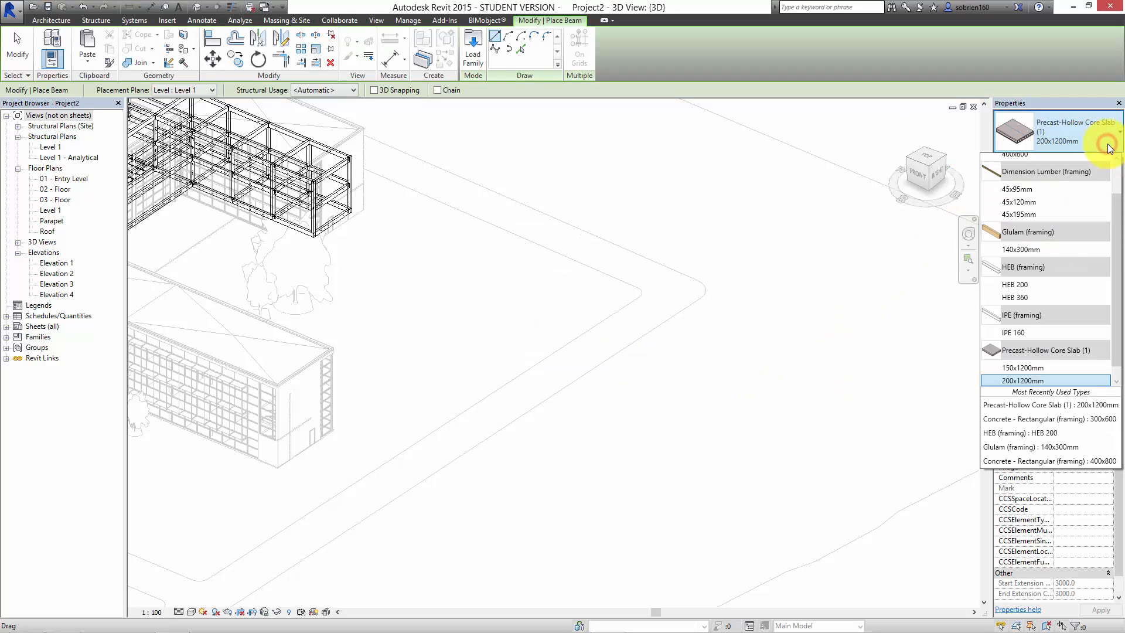
scroll(1105, 201, "down", 2)
left_click_drag(1117, 214, 1118, 225)
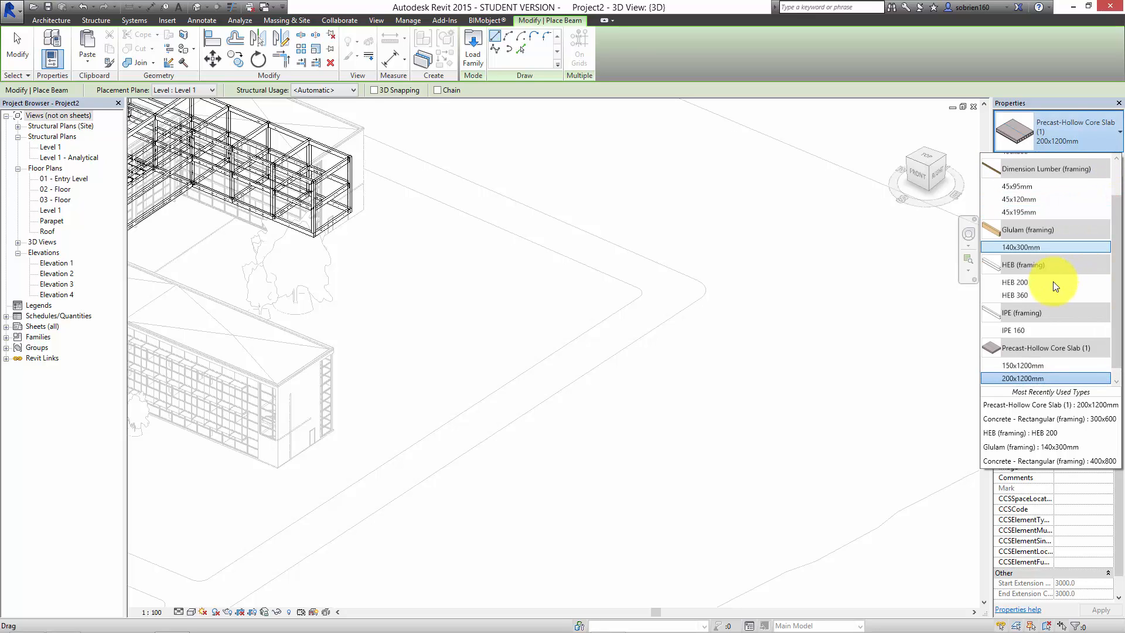
left_click(1050, 283)
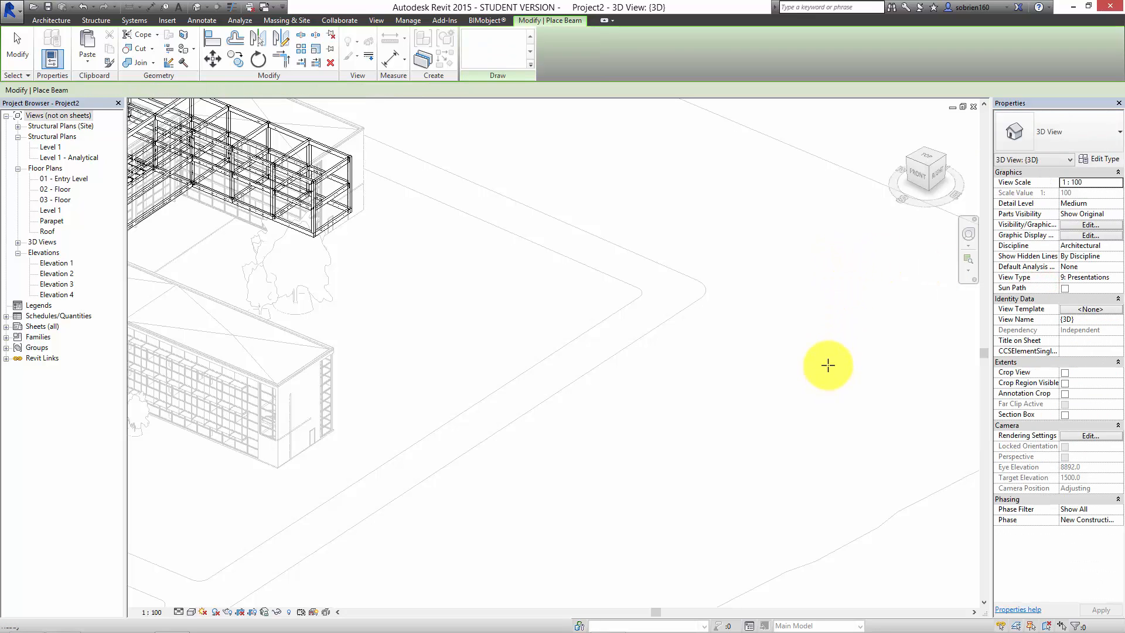
left_click(868, 299)
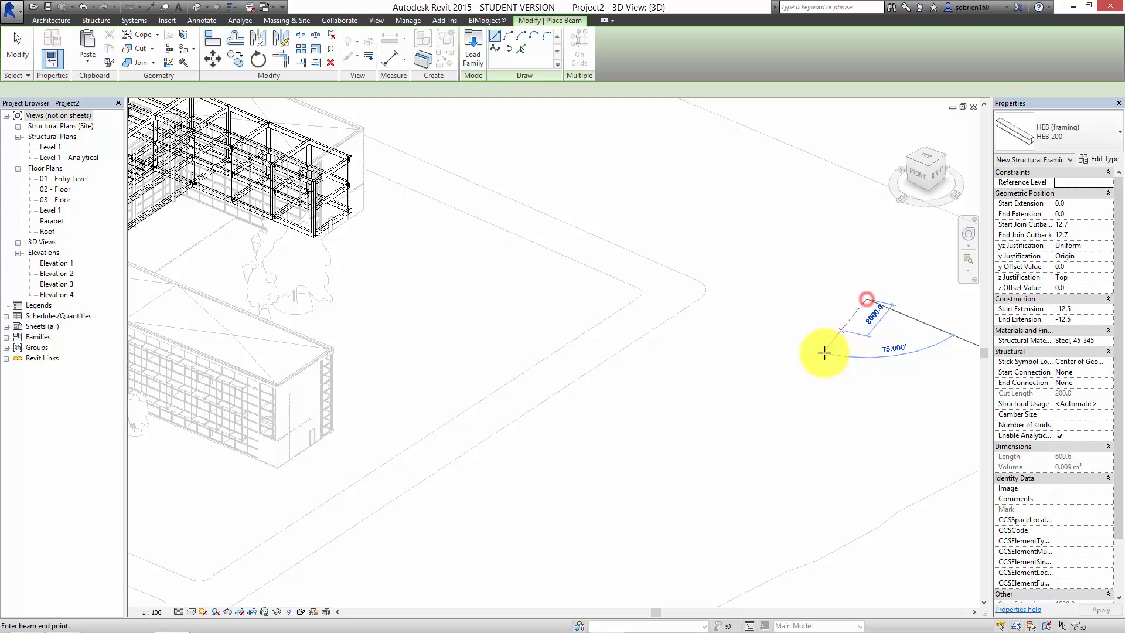
left_click(768, 377)
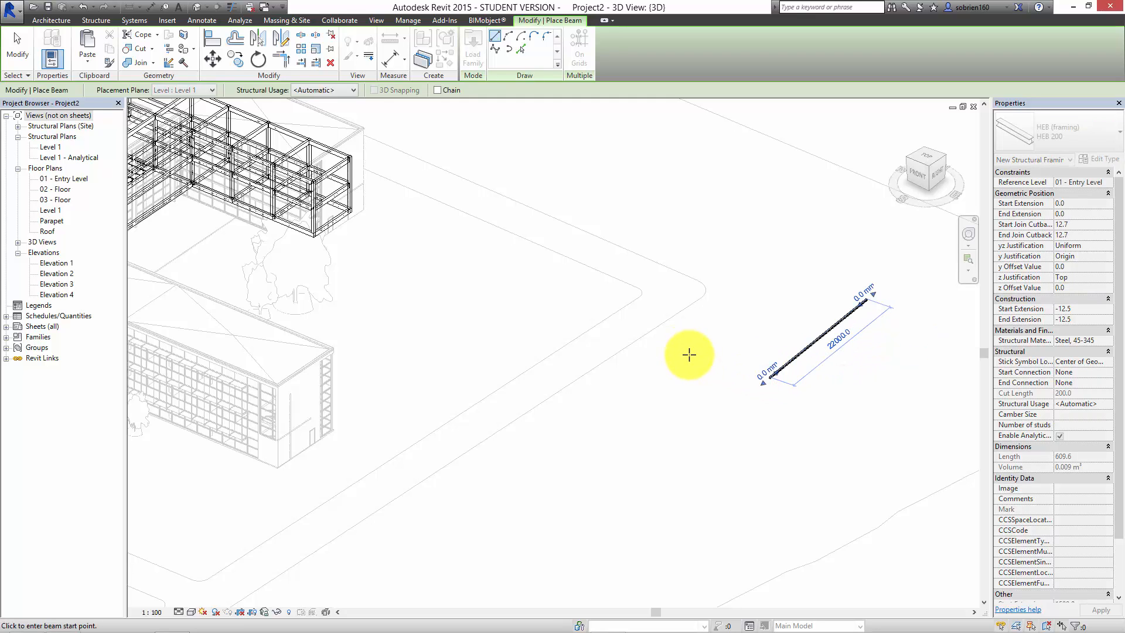
Place a second HEB 200 beam about 18000 mm long, running toward the near end of the first, and finish beam placement
left_click(645, 310)
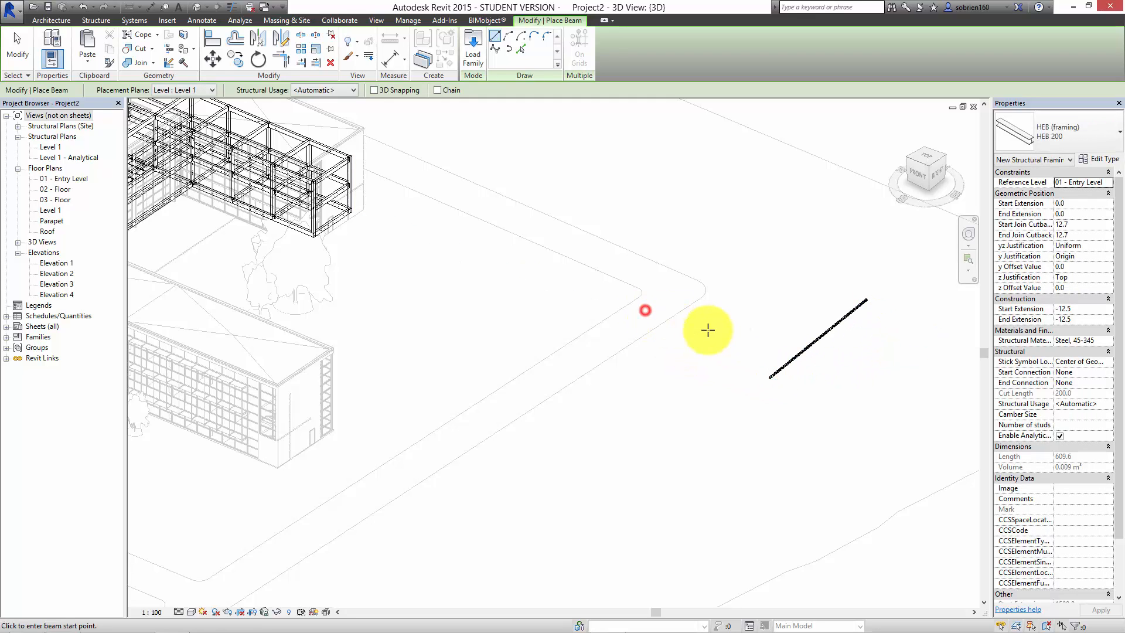
left_click(760, 358)
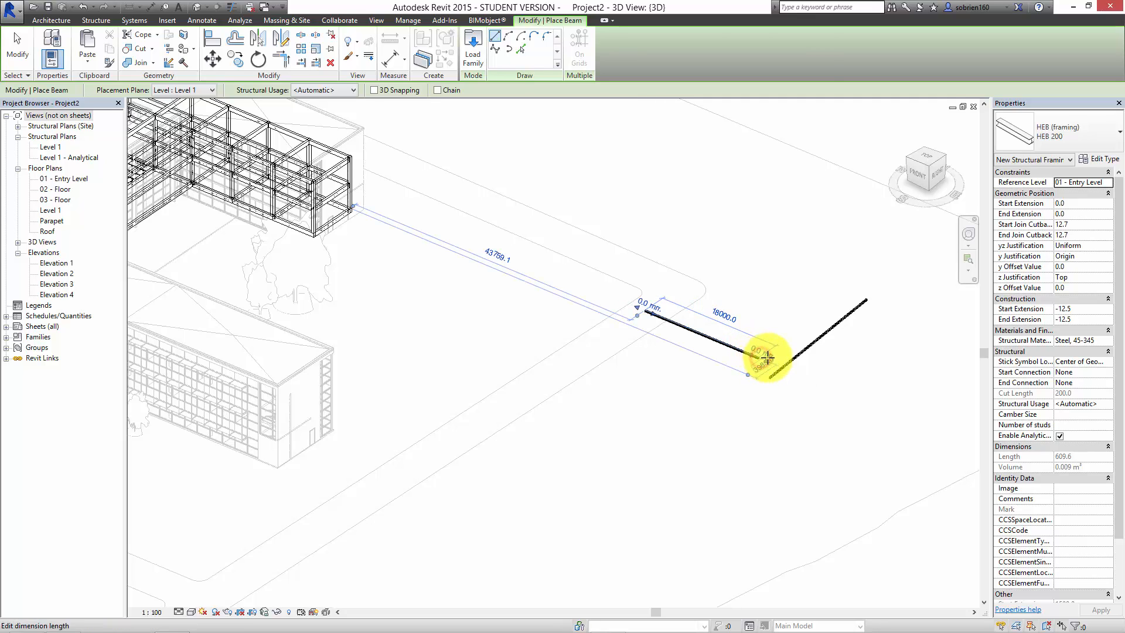
key("Escape")
key("Escape")
Trim/Extend the two HEB 200 beams to meet at a corner
scroll(768, 363, "up", 5)
scroll(750, 366, "up", 2)
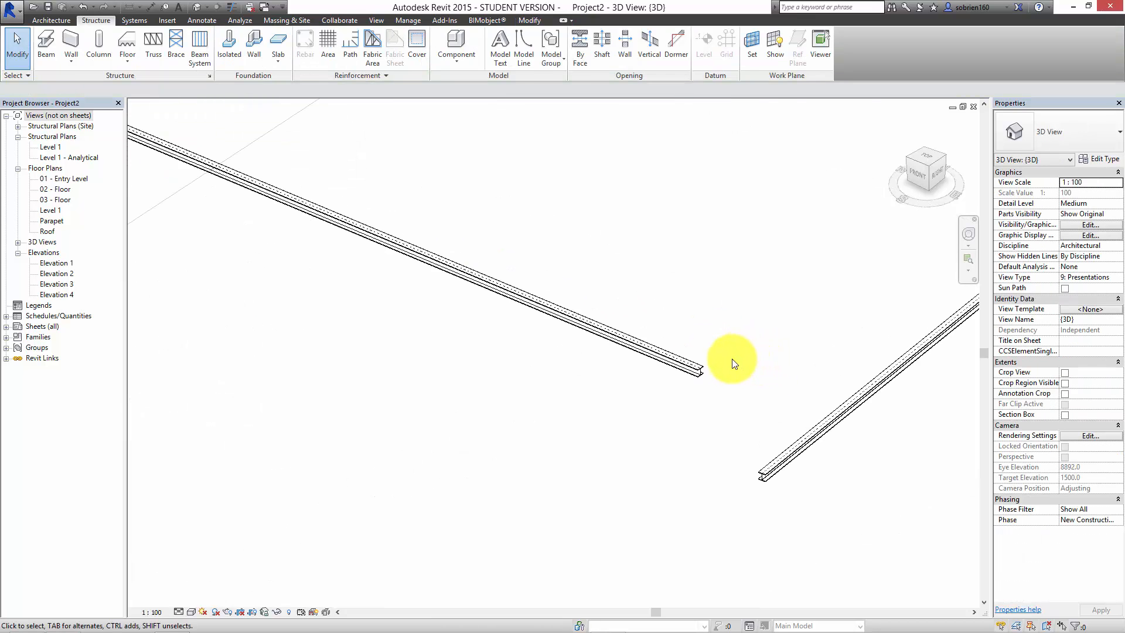
middle_click_drag(735, 363, 668, 351)
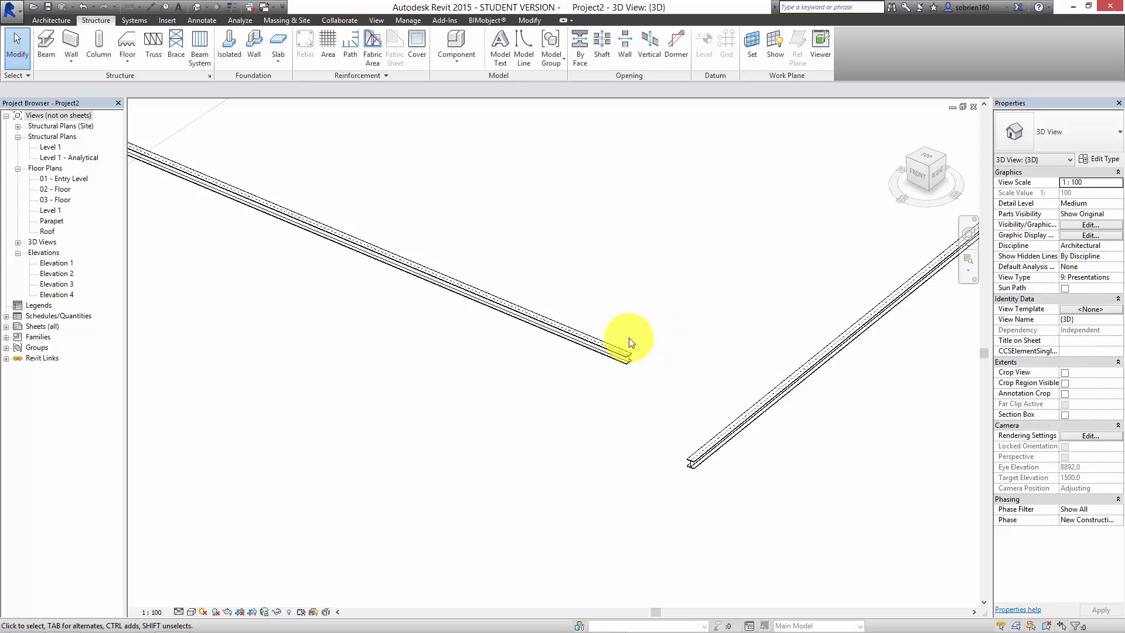
left_click(619, 353)
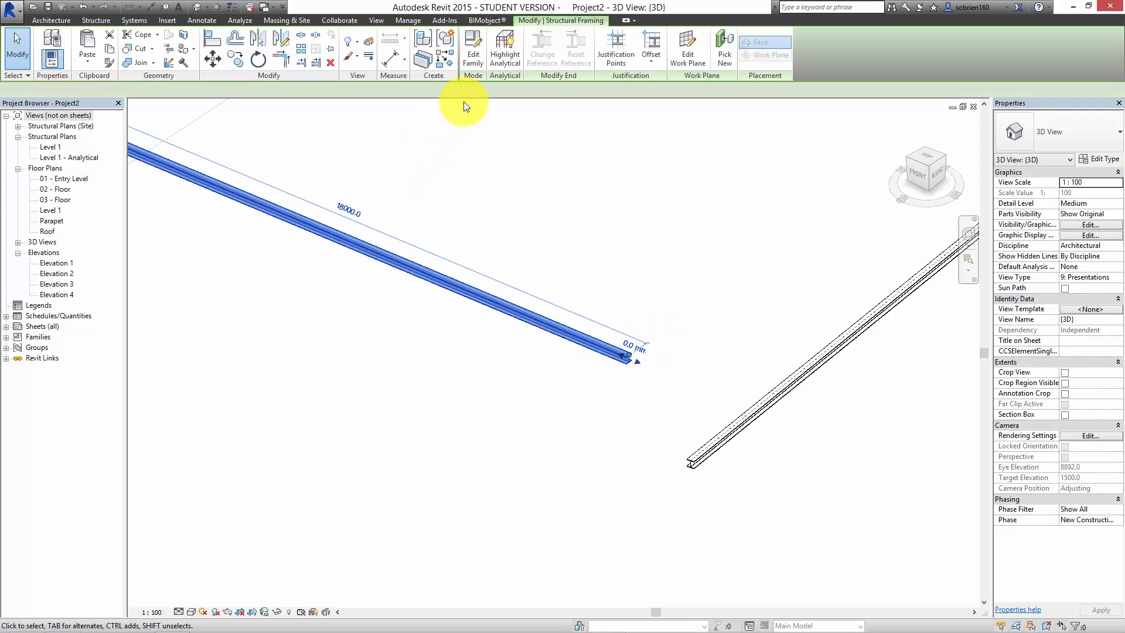
left_click(285, 61)
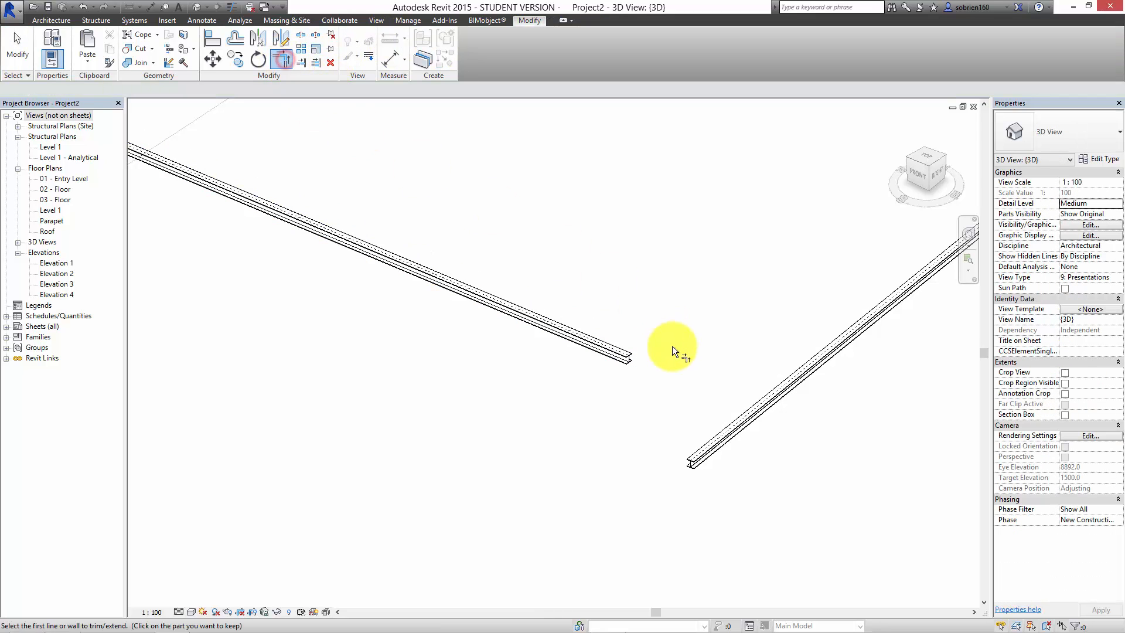
left_click(622, 354)
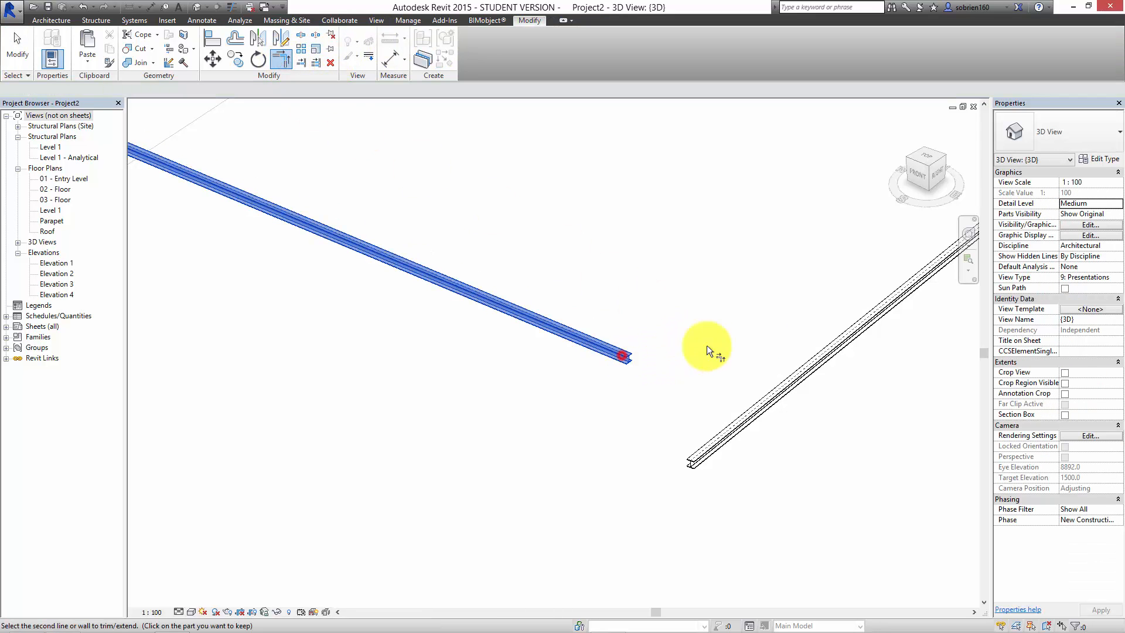
left_click(850, 328)
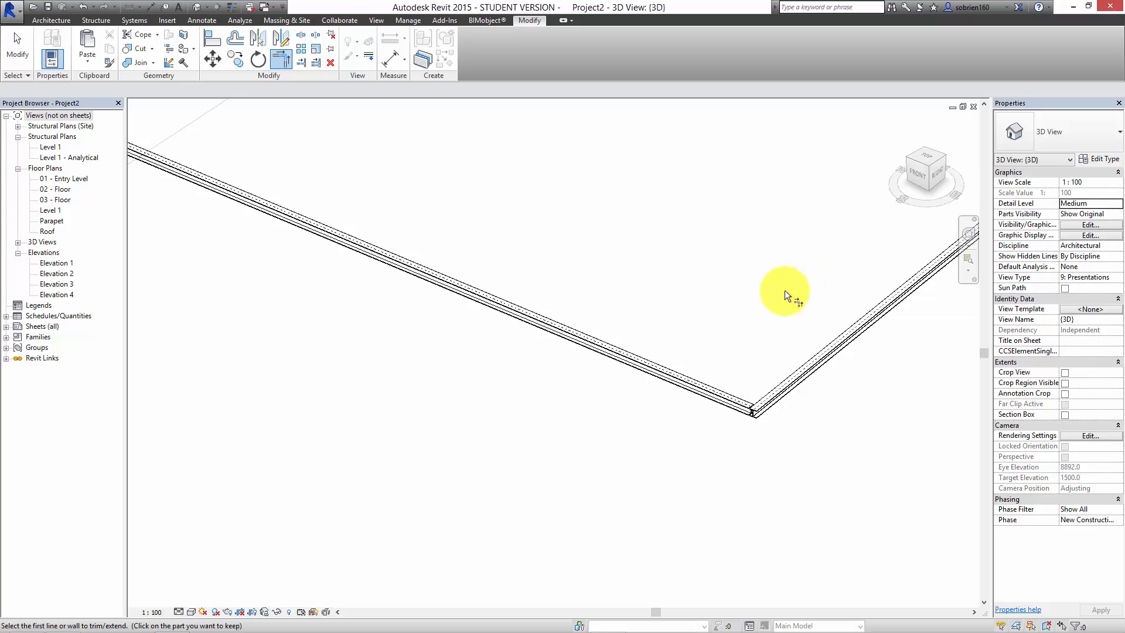
scroll(750, 409, "up", 5)
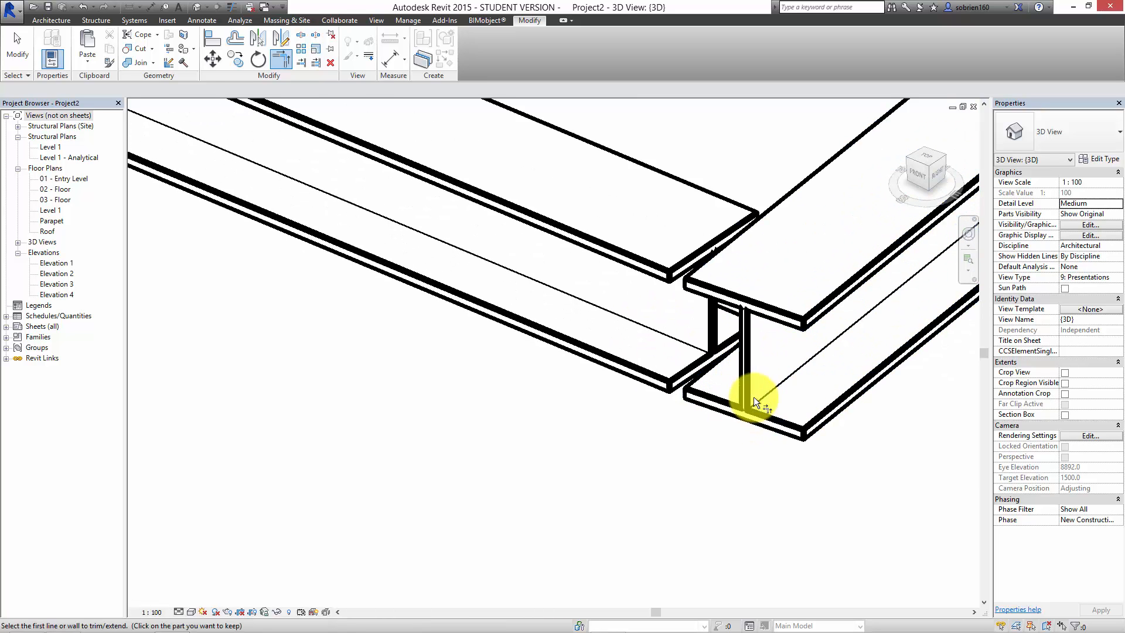
key("Escape")
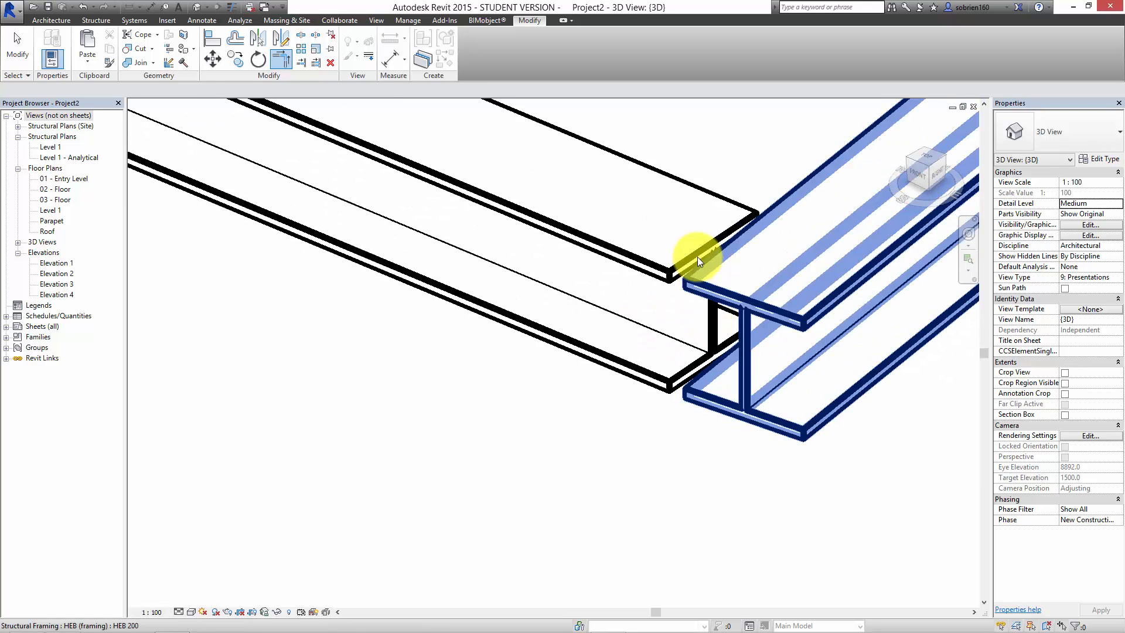
key("Escape")
Set the 3D view's scale to 1:50 and its visual style to shaded, with the beam corner in view
middle_click_drag(711, 321, 715, 358)
middle_click_drag(763, 388, 651, 360)
left_click(153, 612)
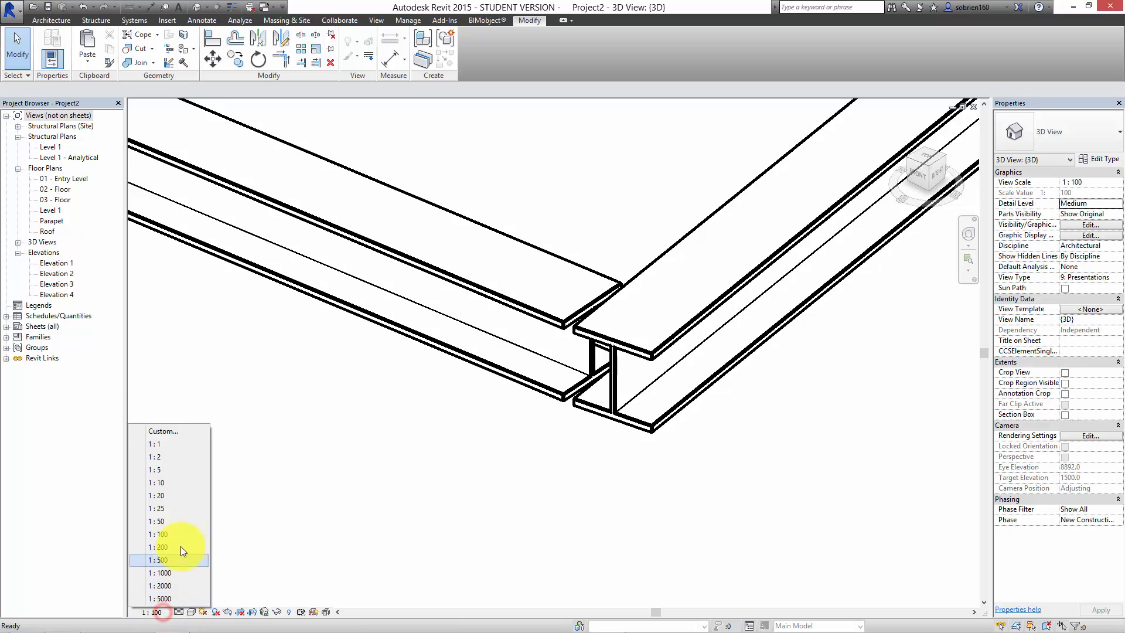
left_click(175, 522)
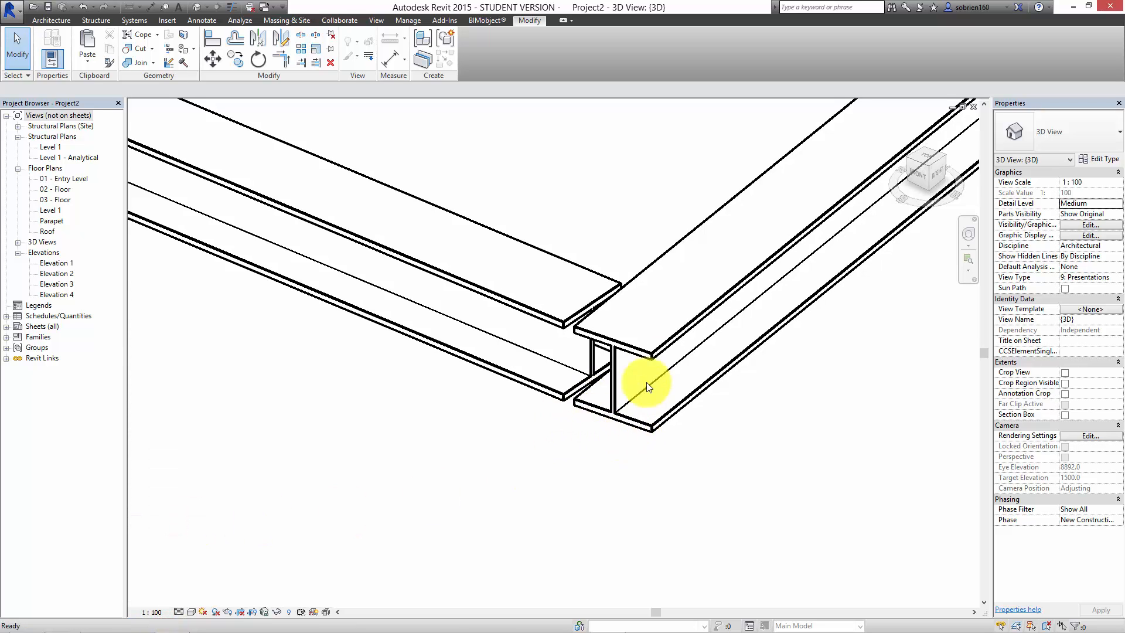
left_click(192, 613)
left_click(205, 552)
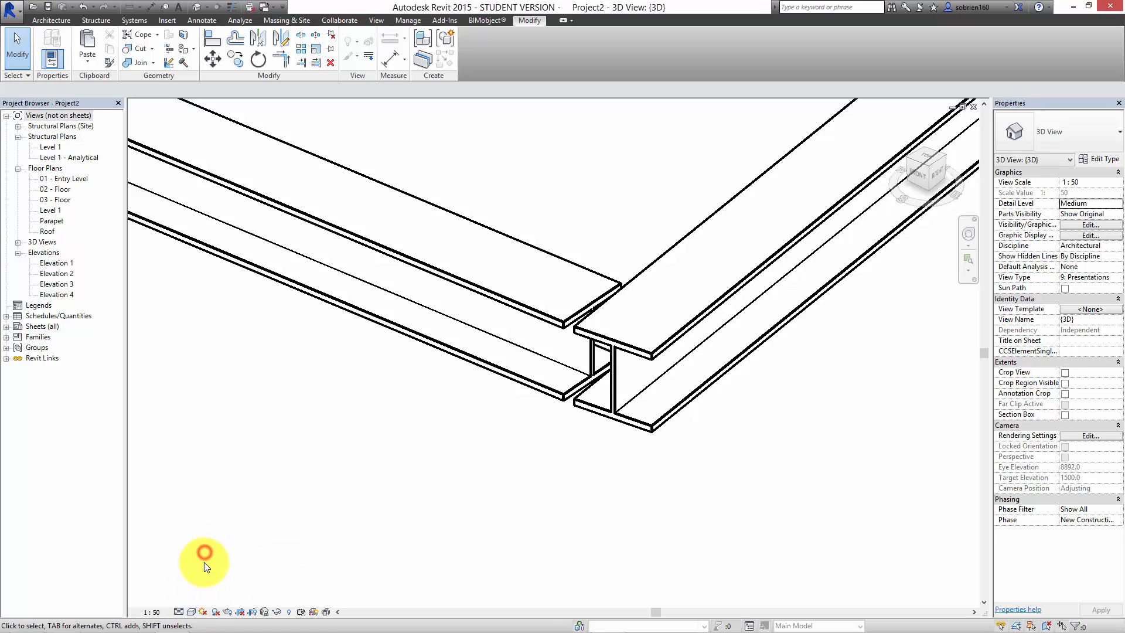
left_click(194, 612)
left_click(205, 565)
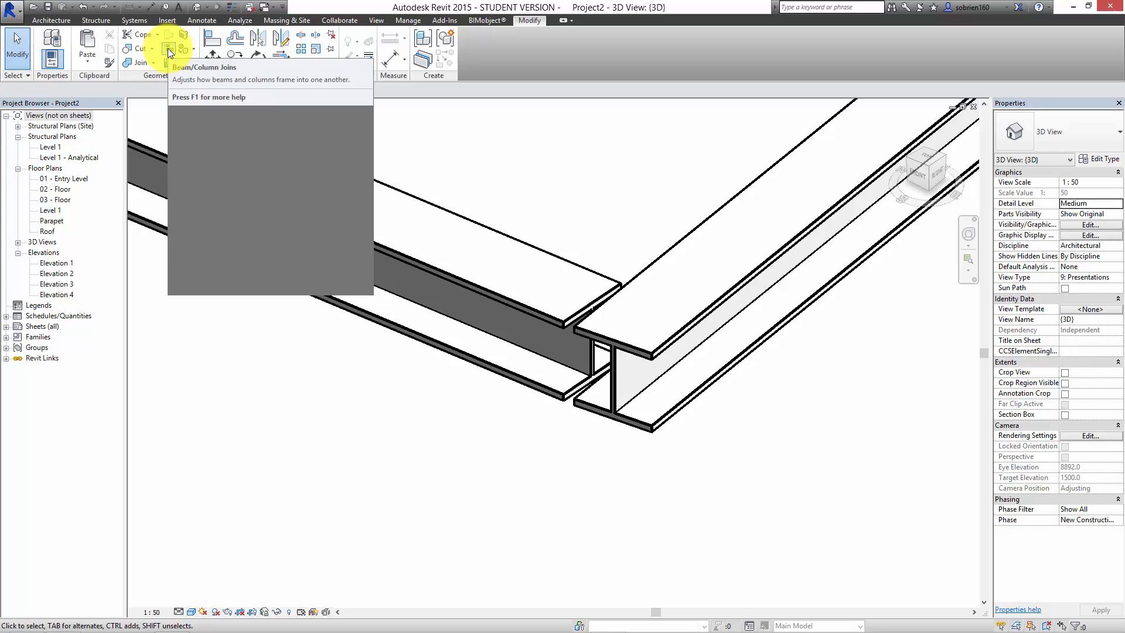
Edit the beam join at the HEB 200 corner, trying the alternative with one beam running through and leaving both beams mitred
left_click(444, 270)
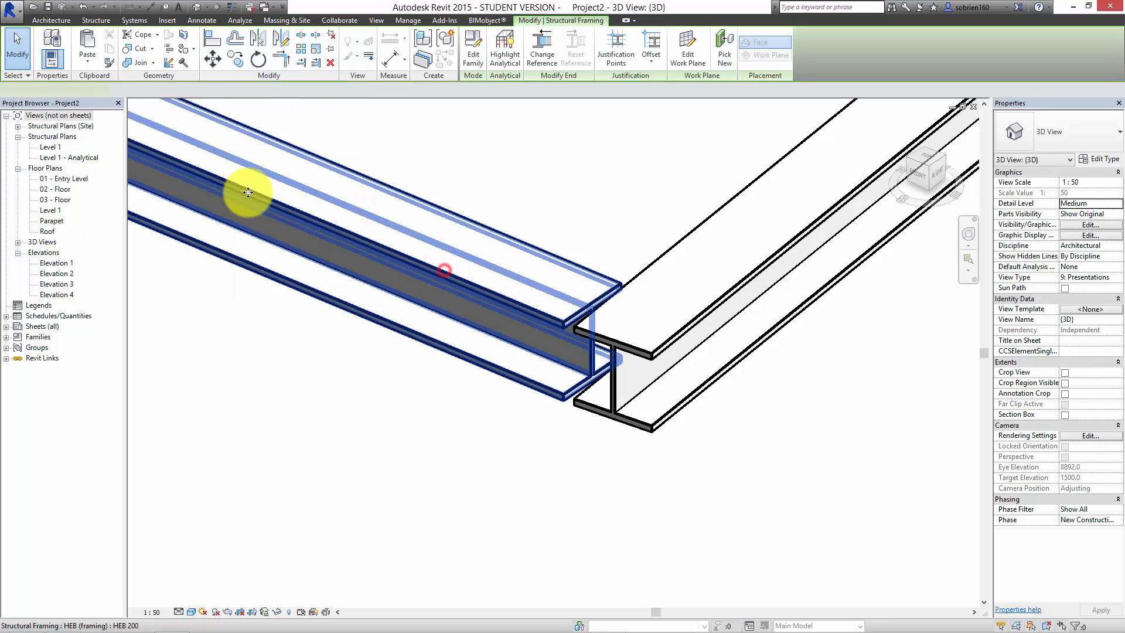
left_click(170, 50)
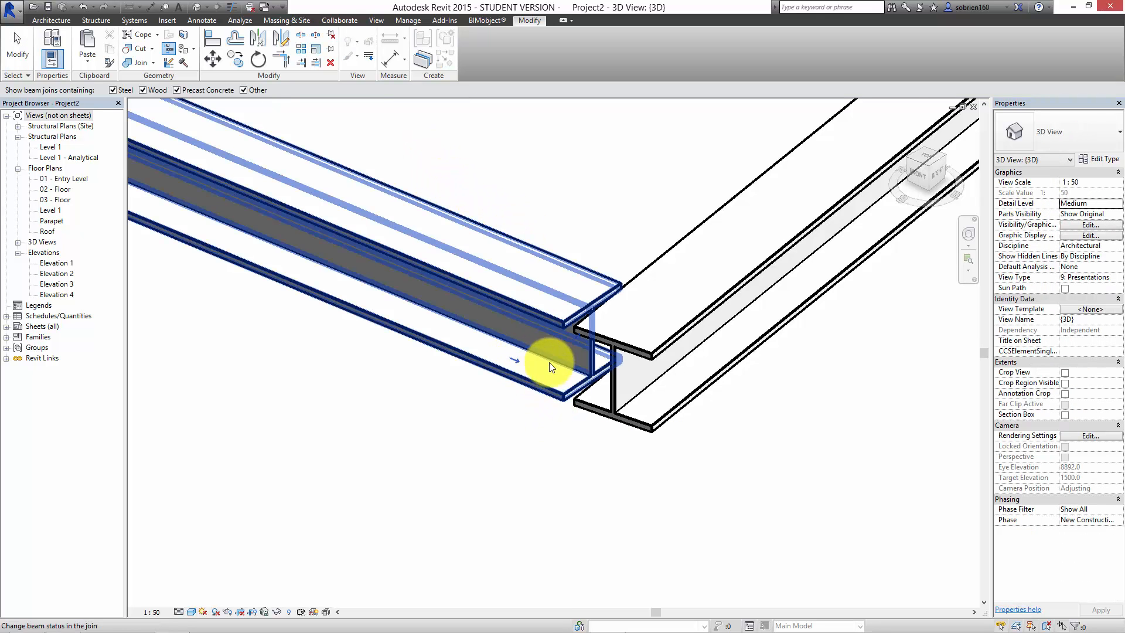
left_click(579, 339)
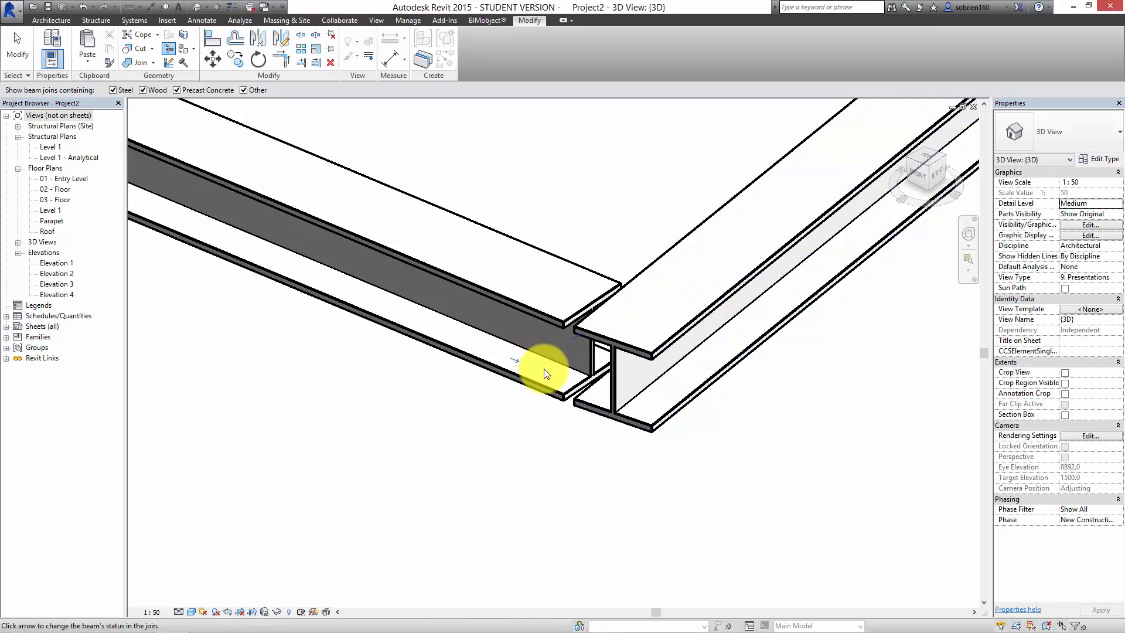
left_click(515, 362)
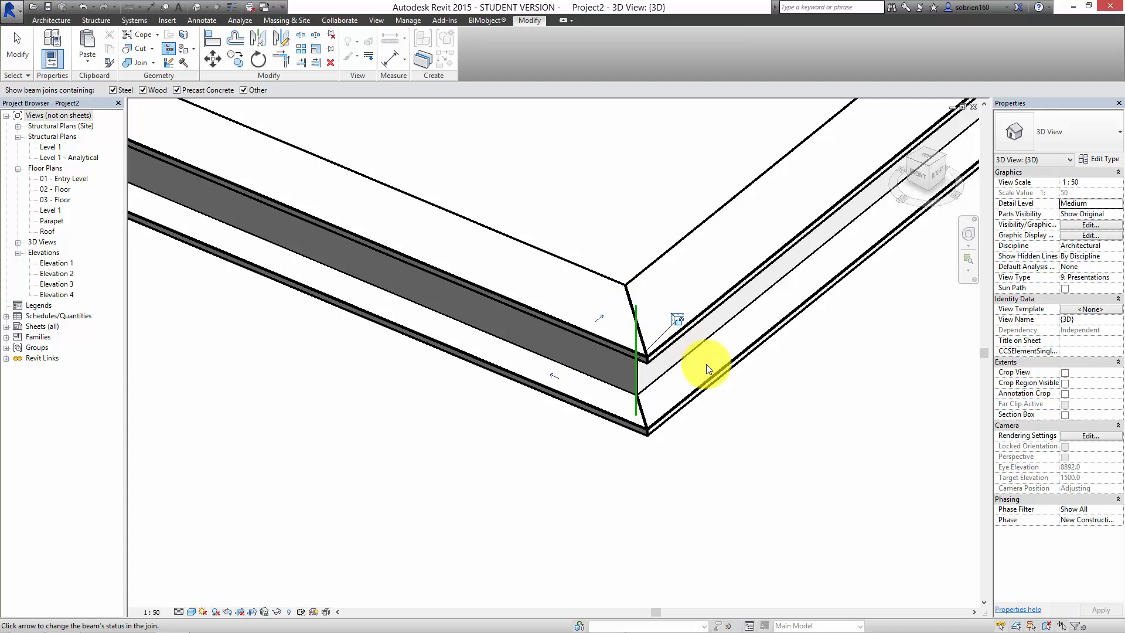
left_click(600, 317)
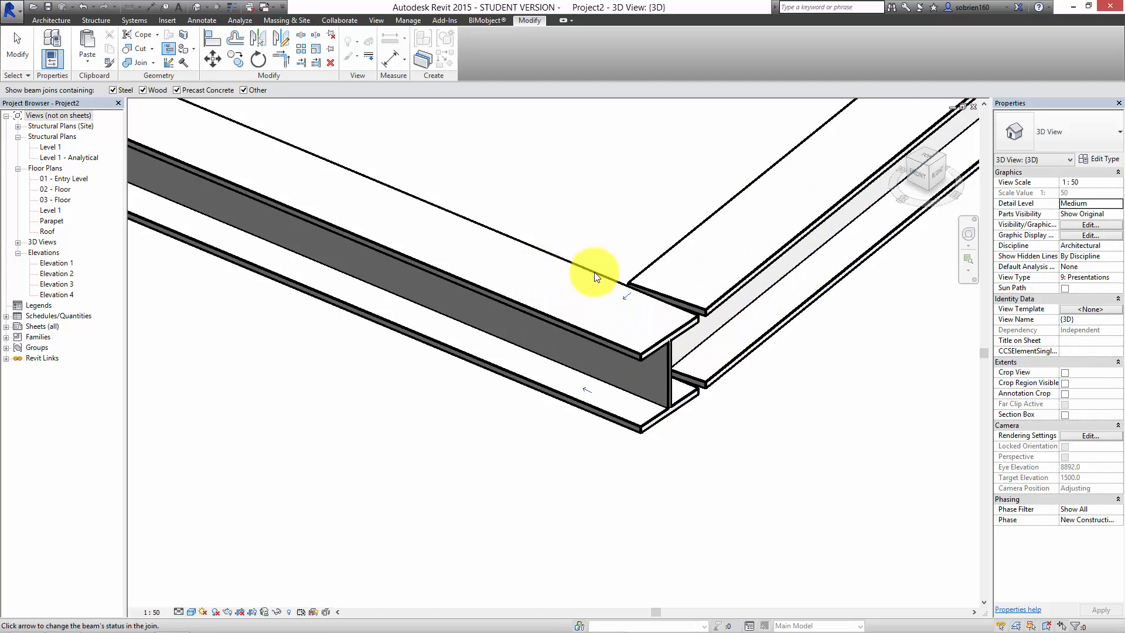
left_click(692, 296)
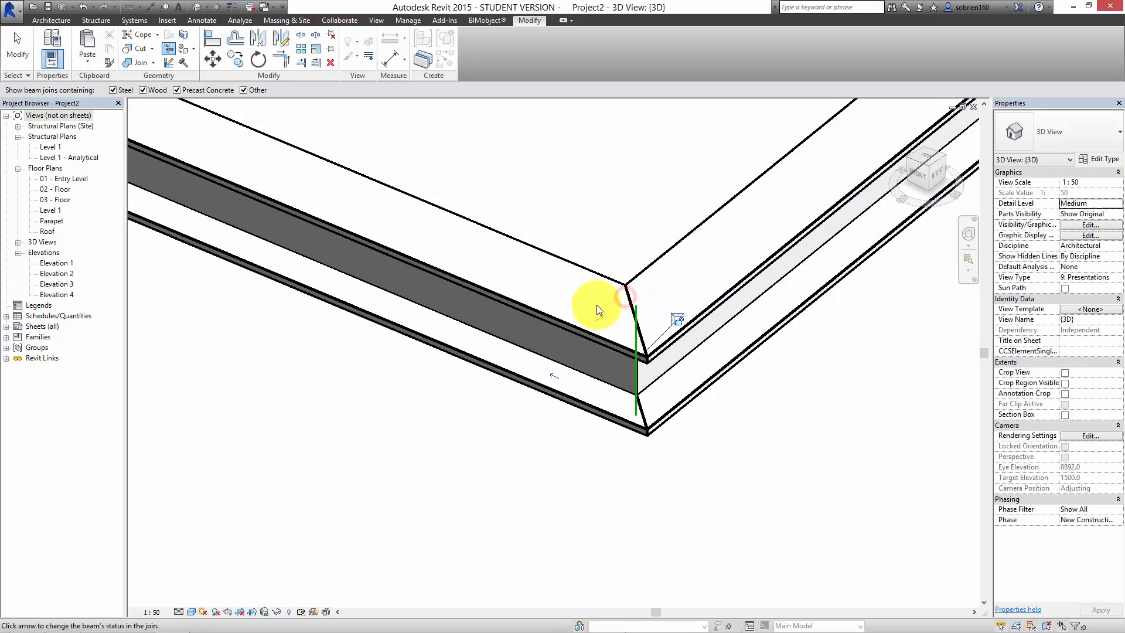